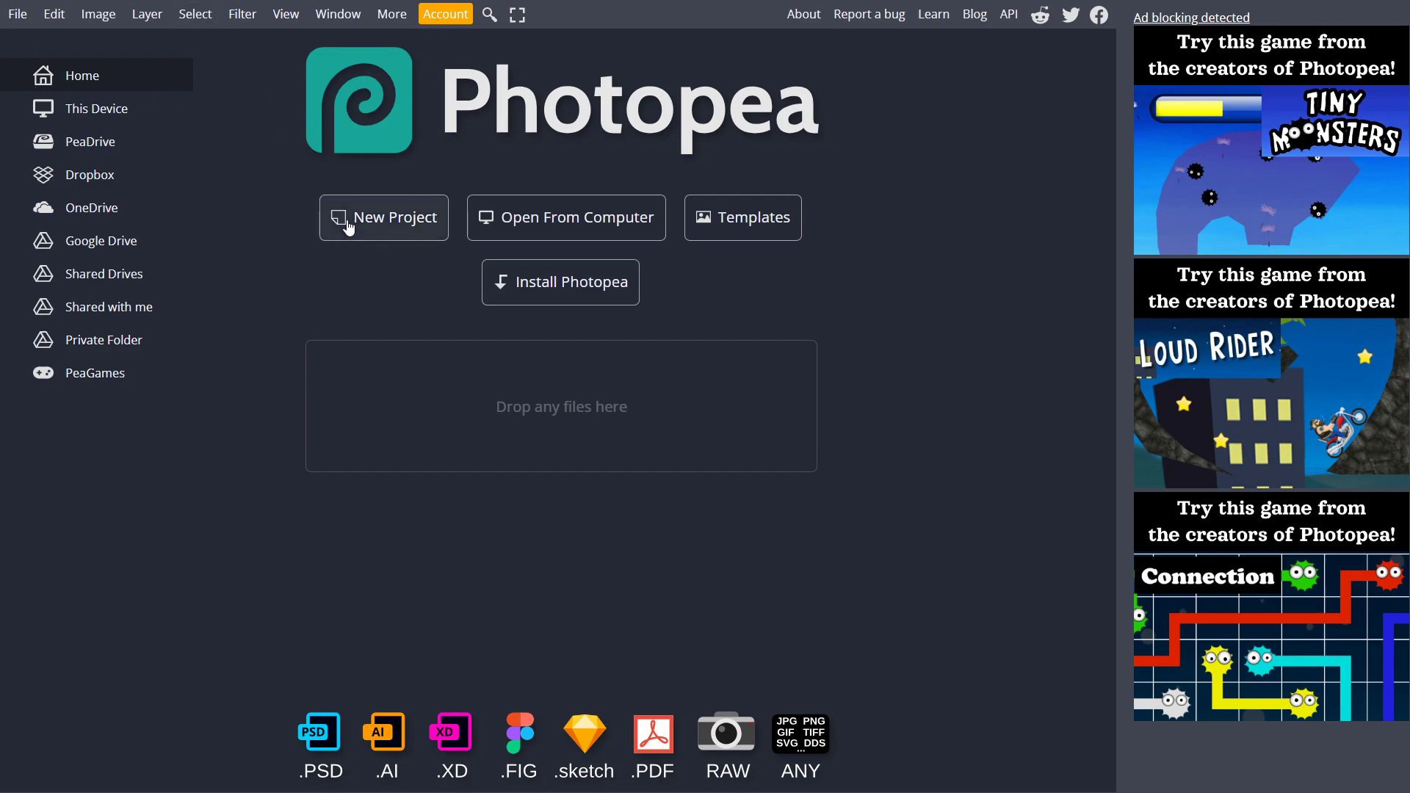
- Create a new project named PlayButton at 1280 by 720 pixels, 72 DPI, with a white background
click(391, 228)
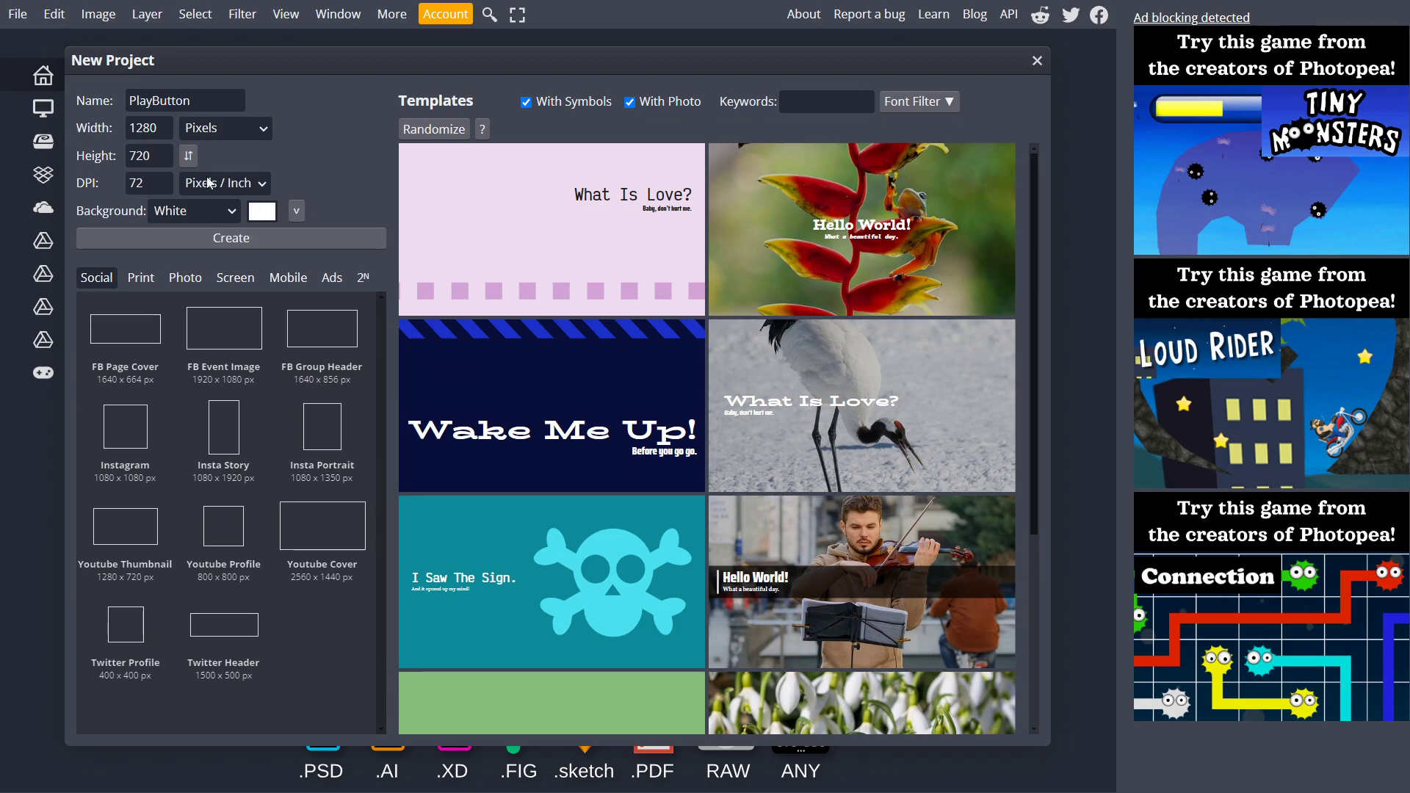
click(164, 107)
click(167, 127)
key(shift+Tab)
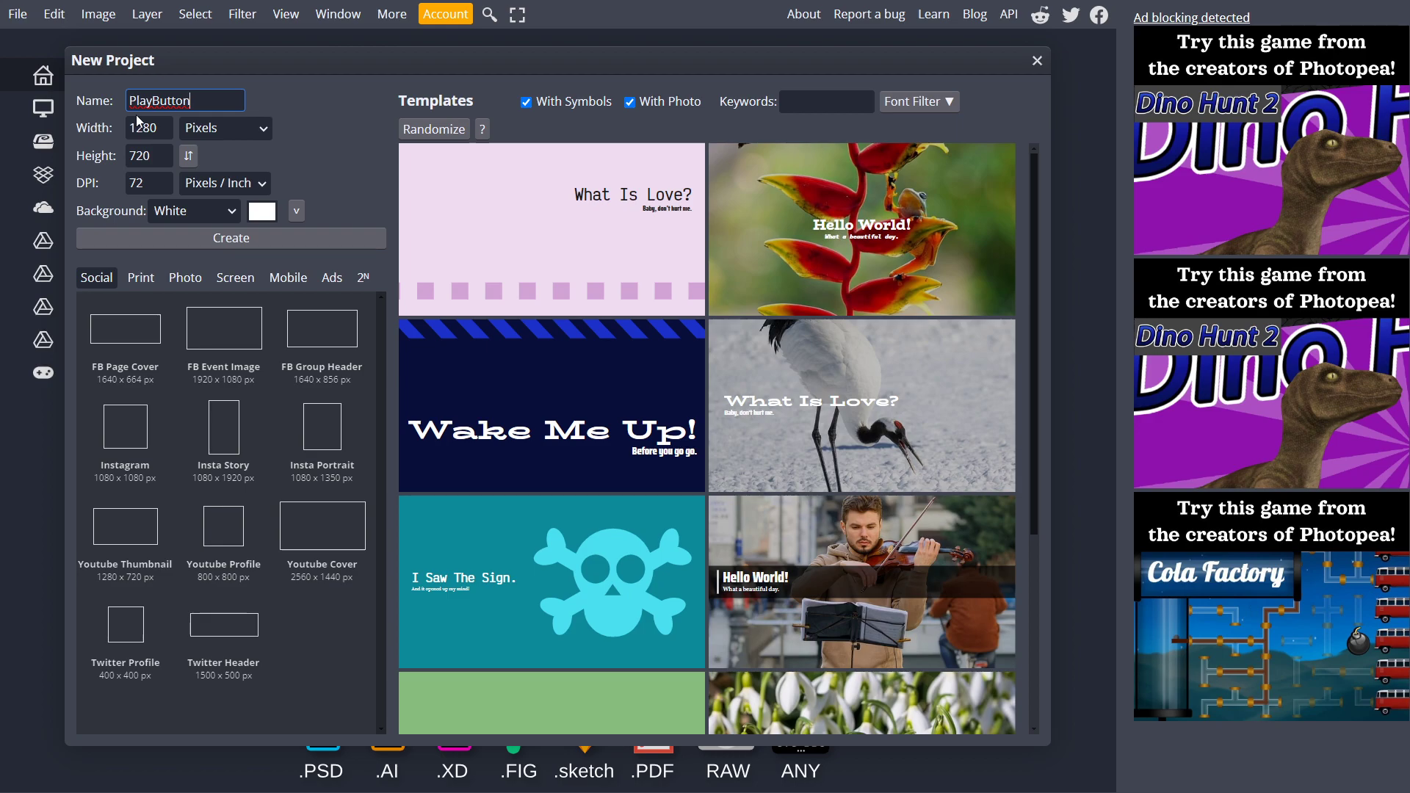
click(140, 131)
click(157, 156)
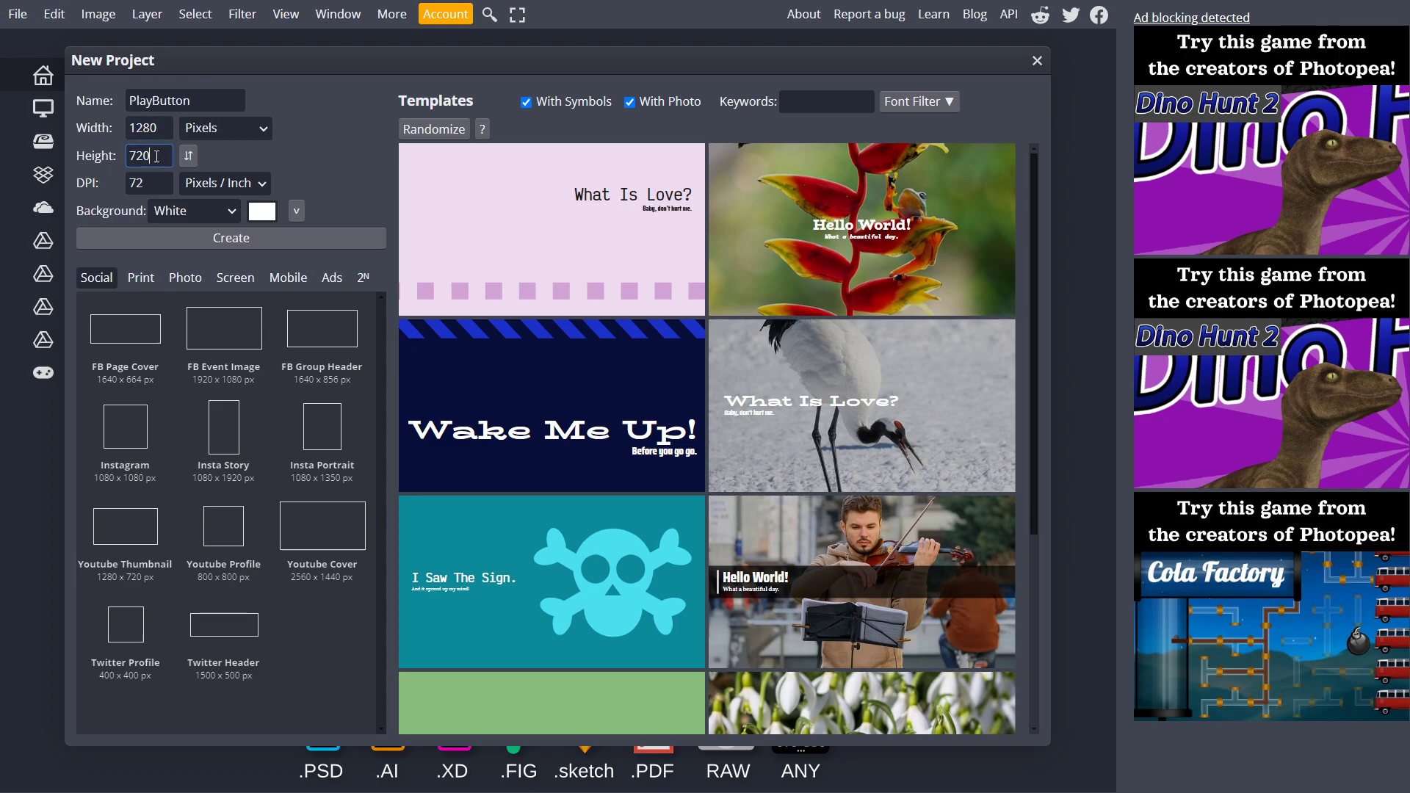
click(108, 232)
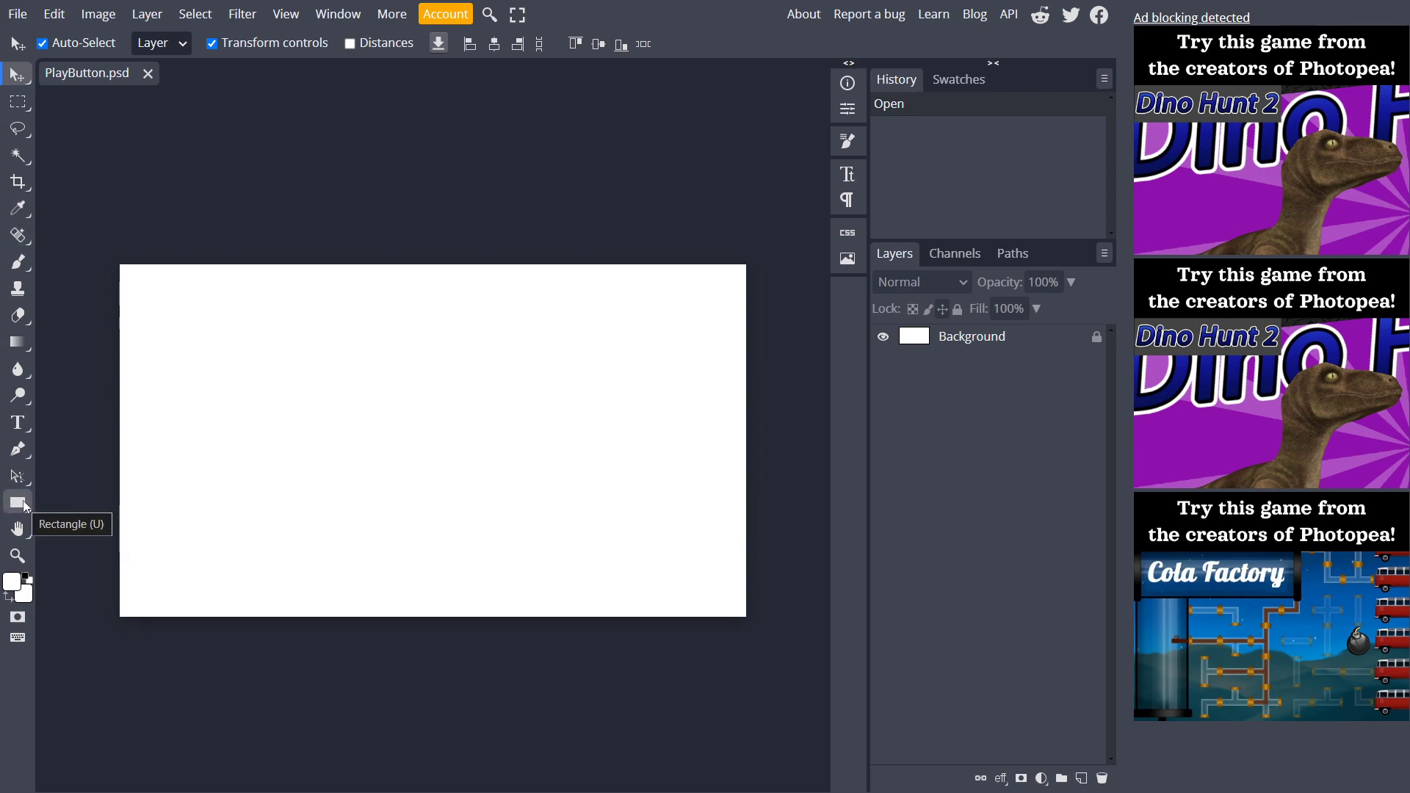
- Draw a black rectangle about 1261 by 553 px on a new layer and centre it on the canvas
click(22, 505)
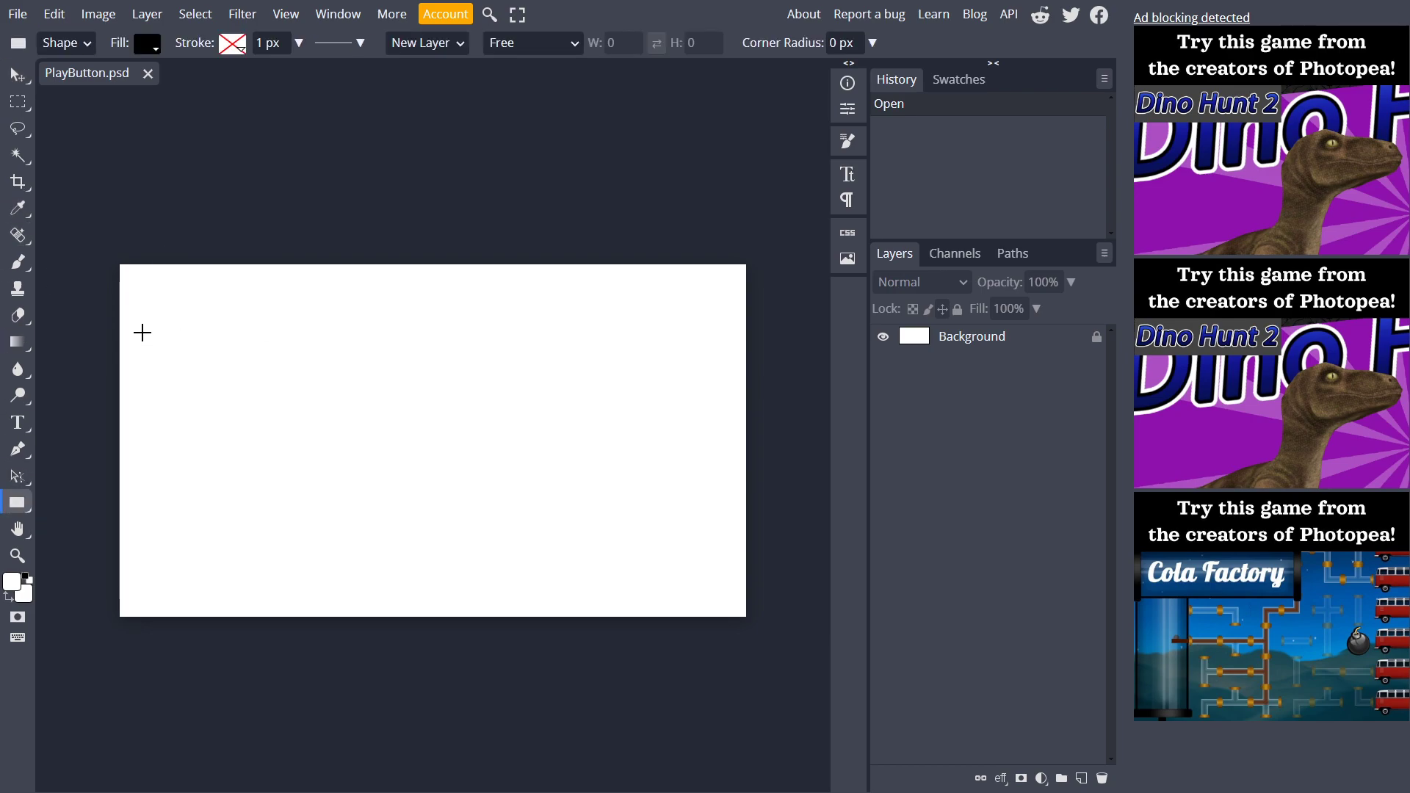
drag(123, 312, 741, 581)
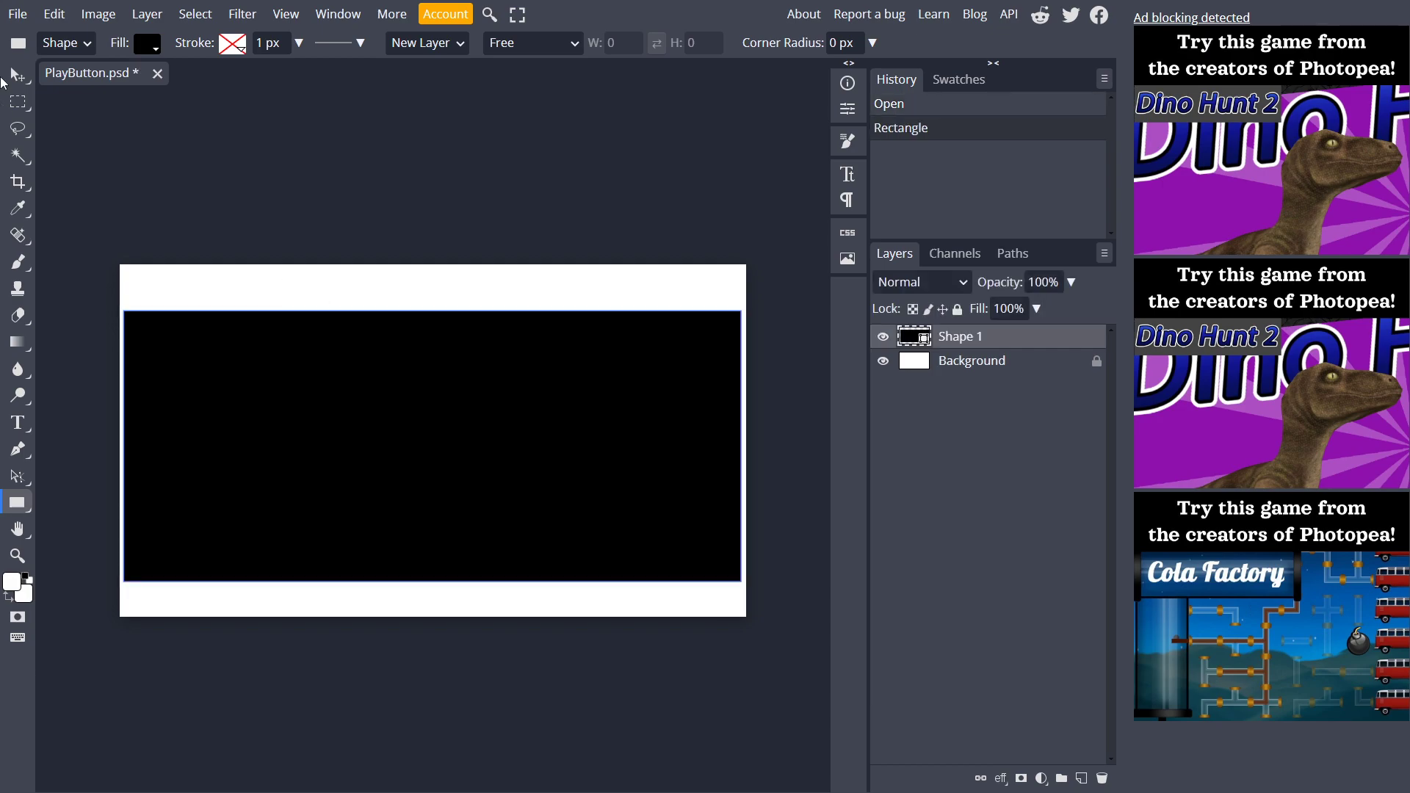
click(16, 77)
drag(620, 522, 602, 514)
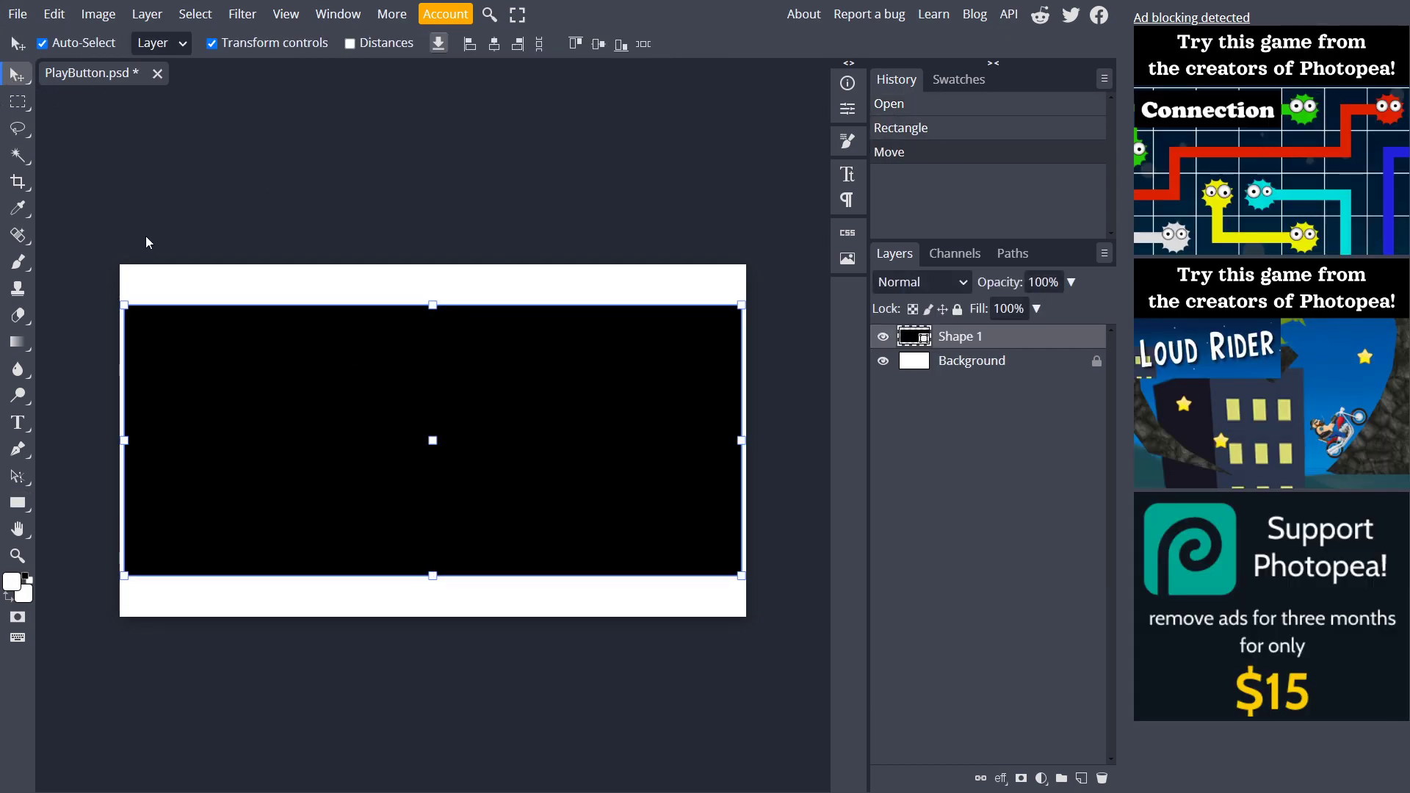
drag(522, 447, 519, 436)
click(425, 227)
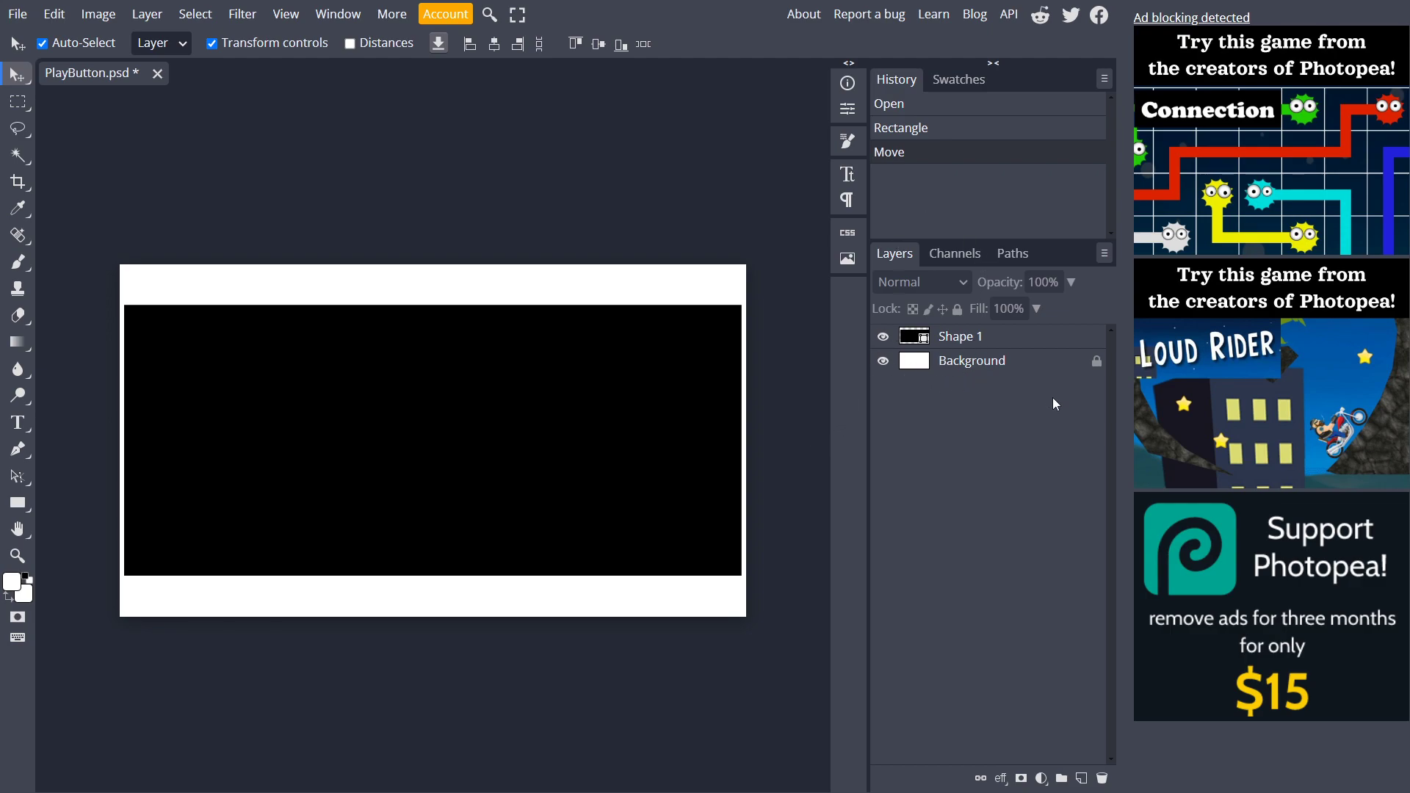
- Delete the Background layer so that only the rectangle remains on a transparent canvas
click(983, 375)
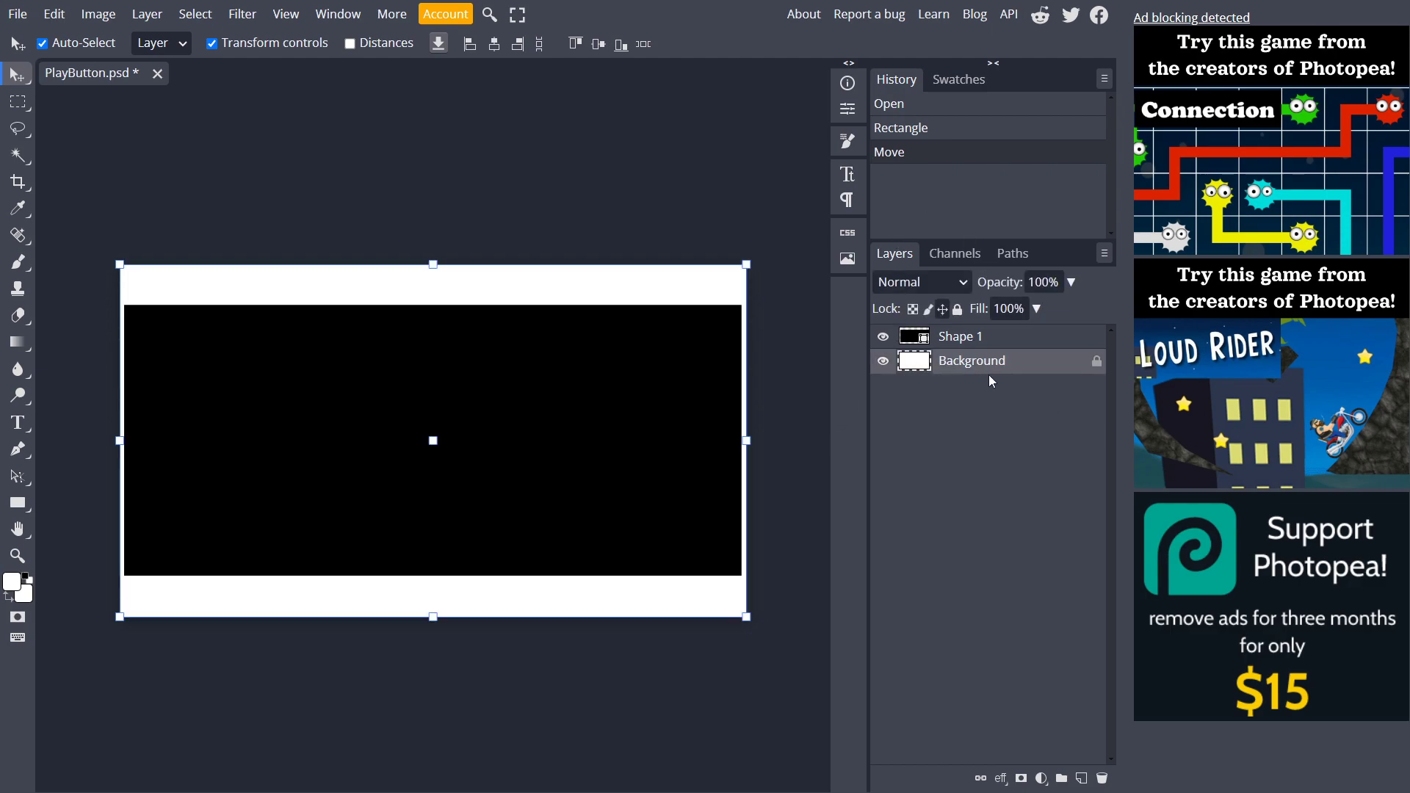
key(Delete)
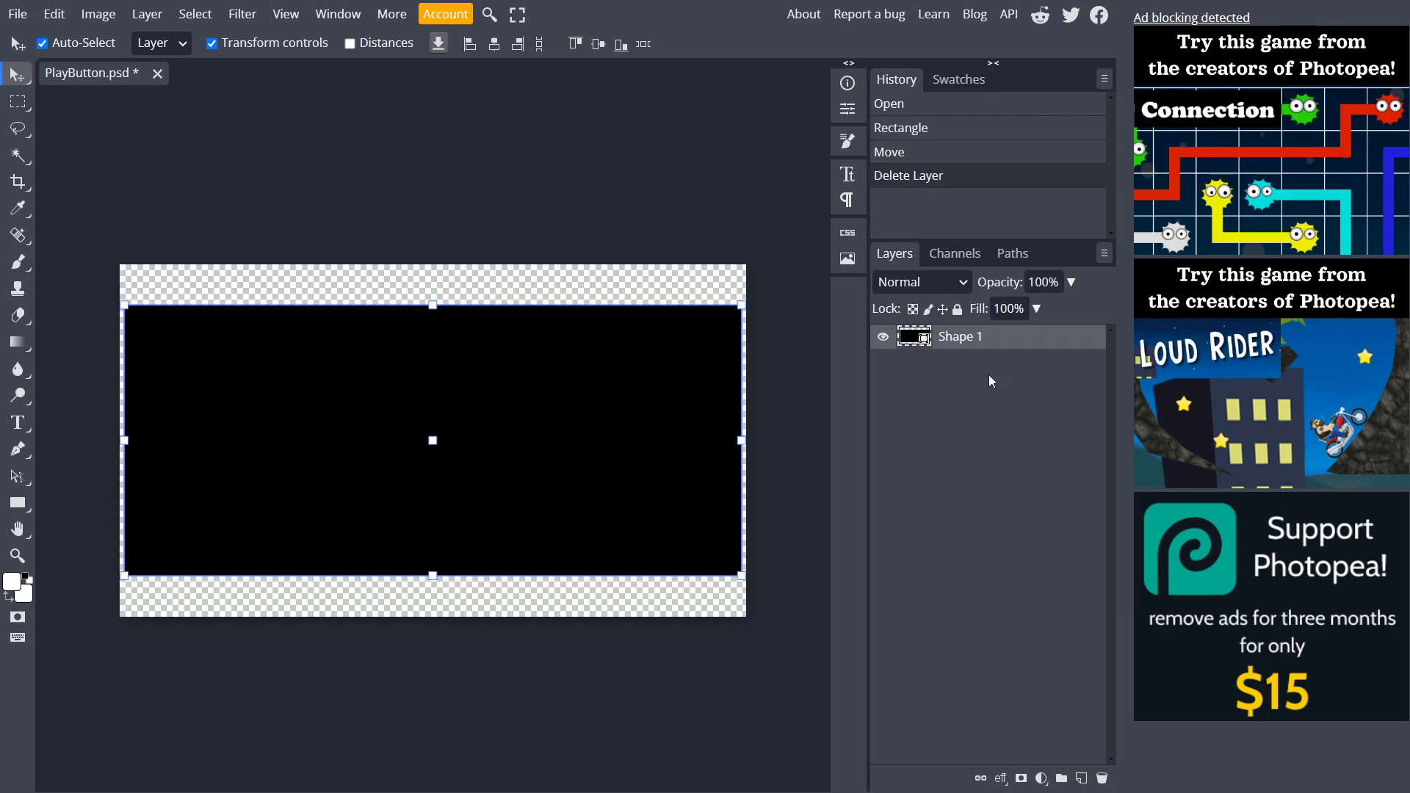
drag(96, 240, 797, 302)
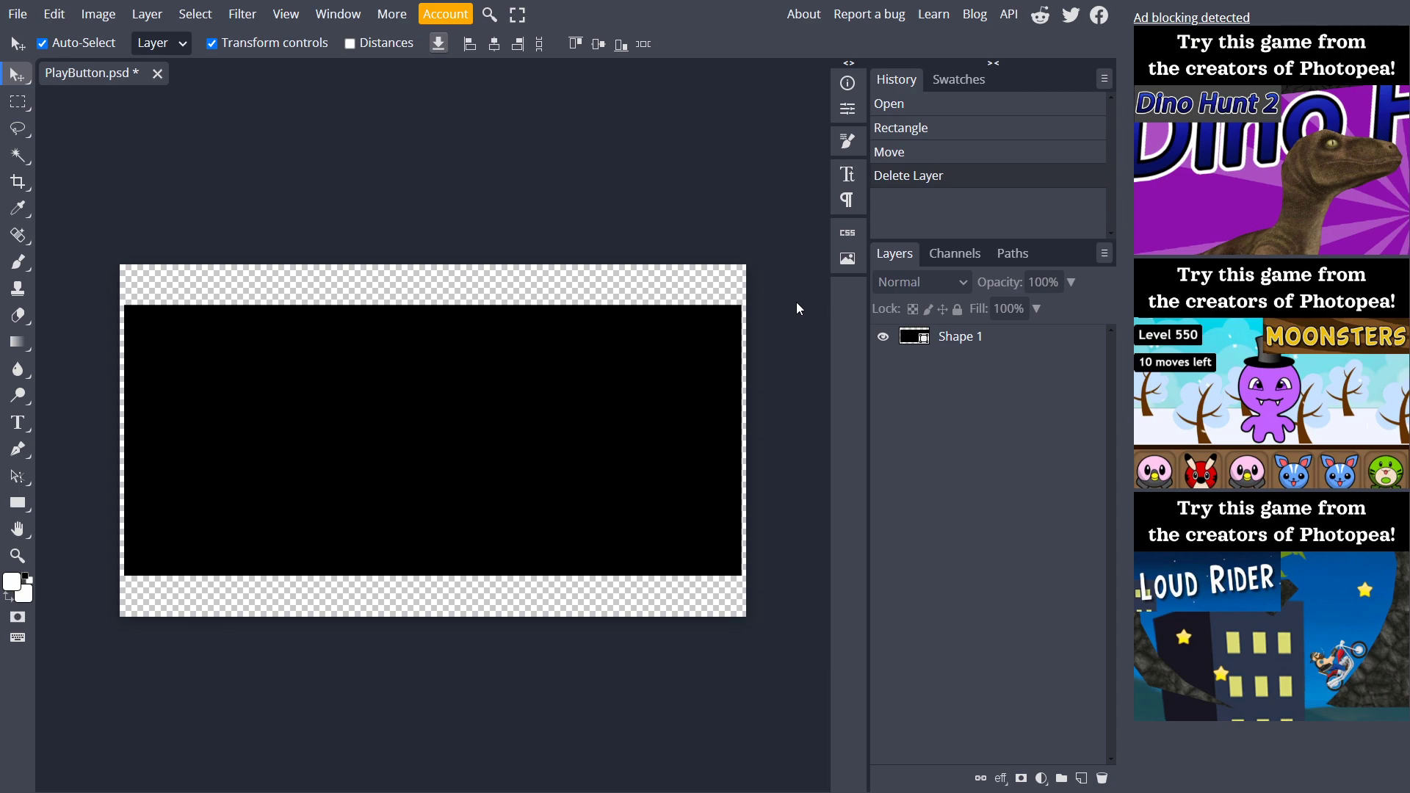
- Round all four corners of the rectangle with a radius of 25 in its live shape properties
click(976, 348)
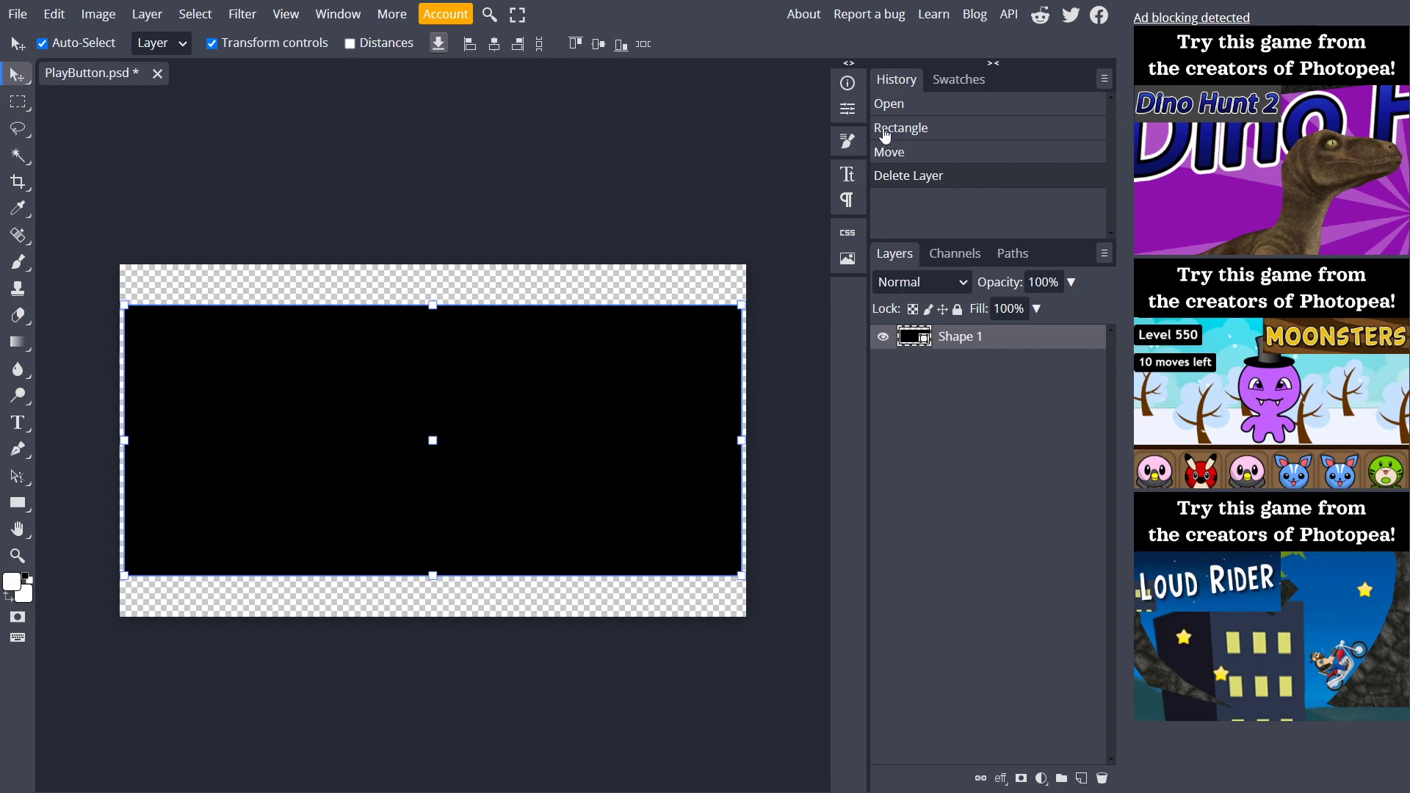
click(847, 111)
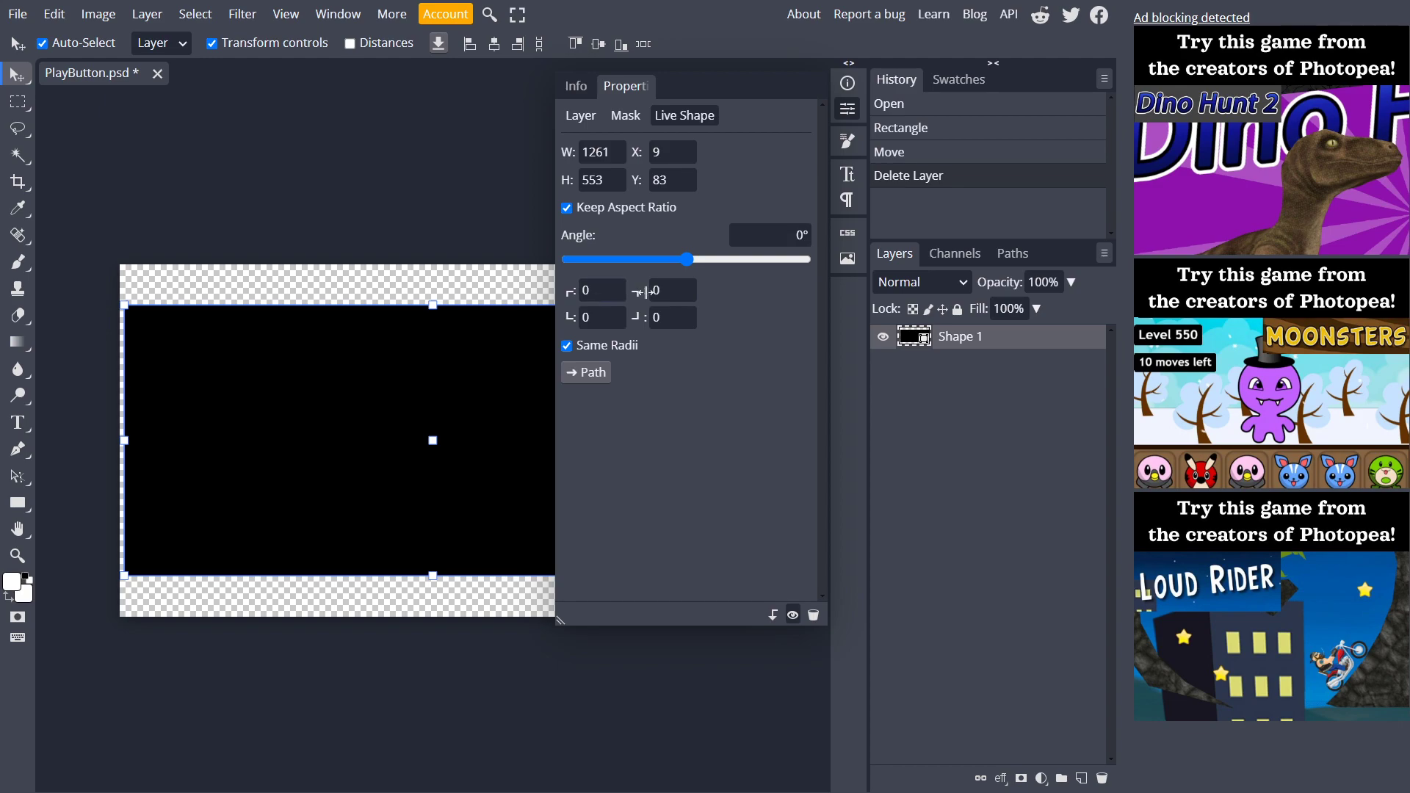
click(595, 293)
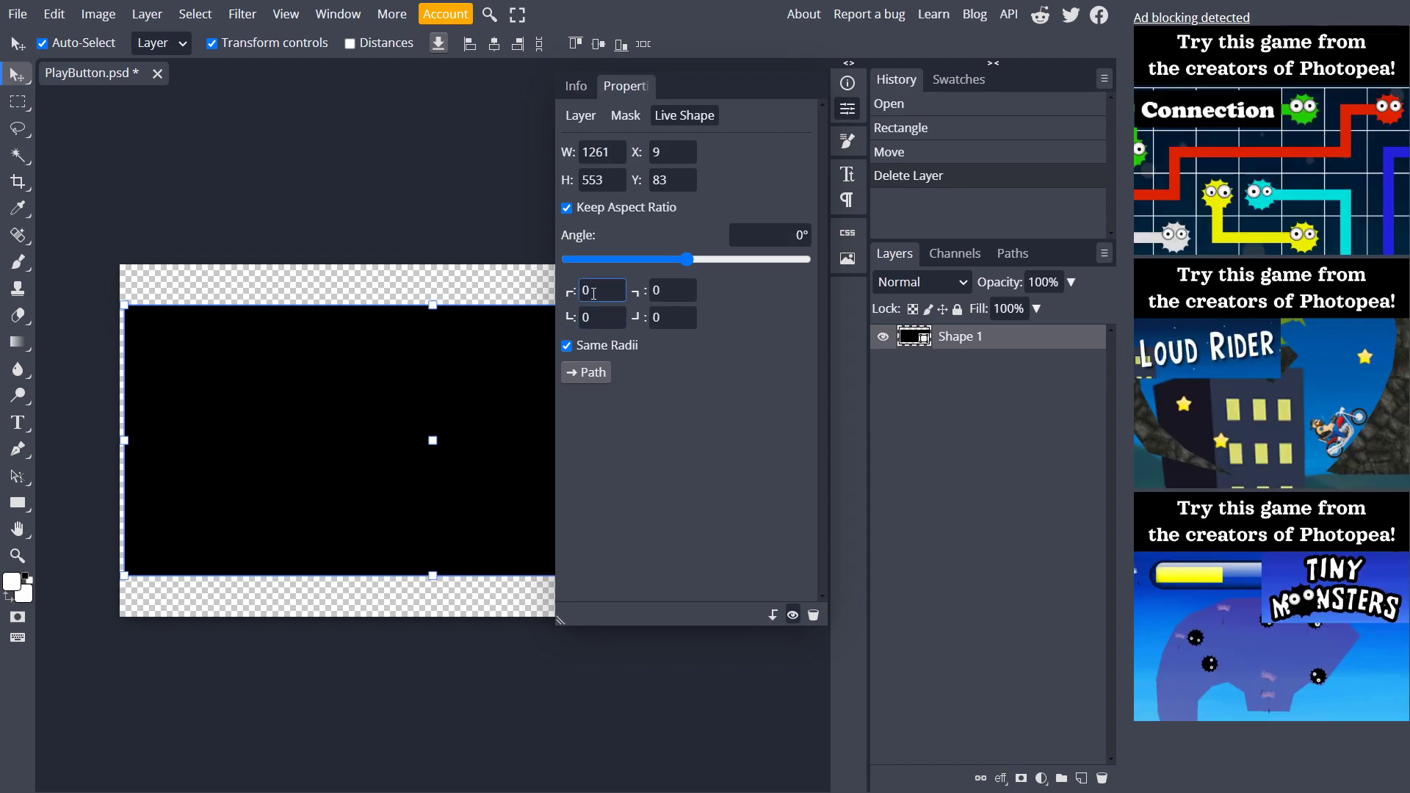
key(ctrl+a)
text(25)
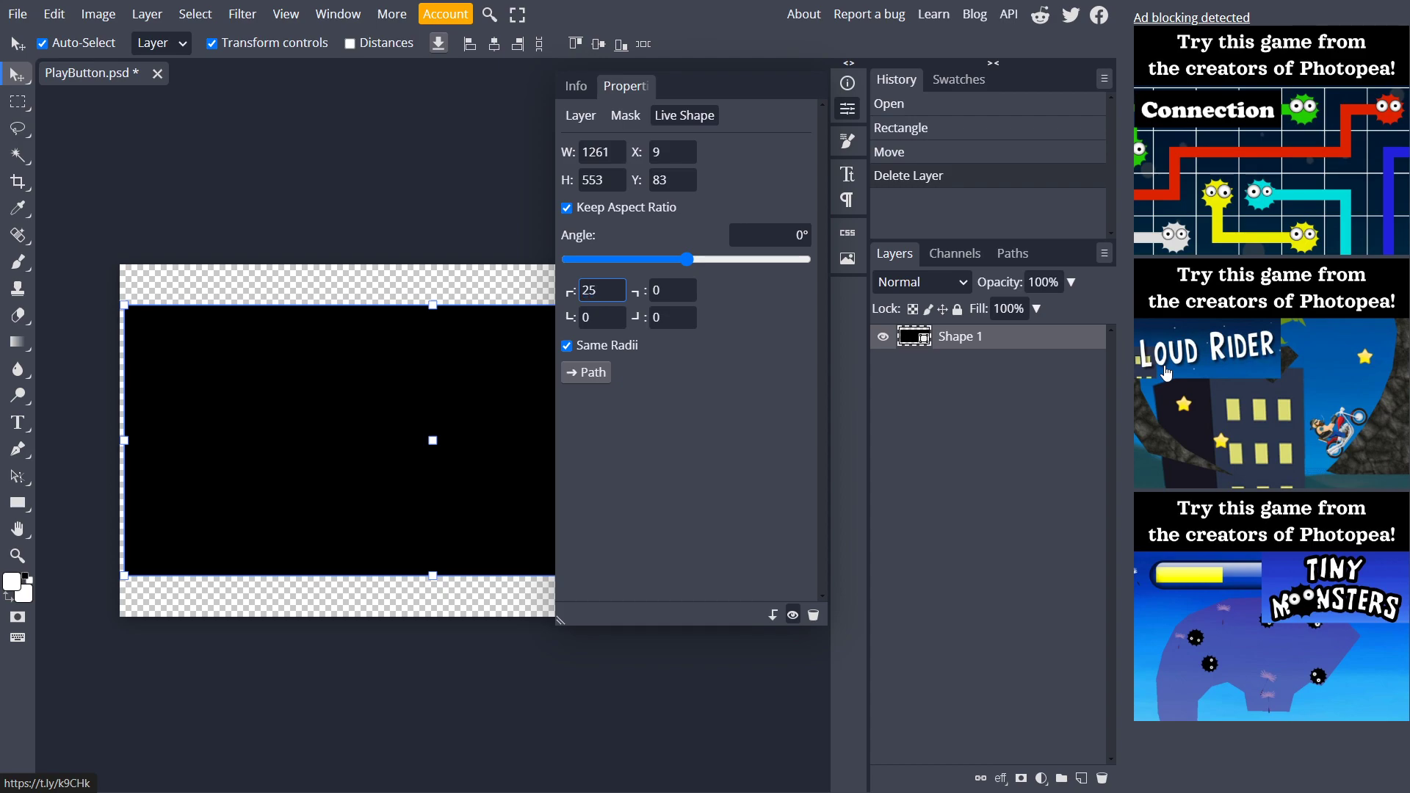
key(Return)
click(222, 207)
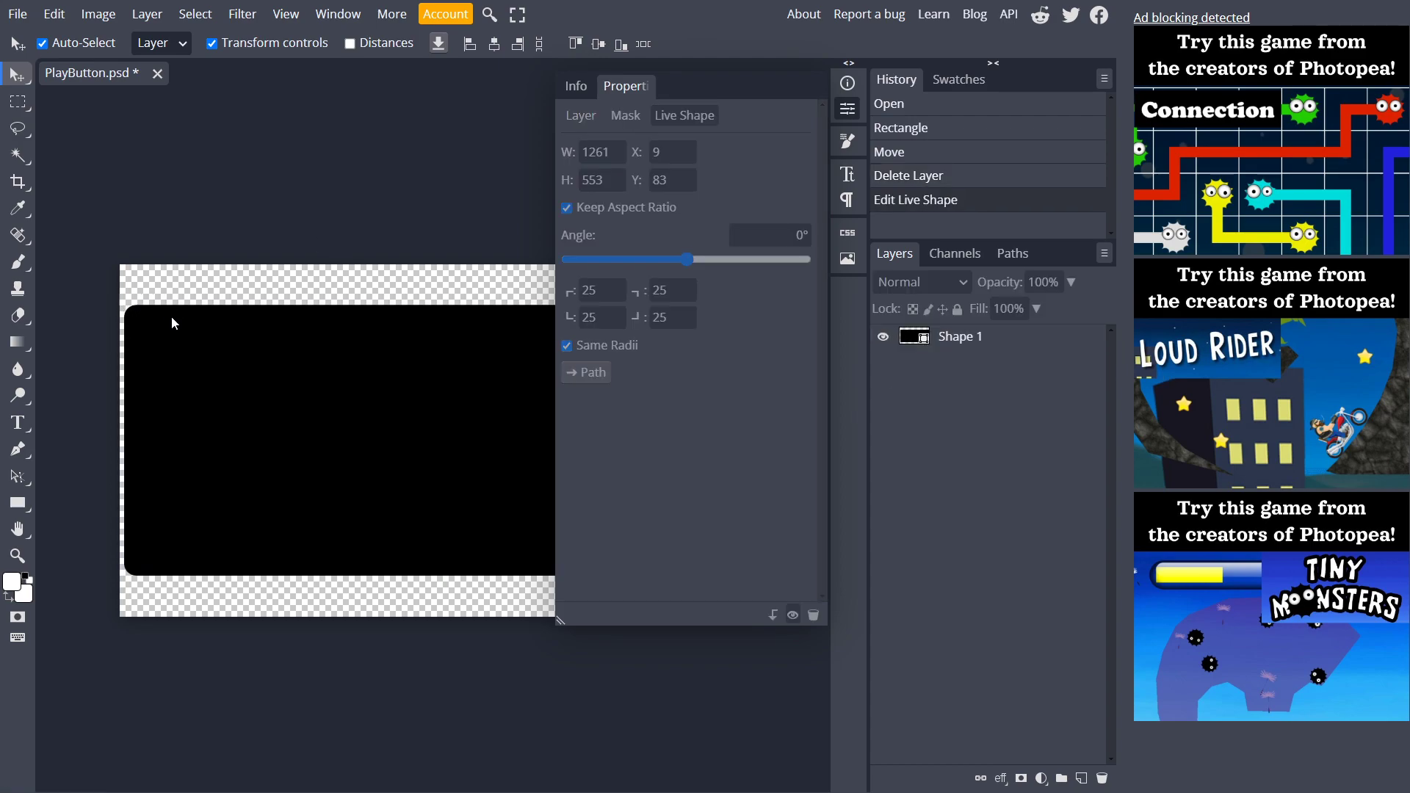
click(845, 112)
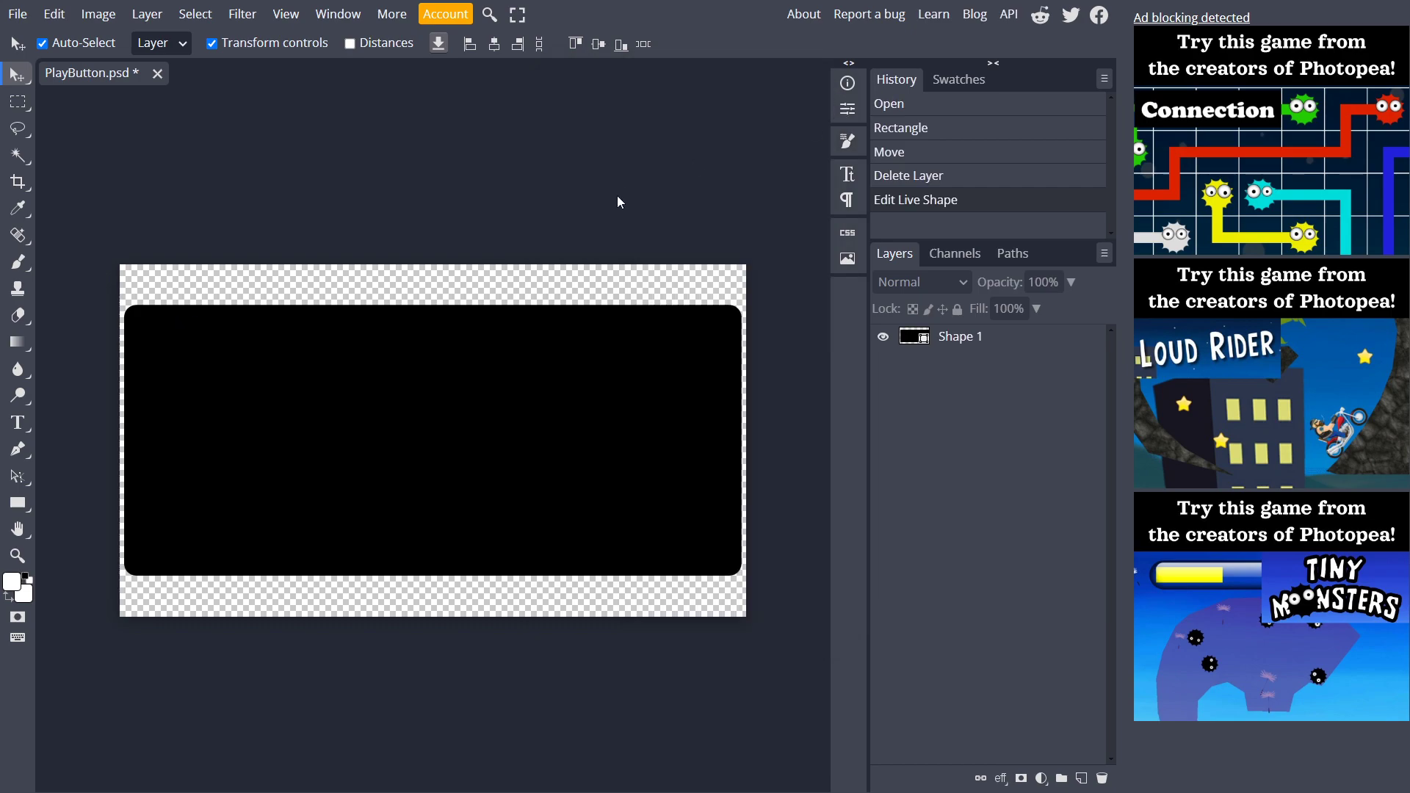
- Try a radius of 50 on all four corners of the rectangle
key(ctrl+plus)
scroll(379, 226, down, 1)
scroll(379, 226, up, 1)
scroll(379, 226, right, 3)
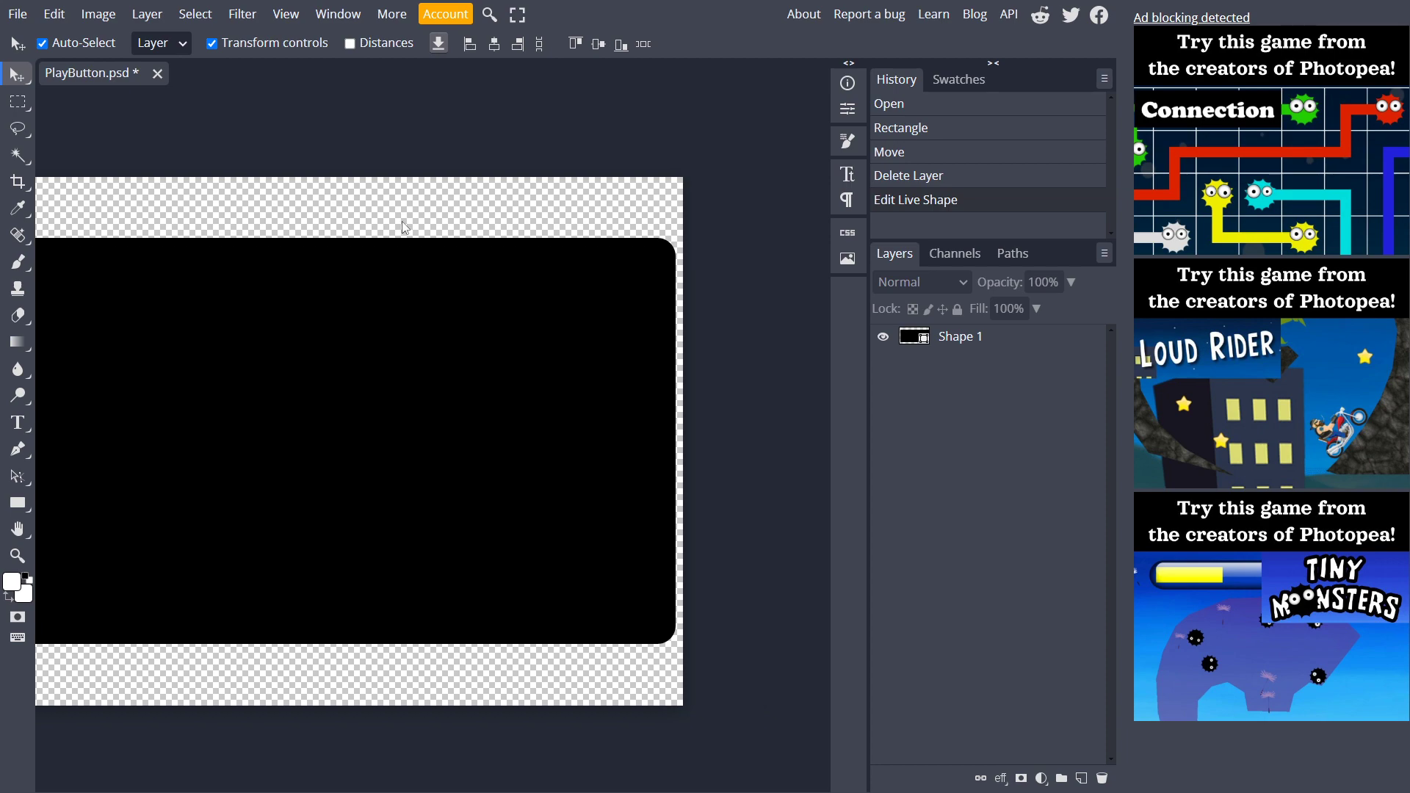
drag(633, 219, 690, 258)
click(955, 351)
click(847, 109)
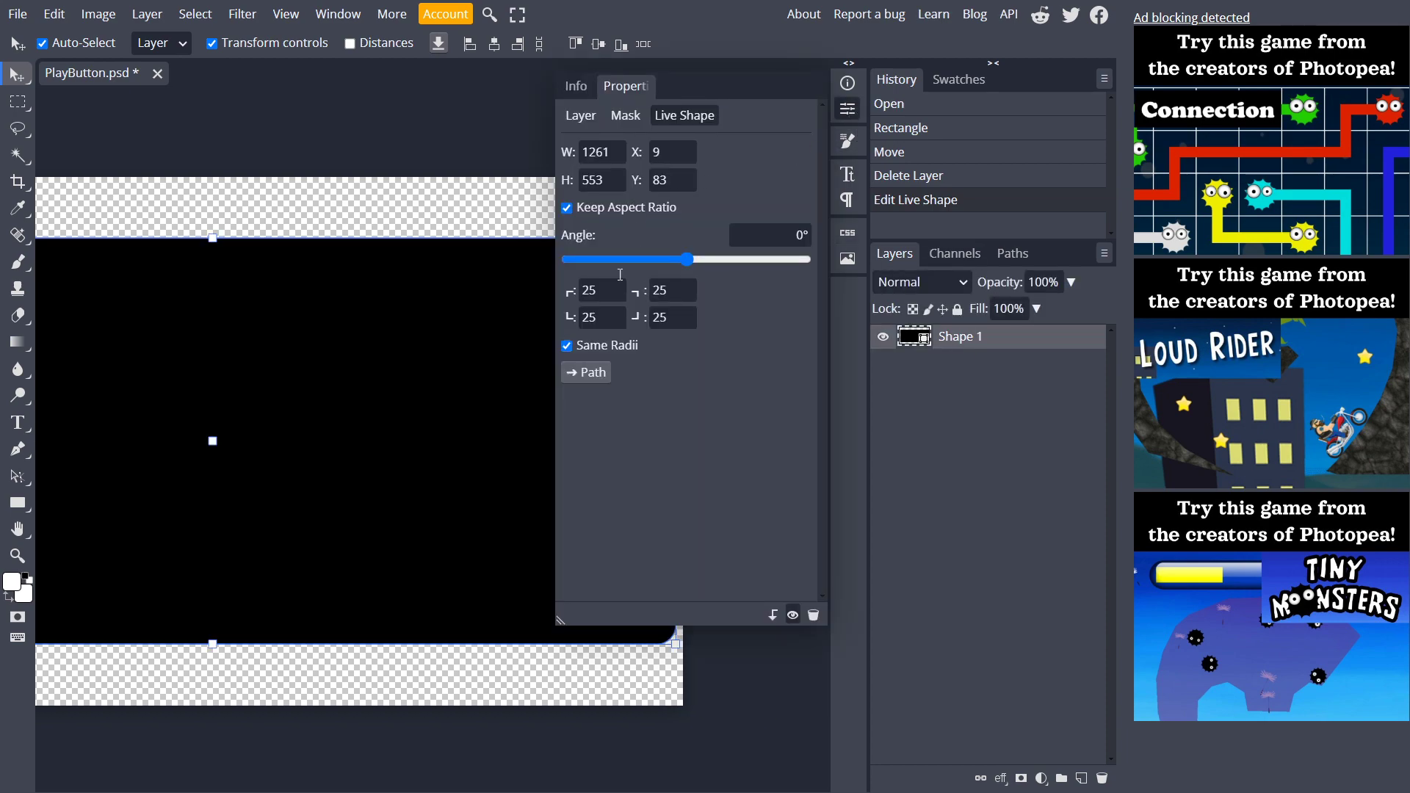
click(601, 290)
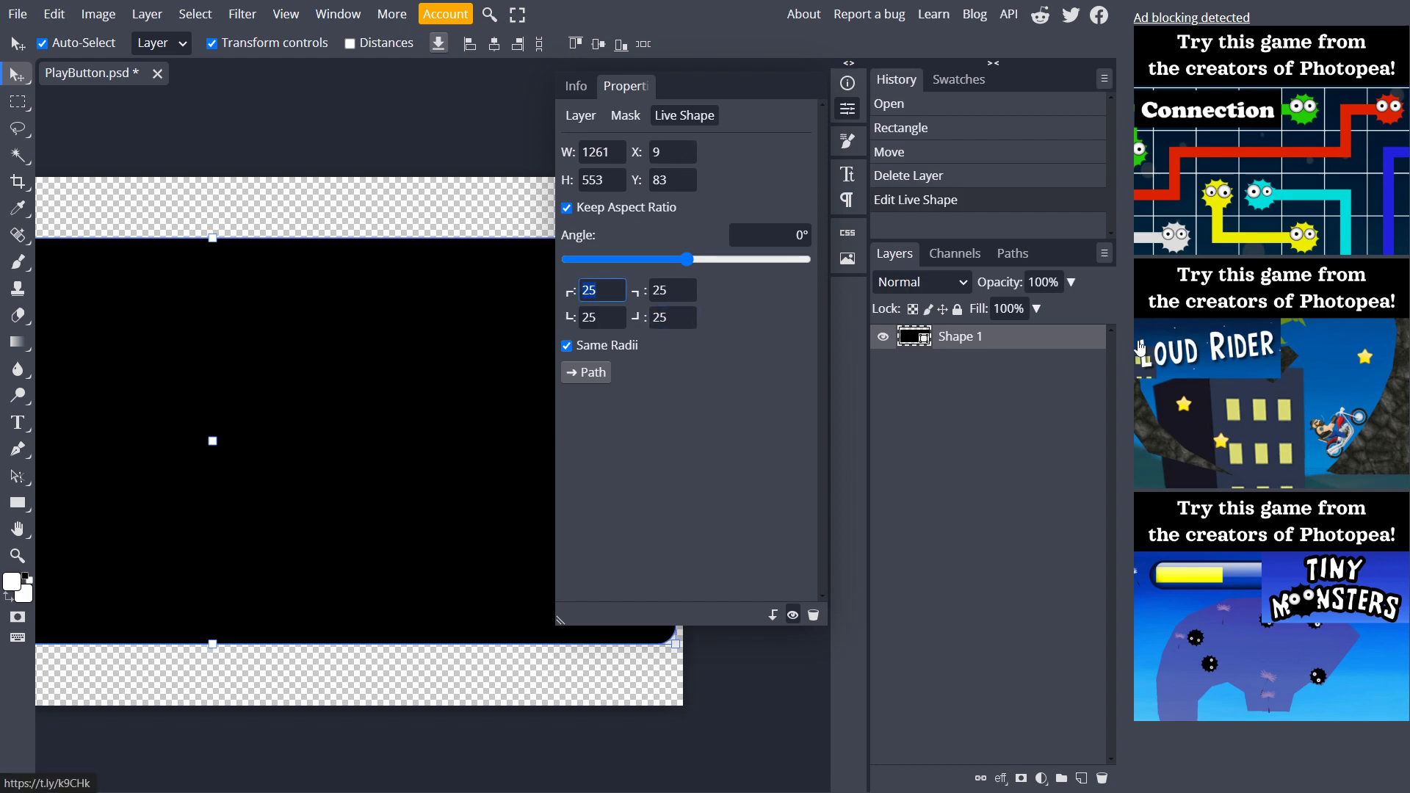
text(50)
key(Return)
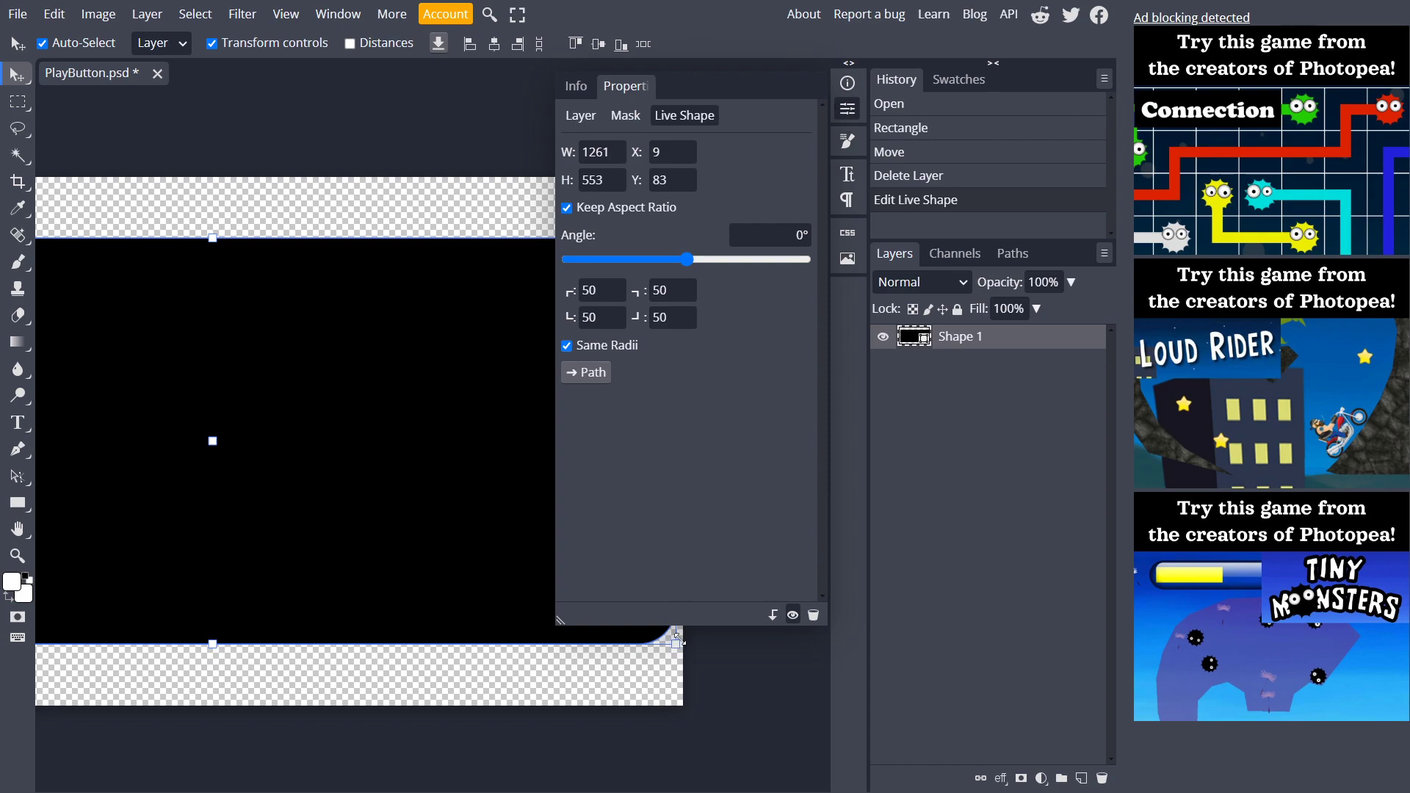
- Return the rectangle's four corner radii to 25 and close its properties
click(605, 292)
double_click(605, 292)
text(25)
key(Return)
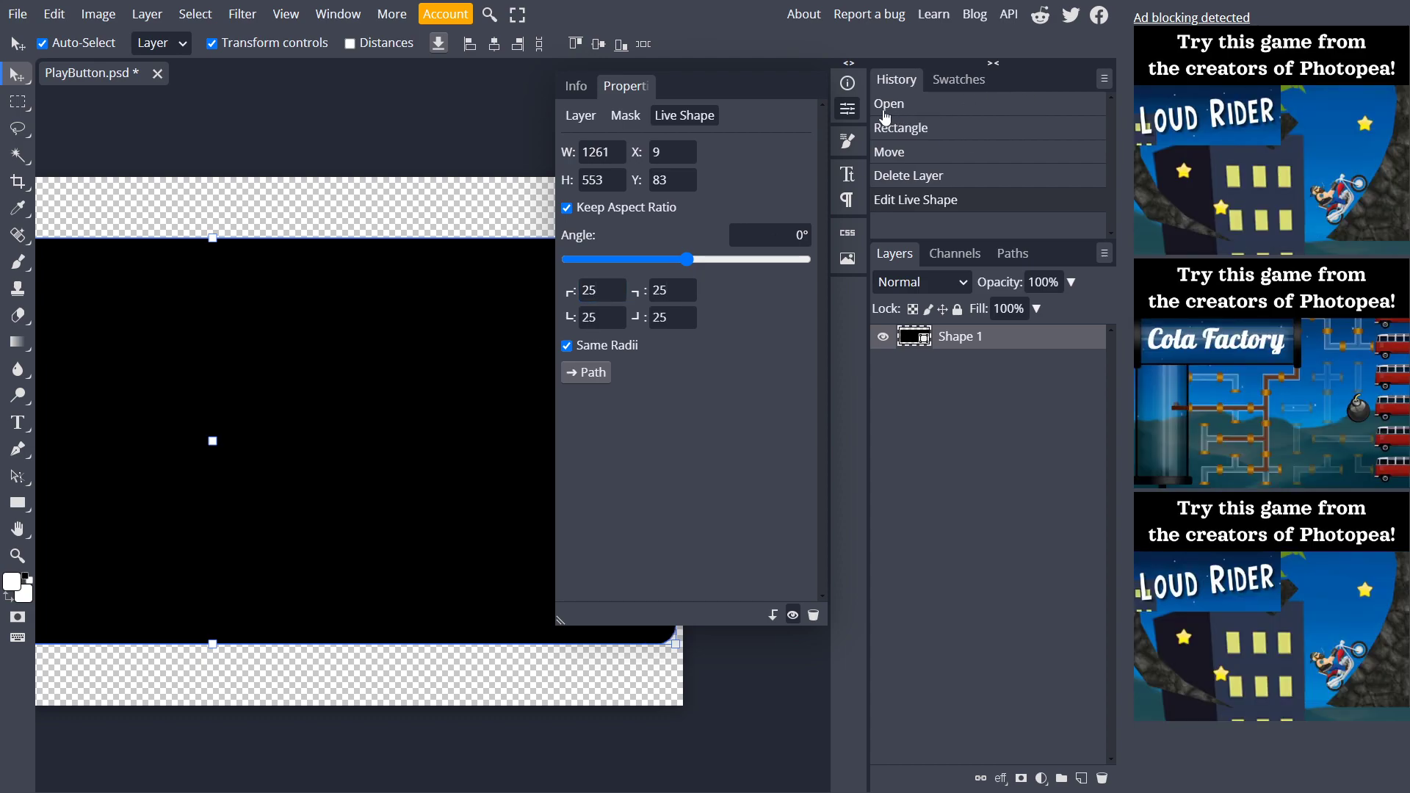
click(842, 110)
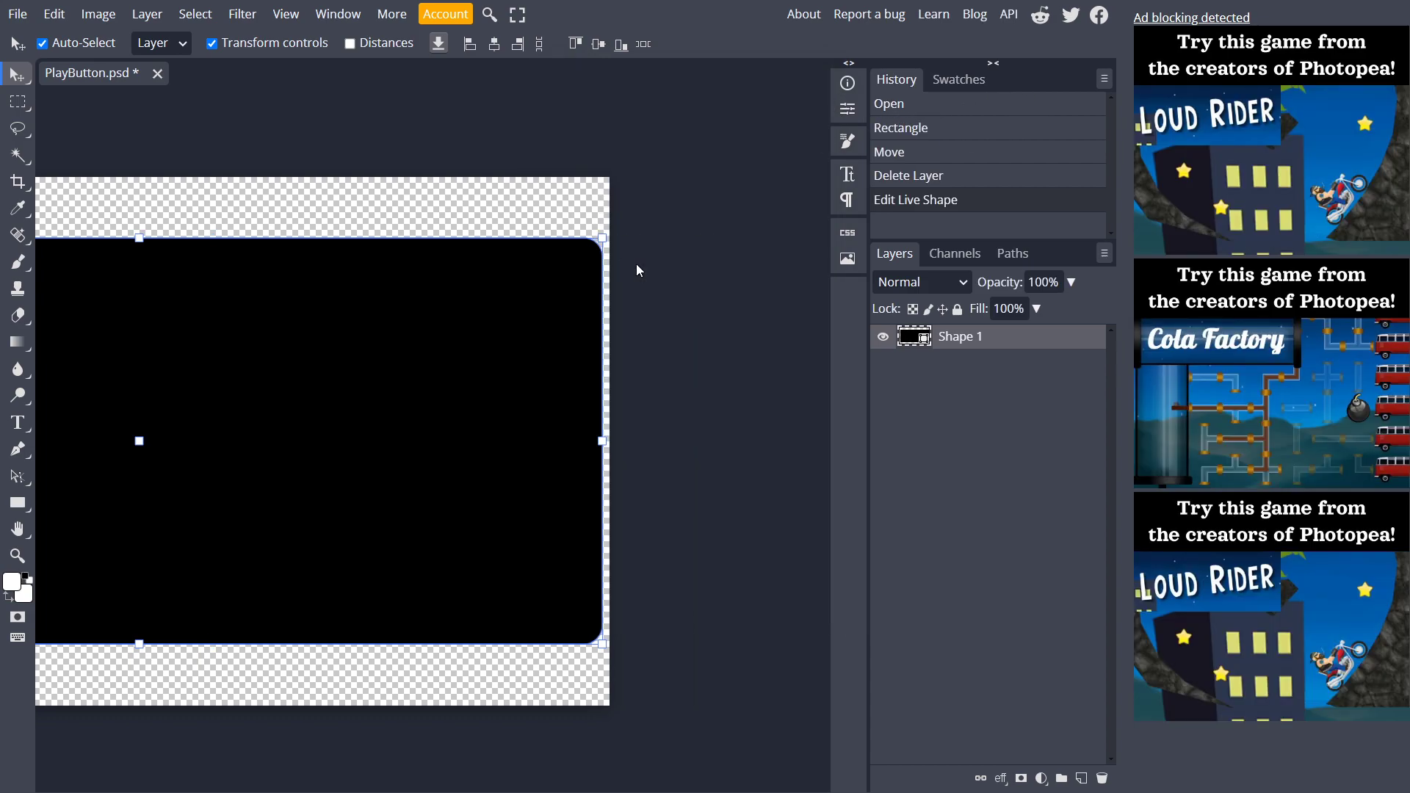
- Enable a Gradient Overlay in the Shape 1 layer's blending options and show its settings
key(ctrl+minus)
scroll(637, 266, right, 3)
scroll(636, 266, left, 7)
scroll(637, 266, right, 2)
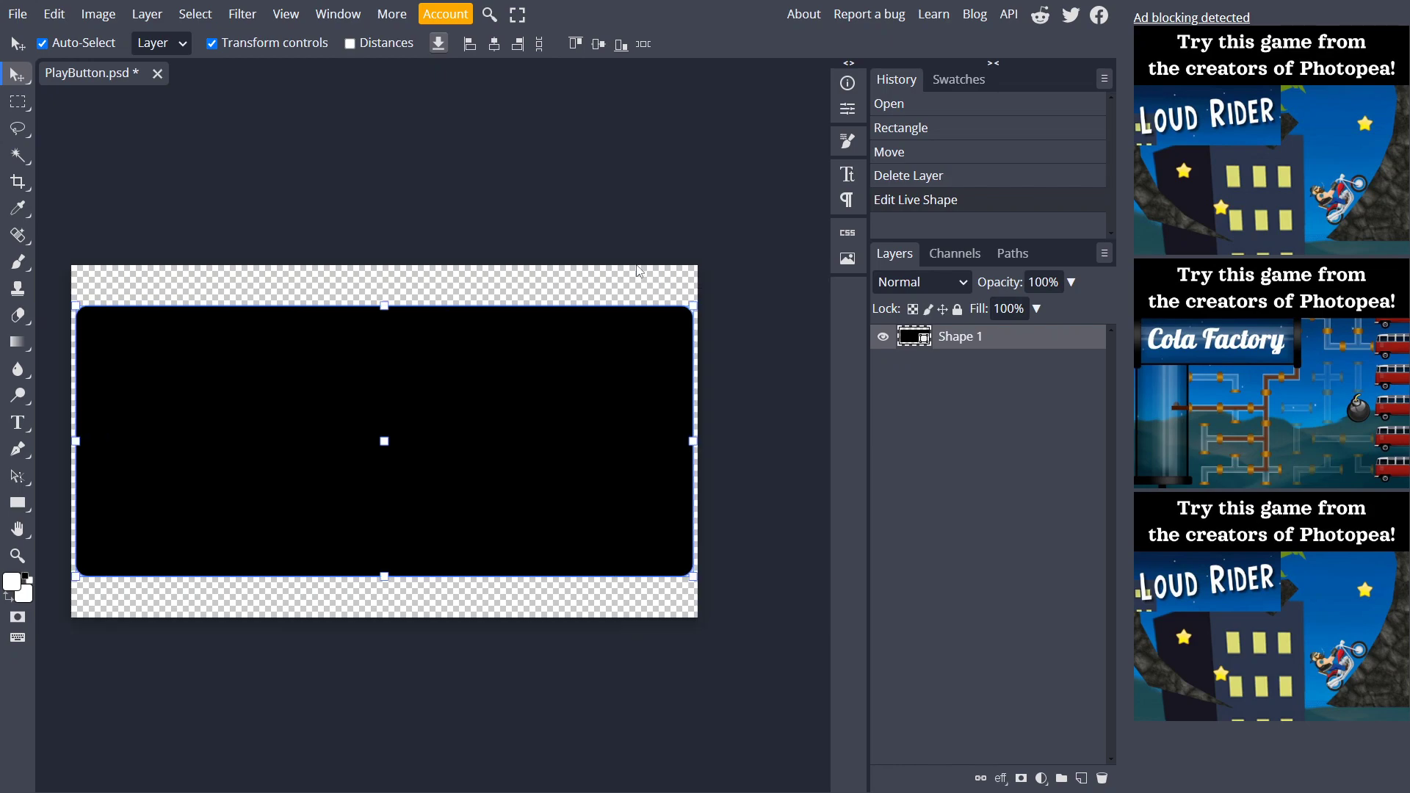
scroll(639, 272, left, 1)
click(553, 190)
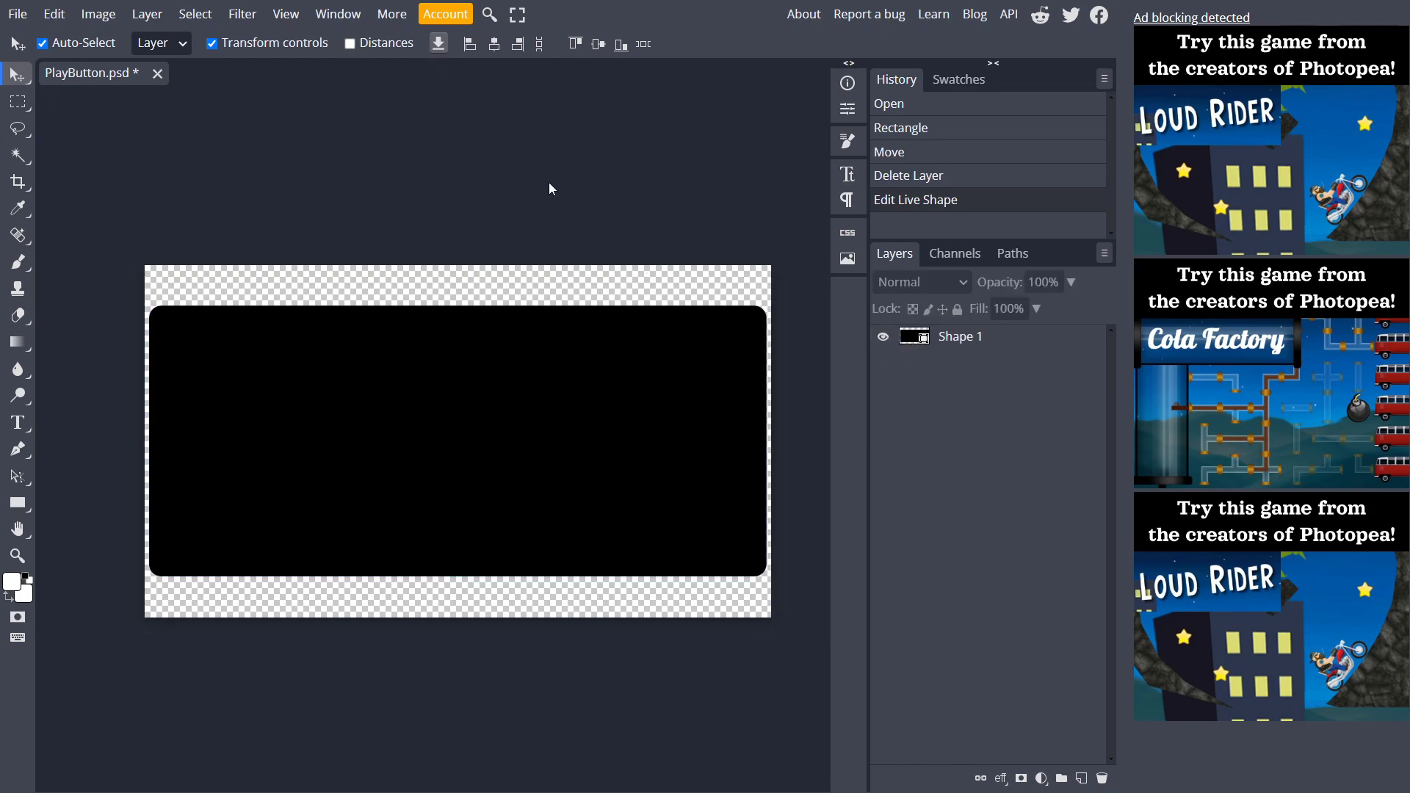
click(976, 342)
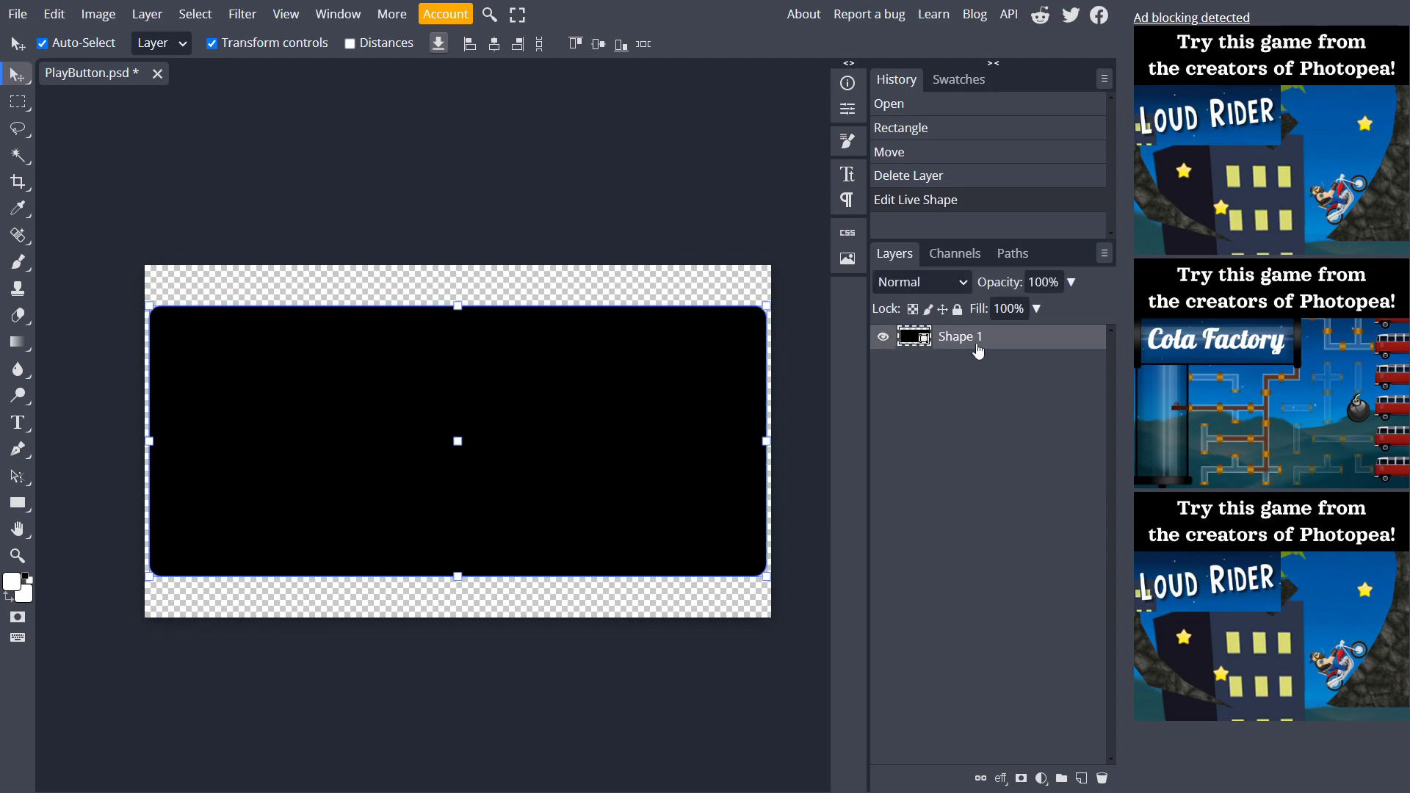
right_click(1002, 345)
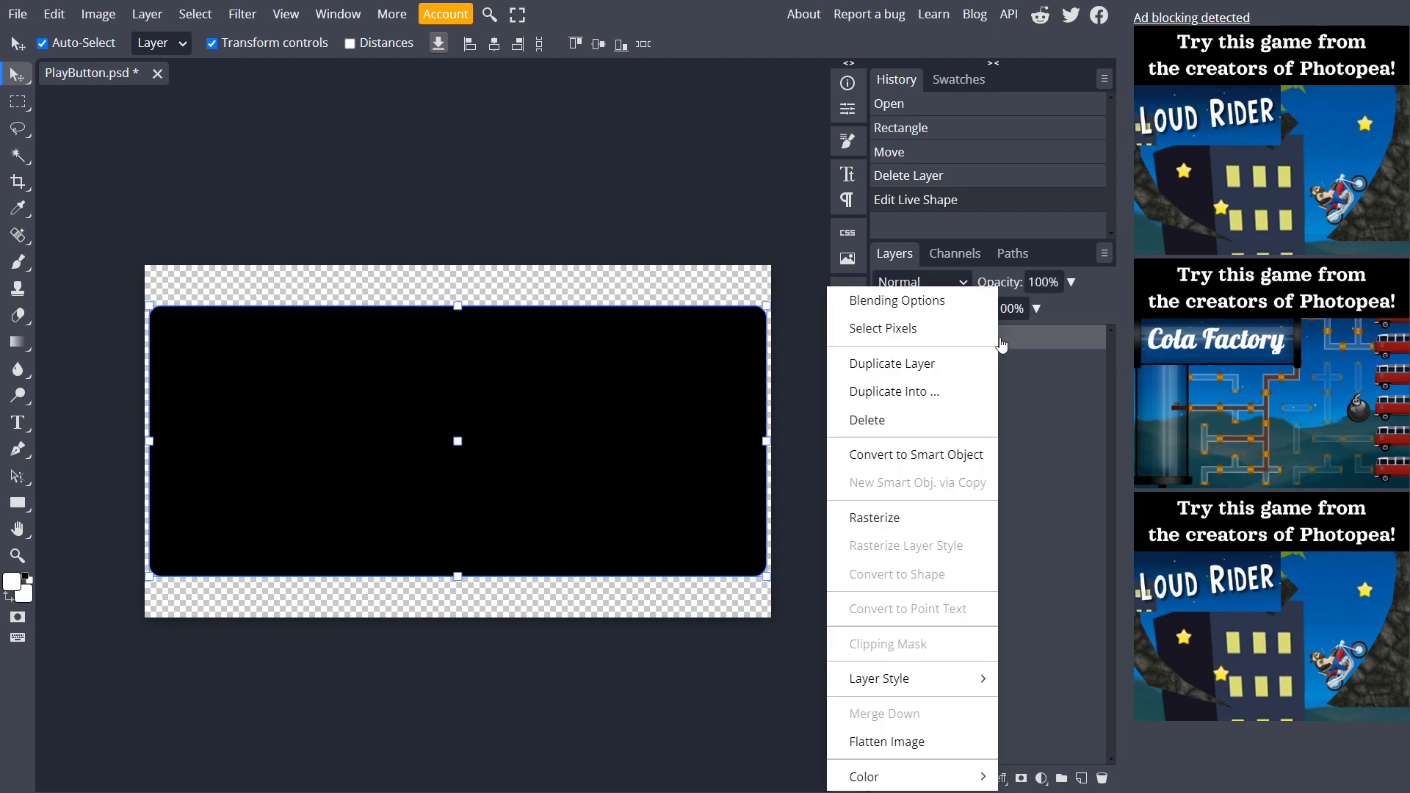
click(898, 307)
drag(993, 153, 887, 151)
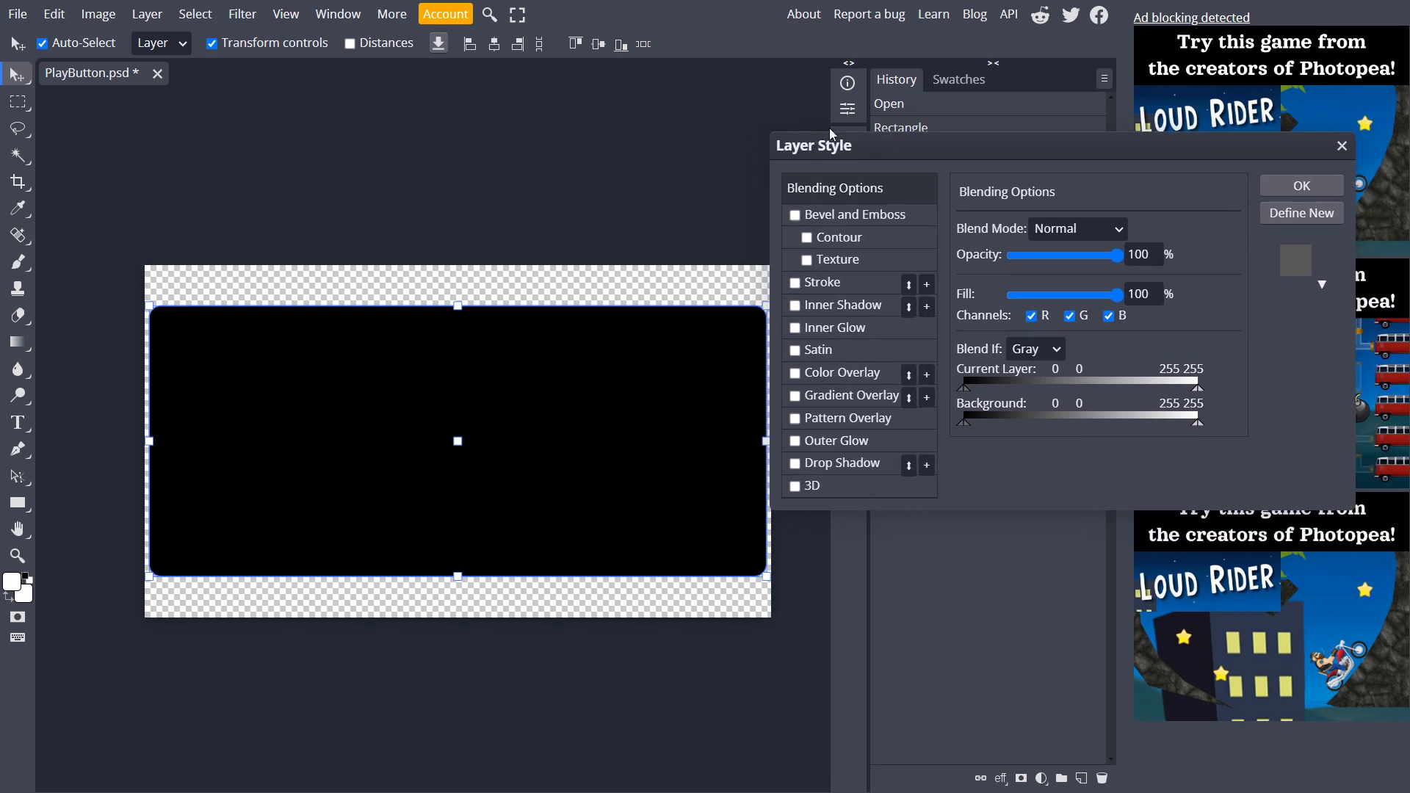
click(795, 396)
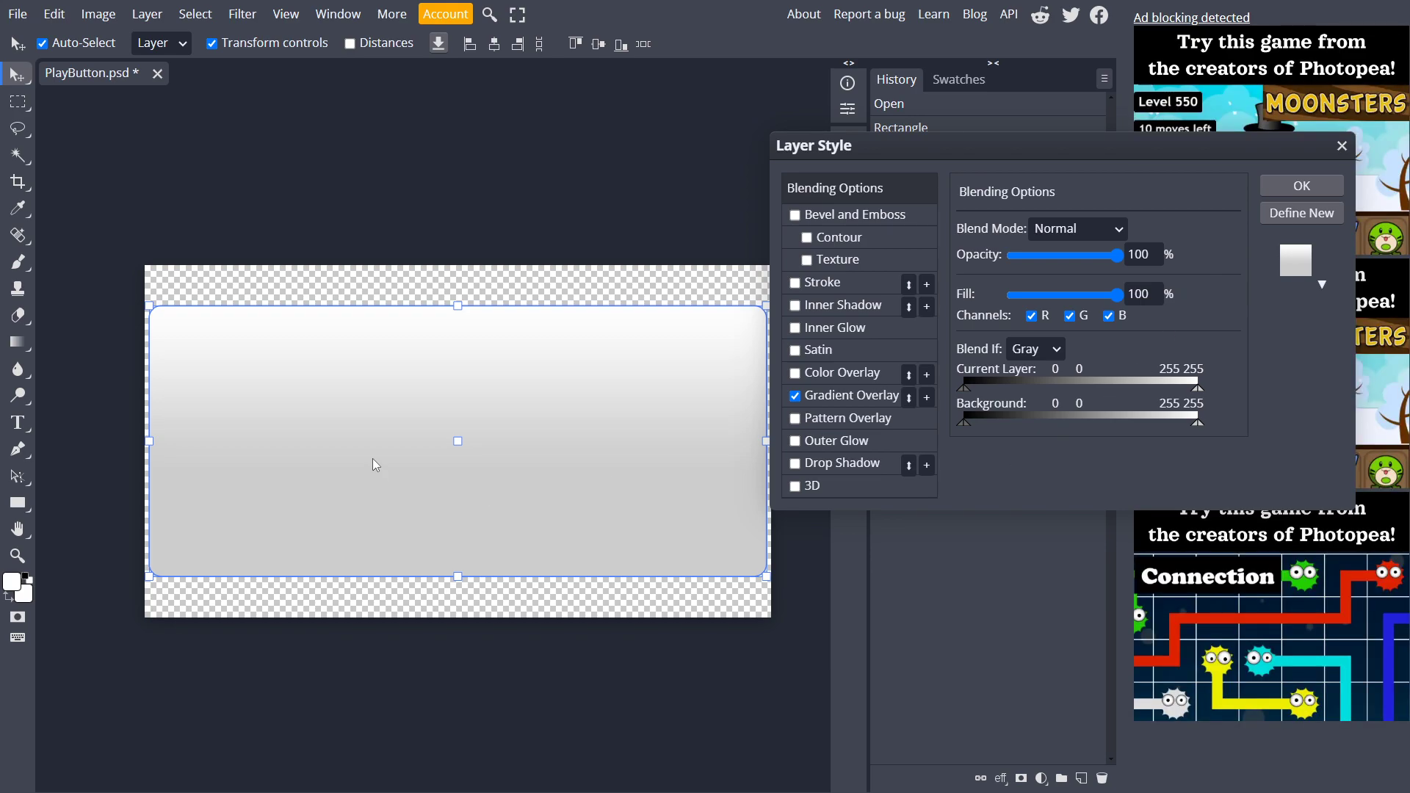
click(865, 399)
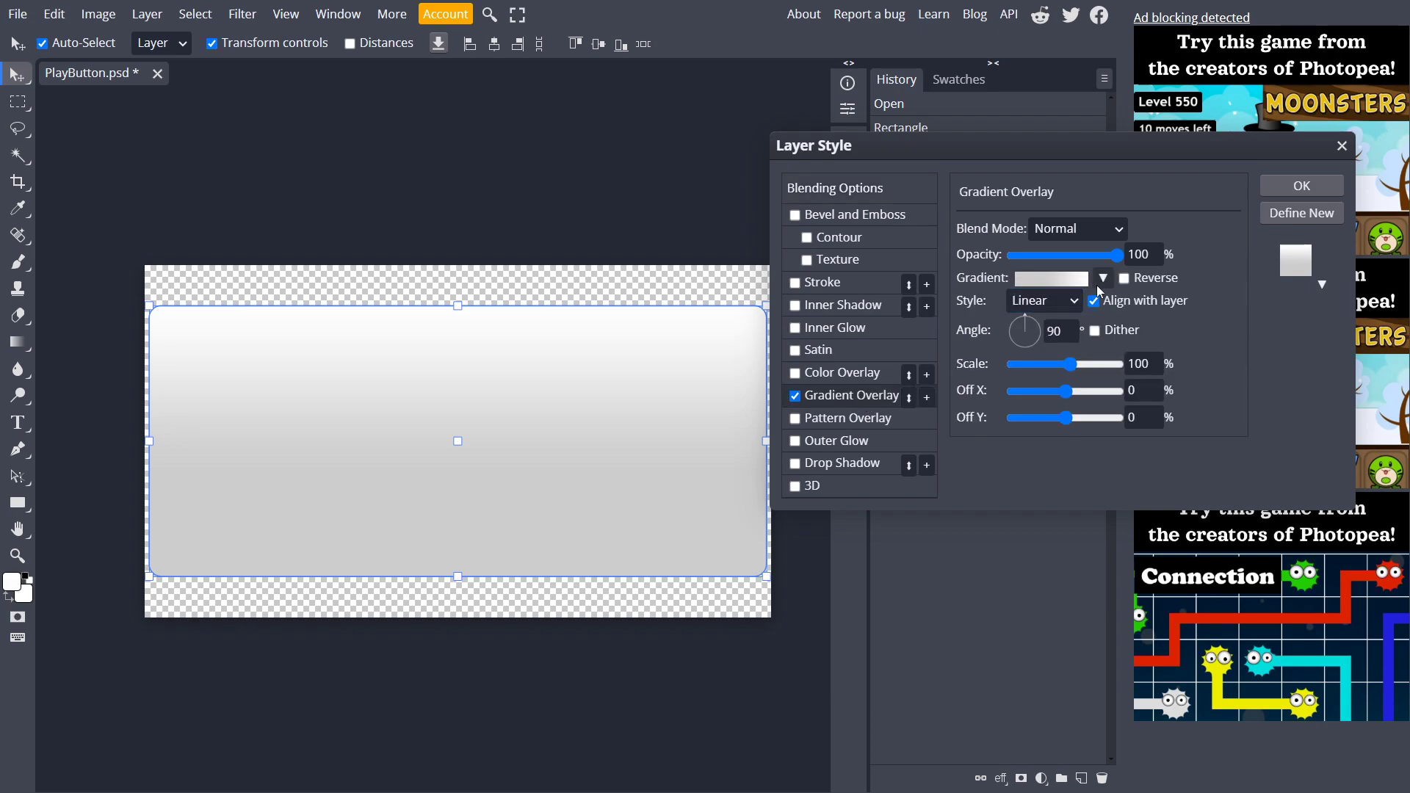
- Make the overlay gradient run from black at 0% to white at 100% by moving and recolouring the grey stop
click(1052, 278)
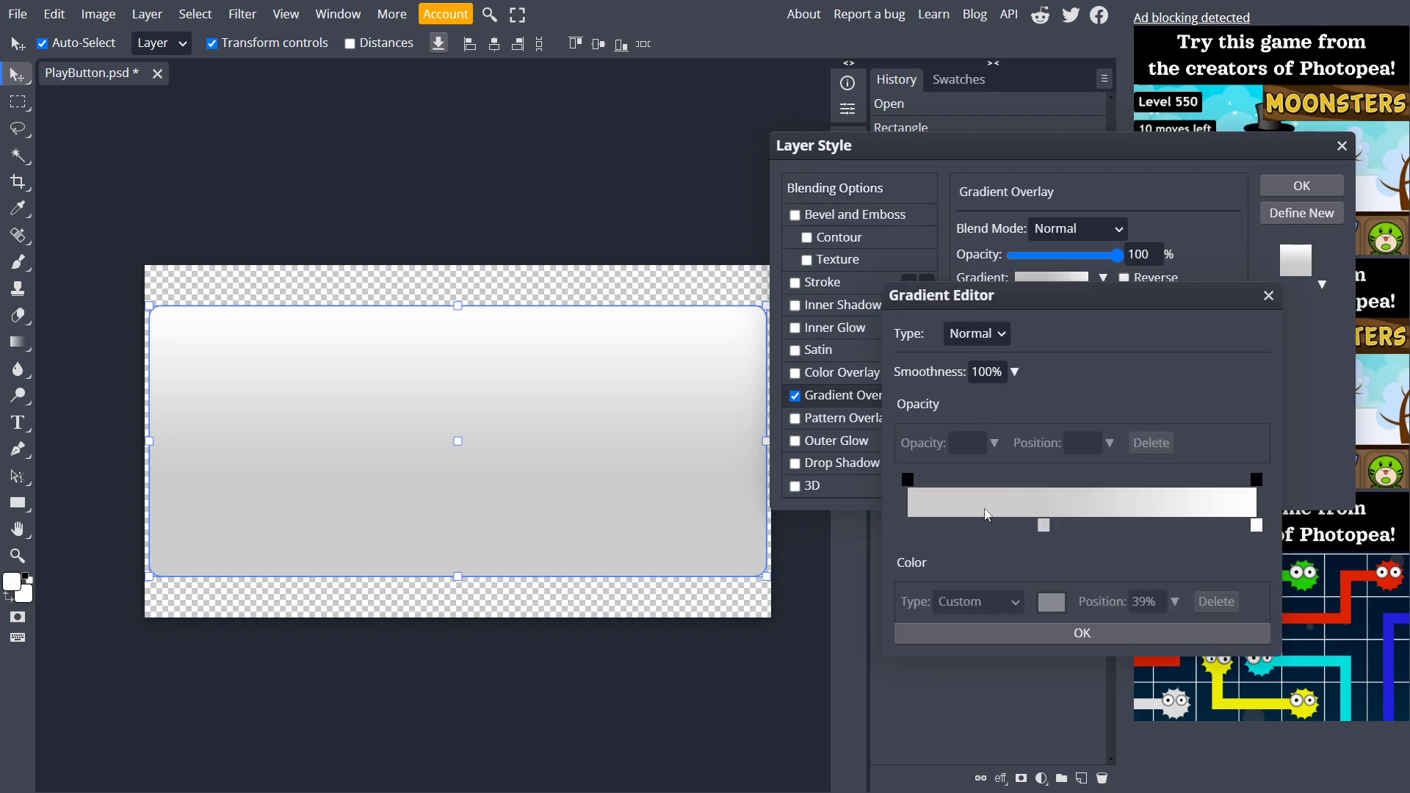
drag(1046, 526, 835, 611)
click(1052, 602)
click(1196, 390)
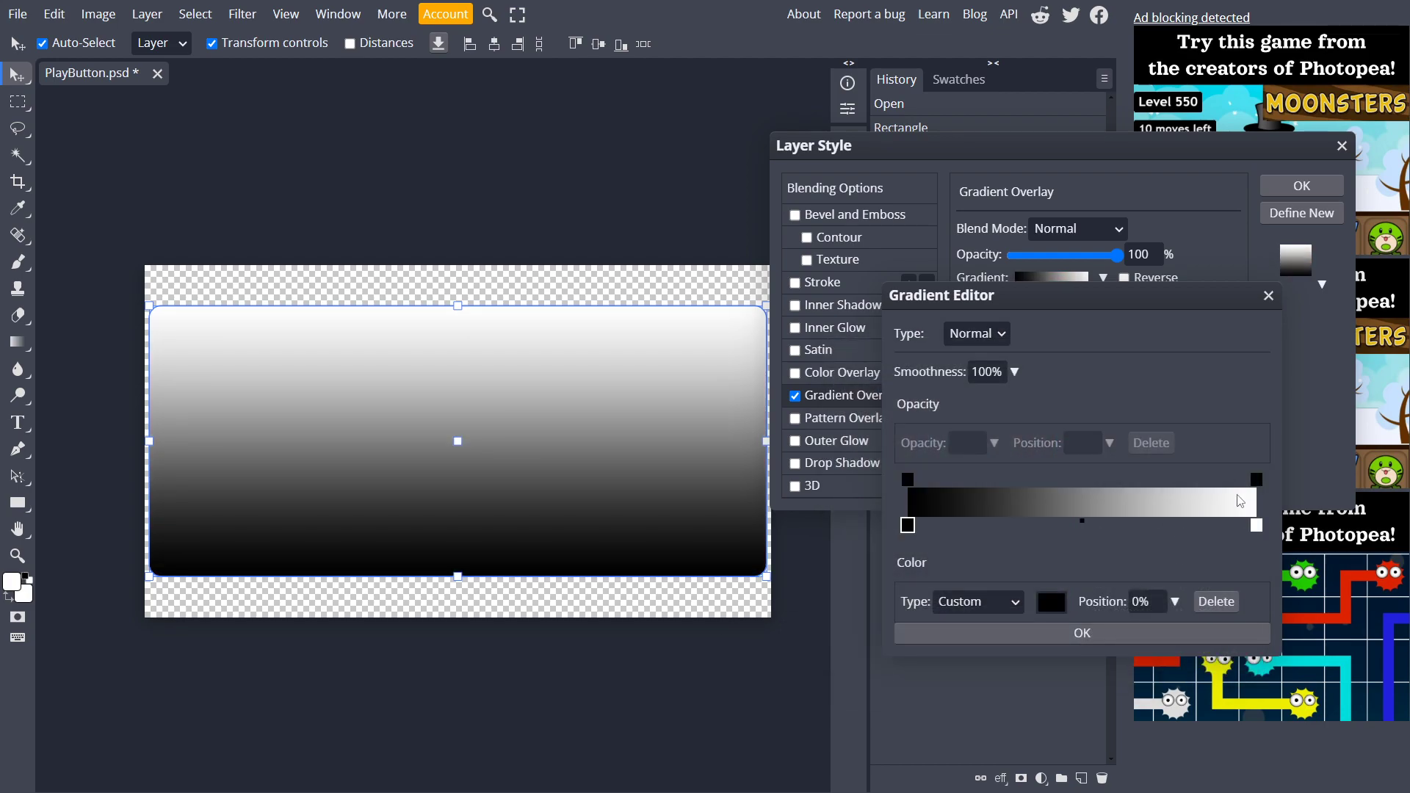
click(1257, 526)
click(1102, 635)
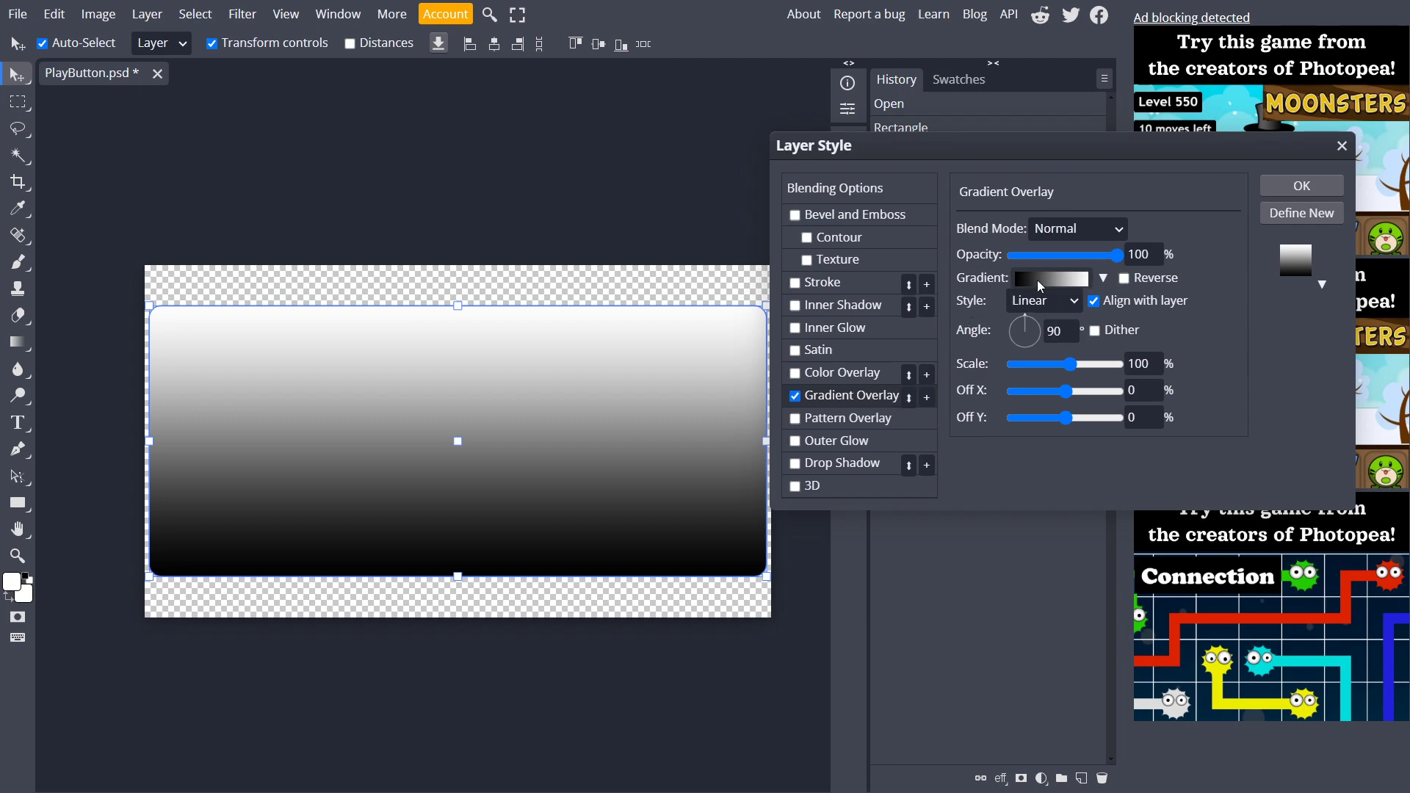
- Reopen the overlay's gradient for editing and recolour its 0% stop from black to dark grey
click(1067, 280)
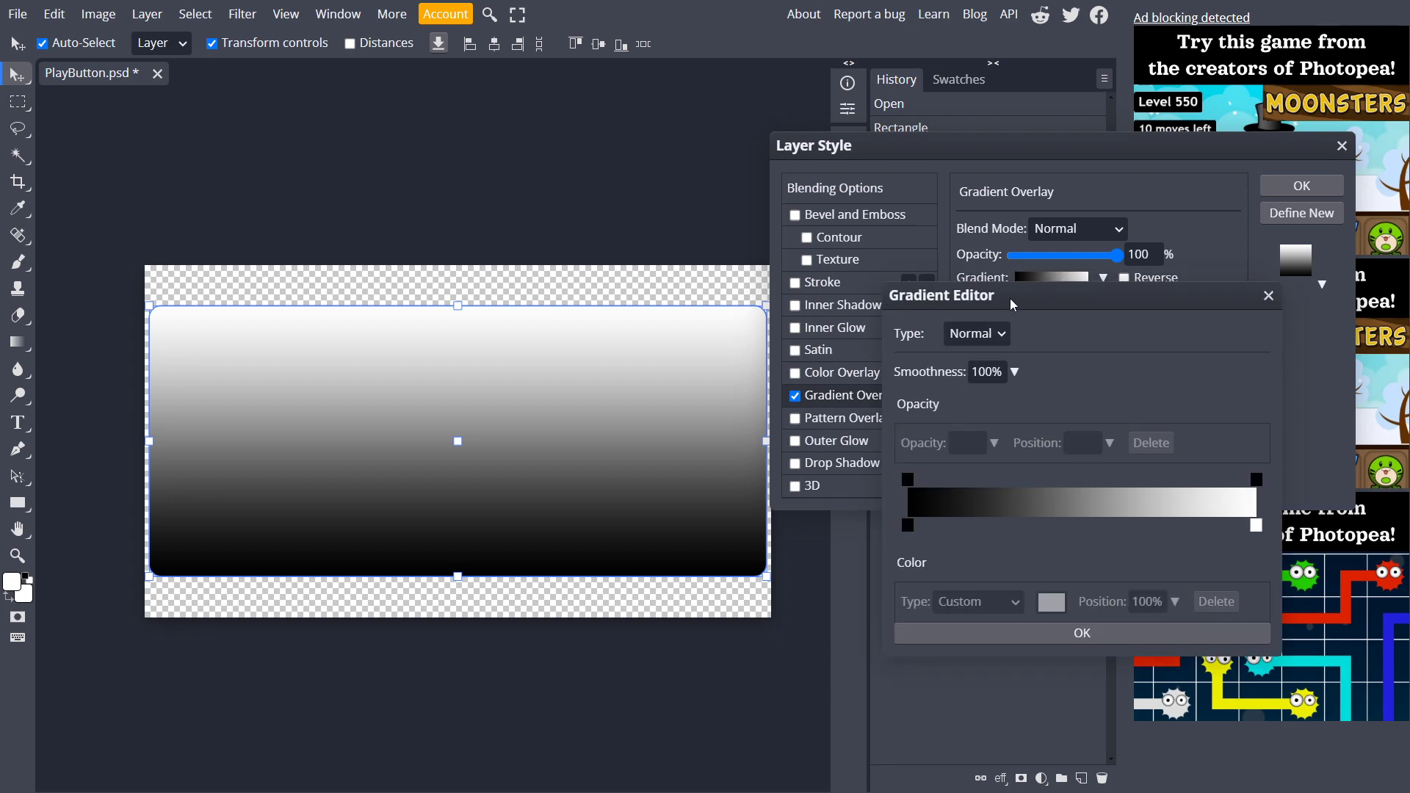
drag(1020, 308, 1015, 248)
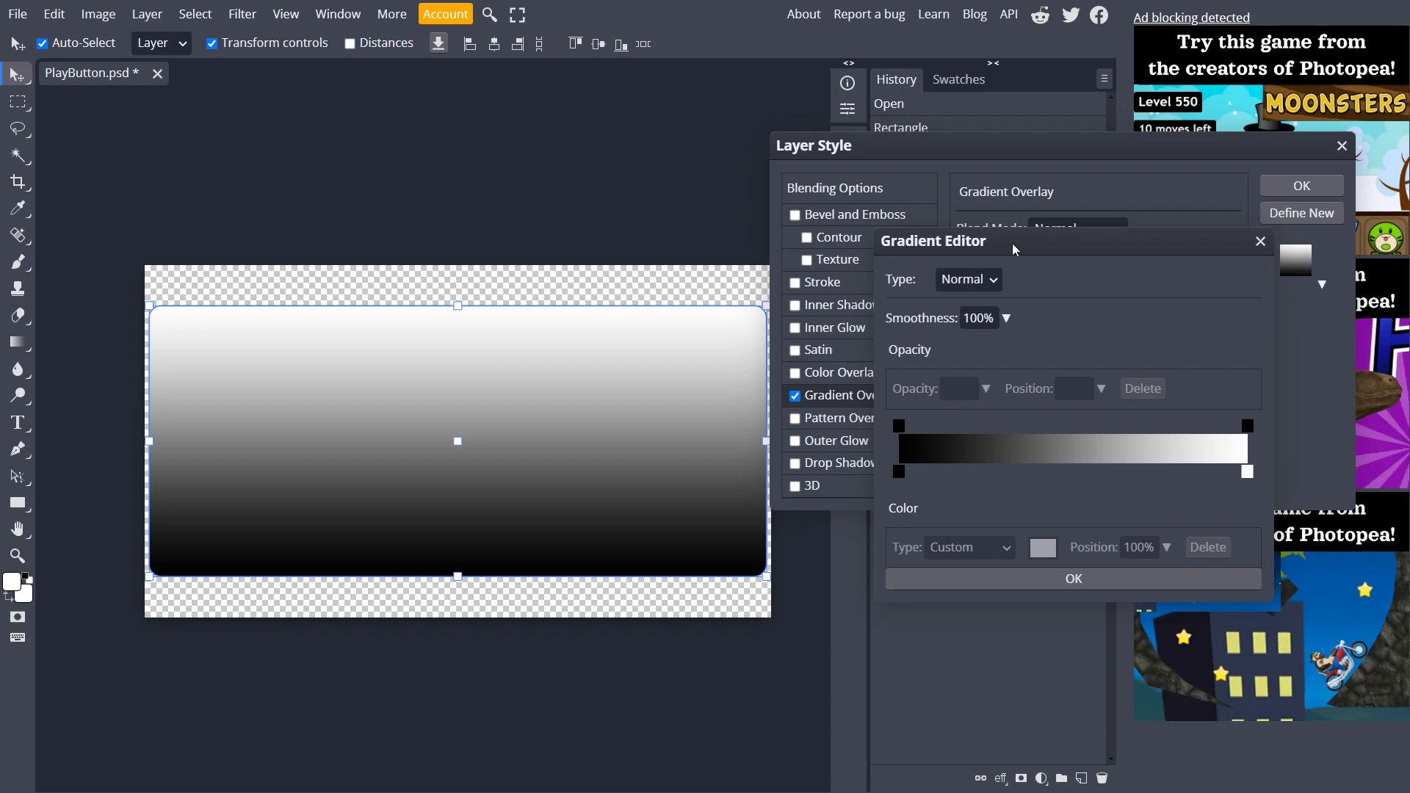
click(897, 469)
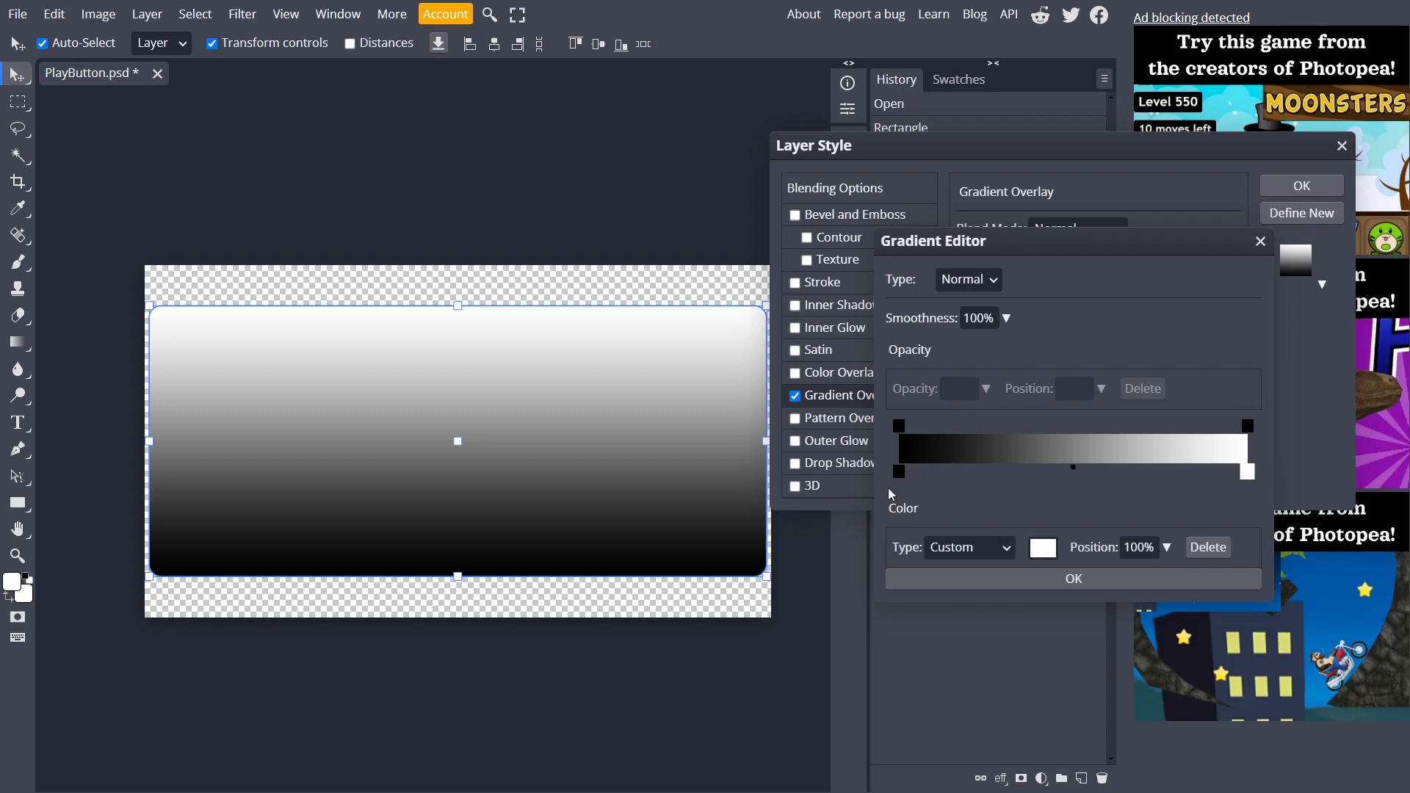
click(899, 473)
click(1043, 548)
click(1246, 351)
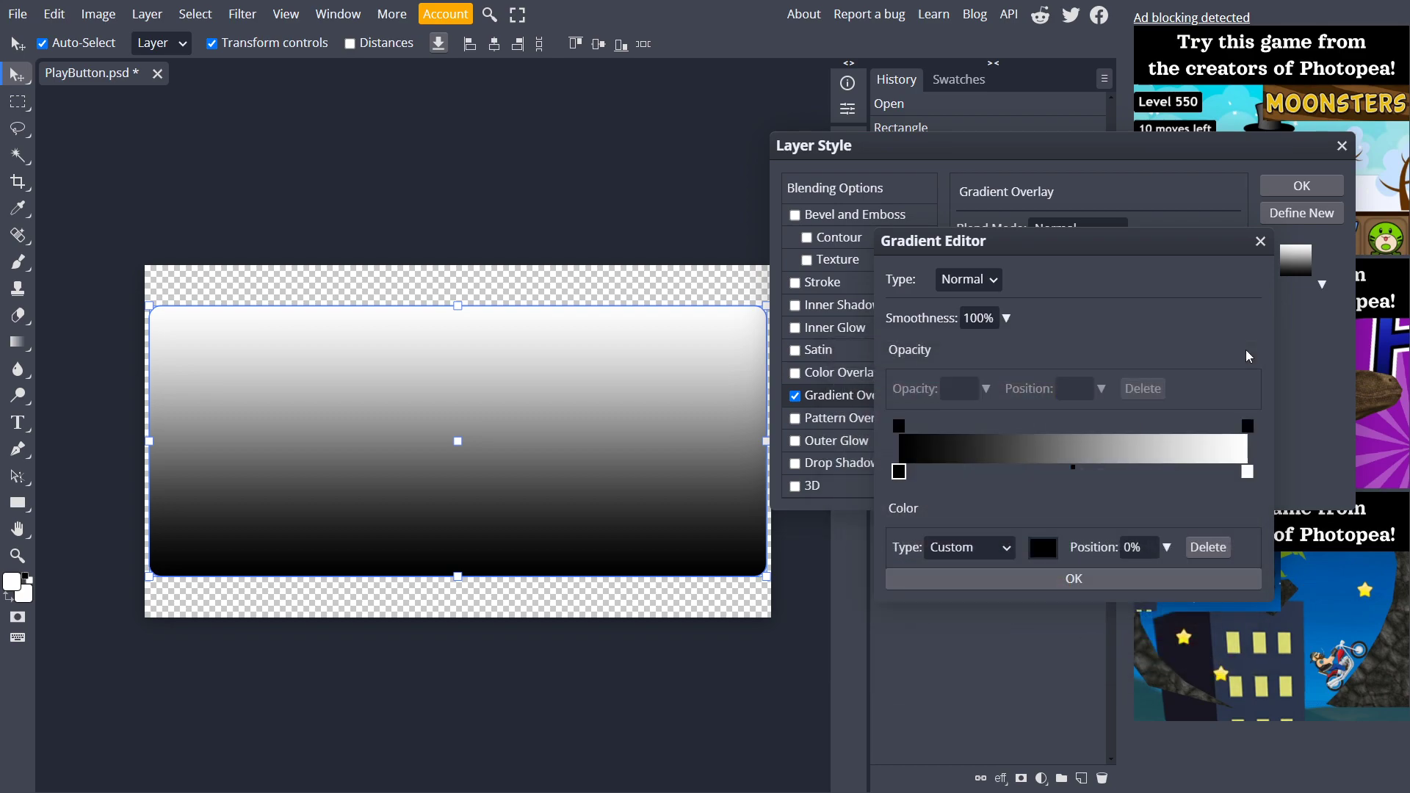
click(1044, 548)
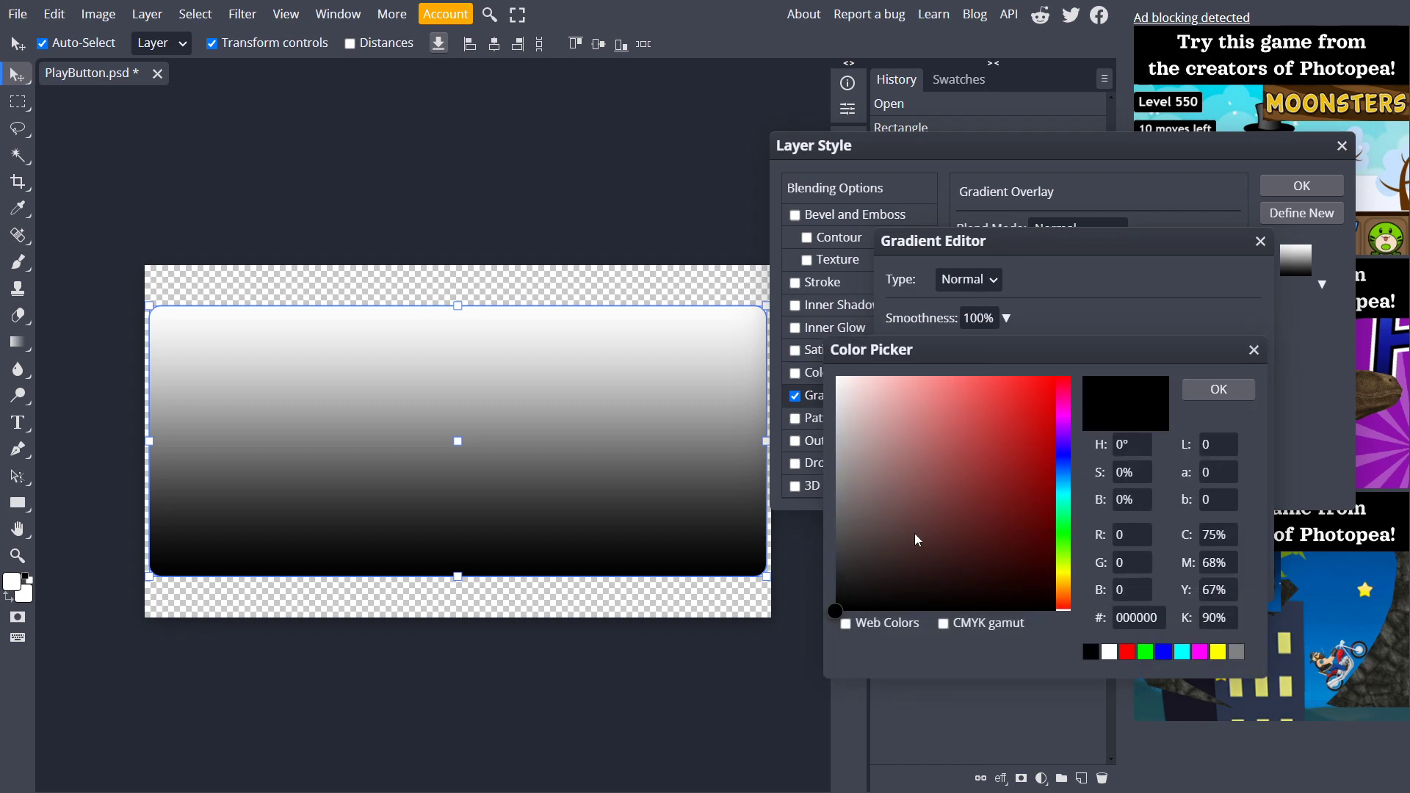
drag(837, 487, 812, 523)
click(1219, 390)
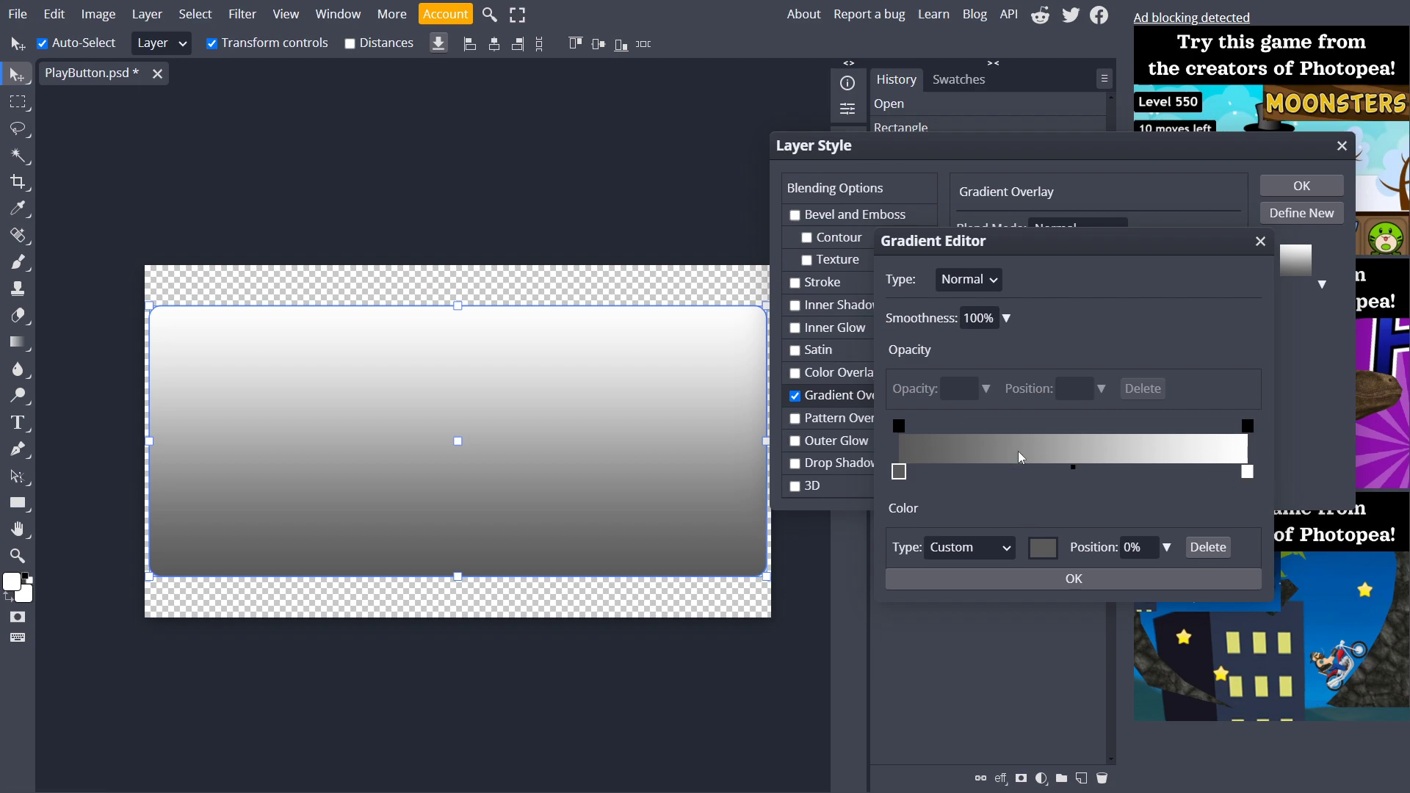
- Recolour the gradient's 100% stop to light grey e1e1e1
click(1247, 472)
click(1052, 547)
drag(837, 378, 813, 401)
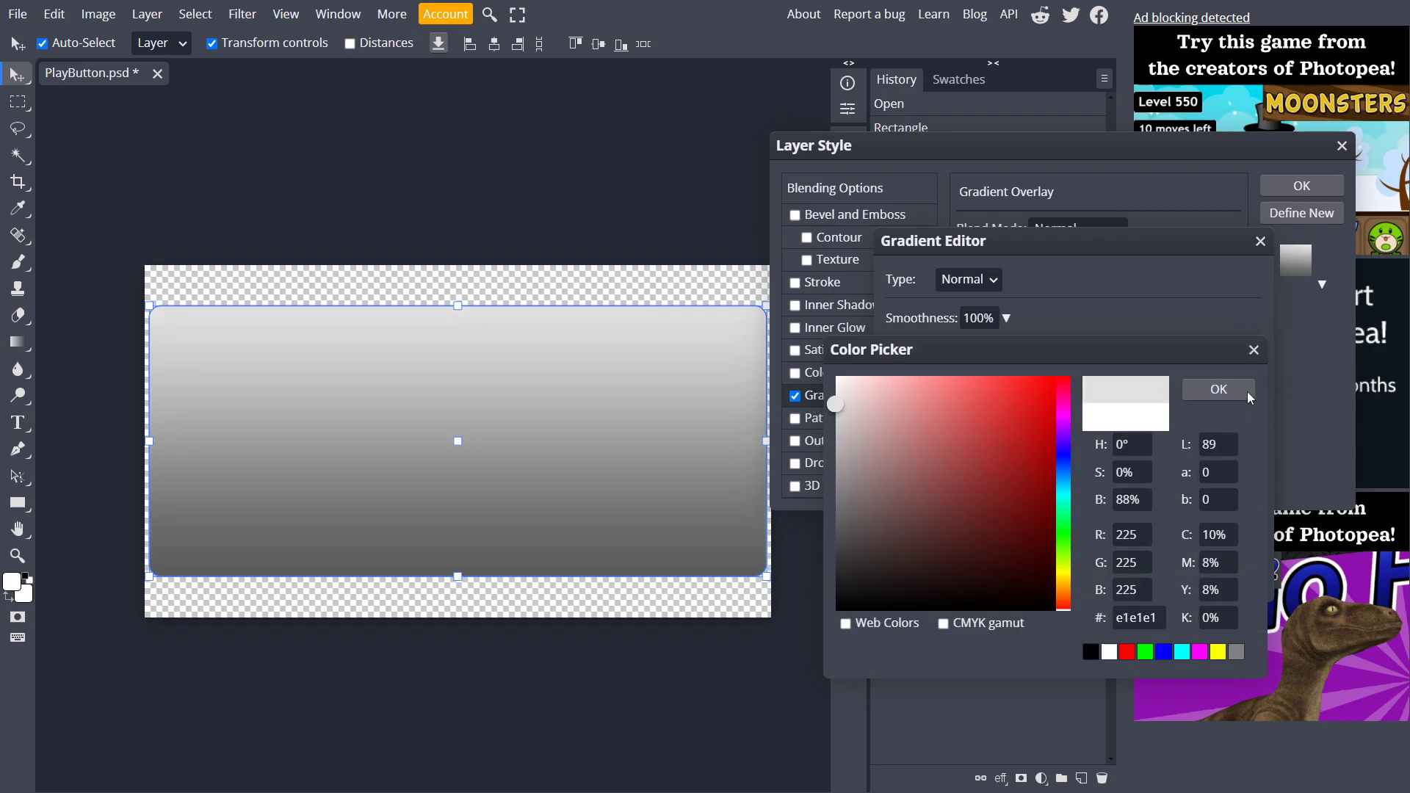
click(1209, 390)
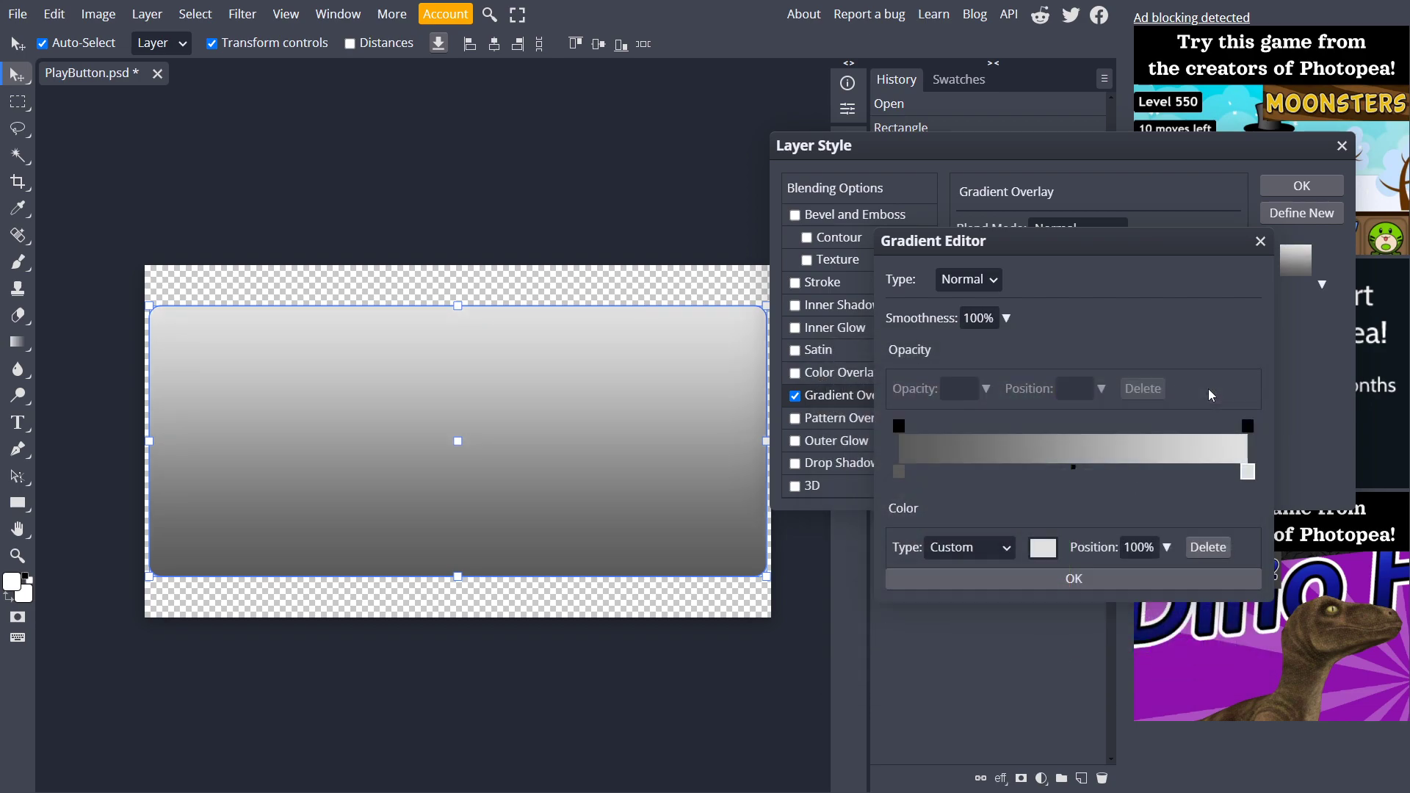
- Add a second dark grey stop at 38% to the gradient, apply the layer style and deselect the shape
click(899, 472)
drag(901, 472, 1034, 472)
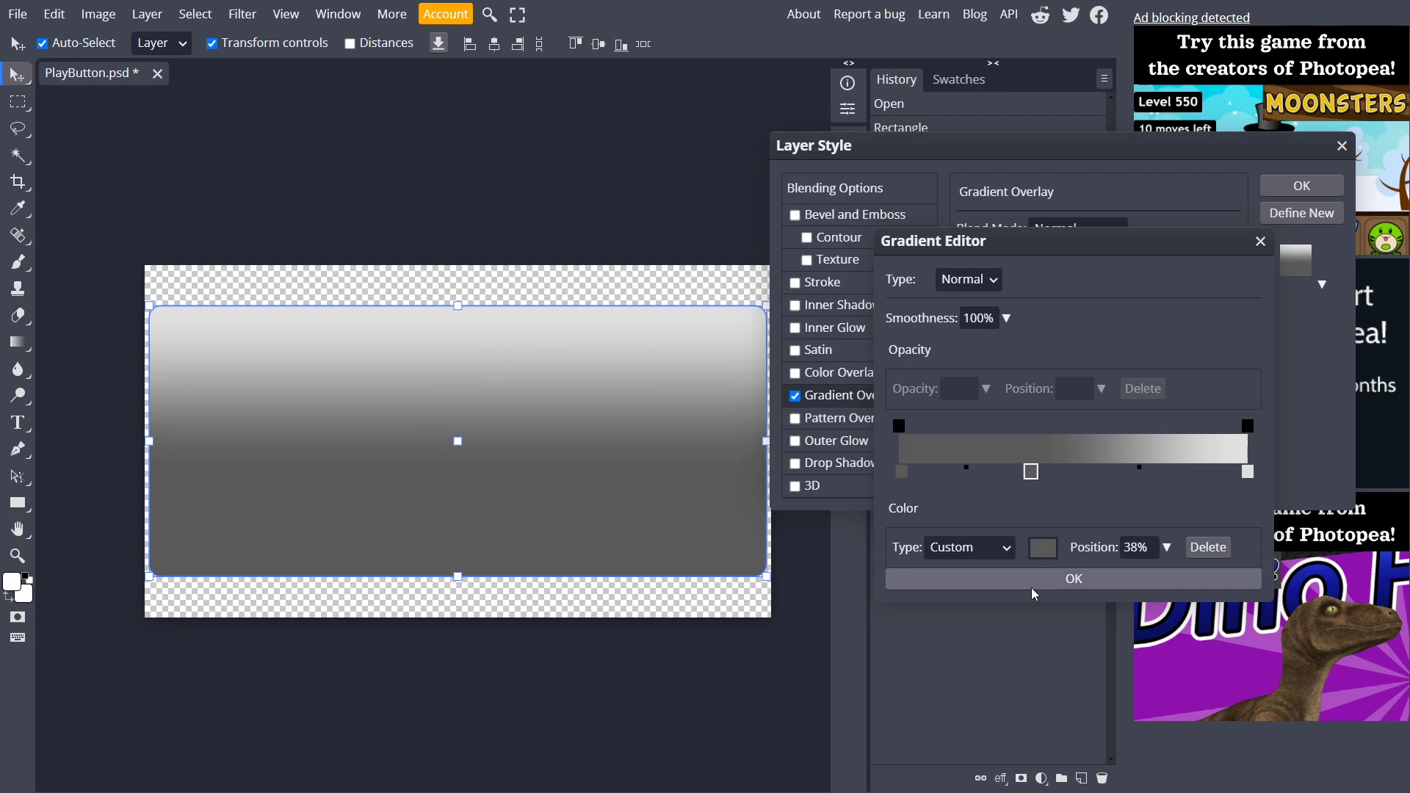
click(988, 584)
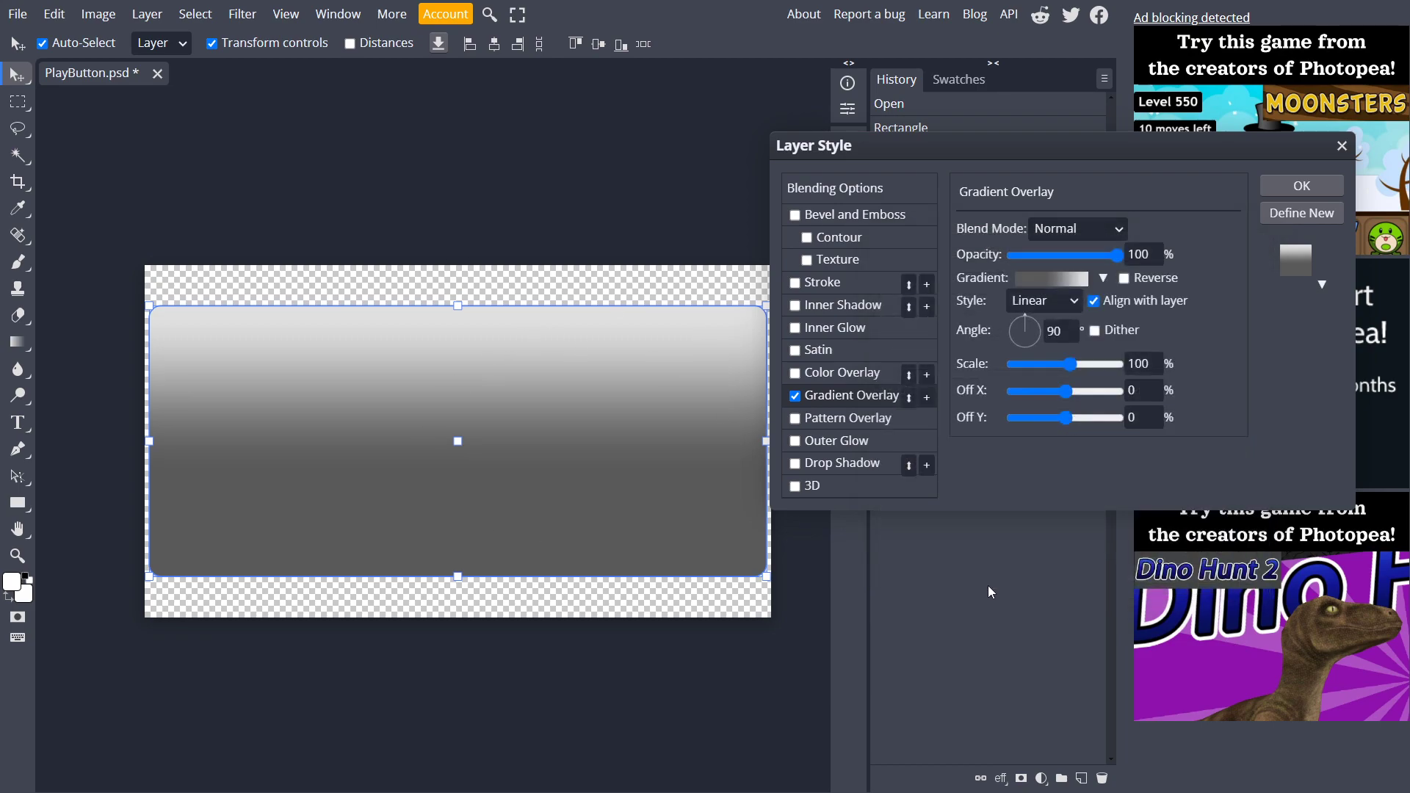
click(1326, 193)
click(327, 224)
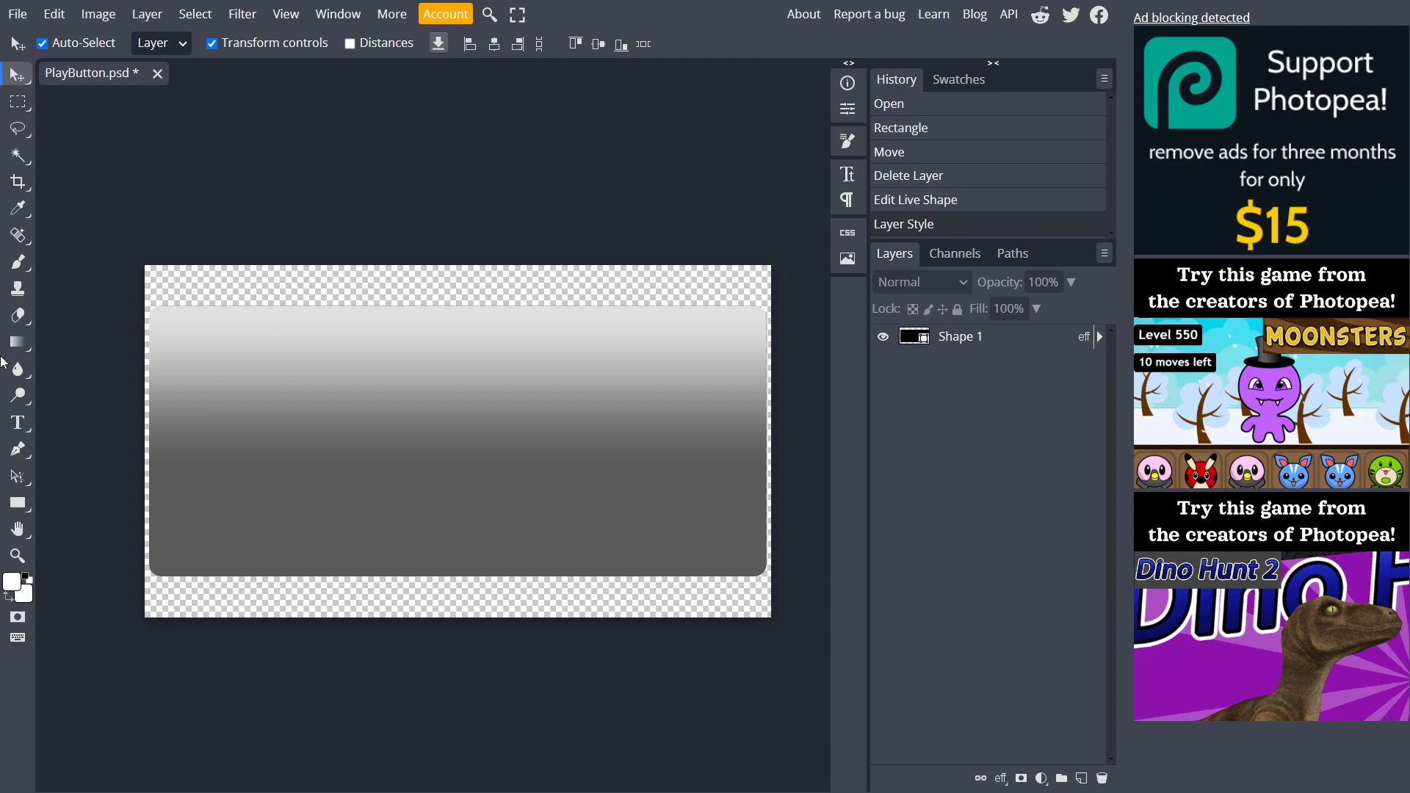
- Draw a paragraph text box over nearly the whole rectangle and enter PLAY in it
click(28, 426)
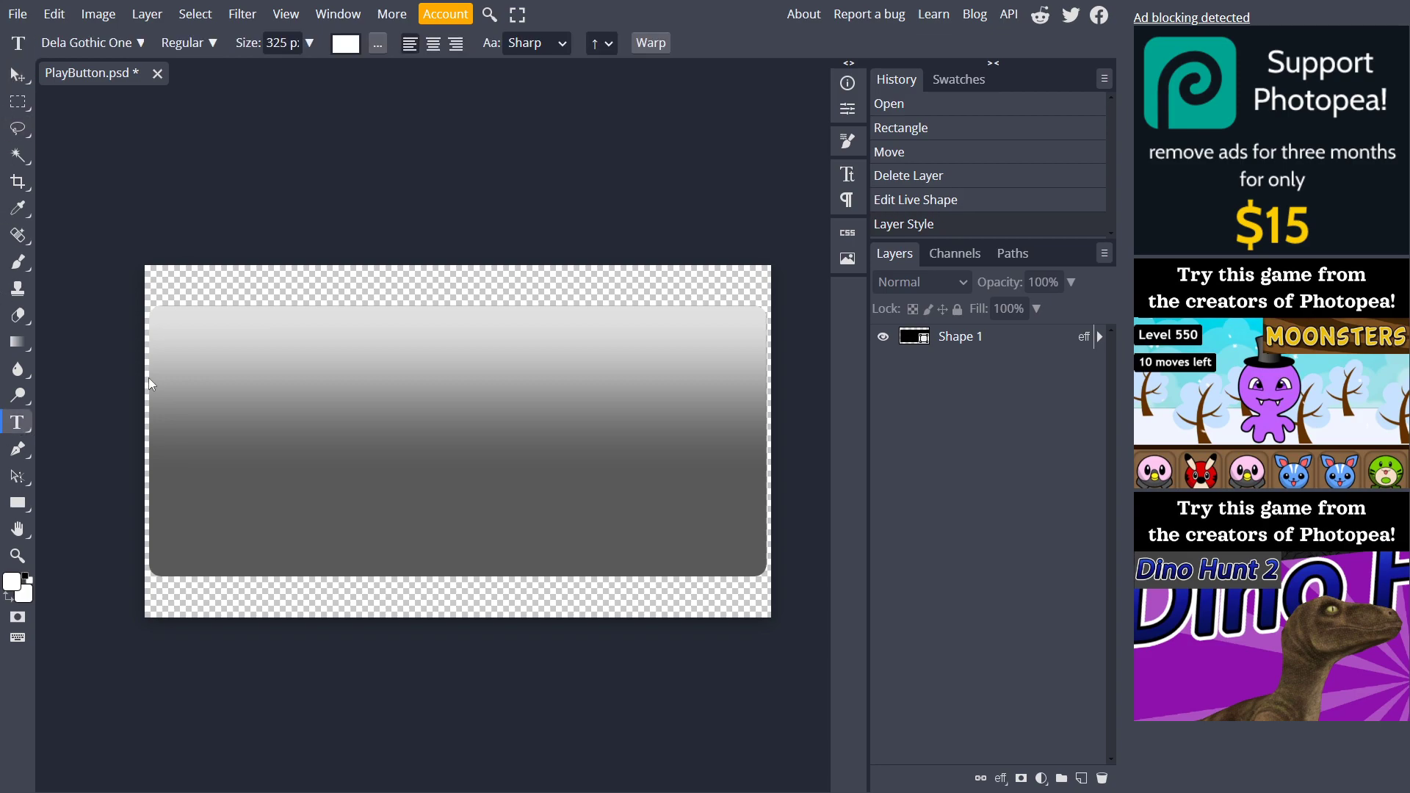
drag(157, 313, 755, 575)
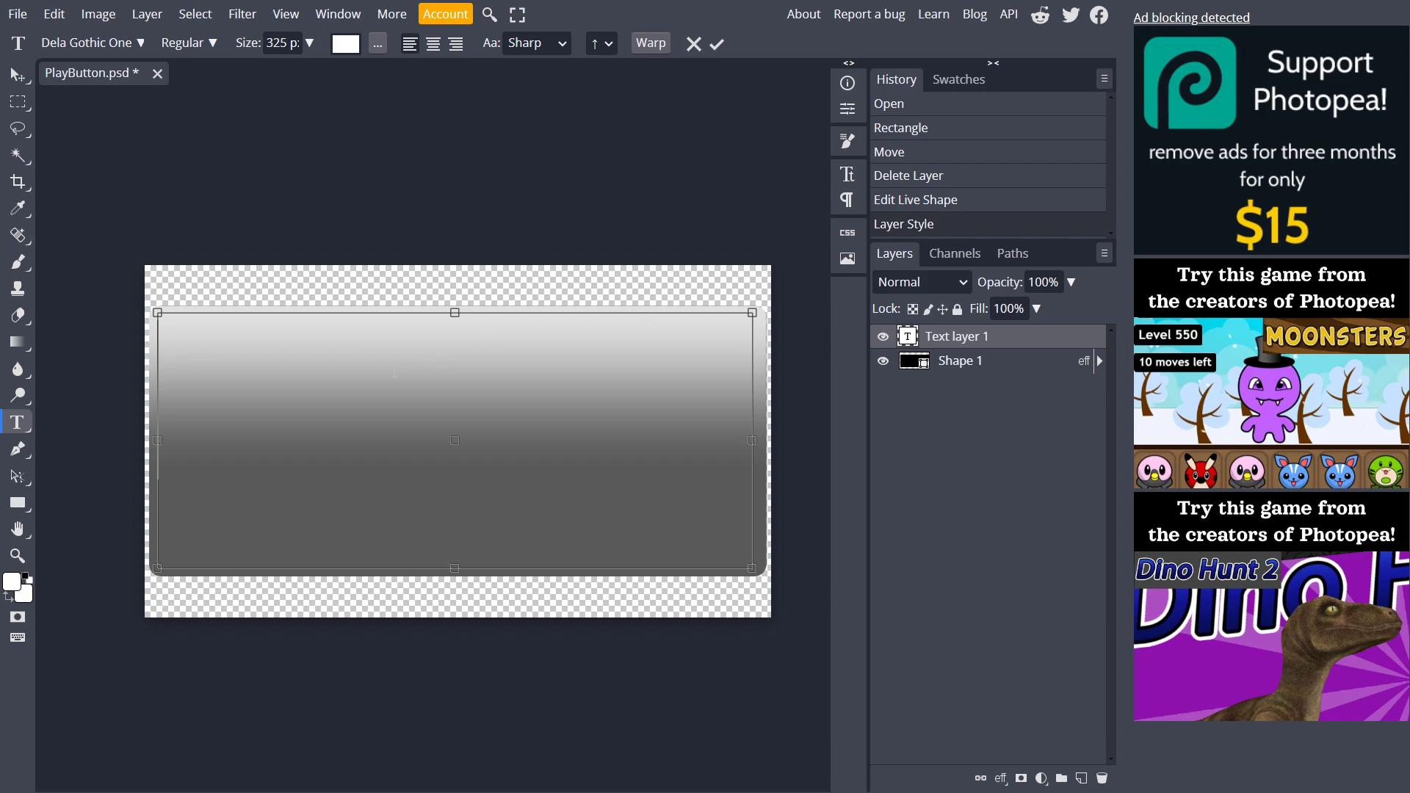
text(PLAY)
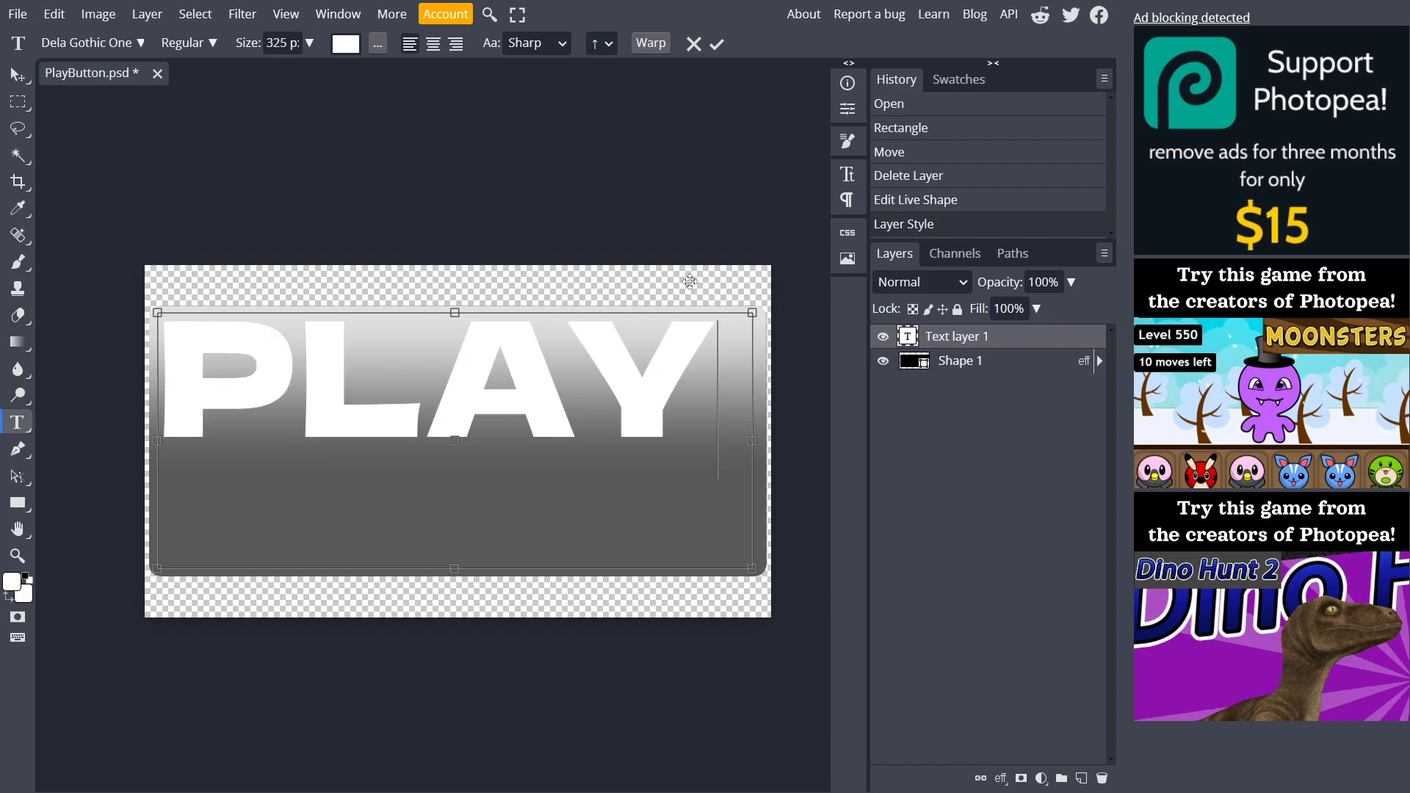
- Set the size of the whole PLAY text to 24 px and commit the text
drag(325, 400, 601, 401)
key(ctrl+a)
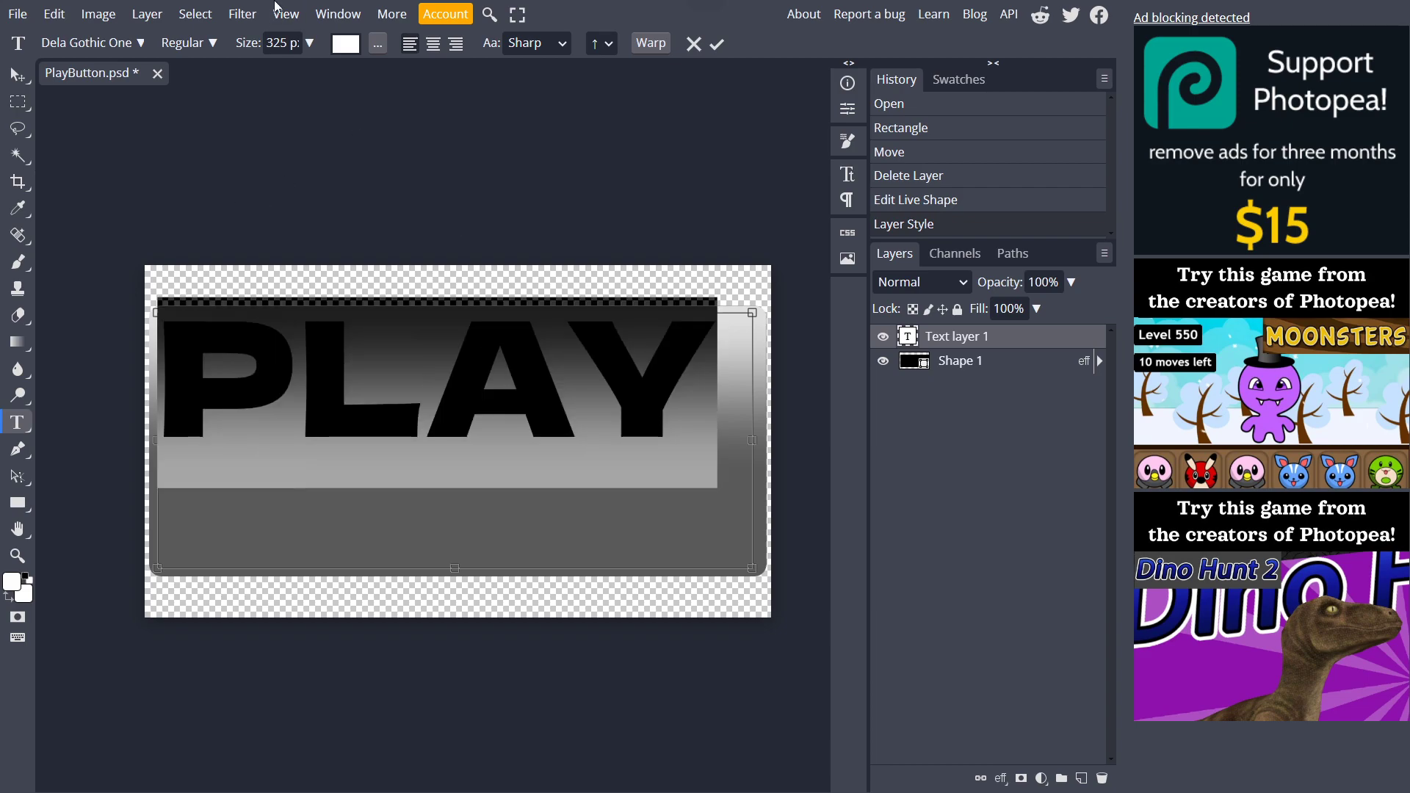
click(274, 43)
text(24)
key(Return)
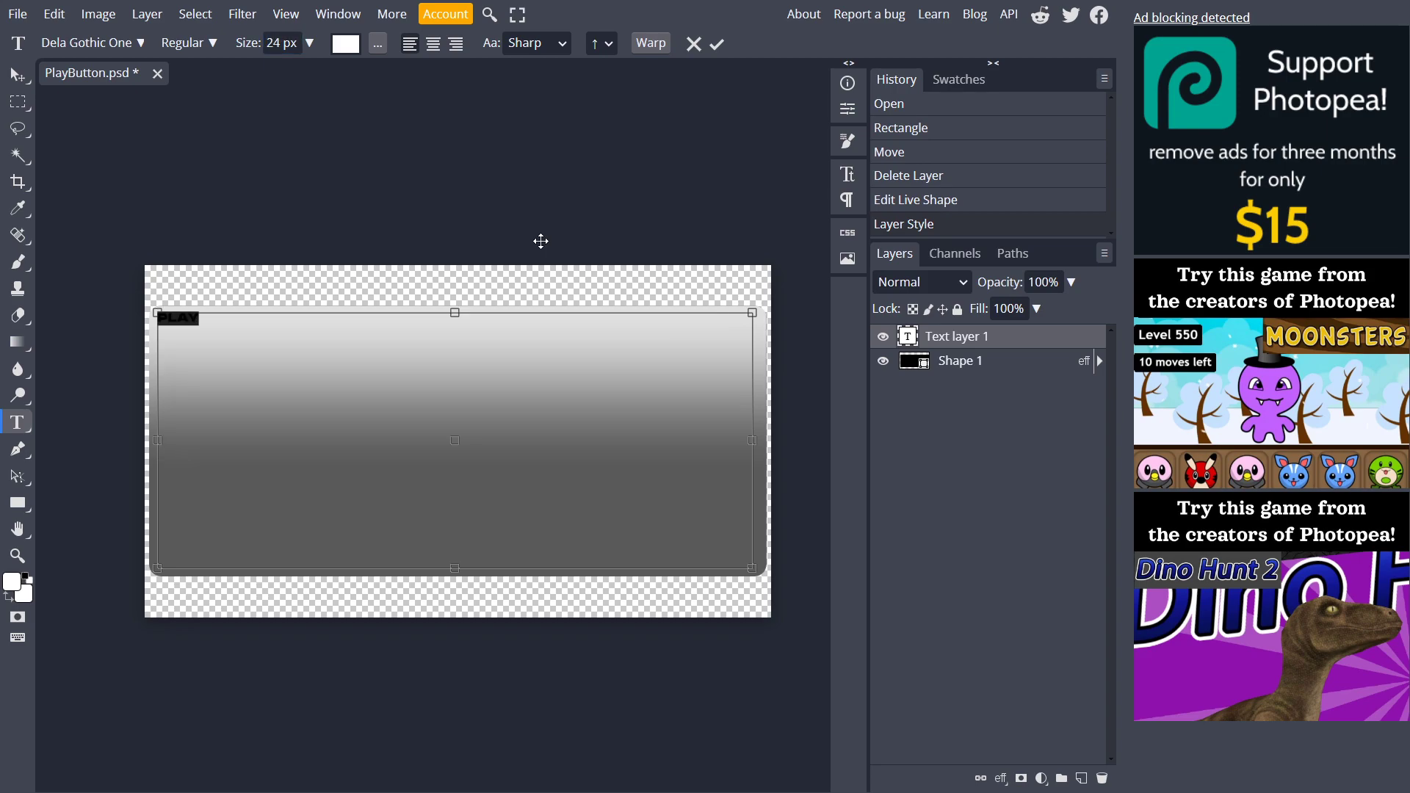
click(16, 74)
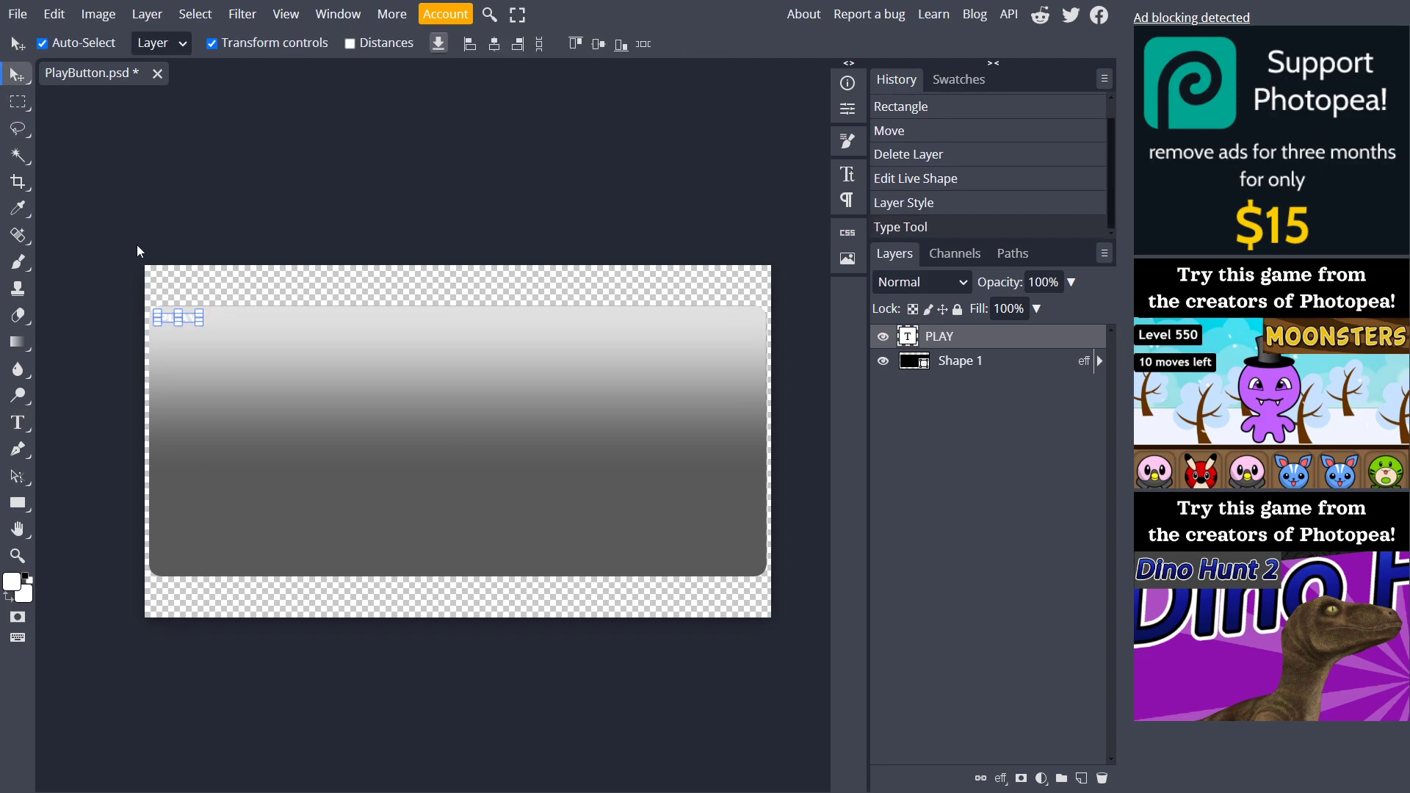
- Try enlarging the small PLAY text to about 191% with Free Transform
key(ctrl+t)
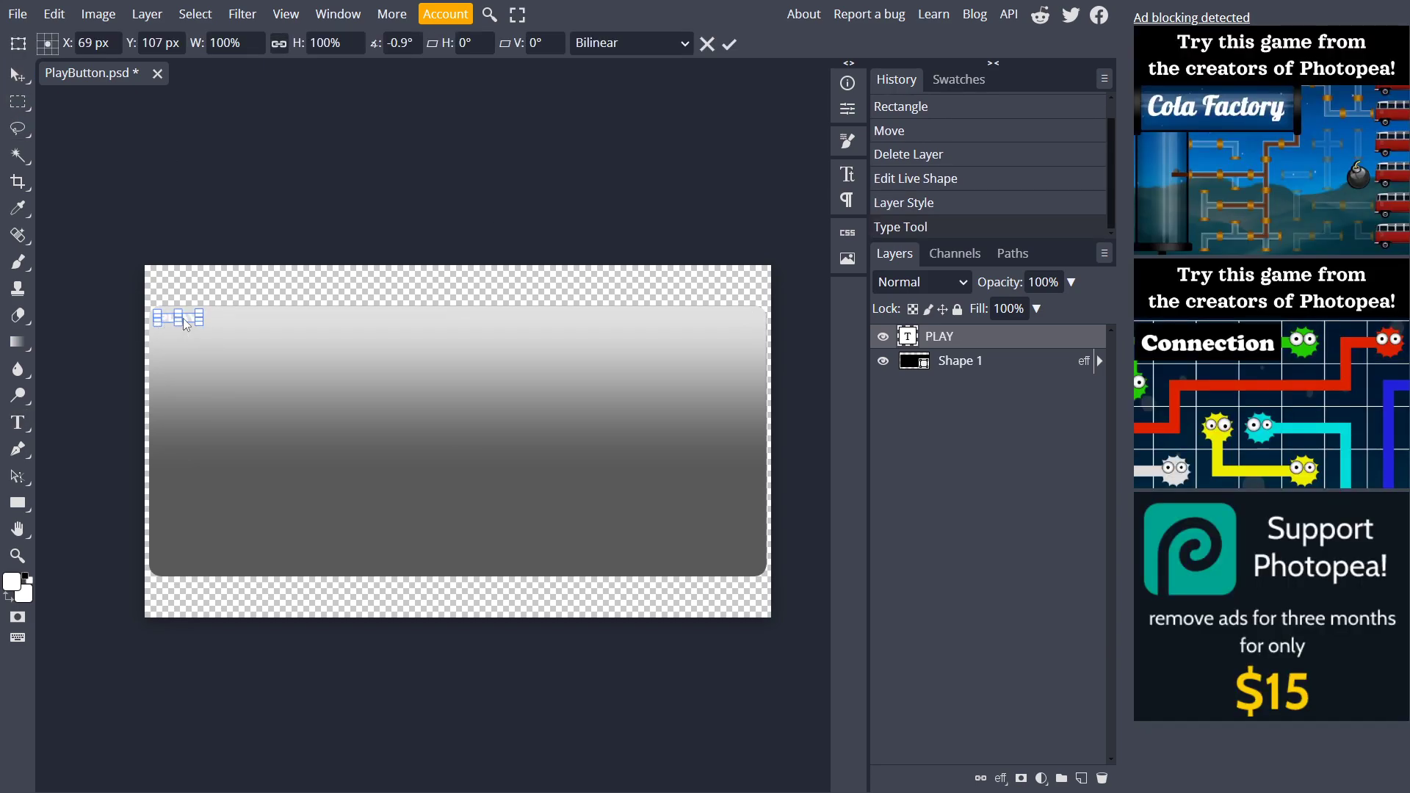
key(Return)
key(ctrl+t)
key(Return)
drag(198, 321, 231, 311)
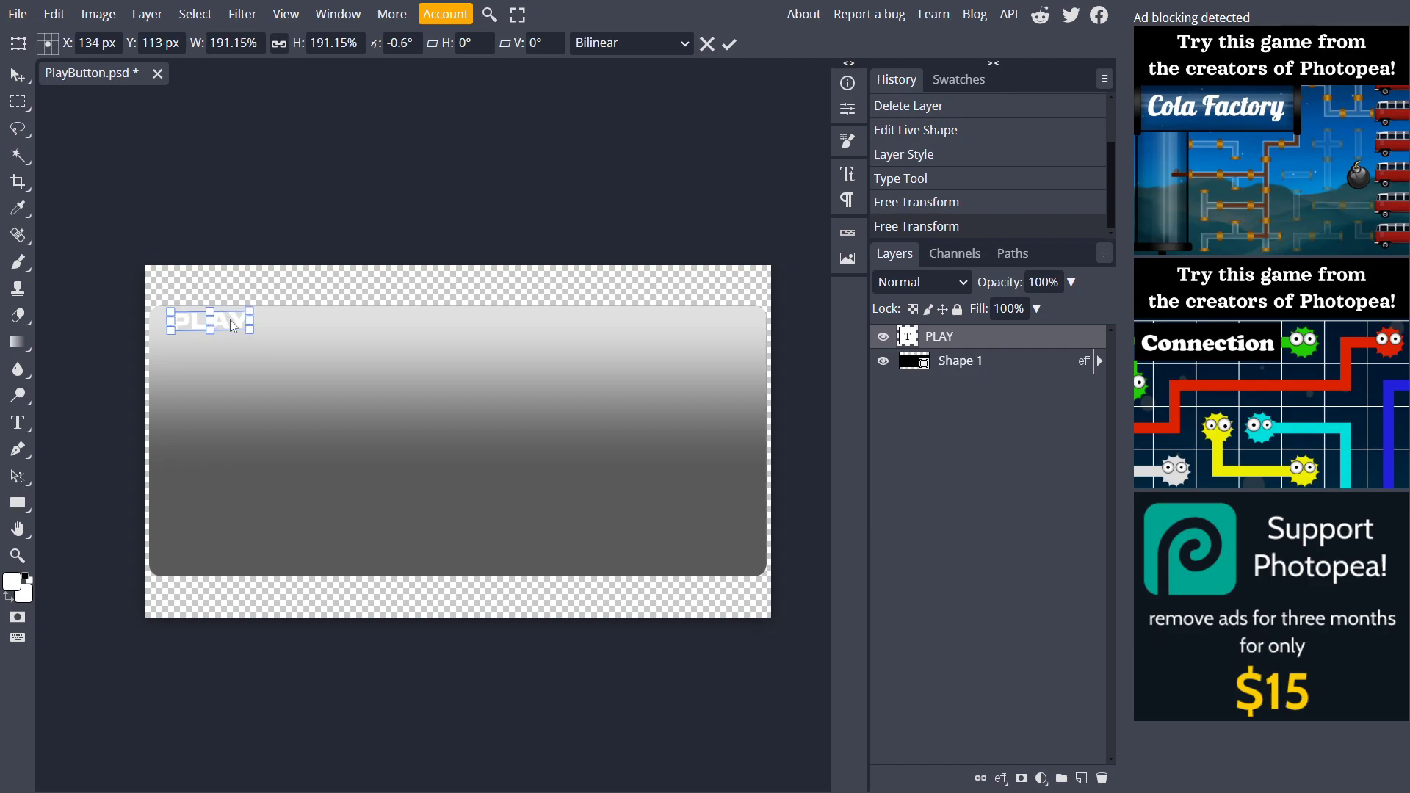
key(Return)
- Reopen the enlarged PLAY text for editing, select all of it and leave text editing
double_click(231, 322)
click(231, 322)
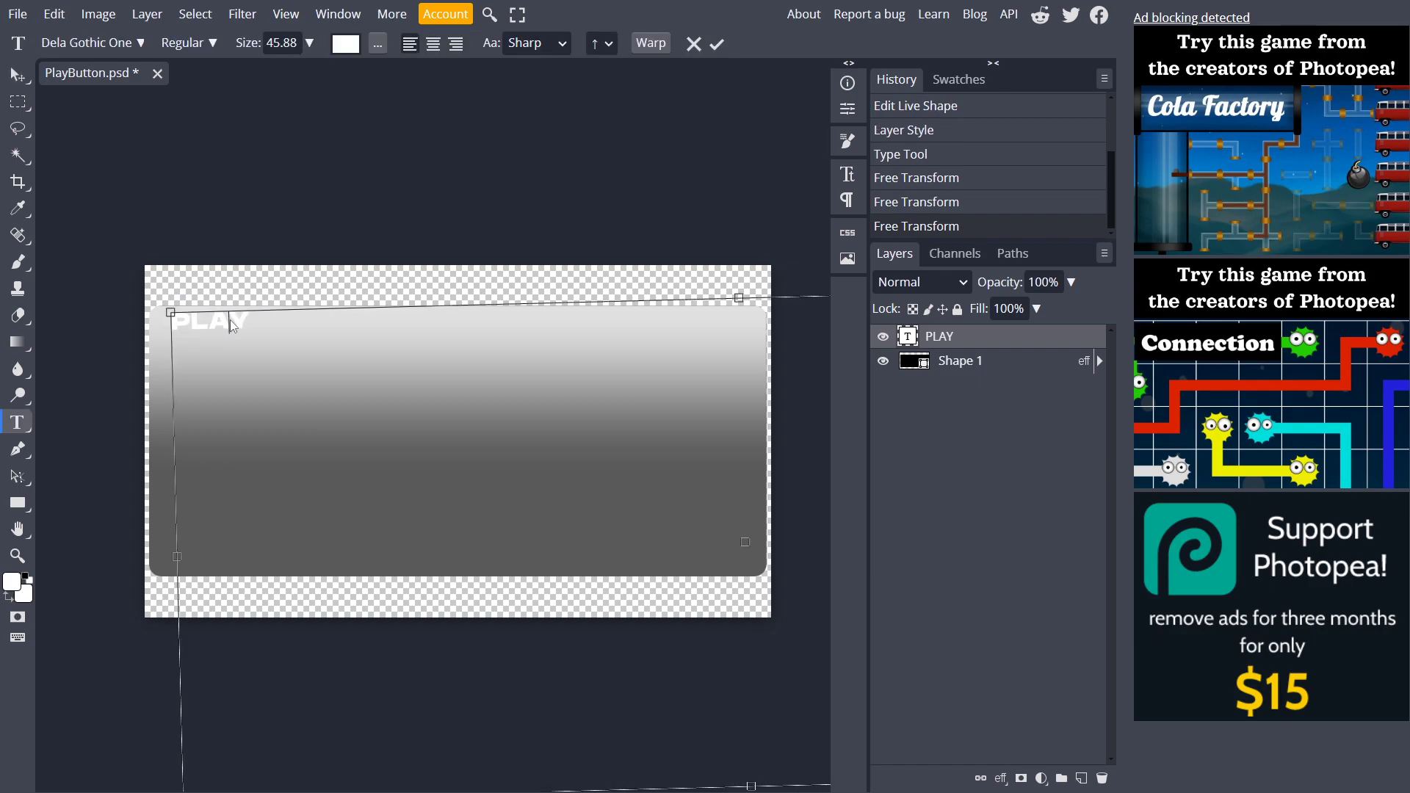
click(257, 329)
key(ctrl+a)
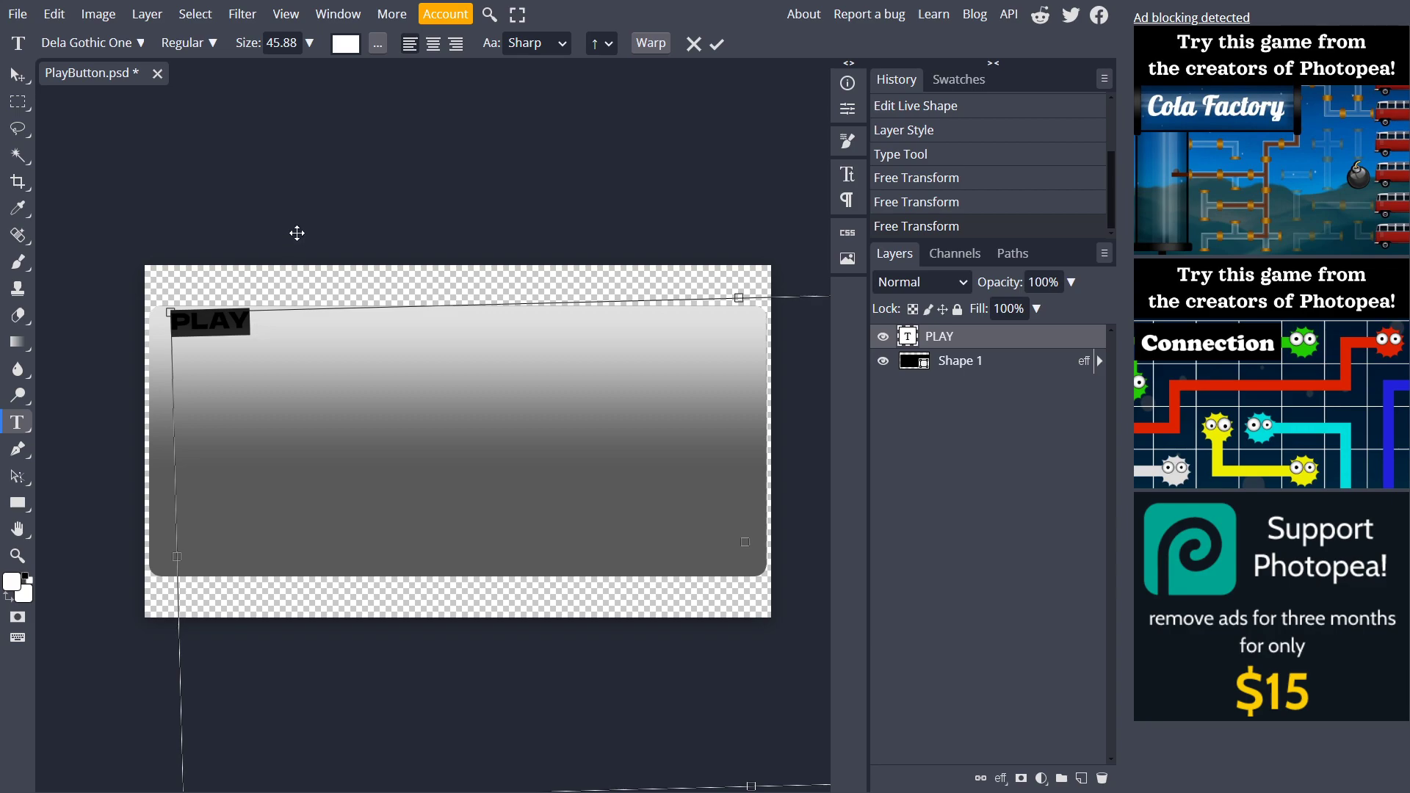
click(16, 74)
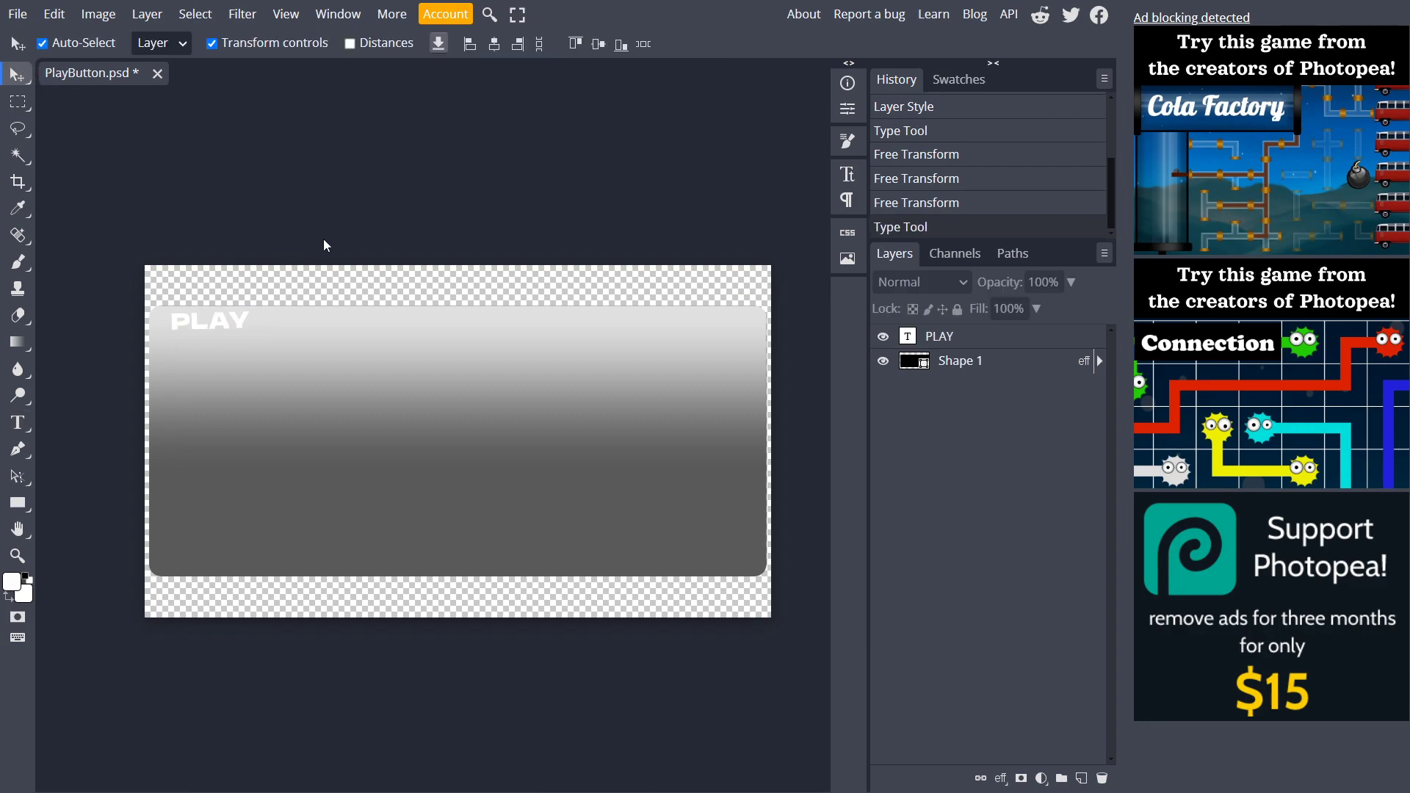
- Undo the PLAY text and its transforms back to the applied layer style
key(ctrl+z)
key(ctrl+z)
key(ctrl+z)
key(ctrl+z)
key(ctrl+z)
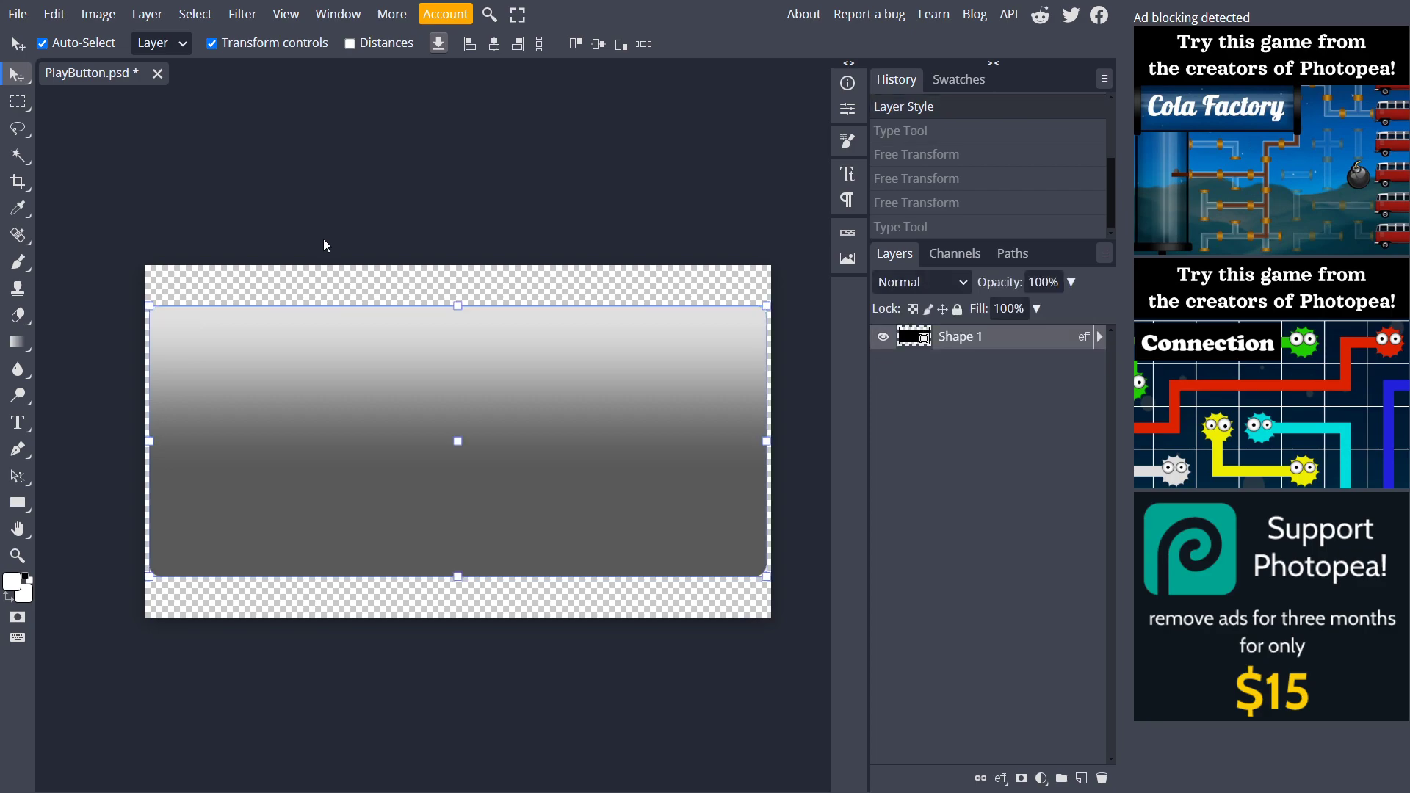
- Create a new text layer reading PLAY in a text box spanning the rectangle
click(18, 422)
drag(167, 319, 757, 562)
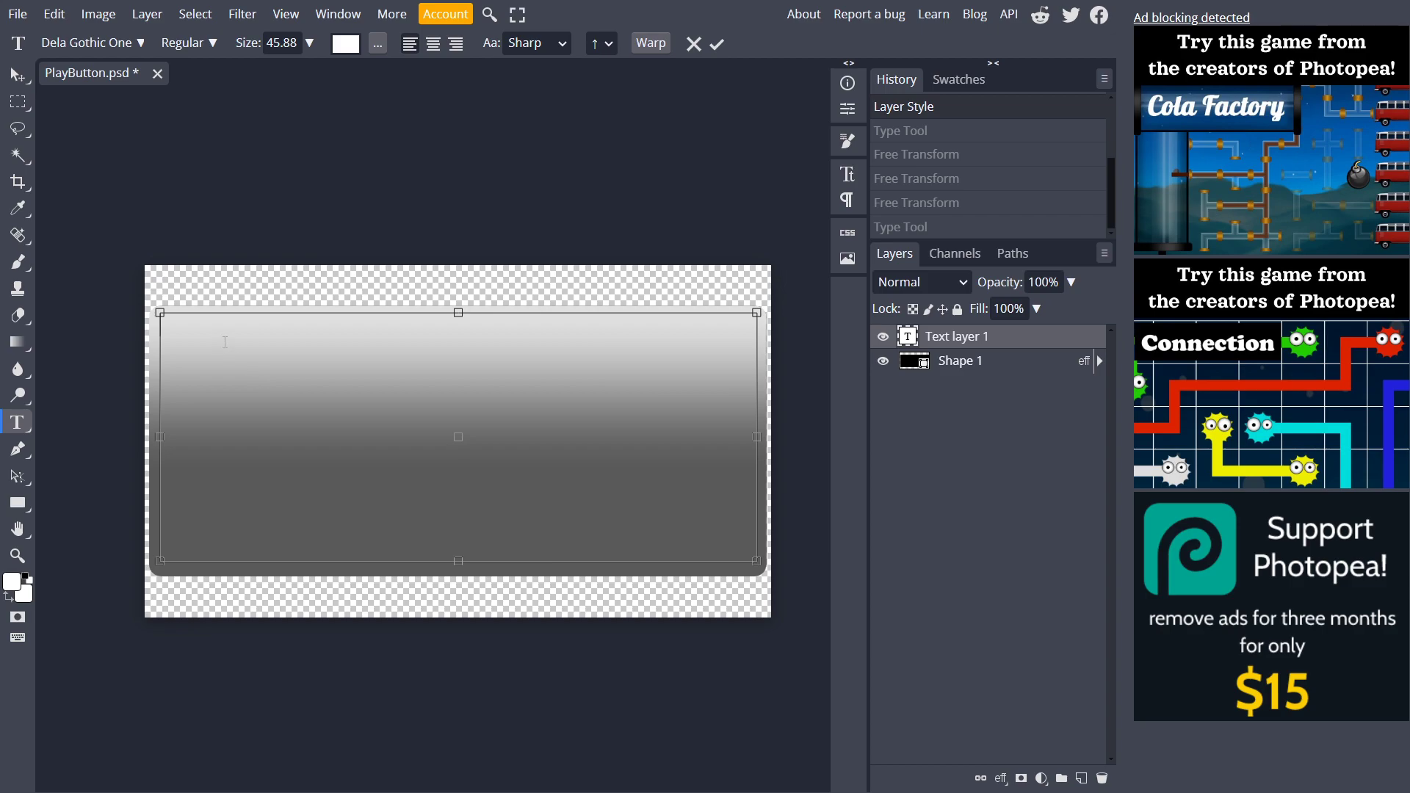
text(PLAY)
key(ctrl+a)
text(22)
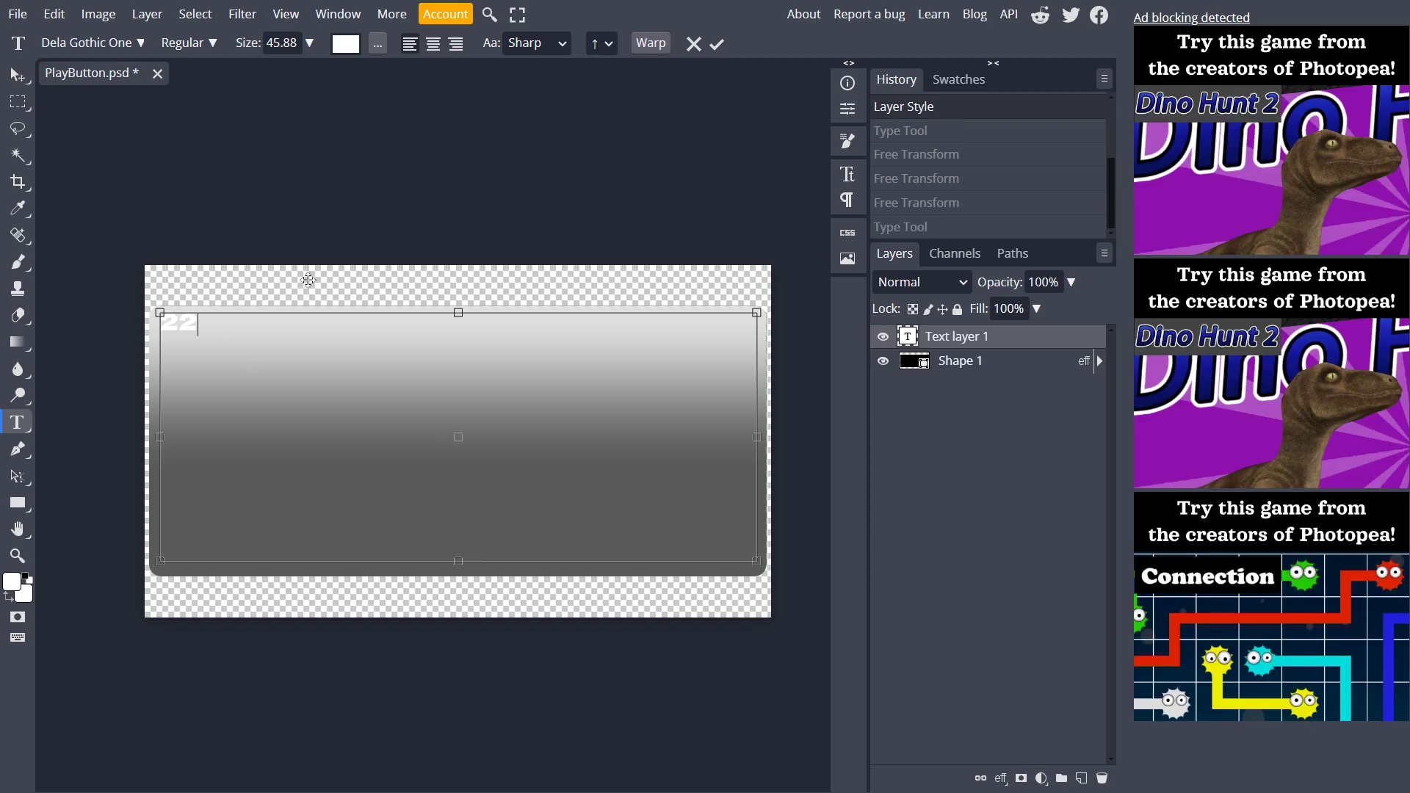
key(BackSpace)
key(BackSpace)
text(PLAY)
- Set the size of all the PLAY text to 325 px and commit the text layer
key(ctrl+a)
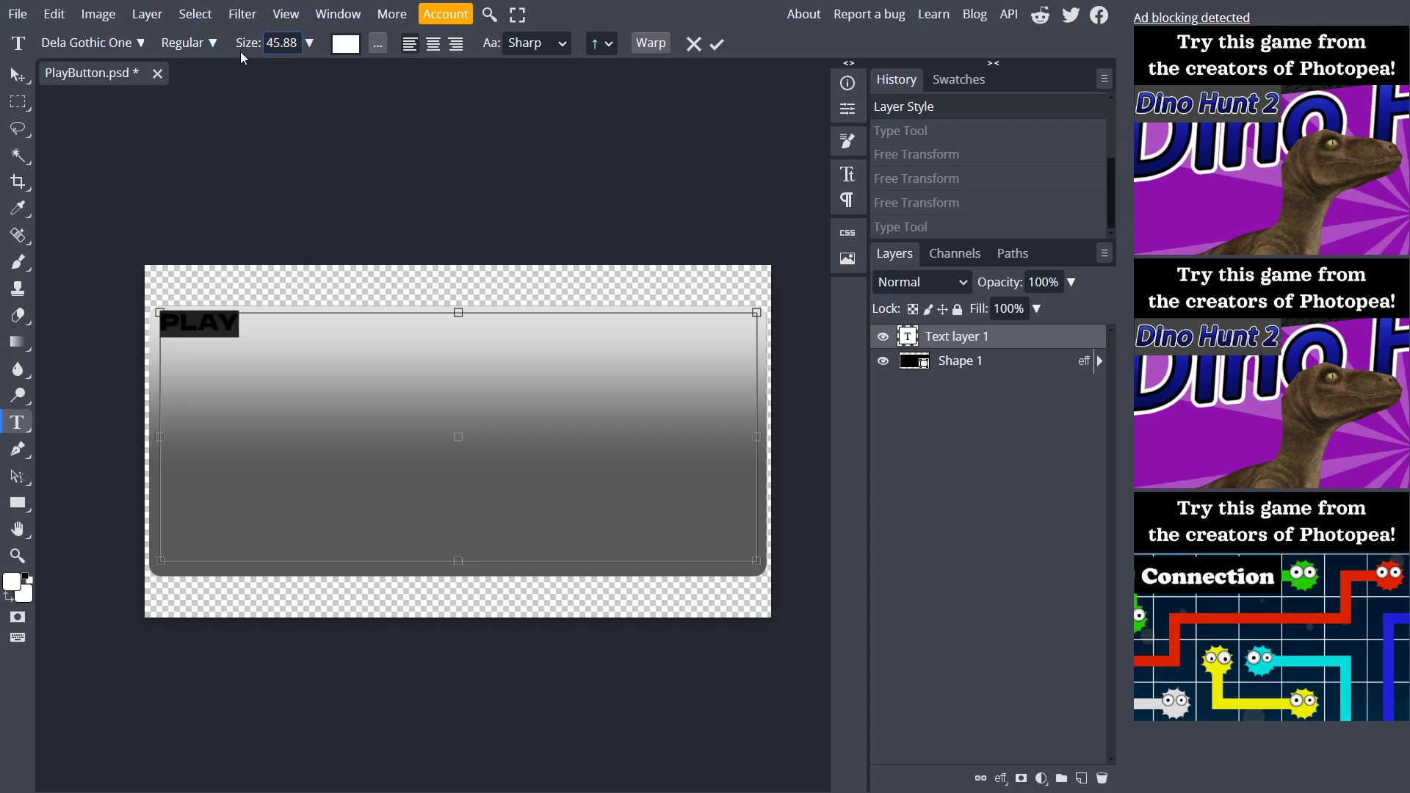
click(285, 43)
text(325)
key(Return)
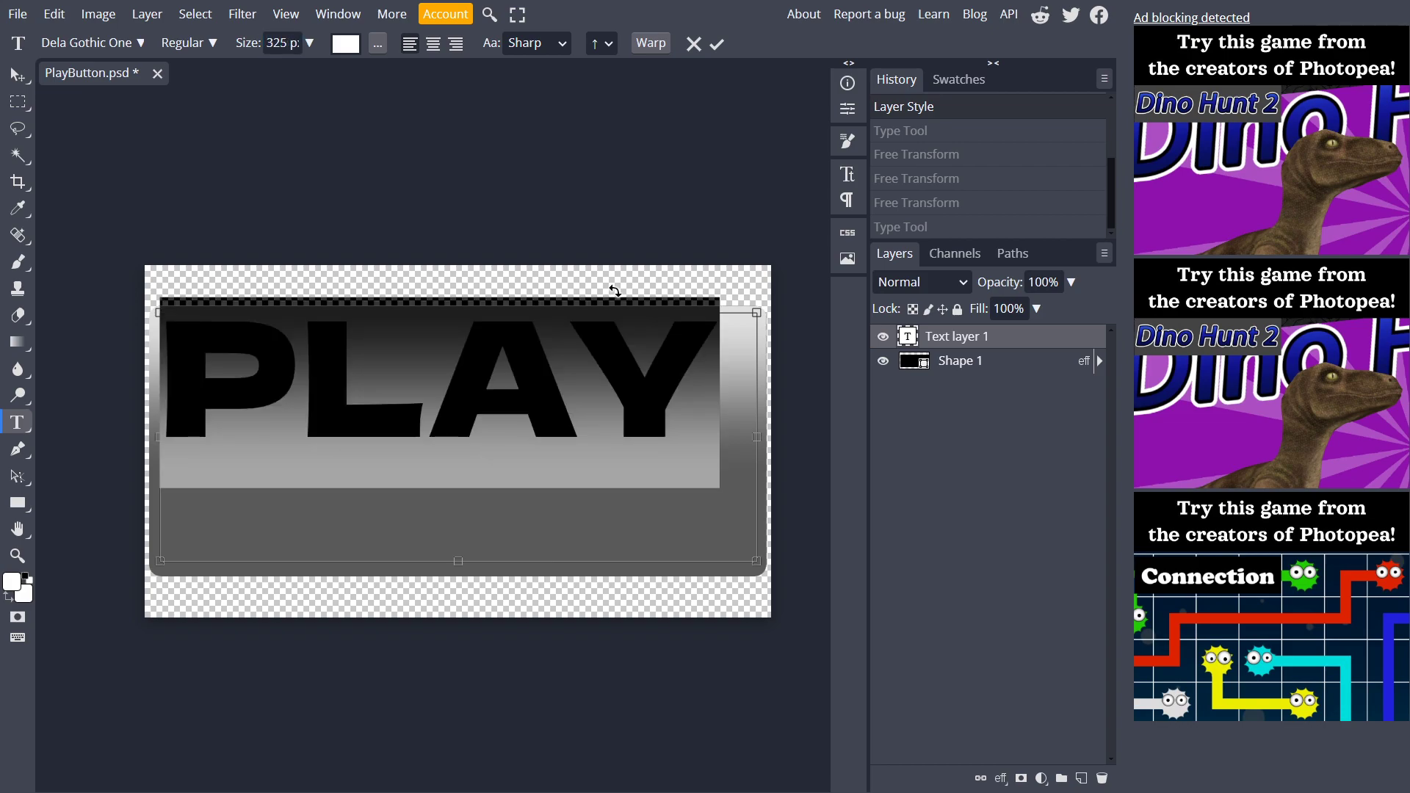
click(17, 74)
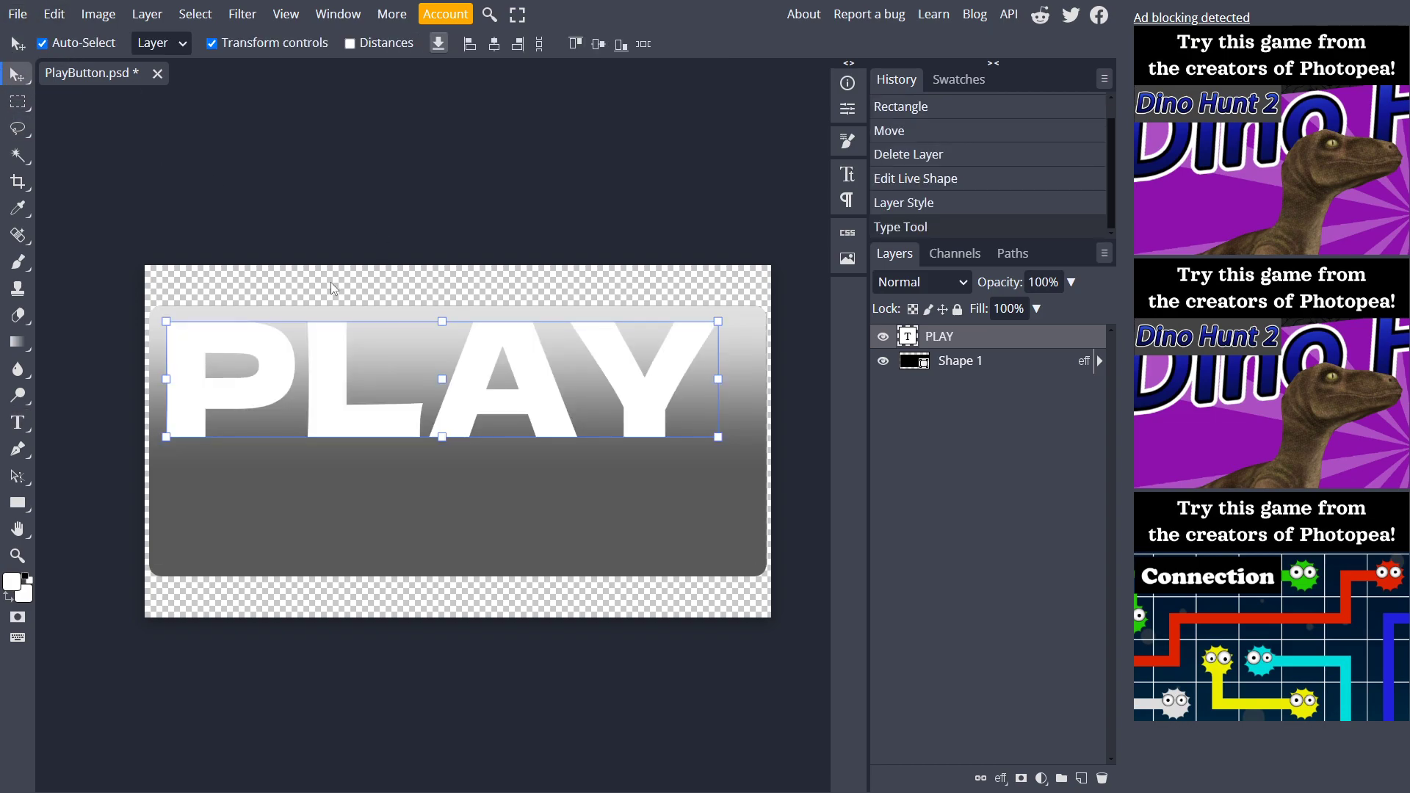
- Move the PLAY text to the centre of the rectangle and deselect it
drag(368, 371, 385, 434)
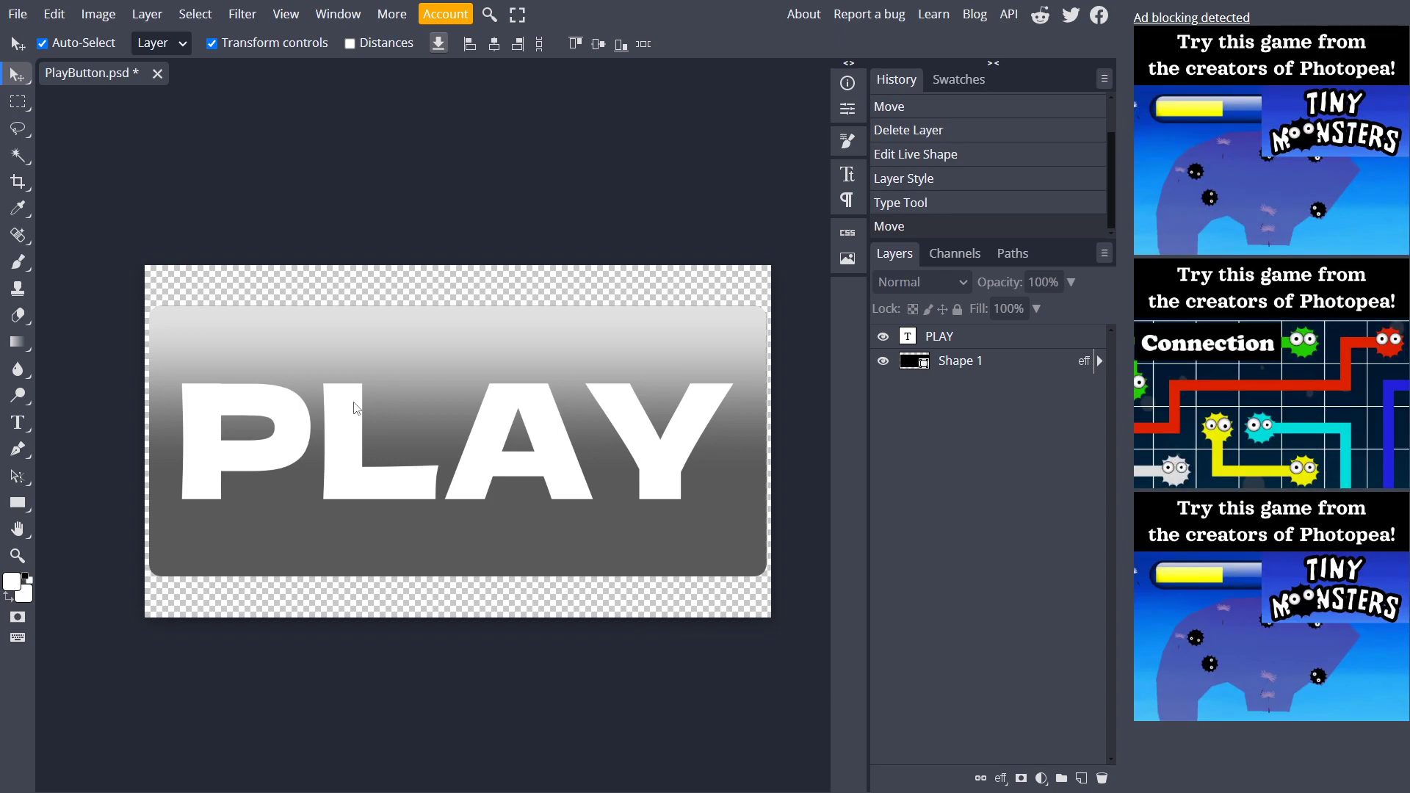
click(357, 408)
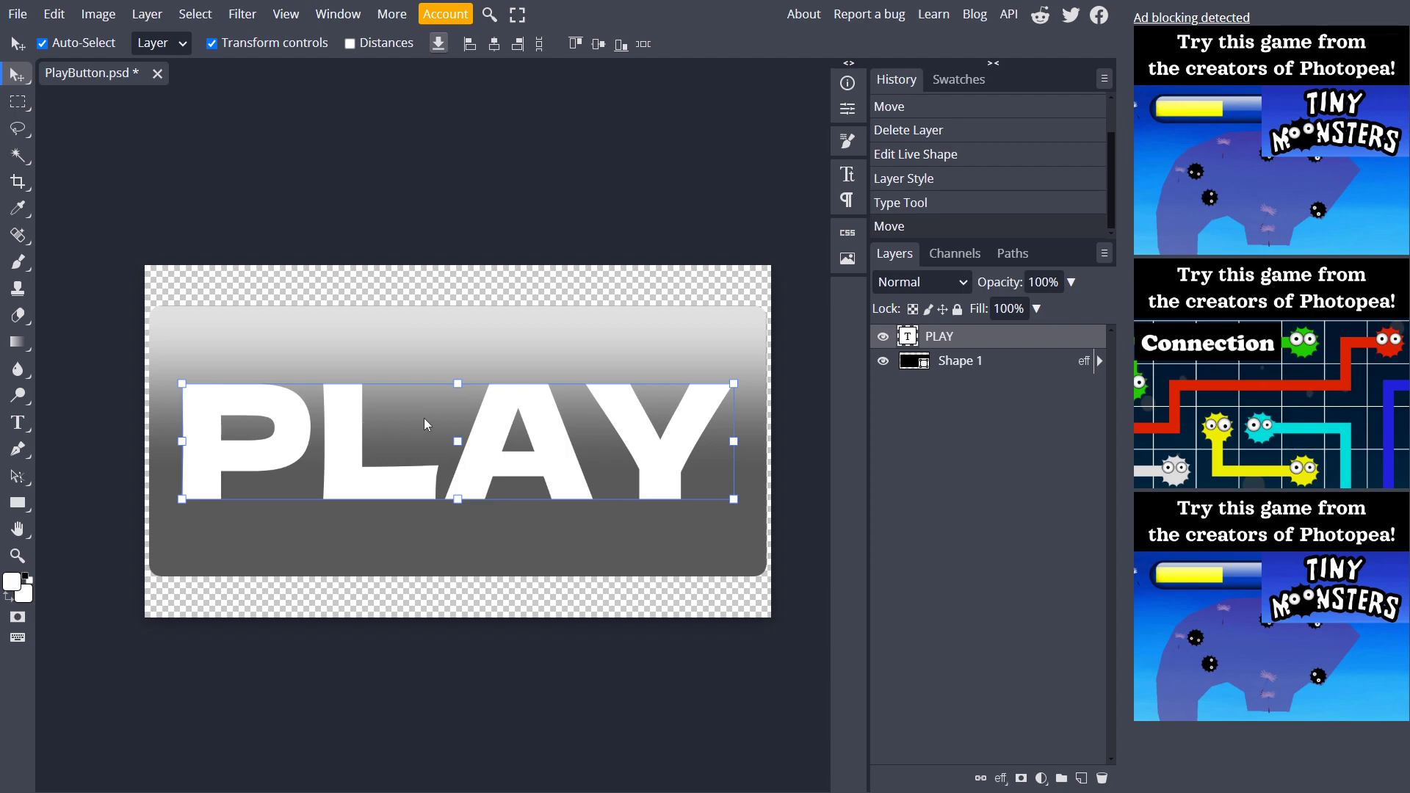
click(232, 221)
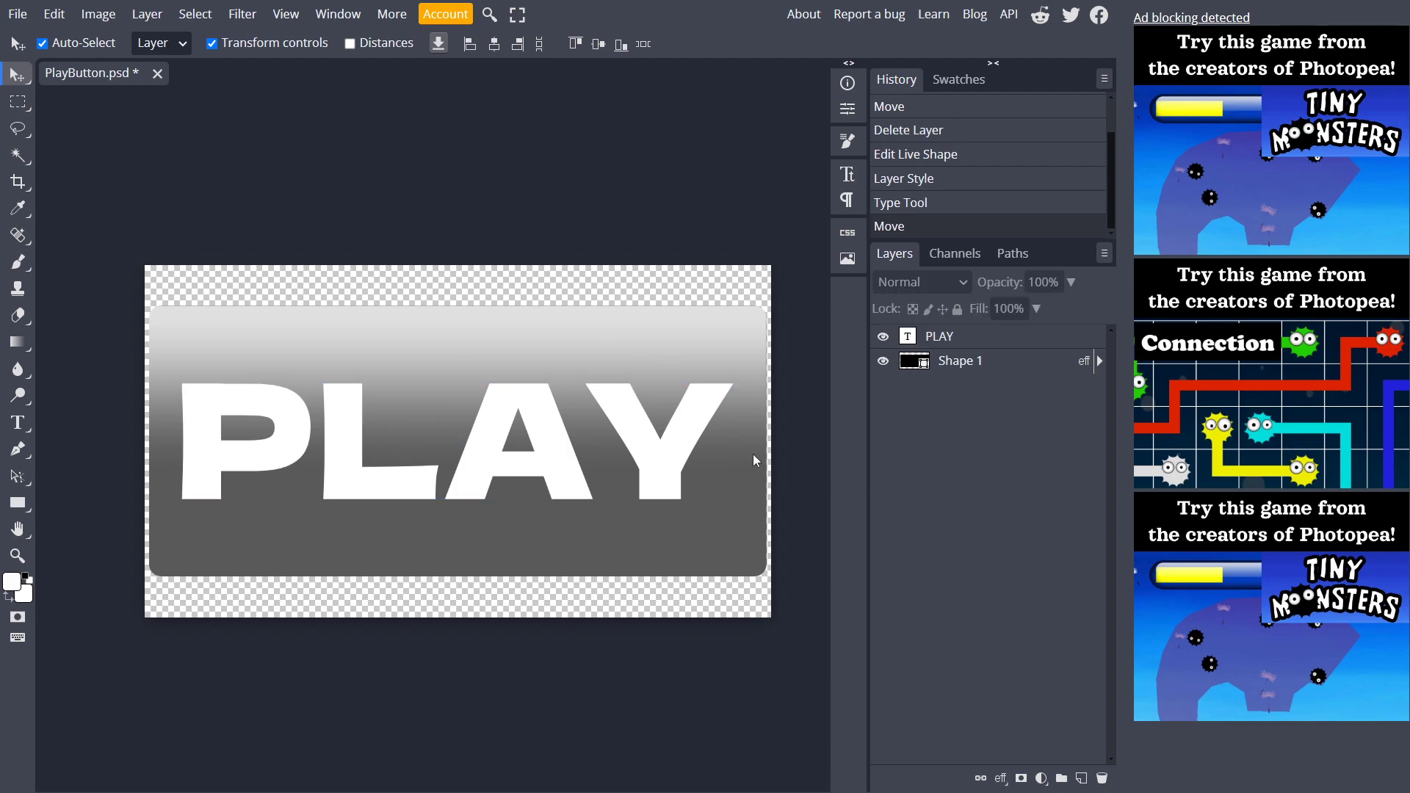
click(659, 404)
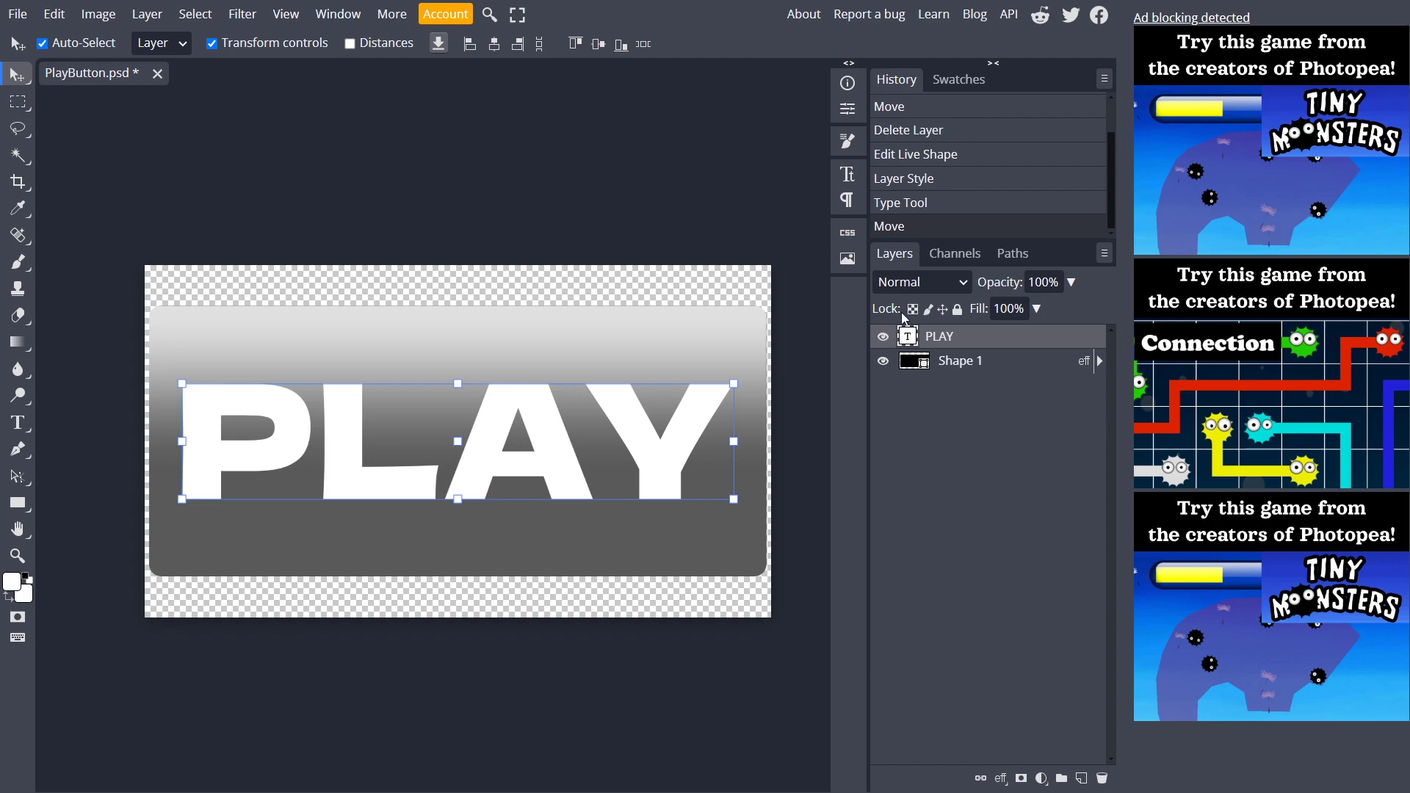
click(773, 331)
click(689, 320)
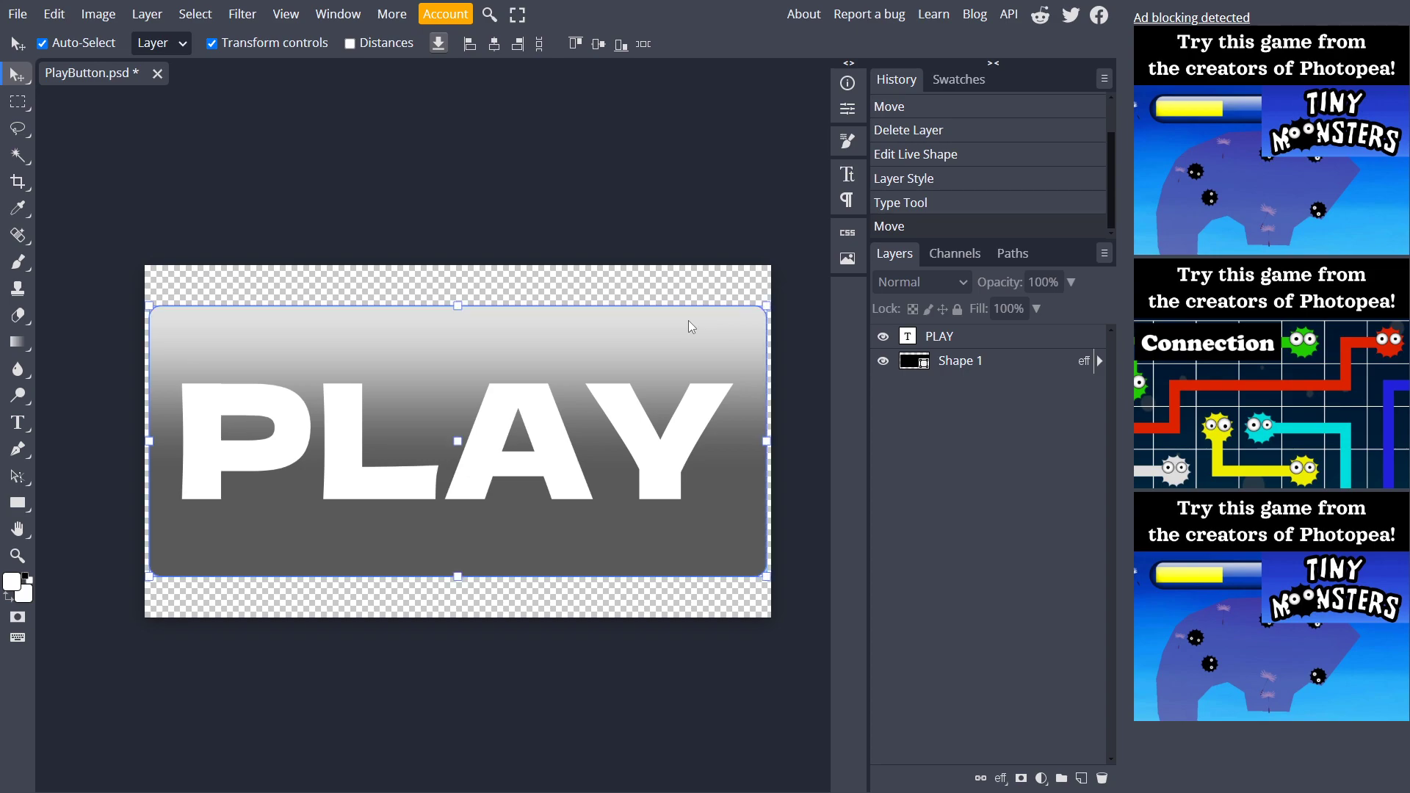
- Enable a Gradient Overlay in the blending options of the PLAY text layer
click(953, 344)
right_click(955, 349)
click(996, 367)
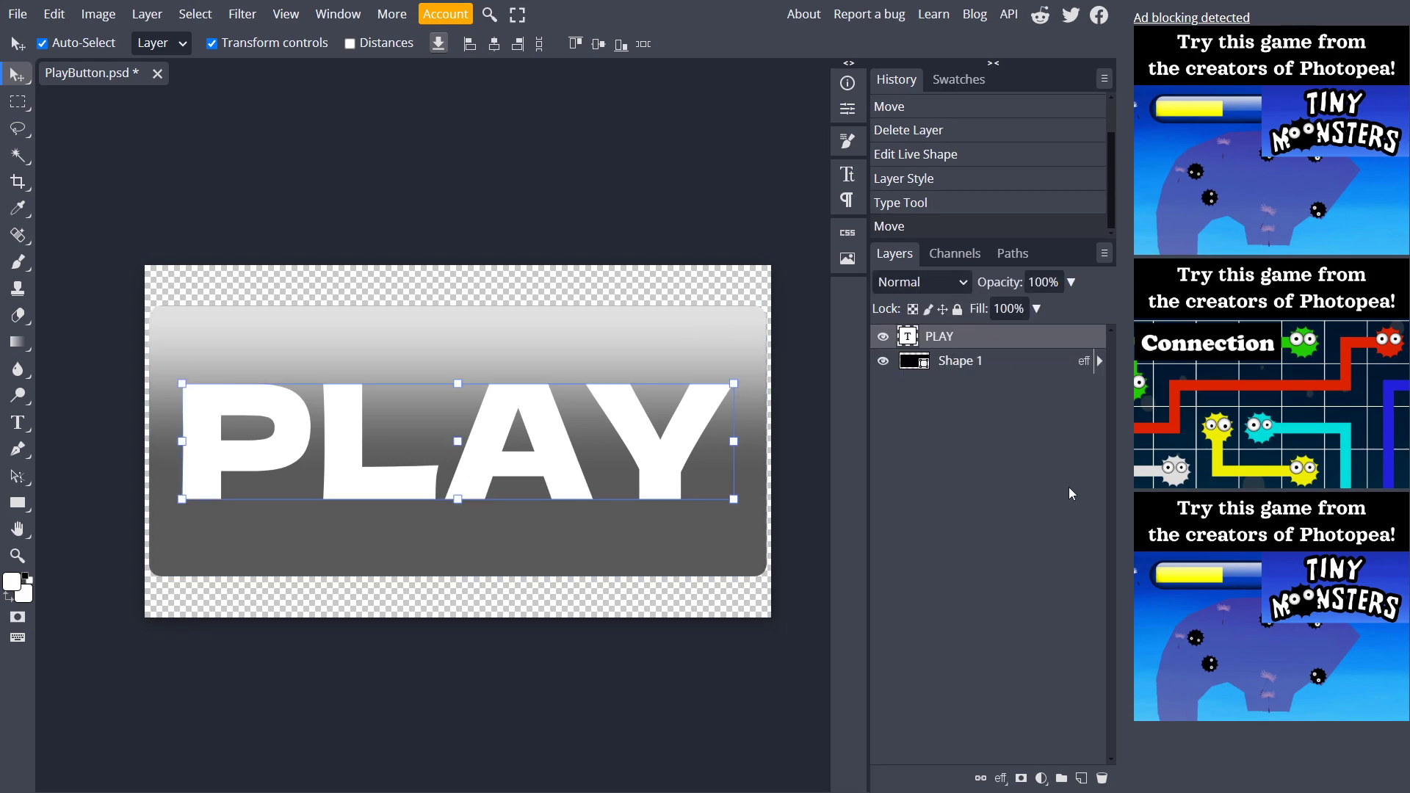
right_click(980, 344)
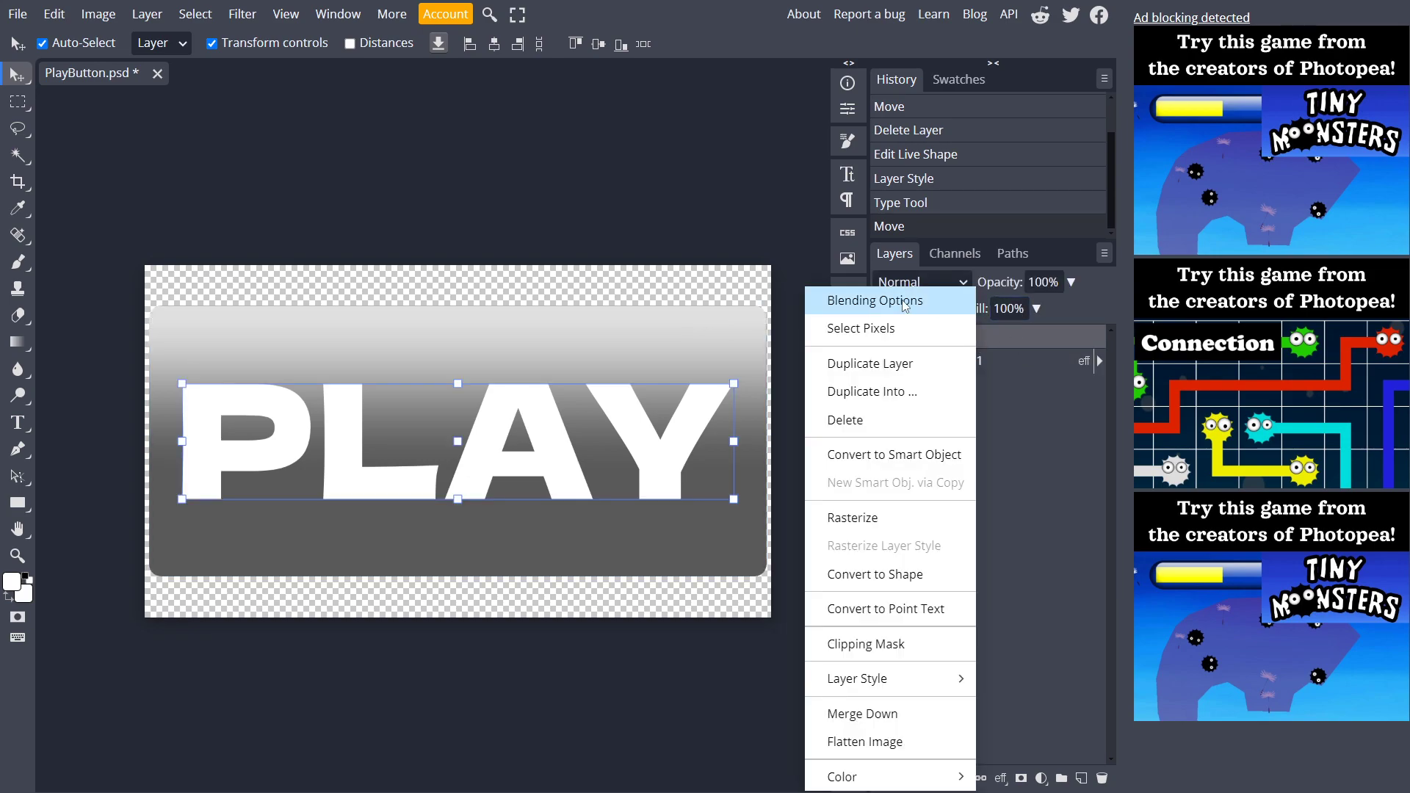
click(955, 301)
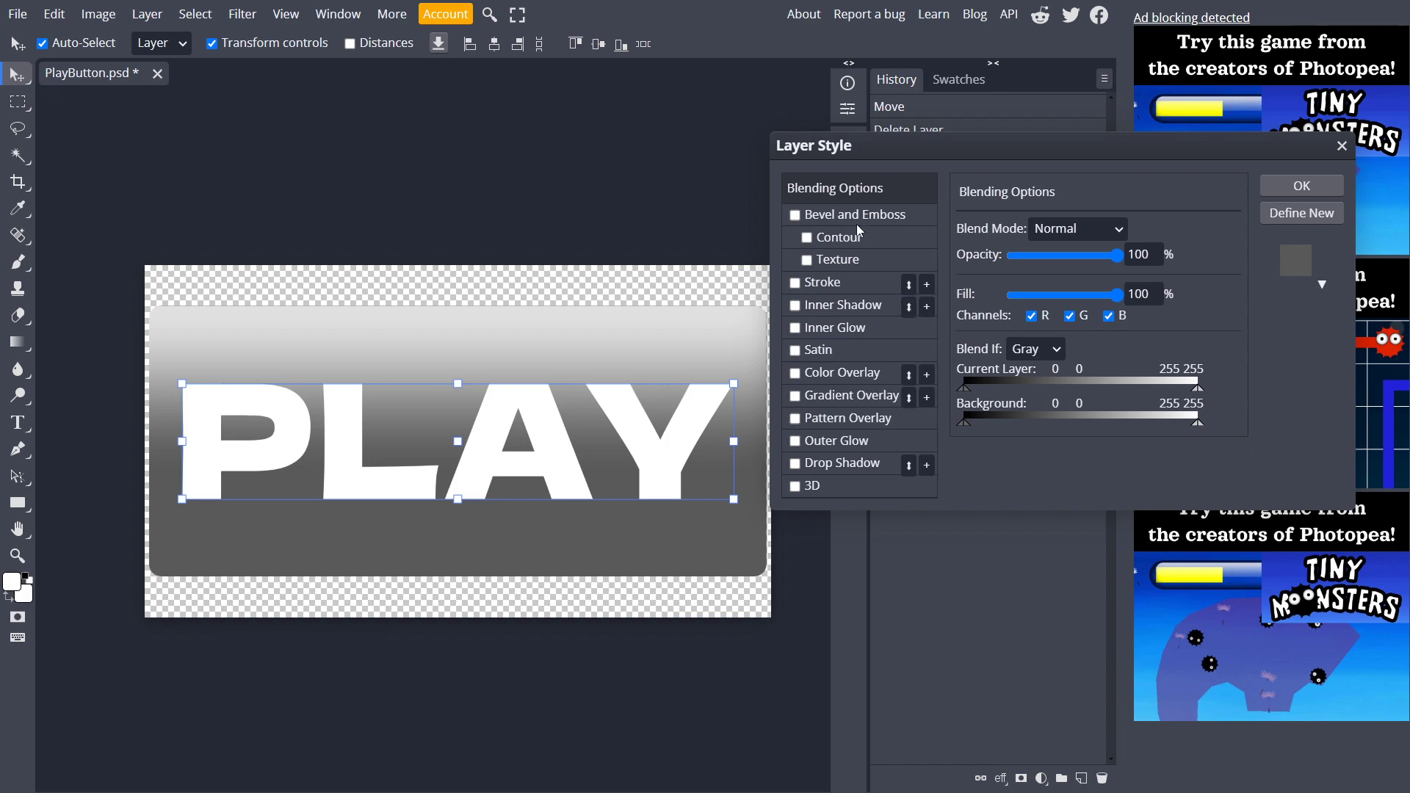
click(797, 396)
click(848, 397)
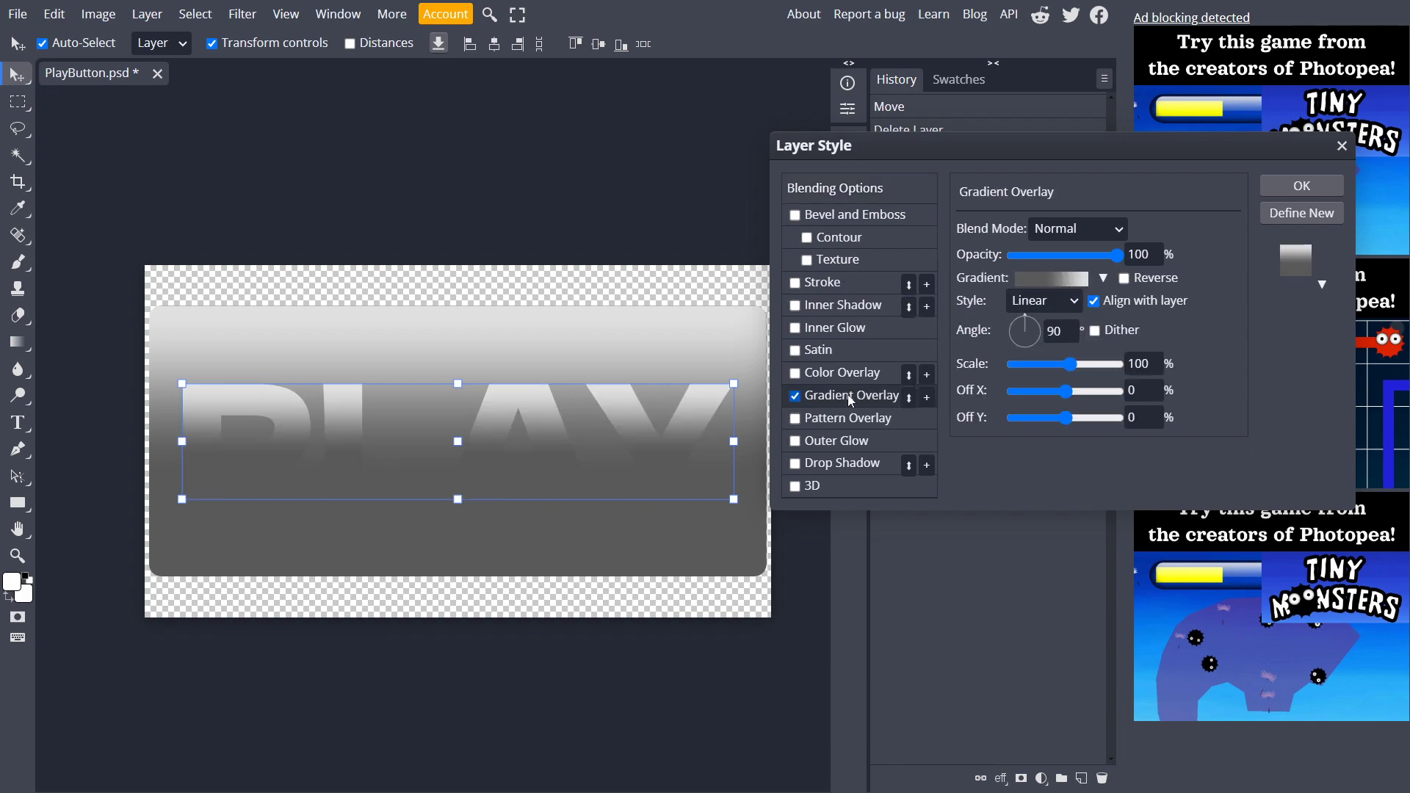
- Delete the middle colour stop from the PLAY text's overlay gradient
click(1034, 278)
mouse_move(1008, 248)
mouse_down()
mouse_move(1001, 290)
mouse_move(1006, 248)
mouse_up()
click(1035, 471)
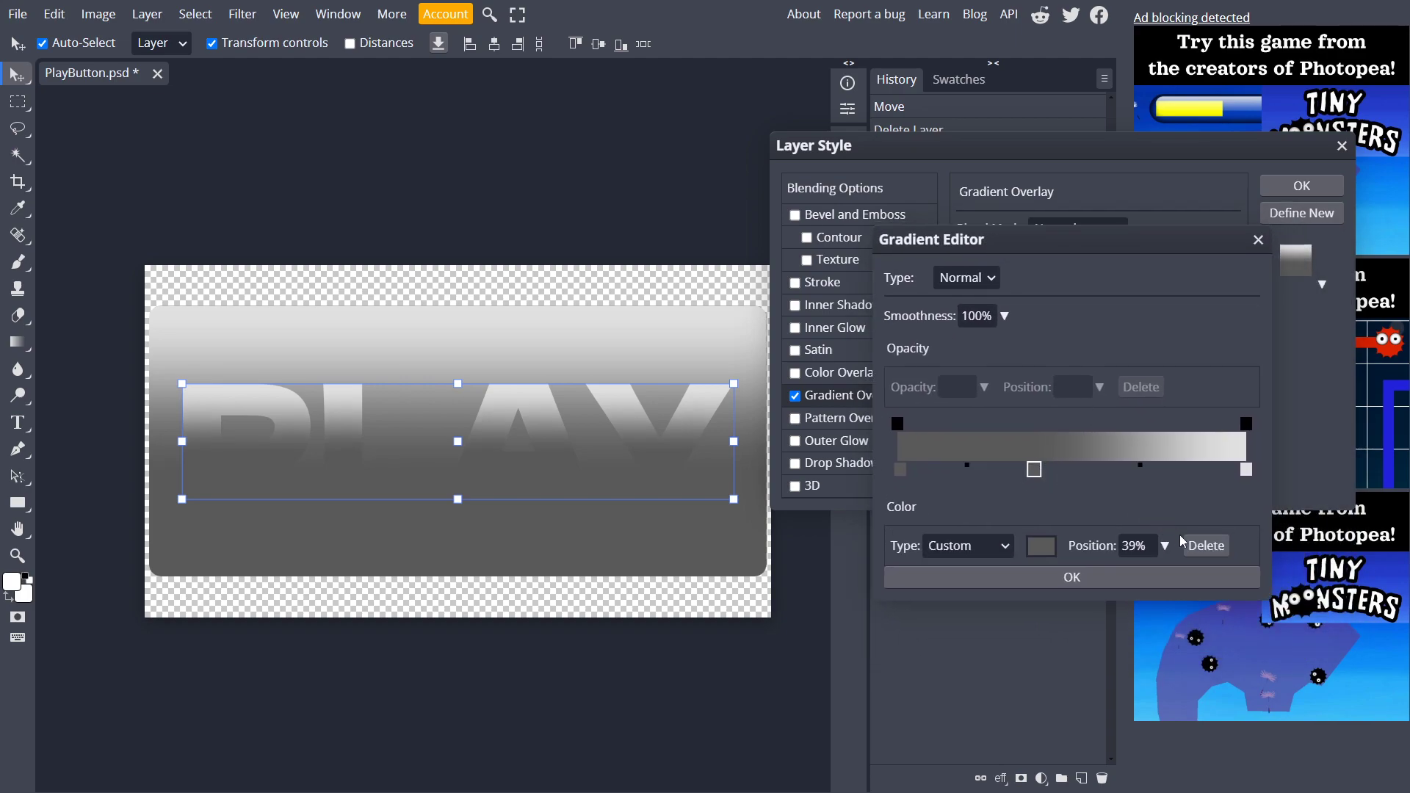
click(1207, 545)
- Set the starting colour stop of the PLAY text's gradient to grey b3b3b3
click(901, 471)
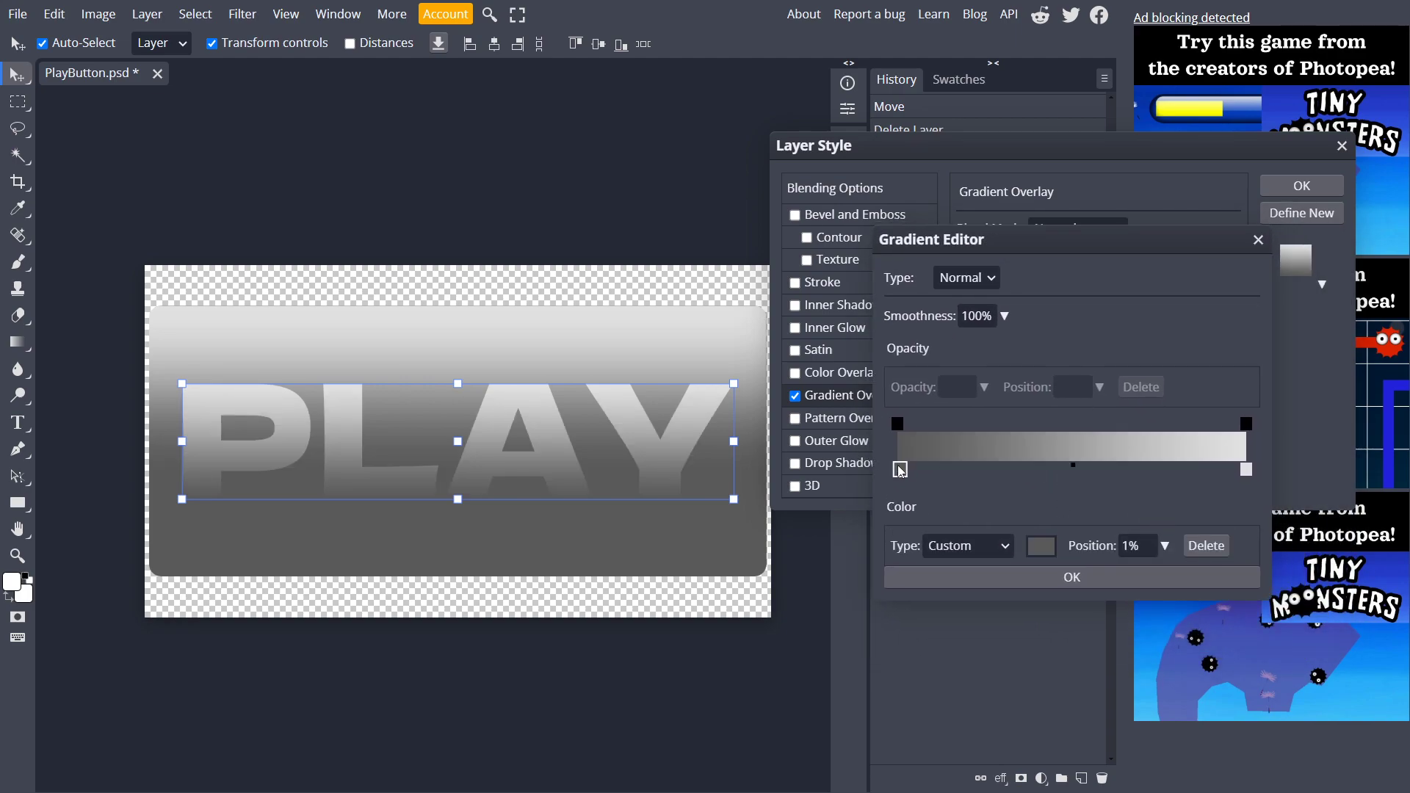
click(1042, 545)
drag(835, 481, 835, 446)
click(1188, 399)
- Set the end colour stop of the PLAY text's gradient to white and apply the layer style
click(1246, 476)
click(1041, 545)
drag(860, 386, 833, 374)
click(1210, 393)
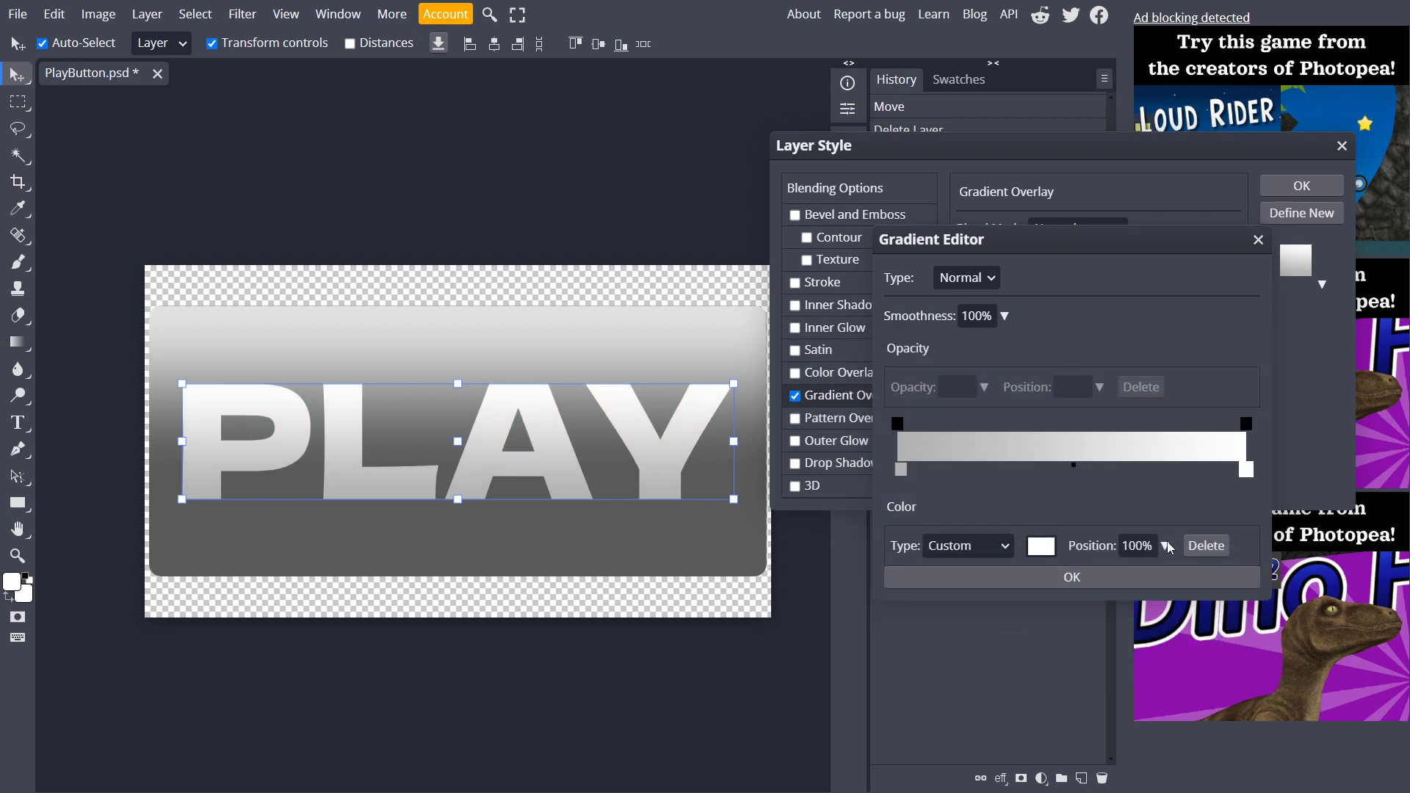
click(1162, 571)
click(1300, 186)
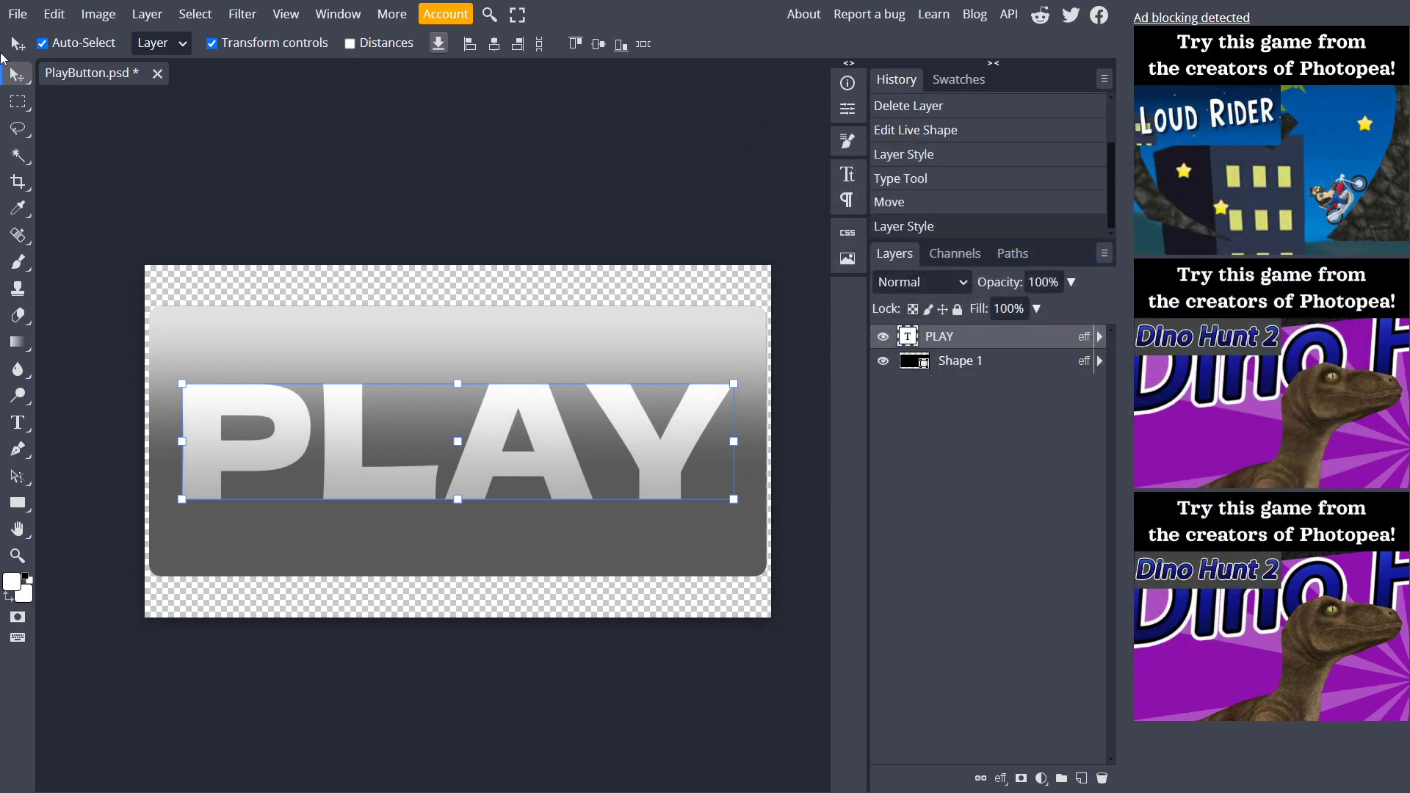
- Lighten the starting colour stop of the PLAY text's gradient overlay to cdcdcd and apply the layer style
click(454, 424)
right_click(913, 336)
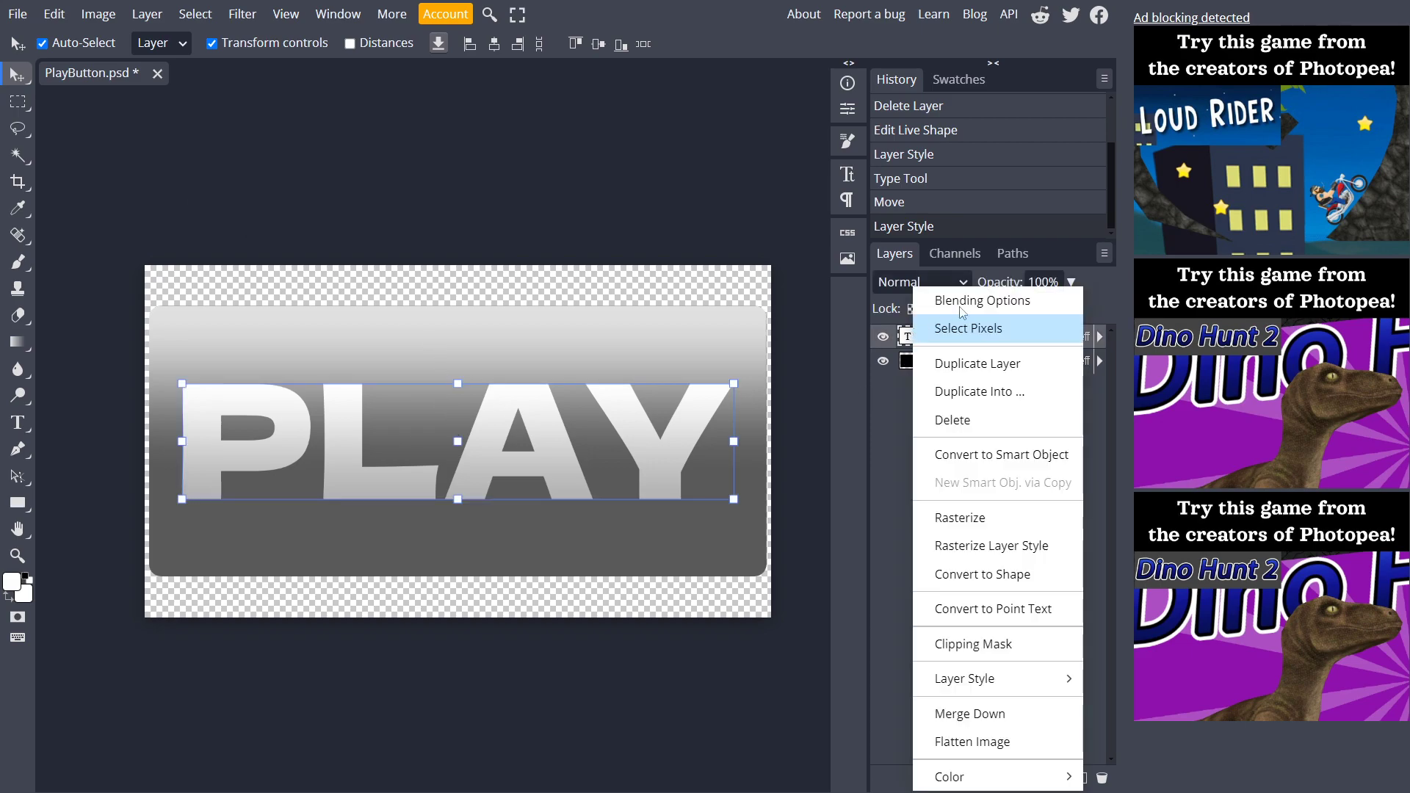
click(955, 302)
click(863, 396)
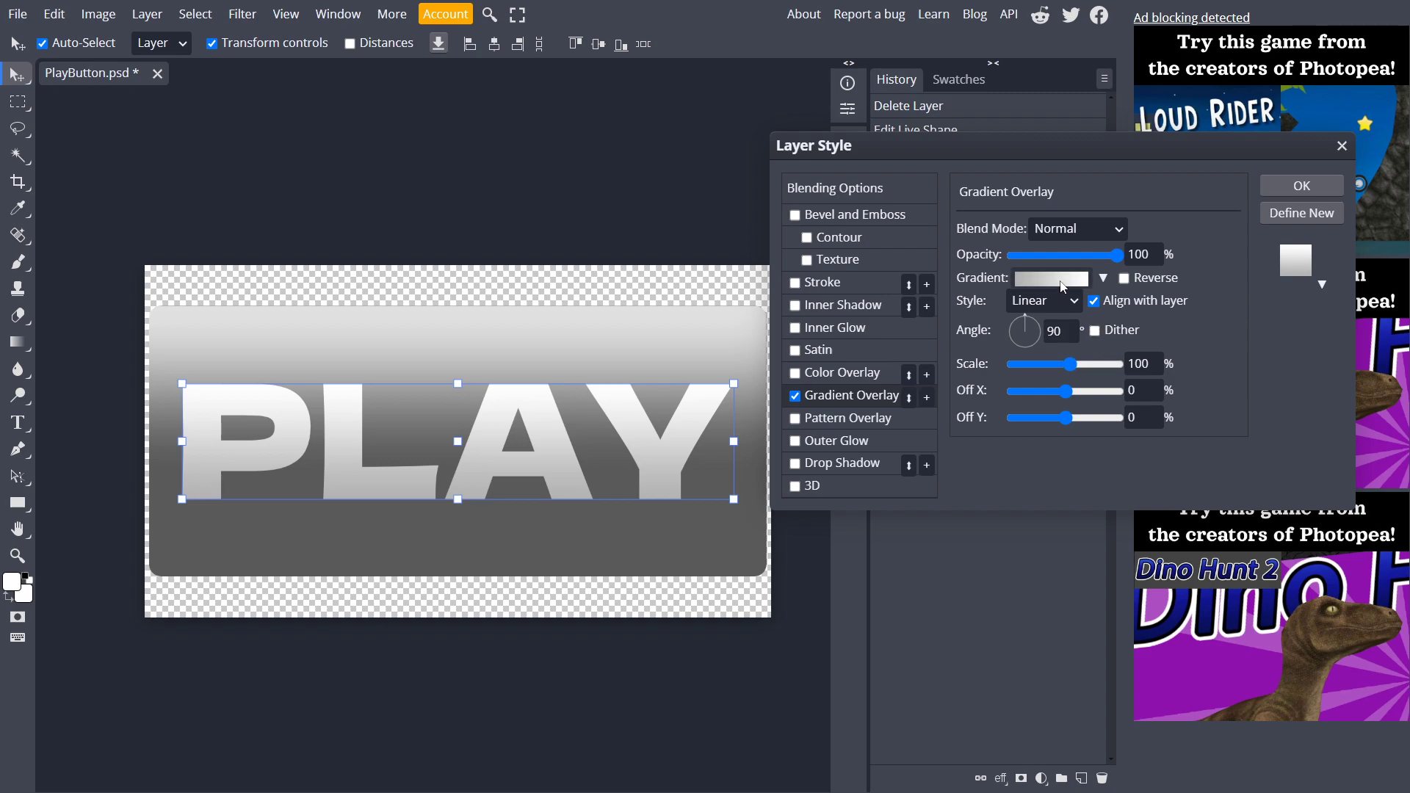
click(1057, 279)
click(902, 471)
click(1041, 547)
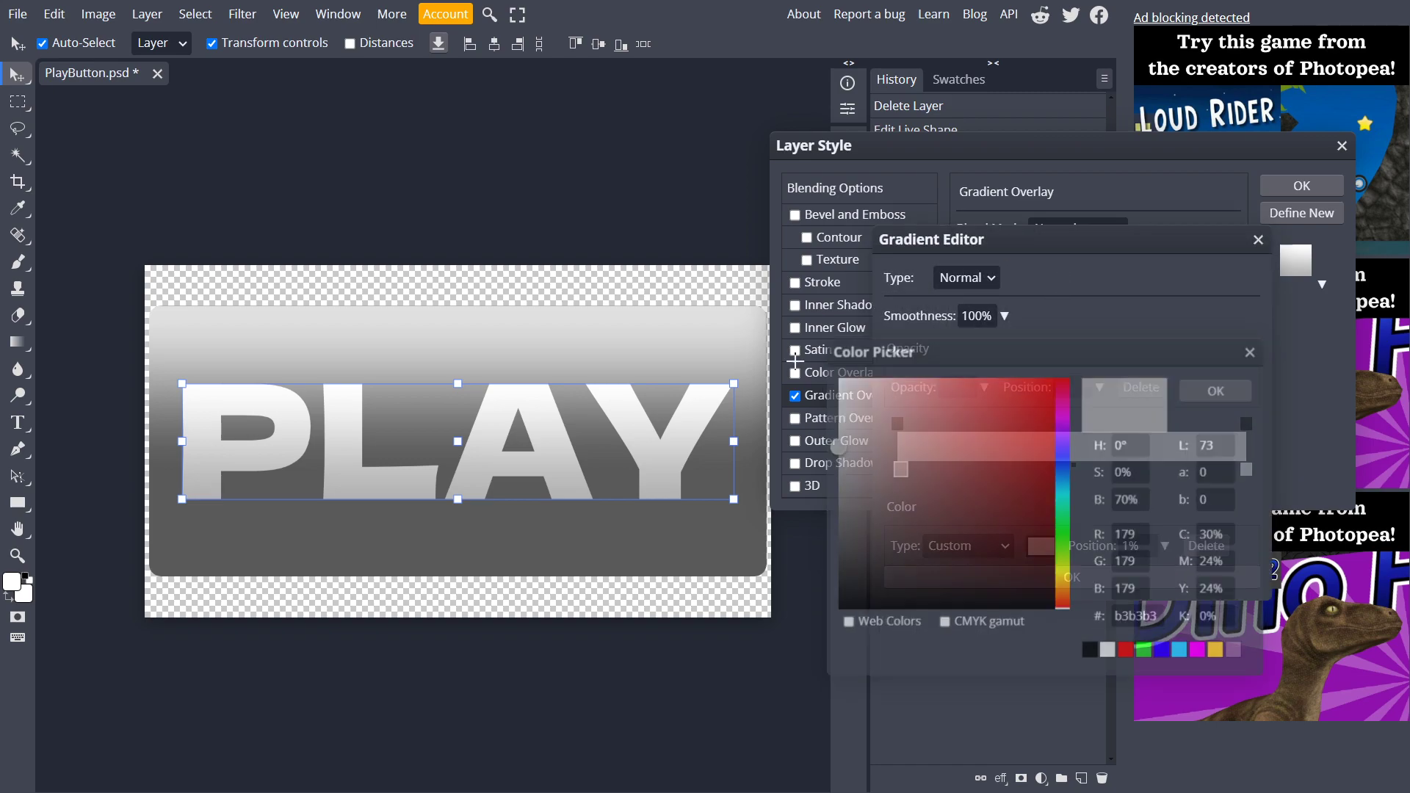
click(846, 415)
drag(846, 415, 836, 420)
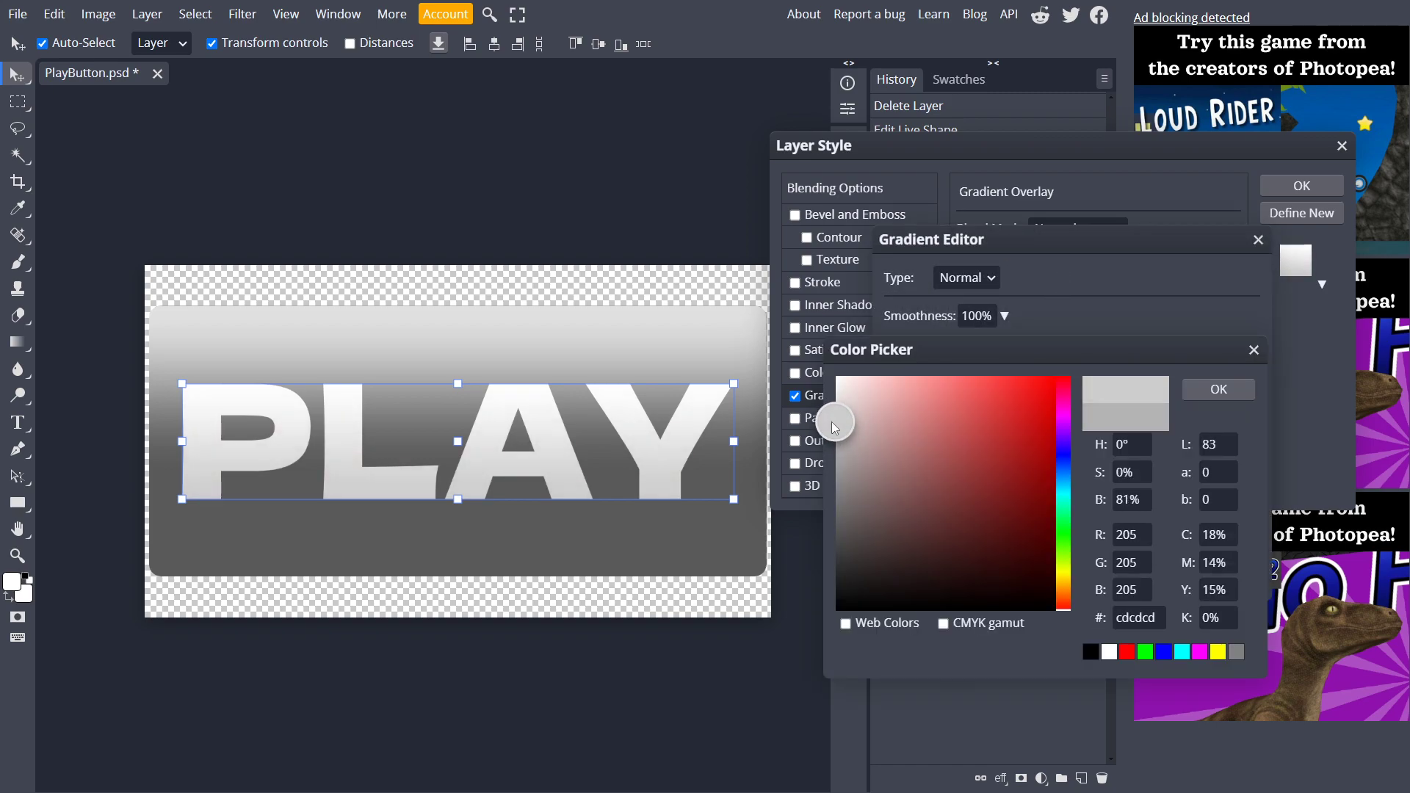
click(1218, 389)
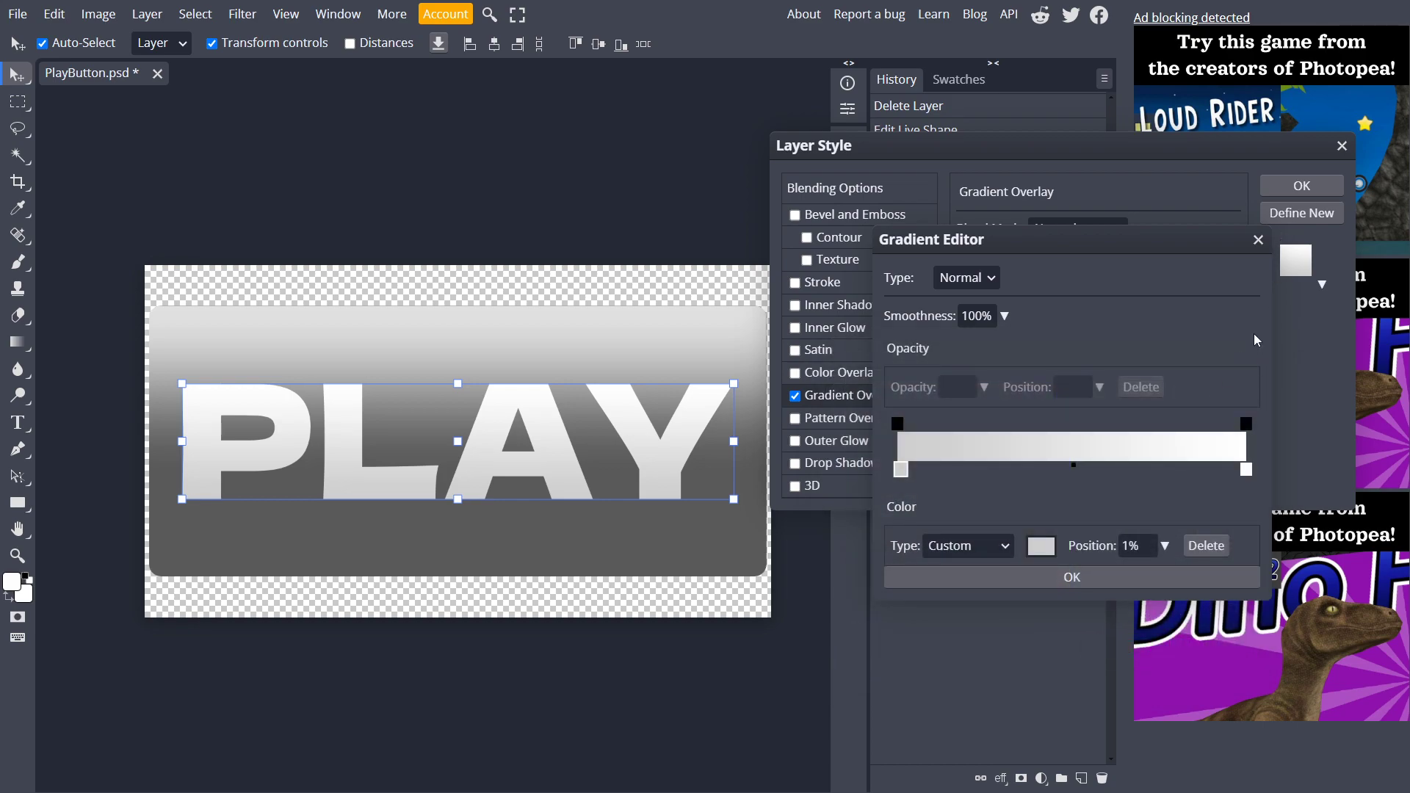
click(1193, 577)
click(1296, 188)
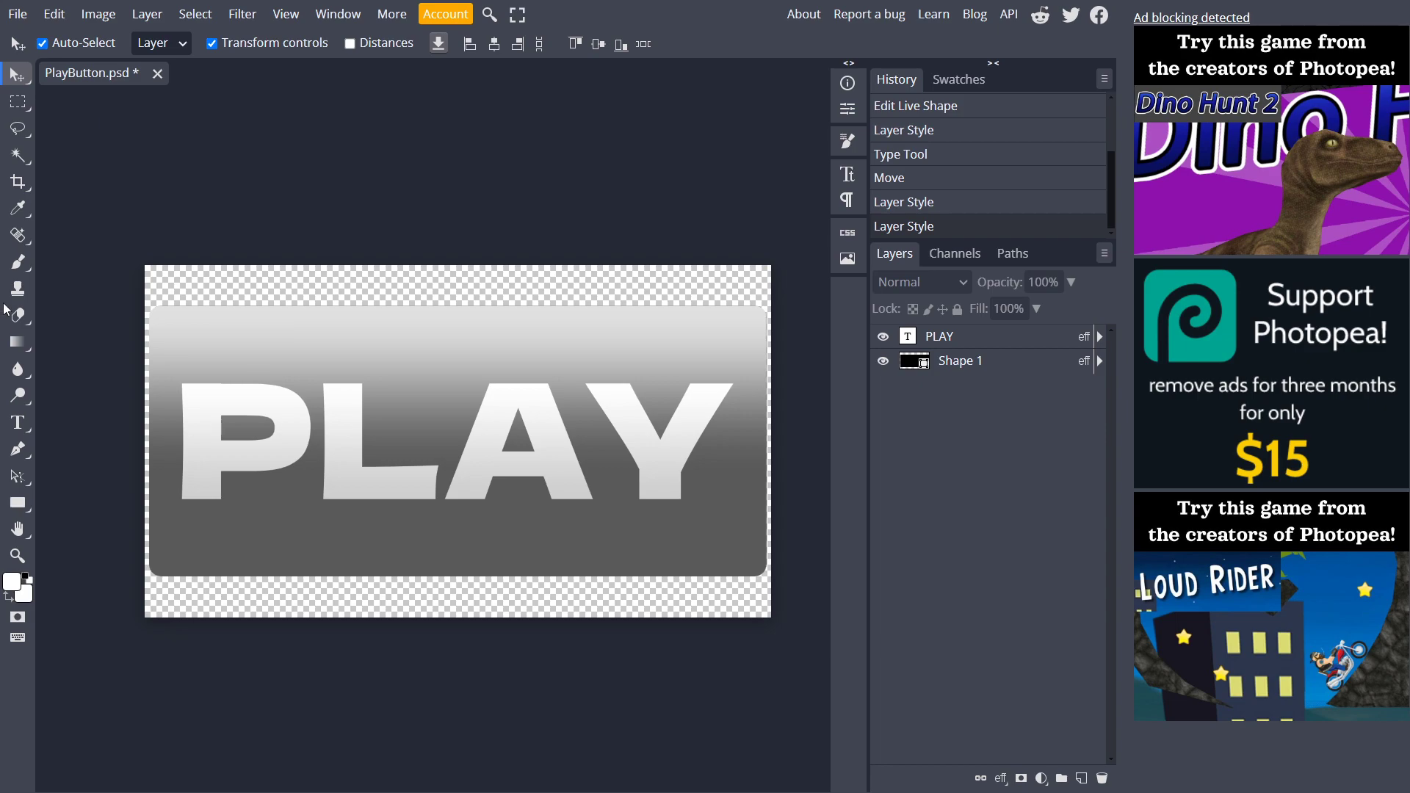
drag(48, 261, 787, 651)
click(18, 14)
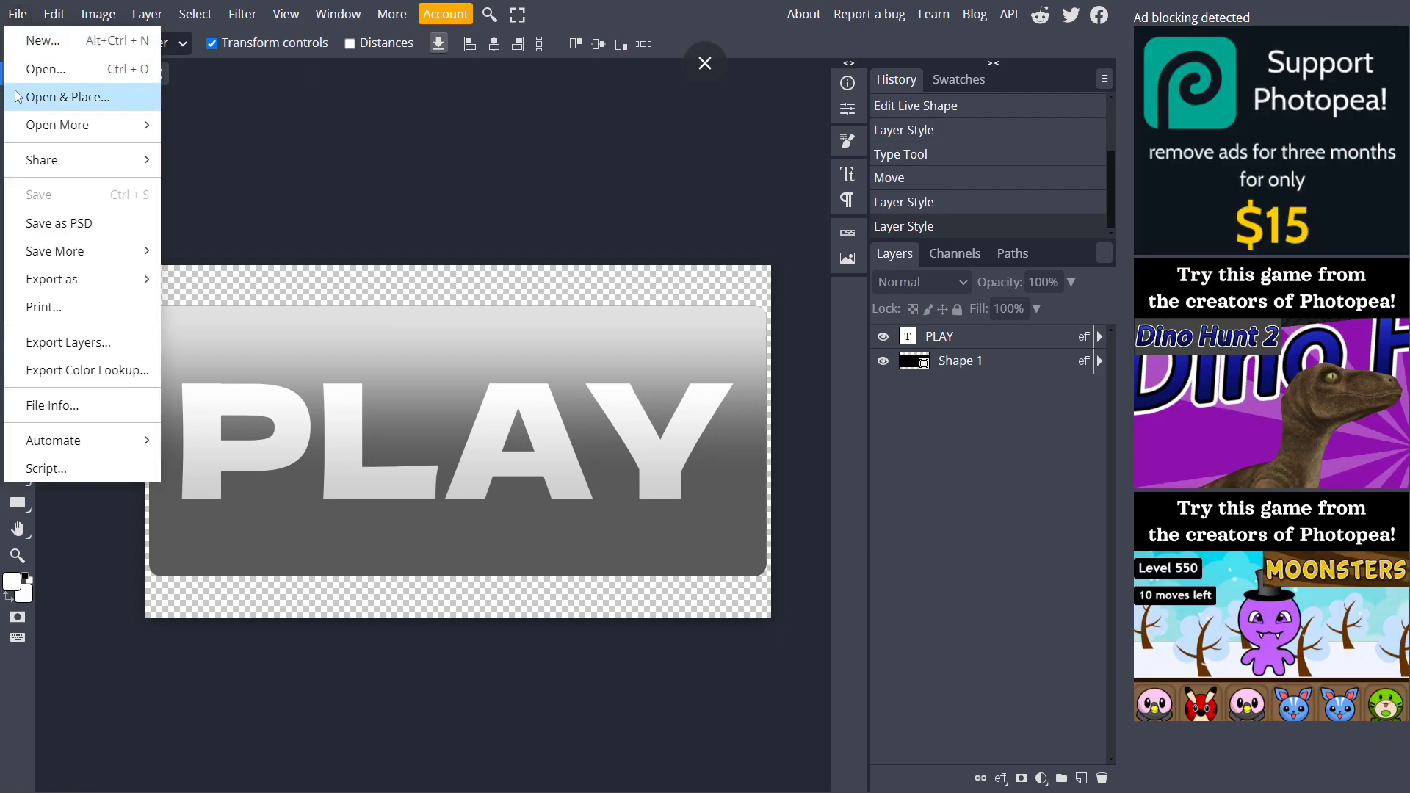
mouse_move(48, 288)
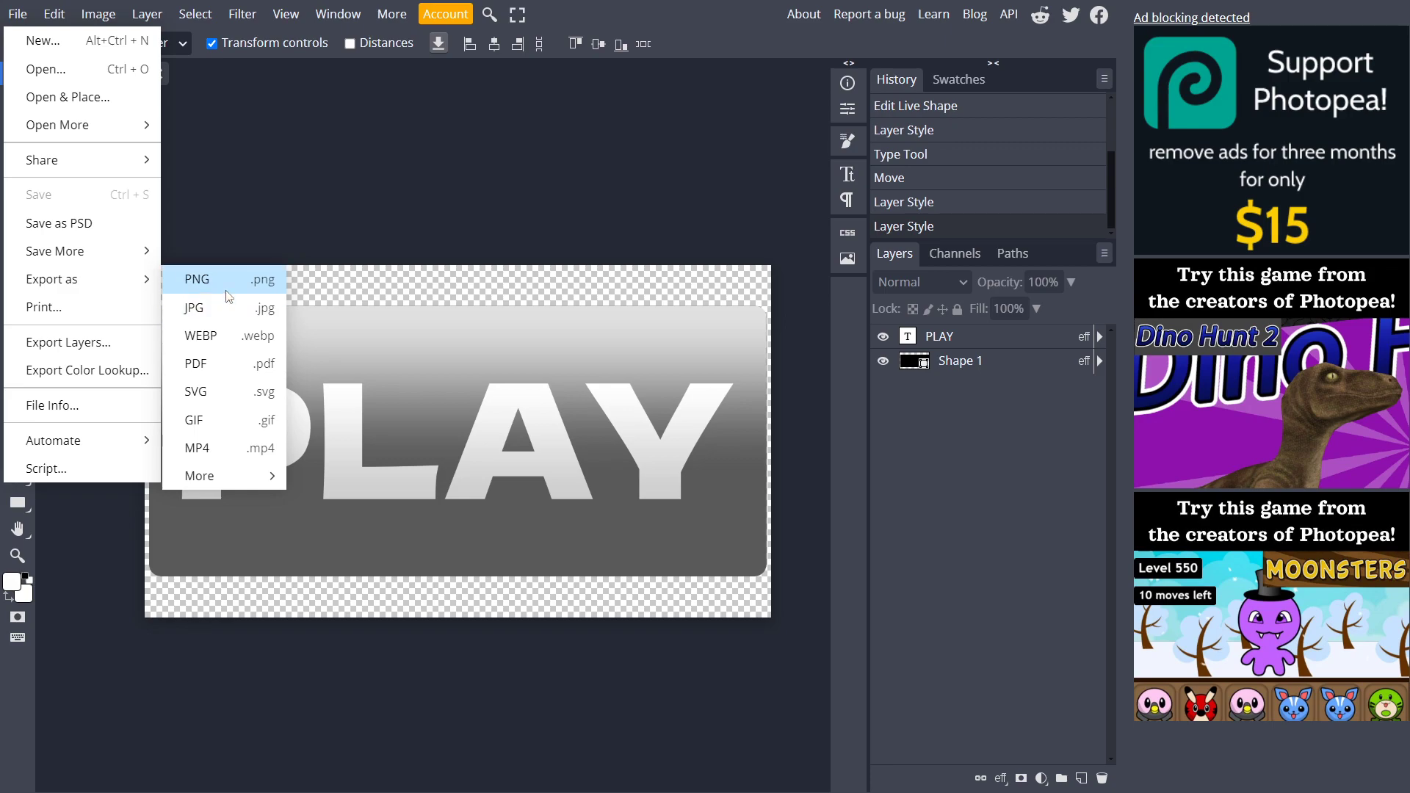
click(245, 215)
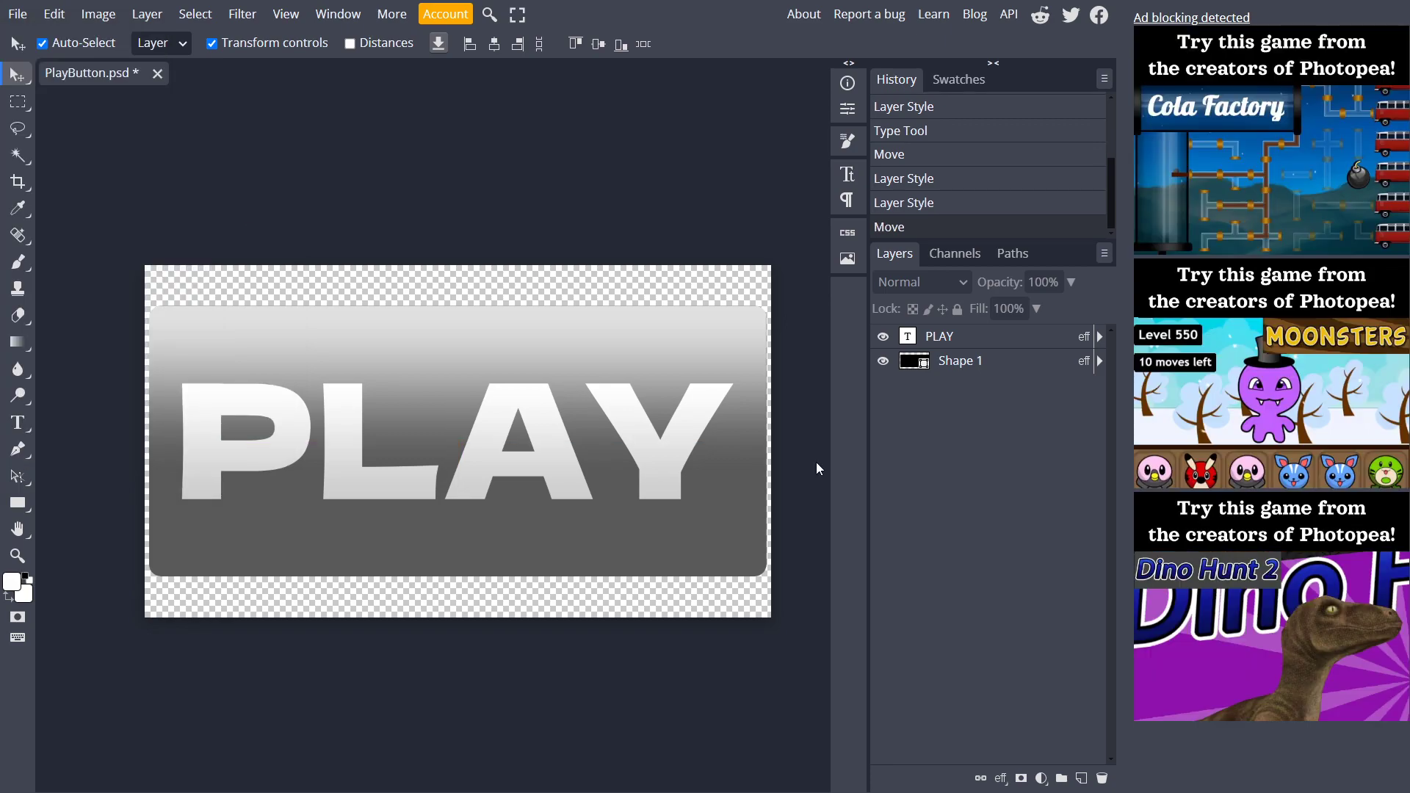
key(XF86MonBrightnessUp)
- Export the graphic as a 1280 by 720 px PNG named PlayButtonNormal
click(17, 14)
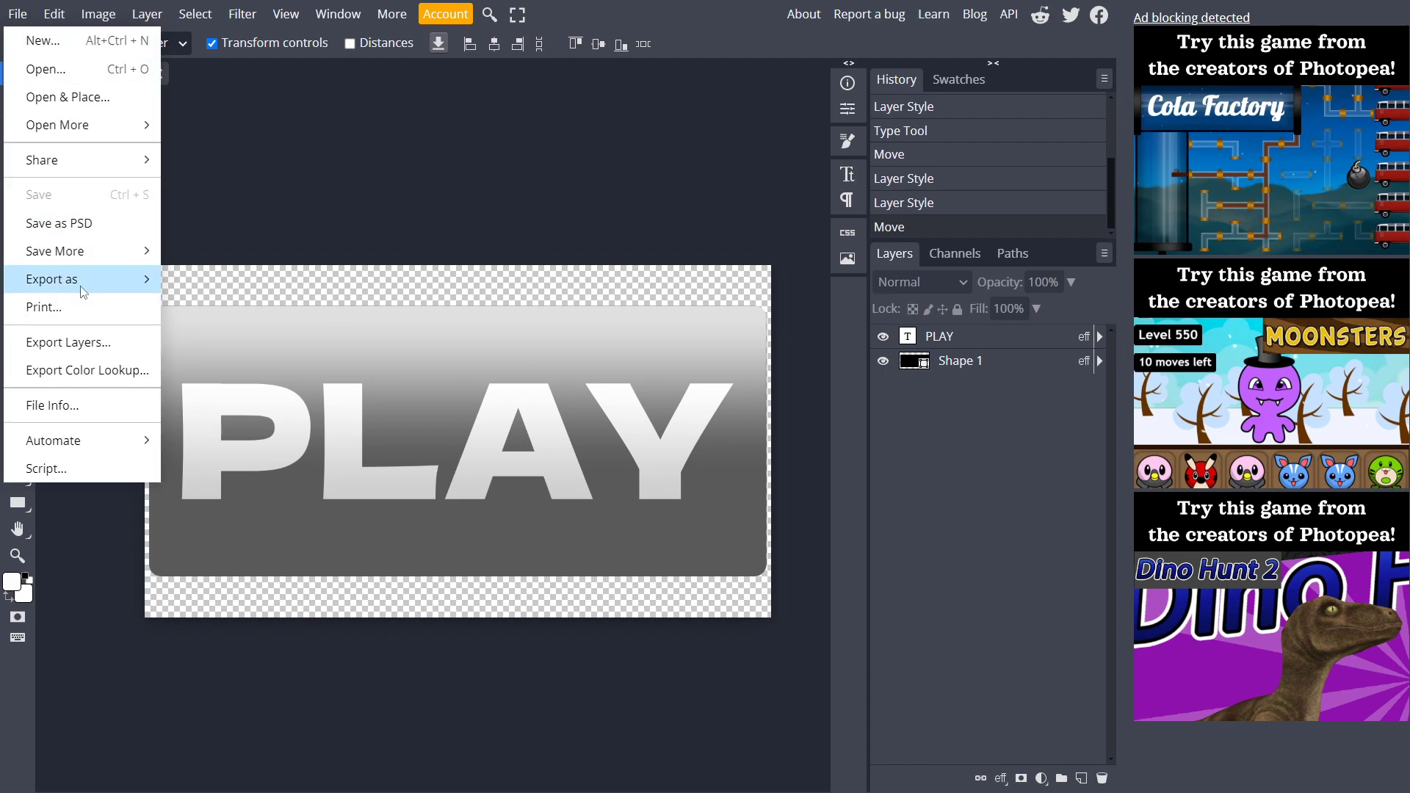
mouse_move(83, 293)
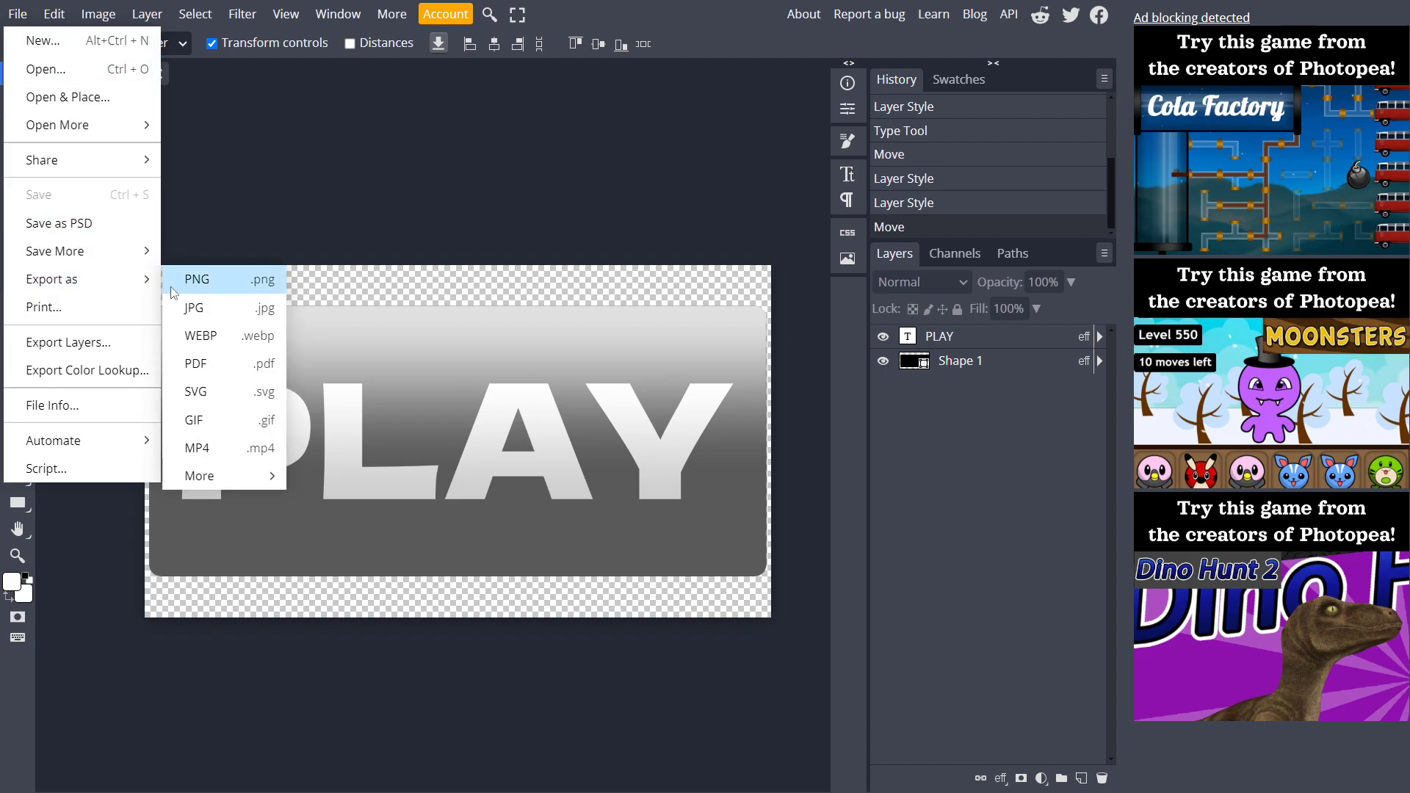
click(232, 288)
mouse_move(498, 245)
mouse_down()
mouse_move(472, 275)
mouse_move(507, 239)
mouse_up()
click(696, 195)
text(Normal)
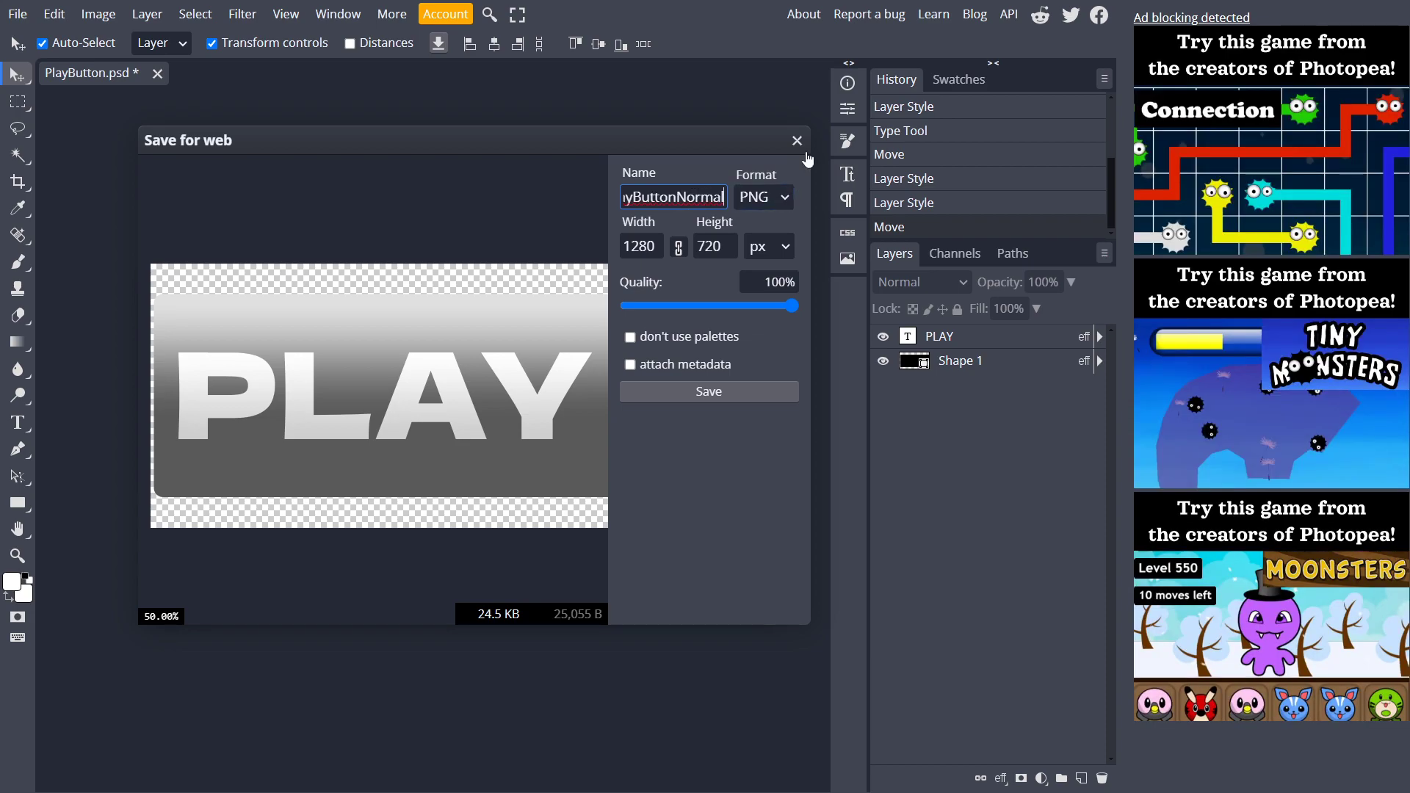
key(Return)
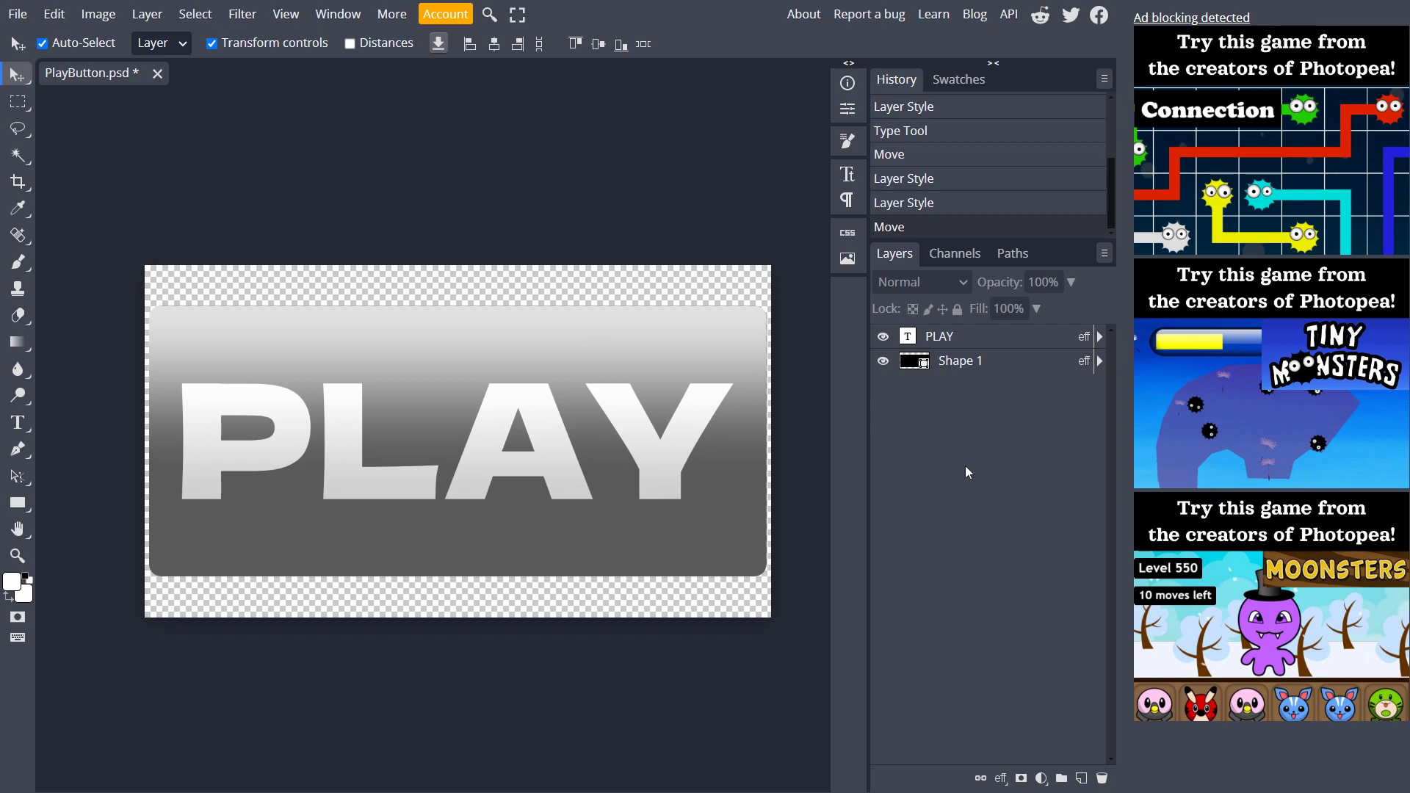
- Delete the middle colour stop from the gradient overlay of the Shape 1 rectangle
click(953, 364)
right_click(955, 366)
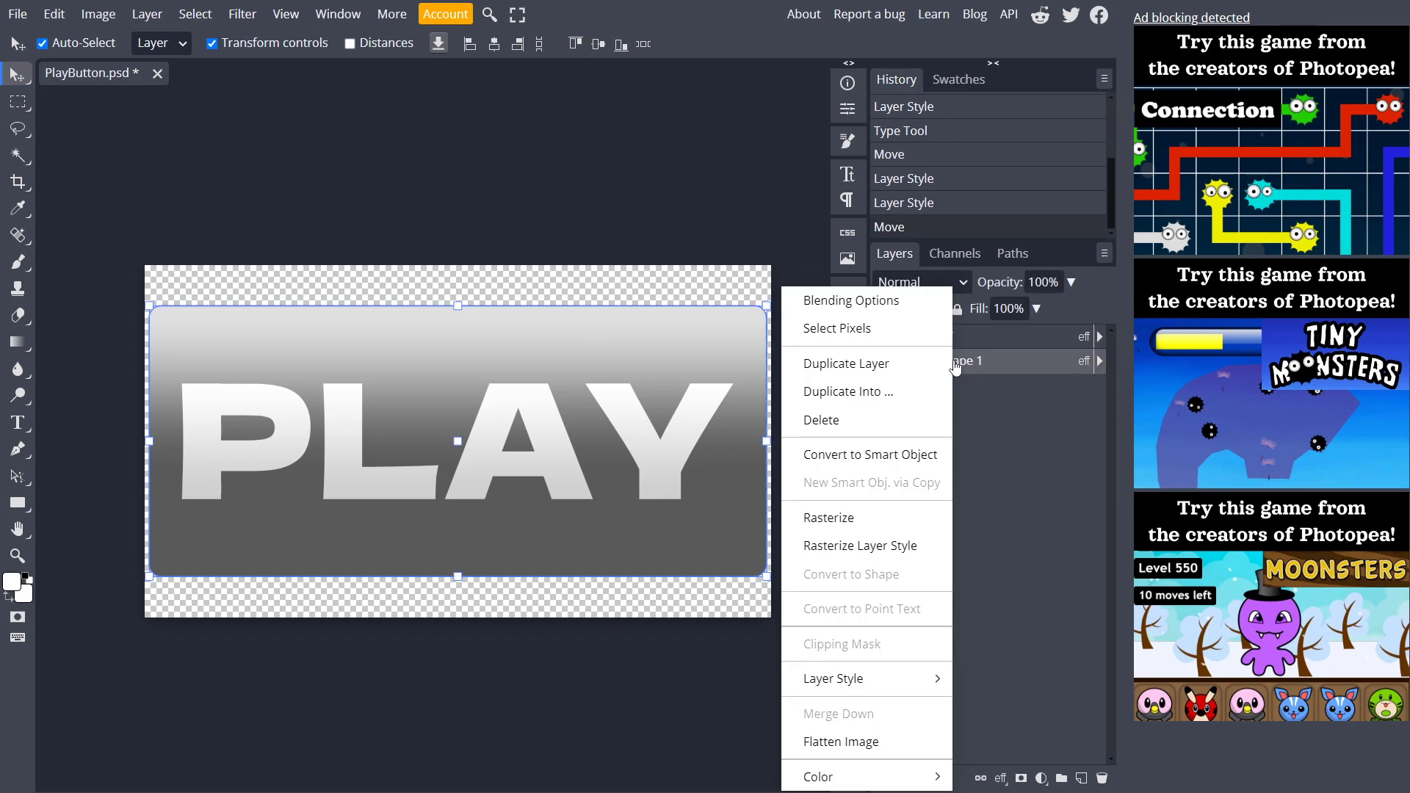
click(1038, 435)
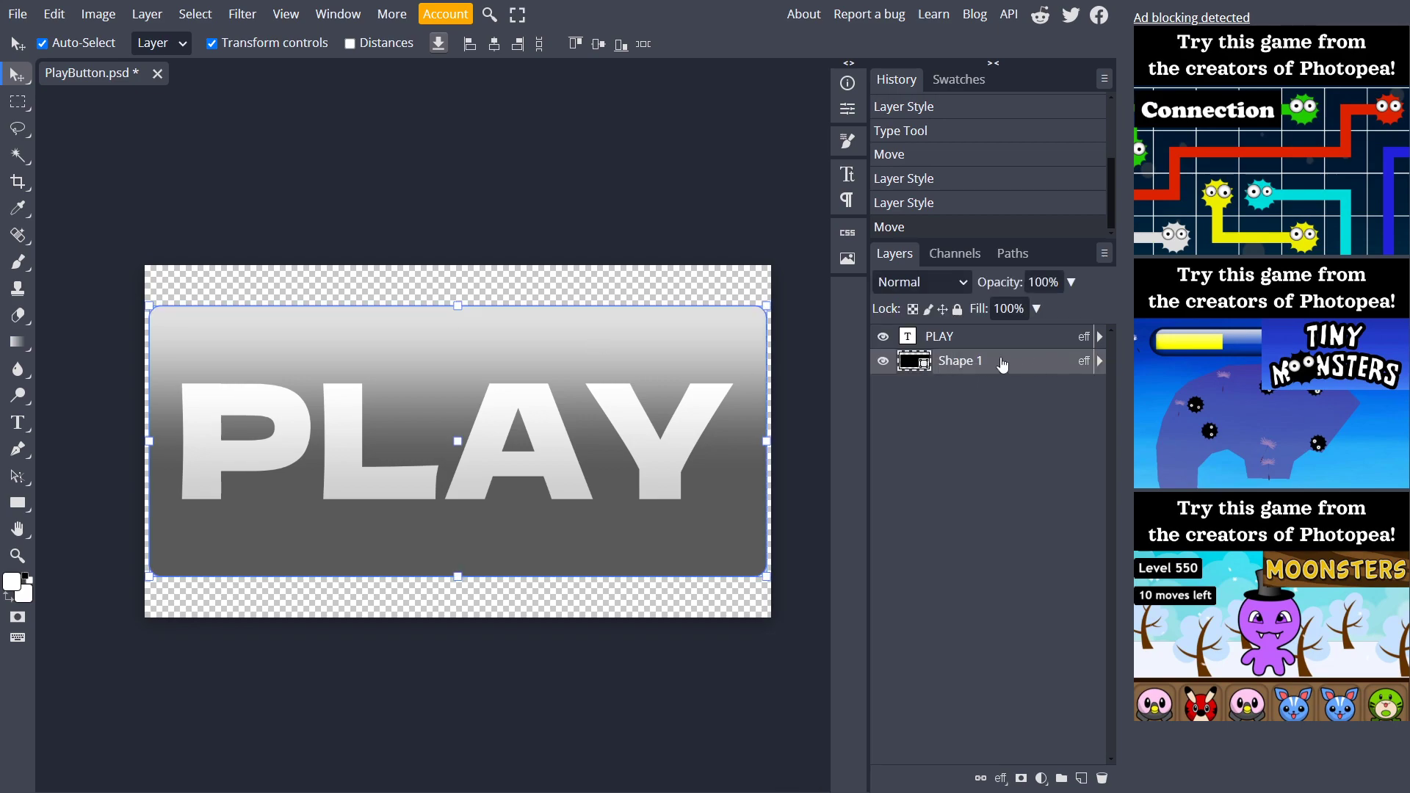
right_click(959, 372)
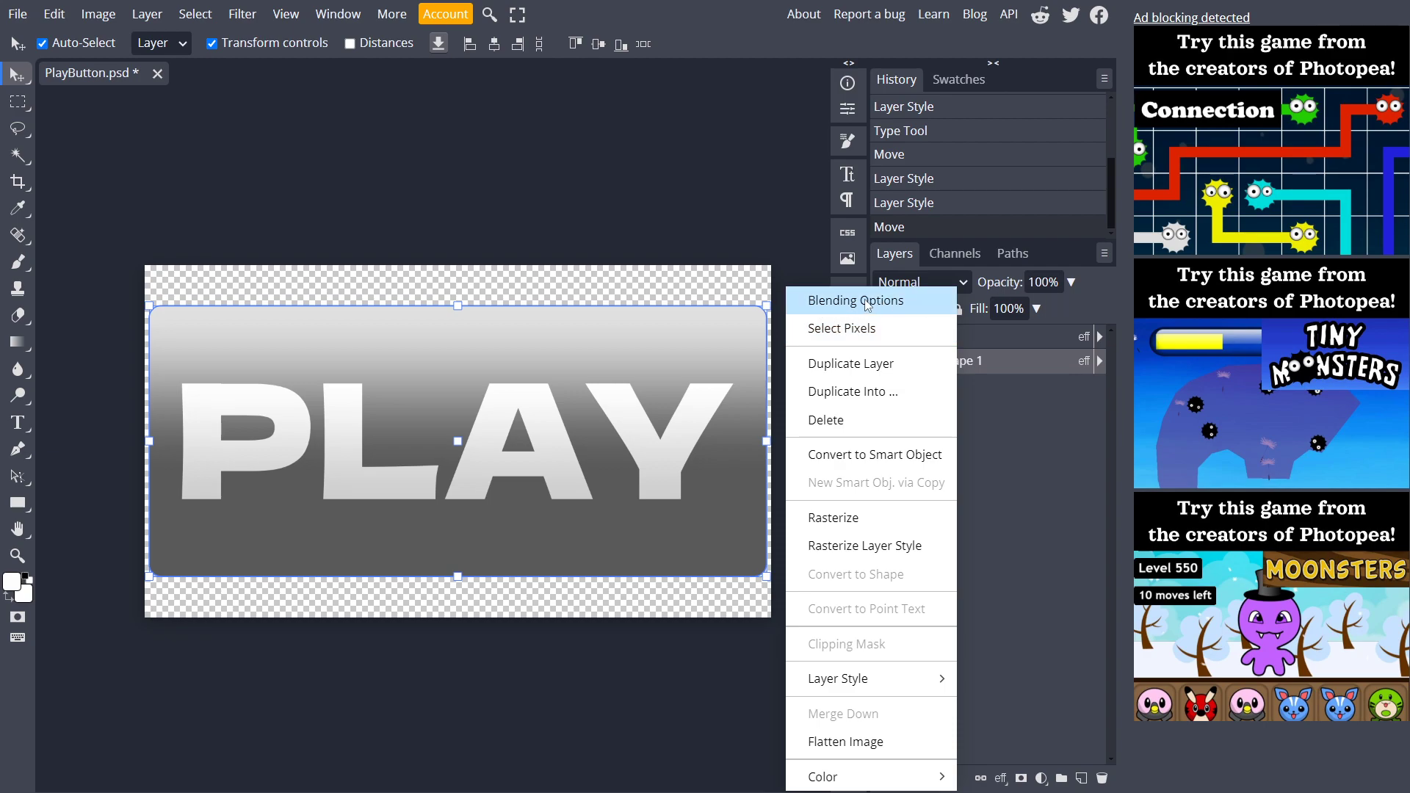
click(855, 301)
click(852, 396)
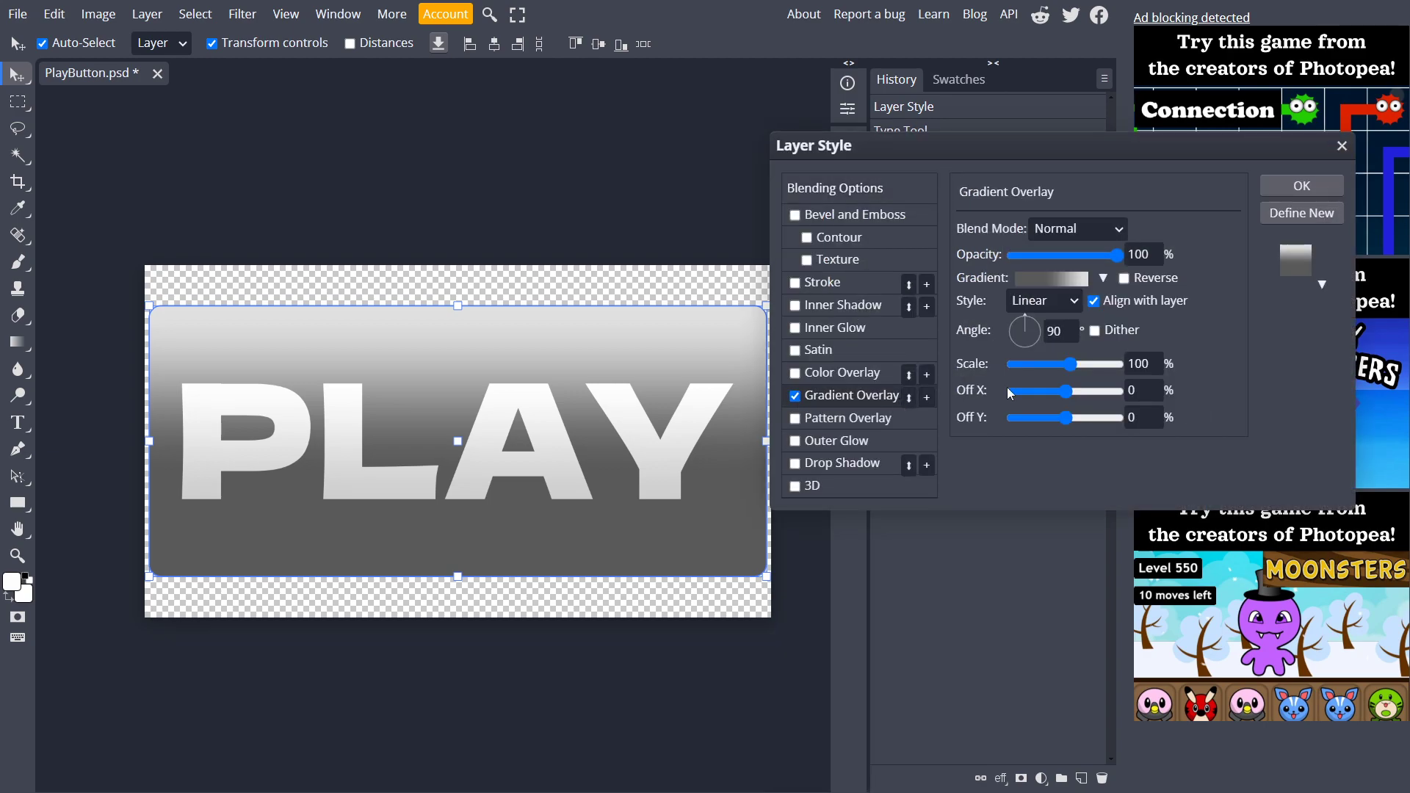
click(1062, 288)
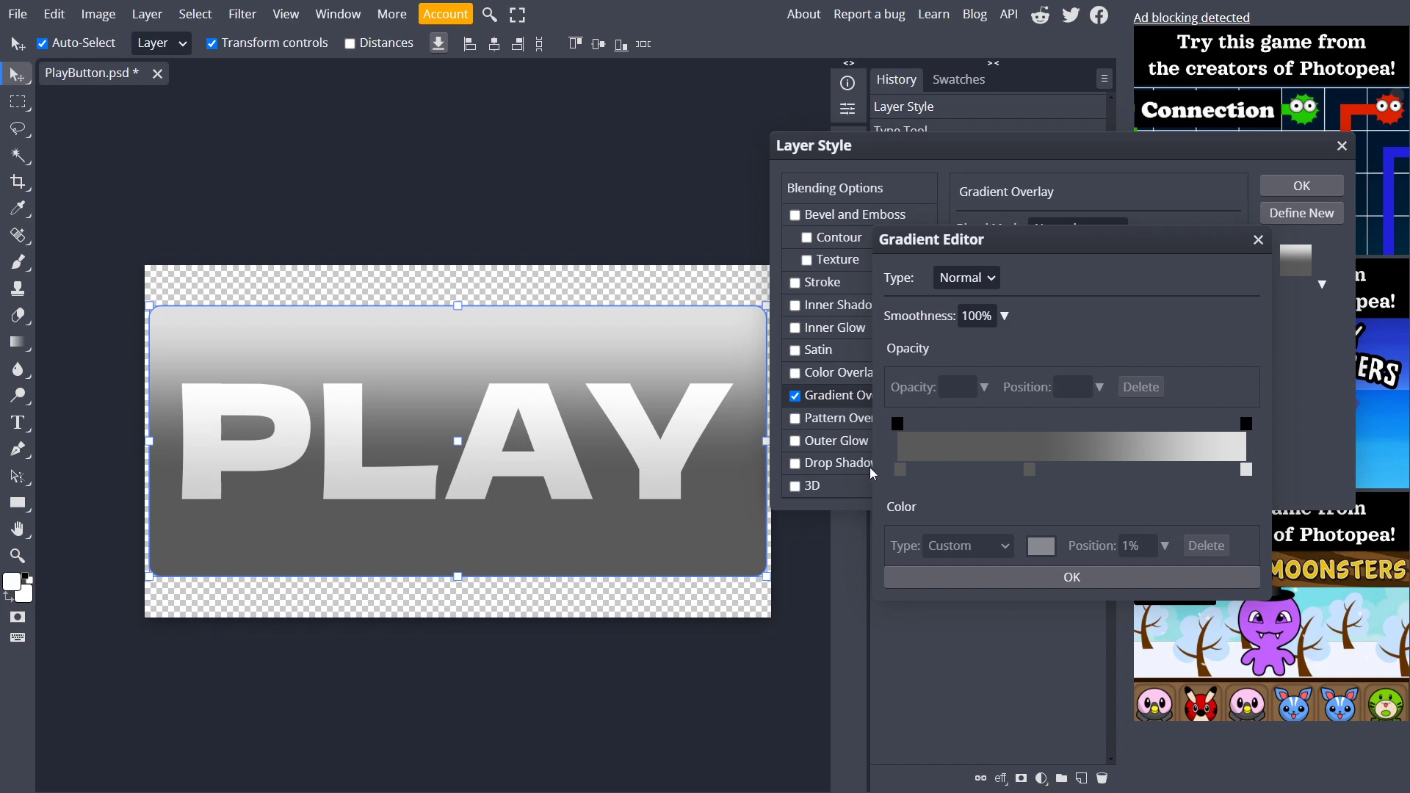
click(900, 469)
click(1029, 470)
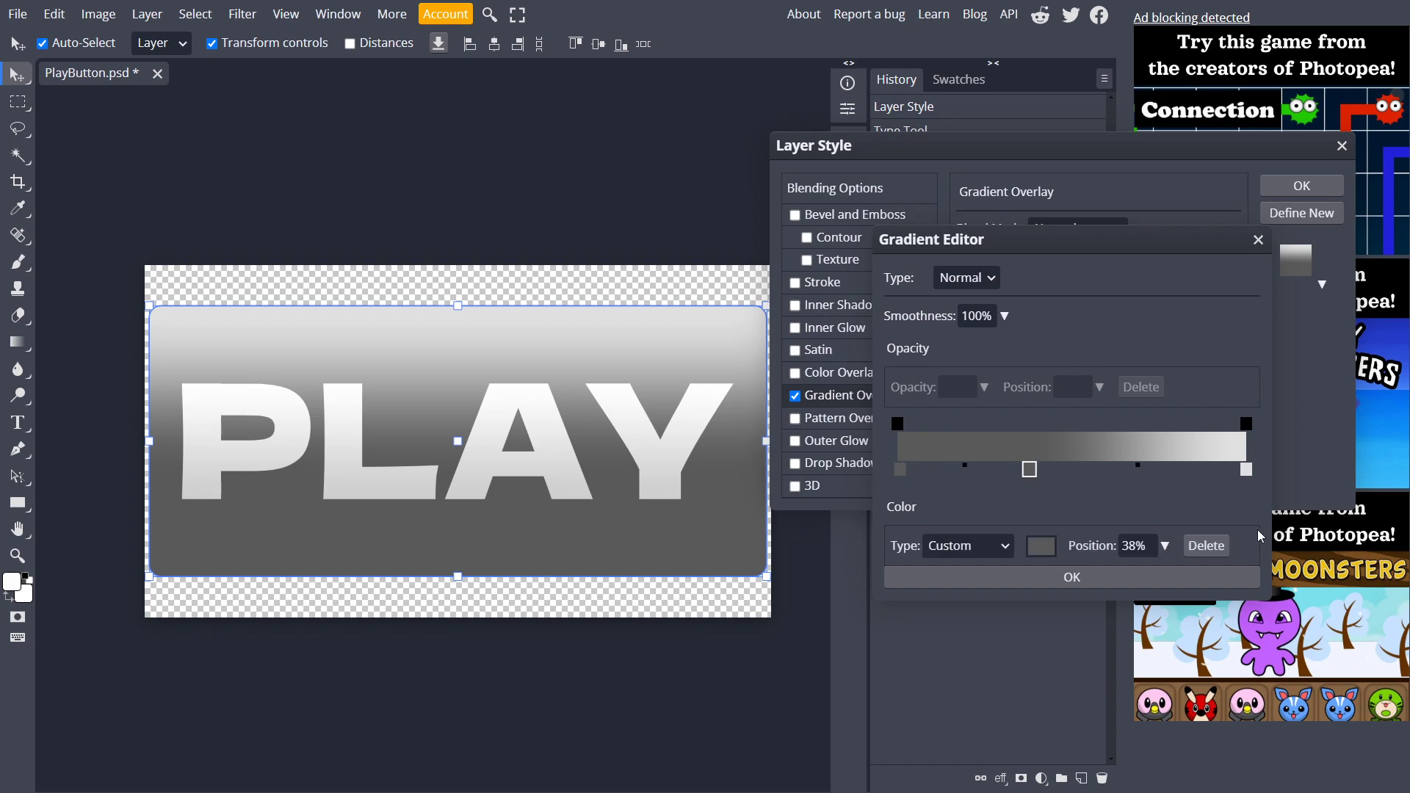
click(1207, 546)
- Move the rectangle gradient's dark colour stop to about 38% and set its colour to 2f2f2f
click(900, 471)
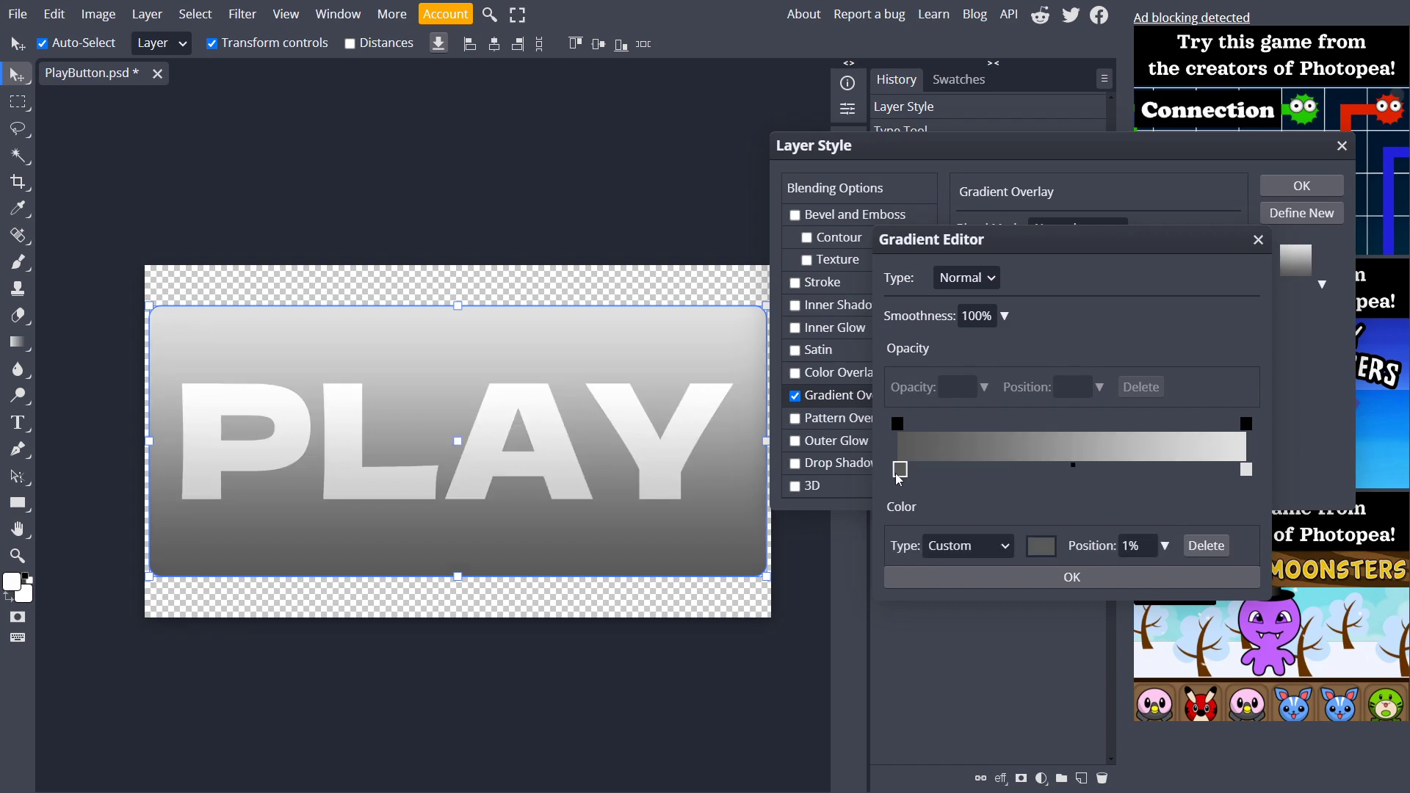
drag(913, 482, 1036, 486)
click(1042, 547)
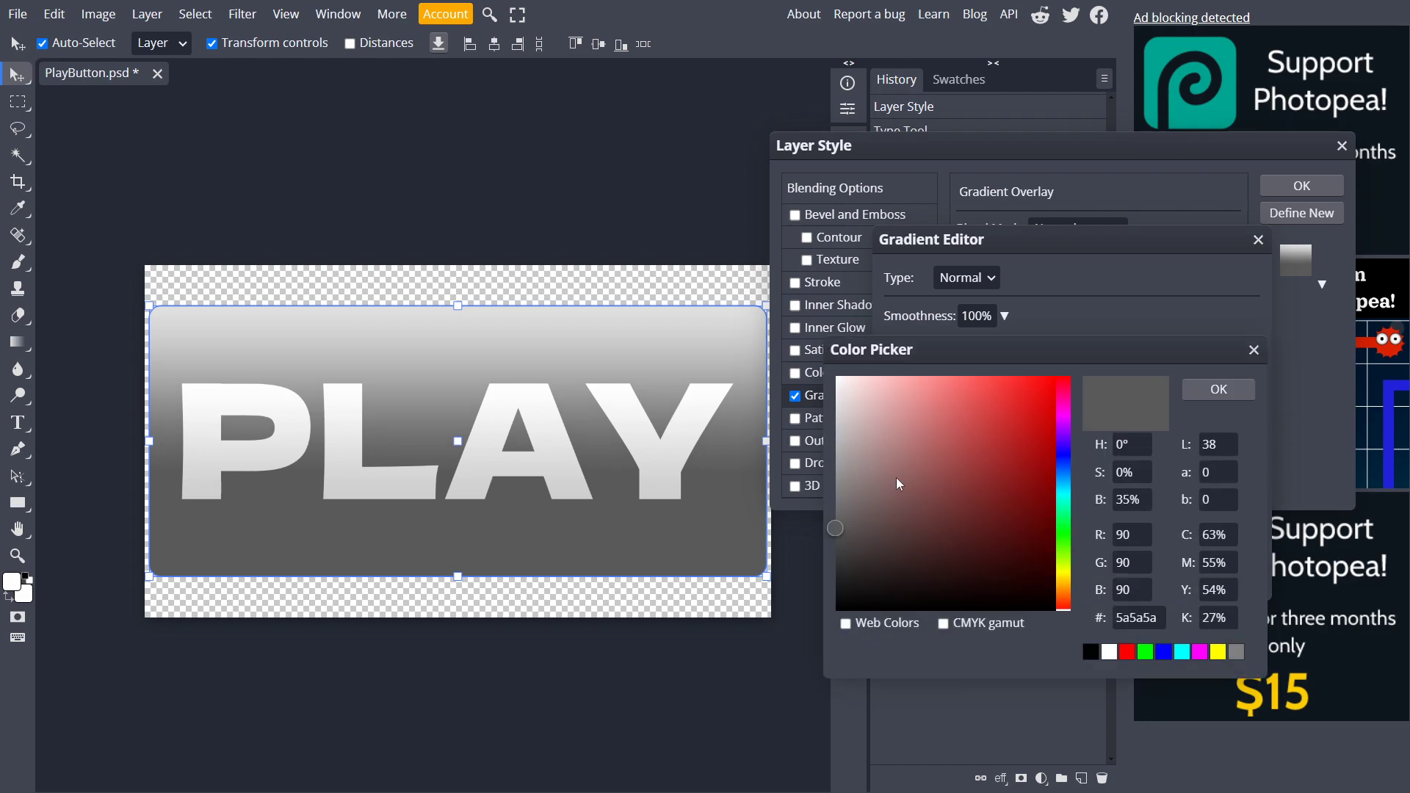
mouse_move(863, 532)
mouse_down()
mouse_move(829, 549)
mouse_move(826, 569)
mouse_up()
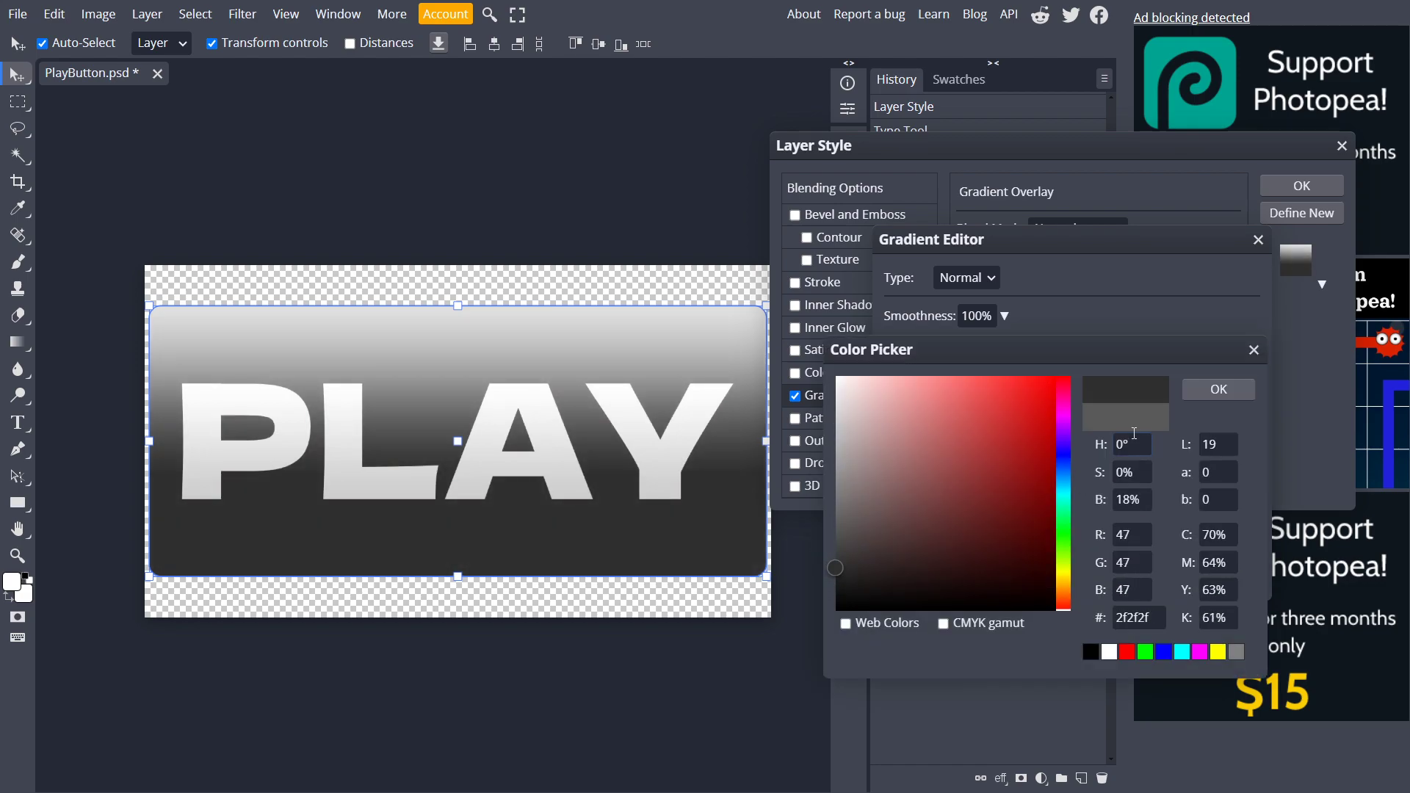
click(1197, 391)
- Darken the end colour stop of the rectangle's gradient to a grey of about b8b6b6
click(1255, 486)
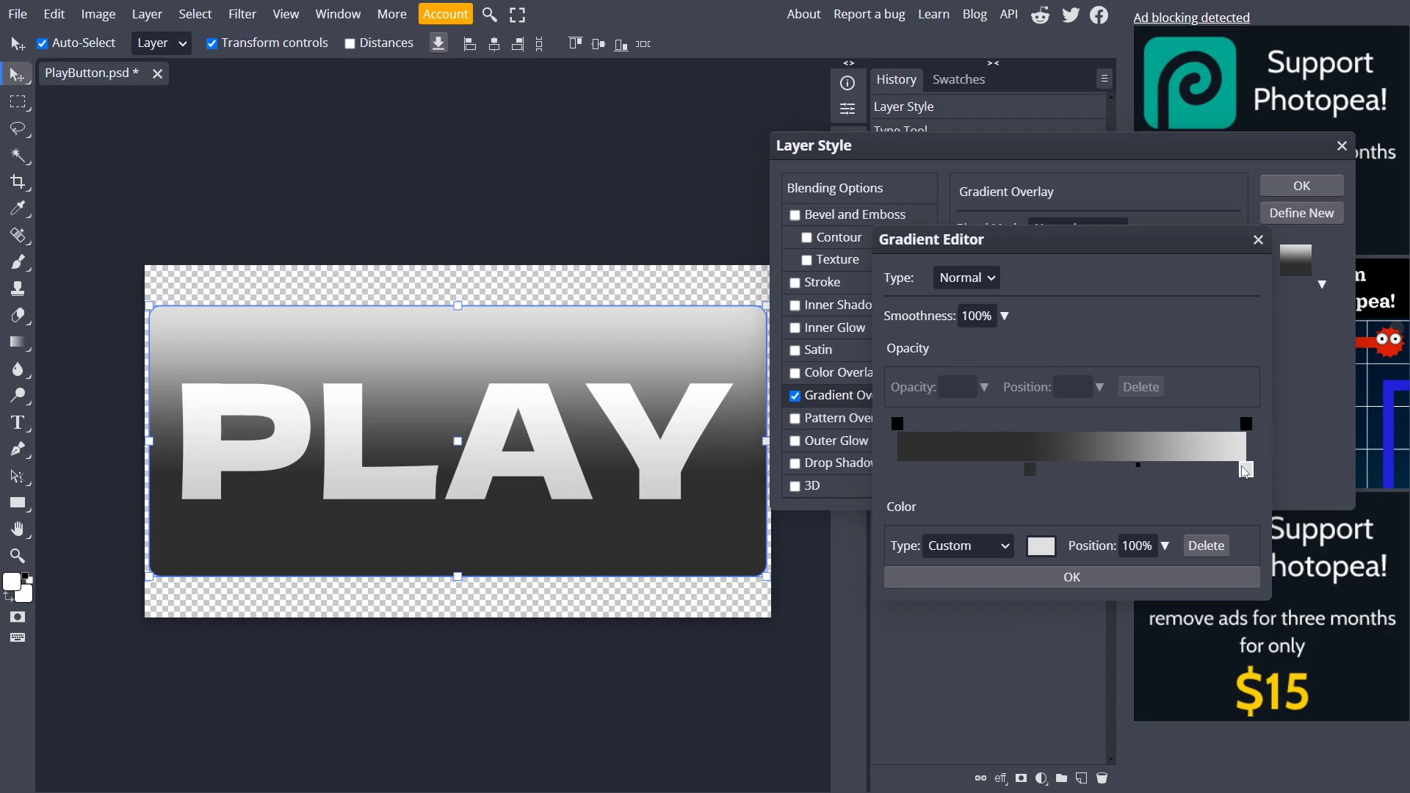
click(1036, 550)
mouse_move(842, 429)
mouse_down()
mouse_move(823, 439)
mouse_move(840, 445)
mouse_up()
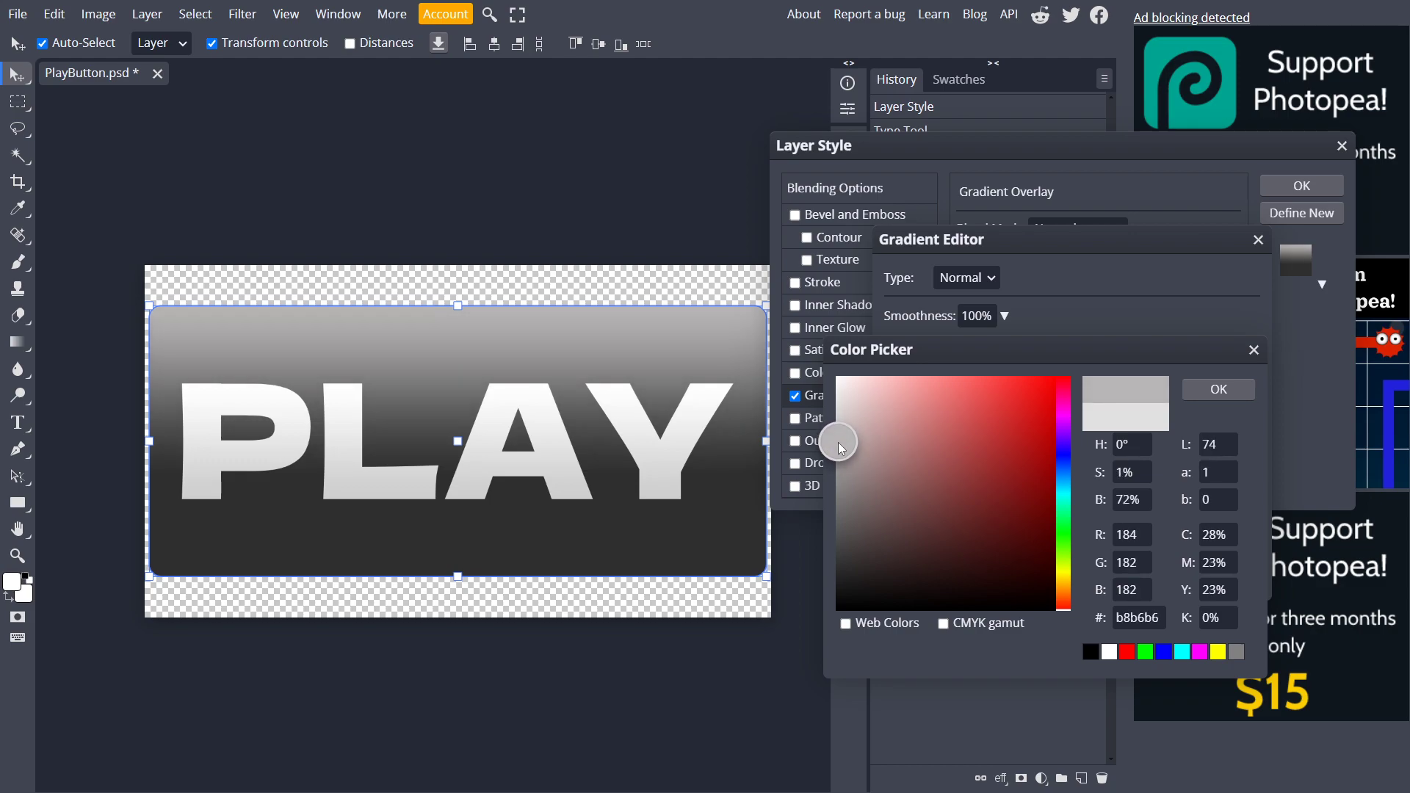
click(1237, 391)
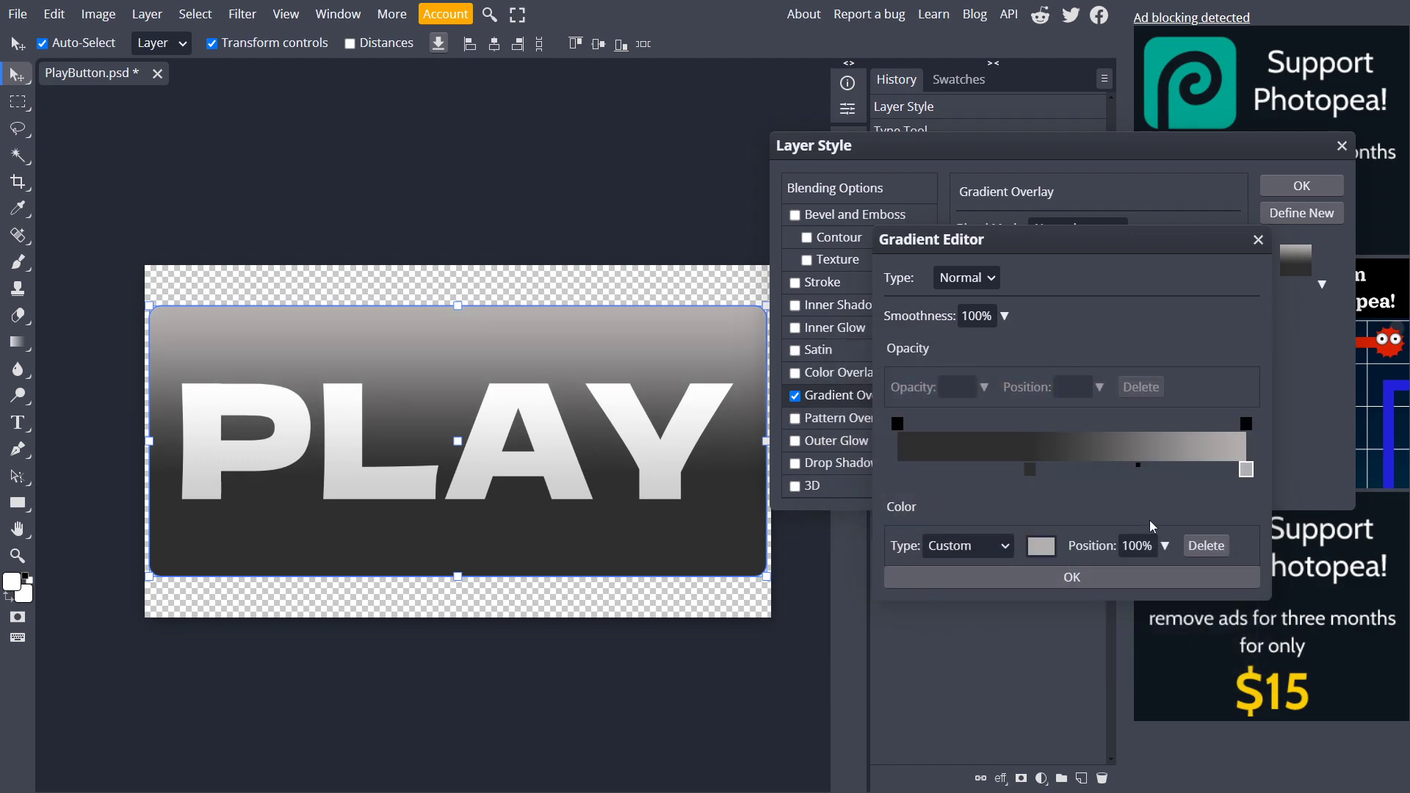
- Apply the edited gradient overlay to the Shape 1 rectangle
click(1156, 578)
click(1311, 186)
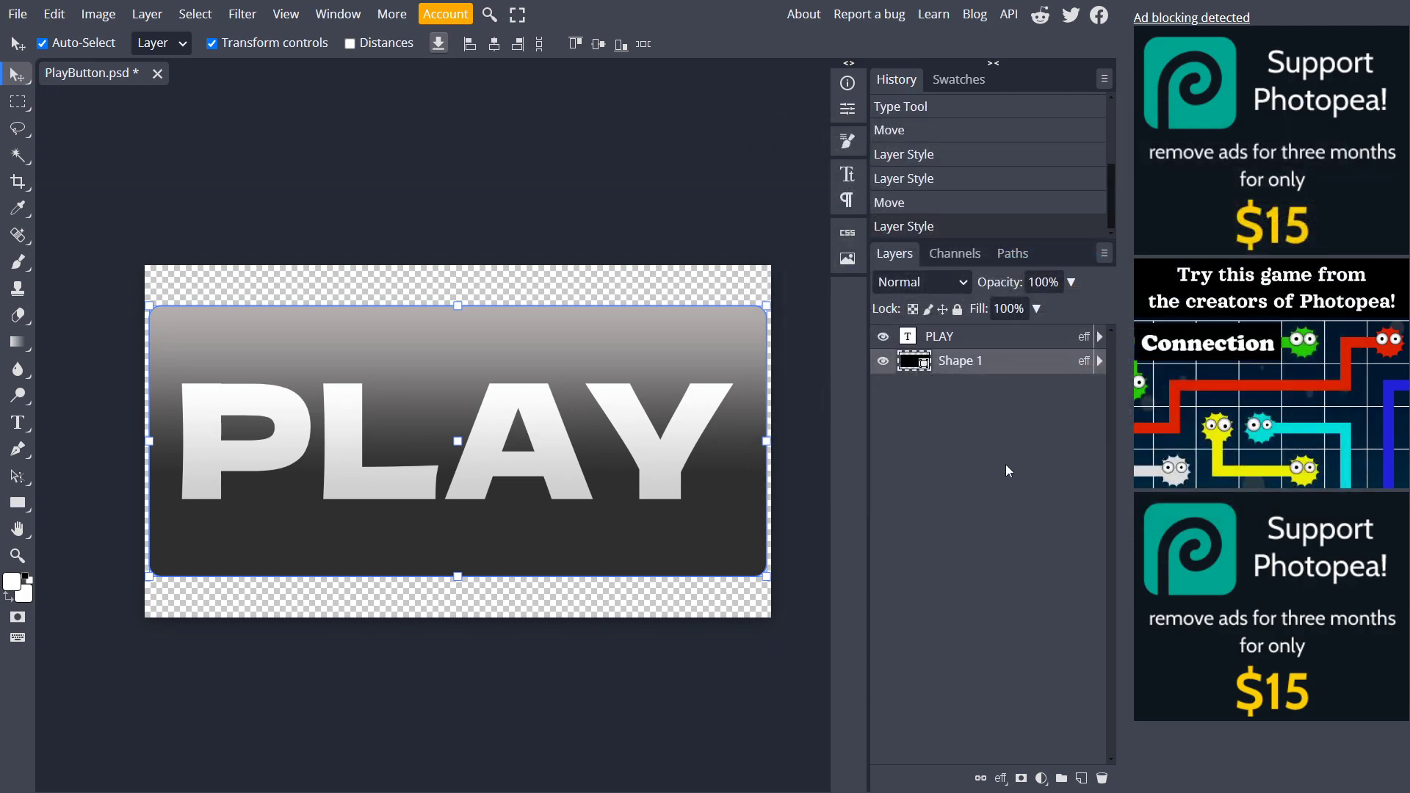
- Darken the start colour stop of the PLAY text layer's gradient overlay to aeaeae
right_click(967, 344)
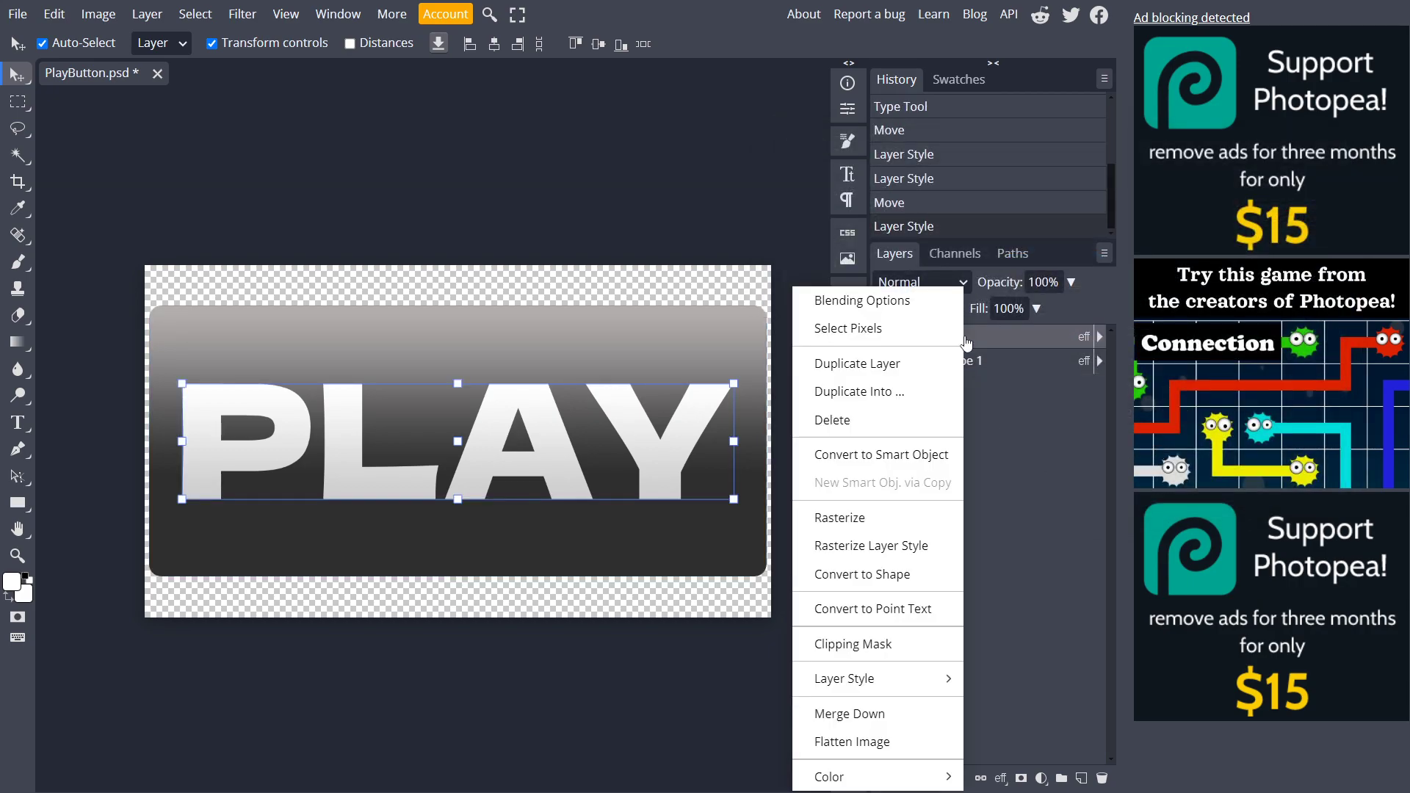
click(845, 303)
click(835, 403)
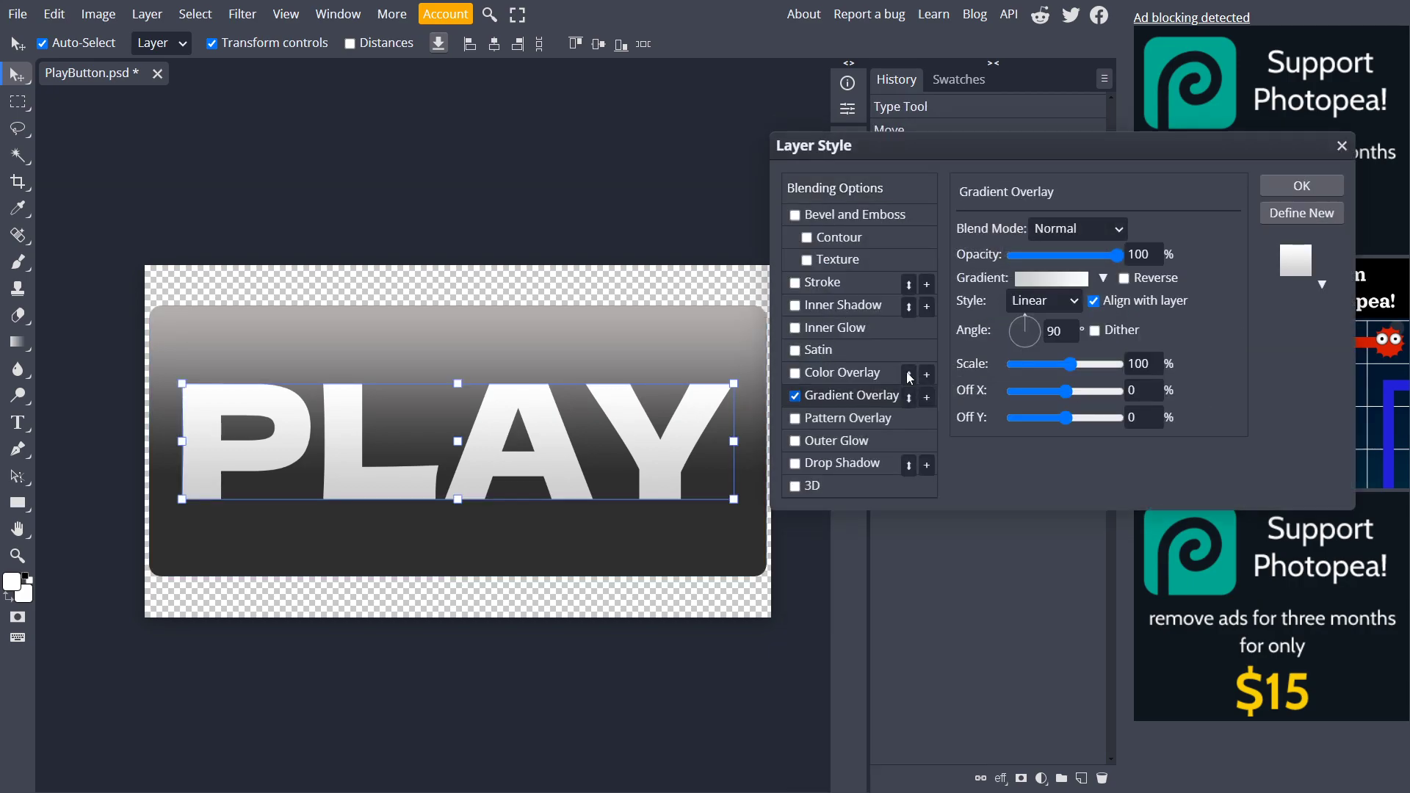
click(1035, 275)
click(901, 470)
click(1042, 547)
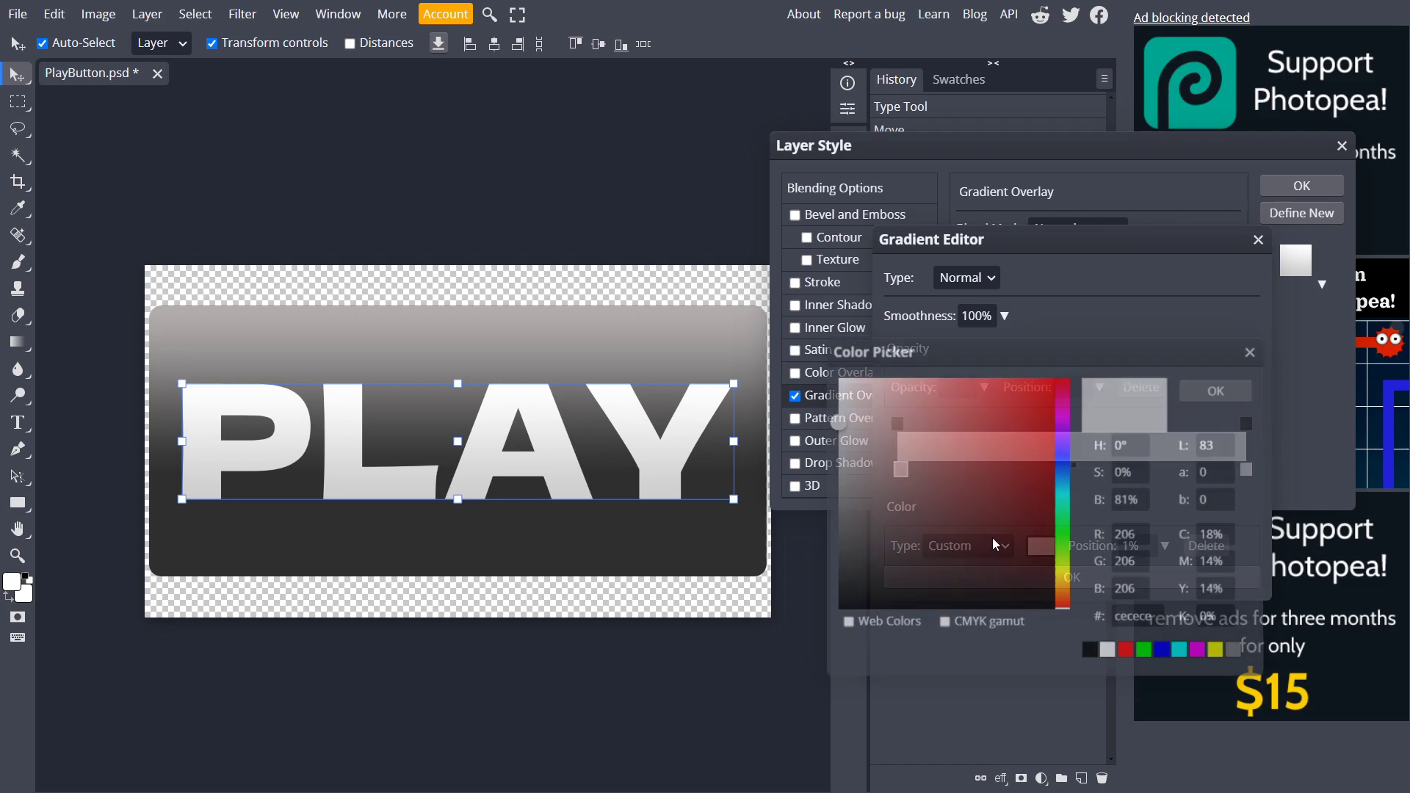
click(836, 451)
click(1218, 390)
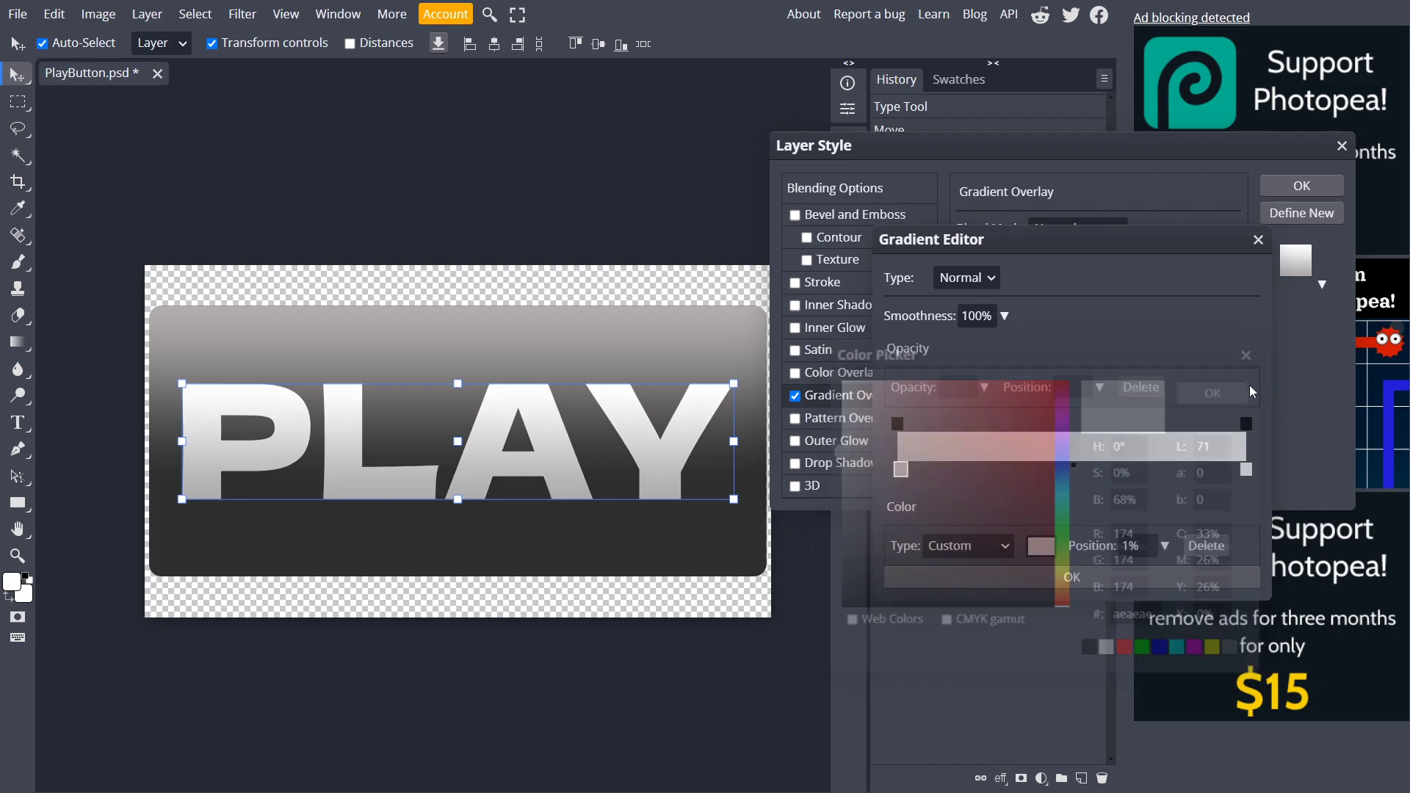
- Darken the end colour stop of the PLAY text's gradient to a light grey and apply the layer style
click(1247, 472)
click(1041, 547)
click(848, 413)
drag(848, 413, 824, 401)
click(1220, 390)
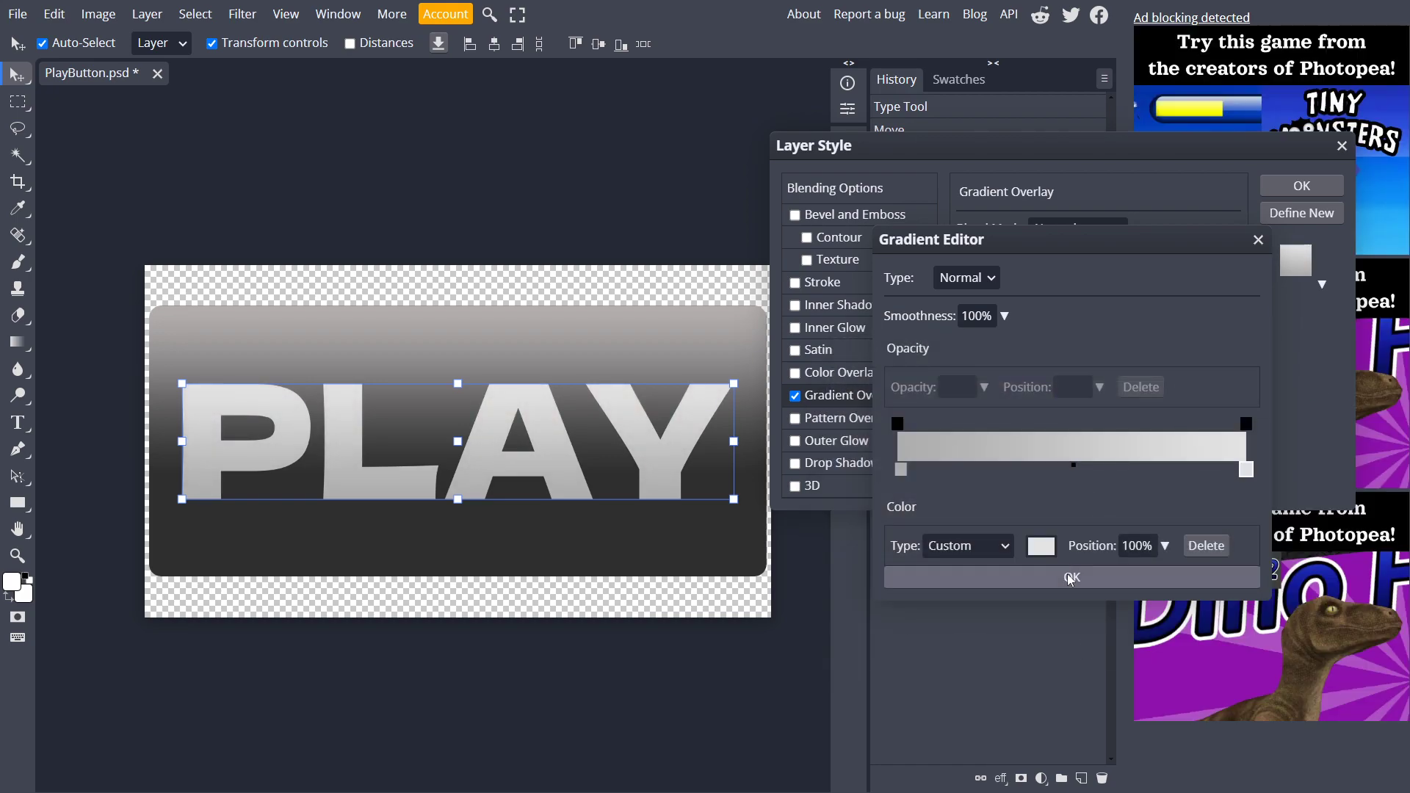
click(1070, 576)
click(1323, 184)
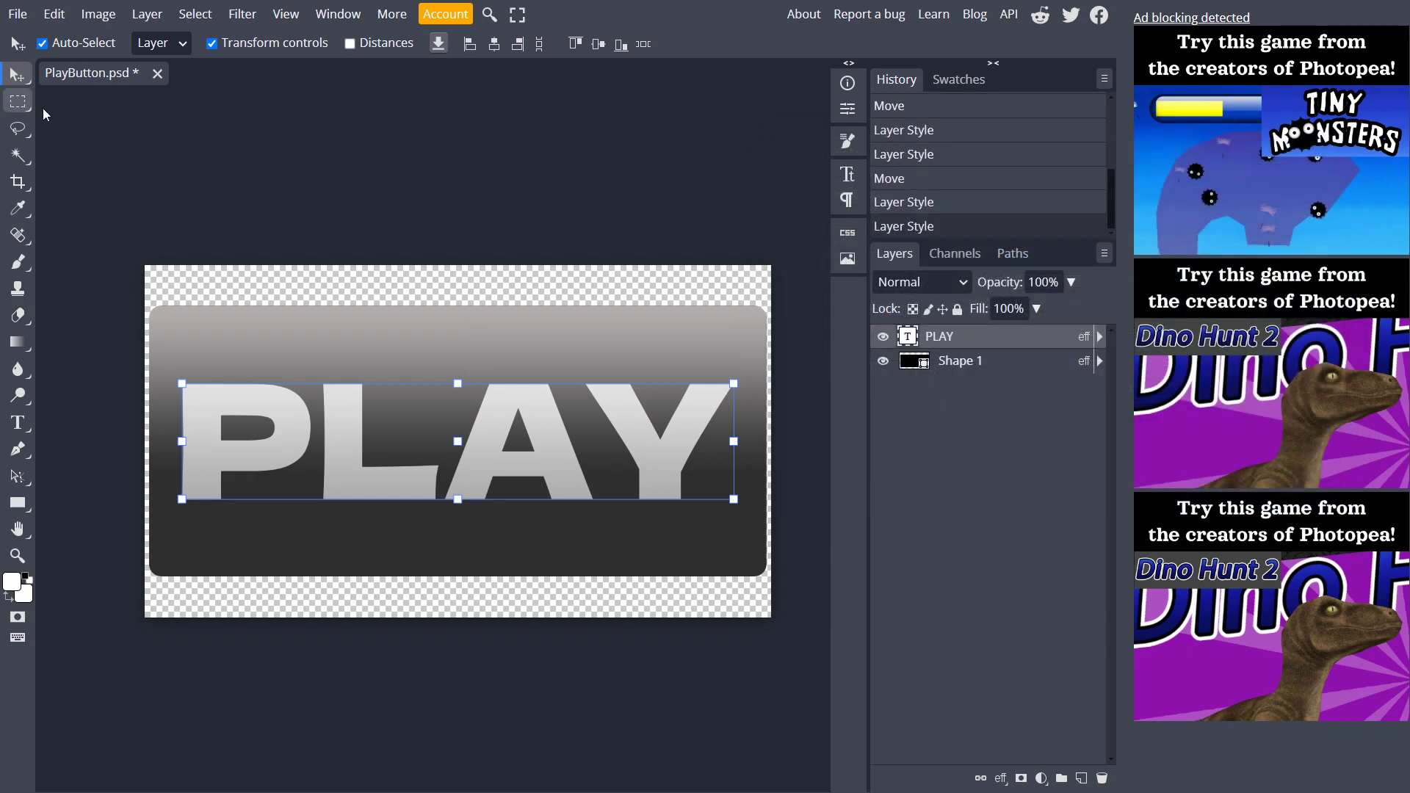
- Export the darker graphic as a 1280 by 720 px PNG named PlayButtonHover
click(185, 151)
drag(83, 224, 3, 52)
click(18, 14)
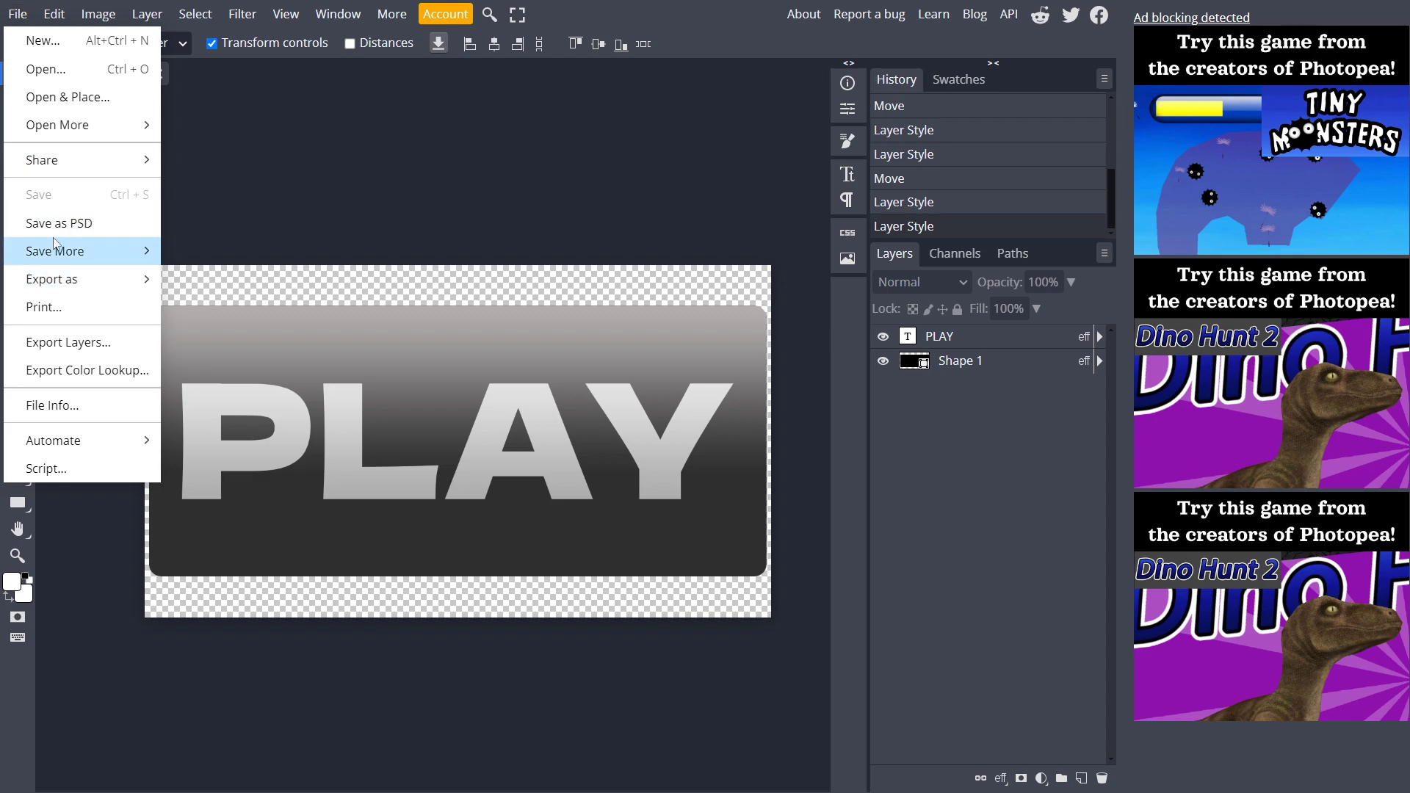
click(209, 285)
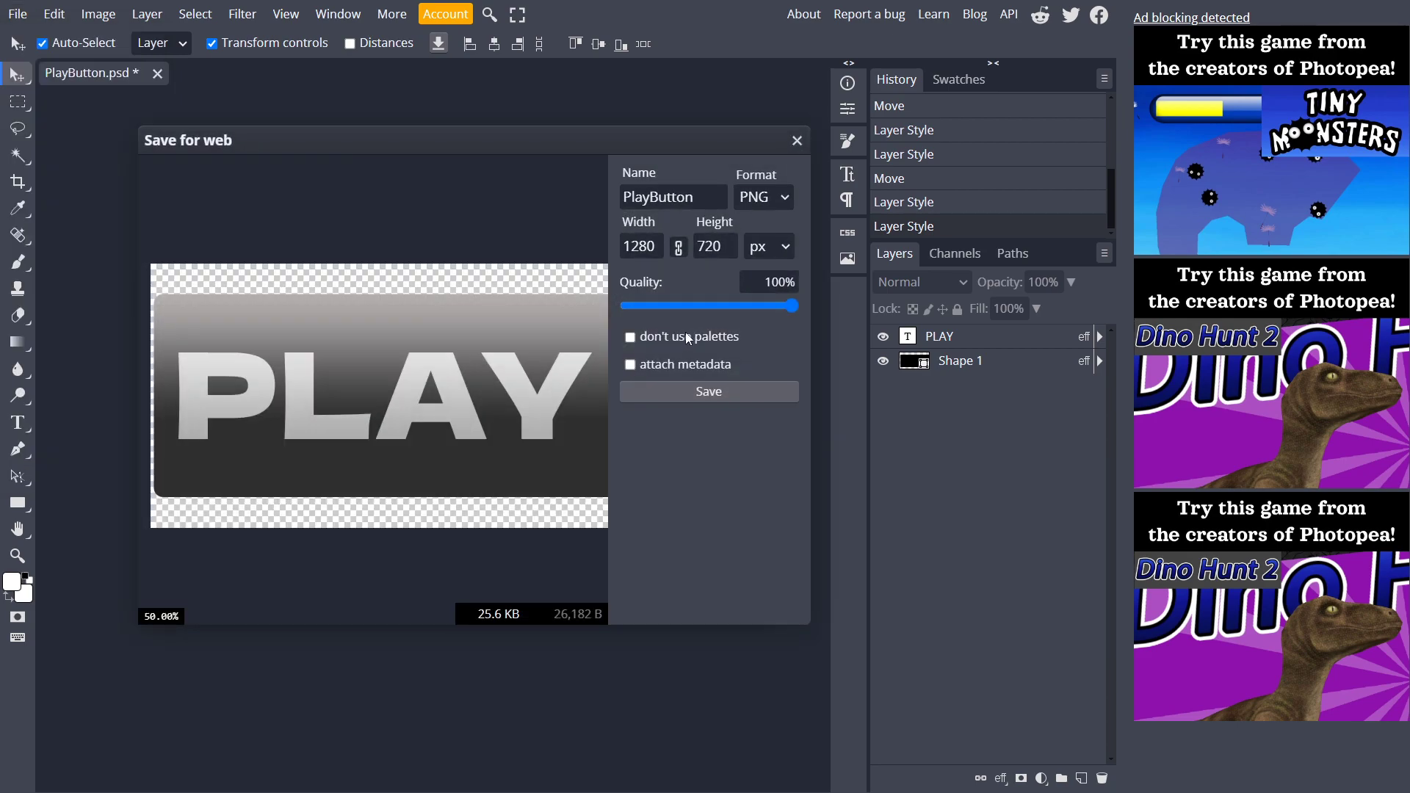
click(709, 197)
text(Hover)
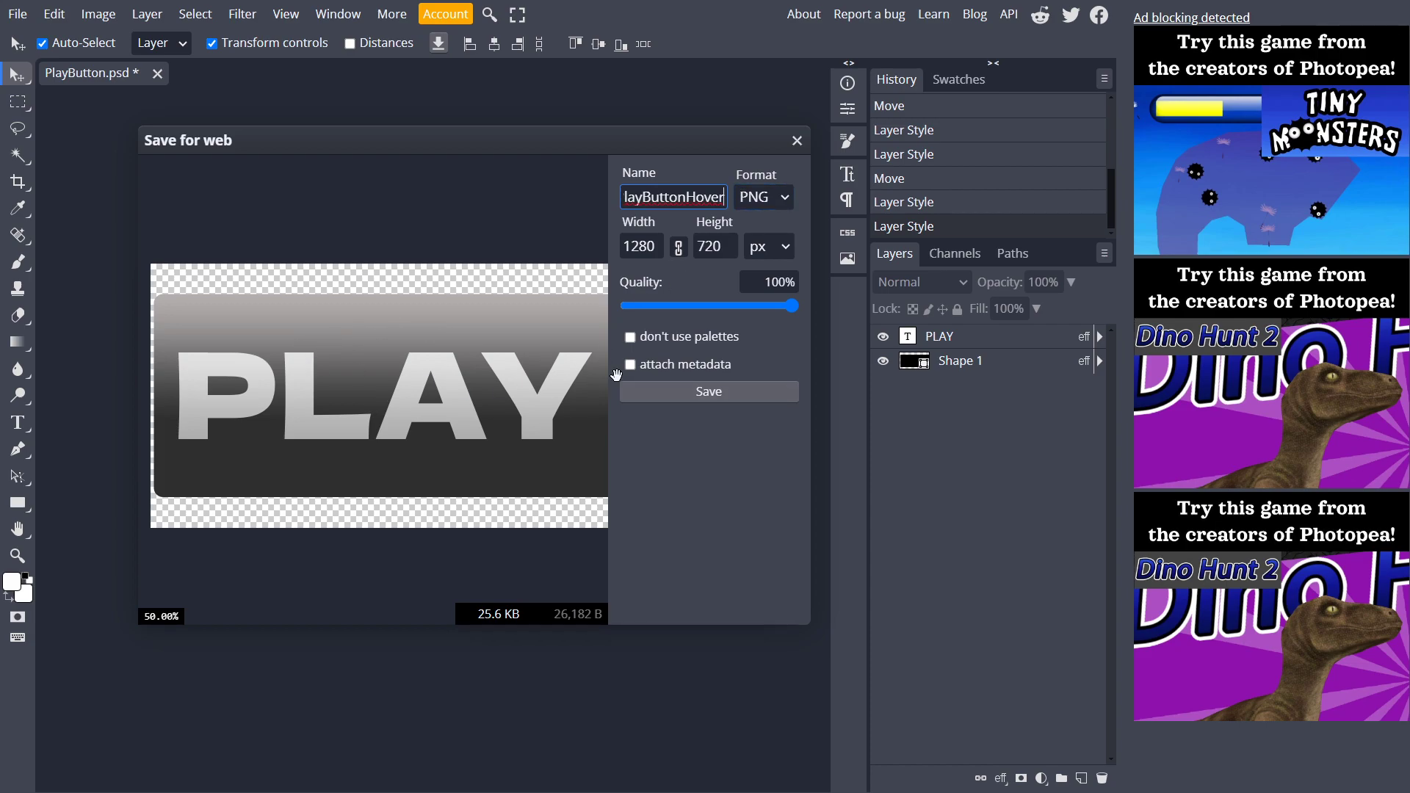
click(731, 392)
click(564, 168)
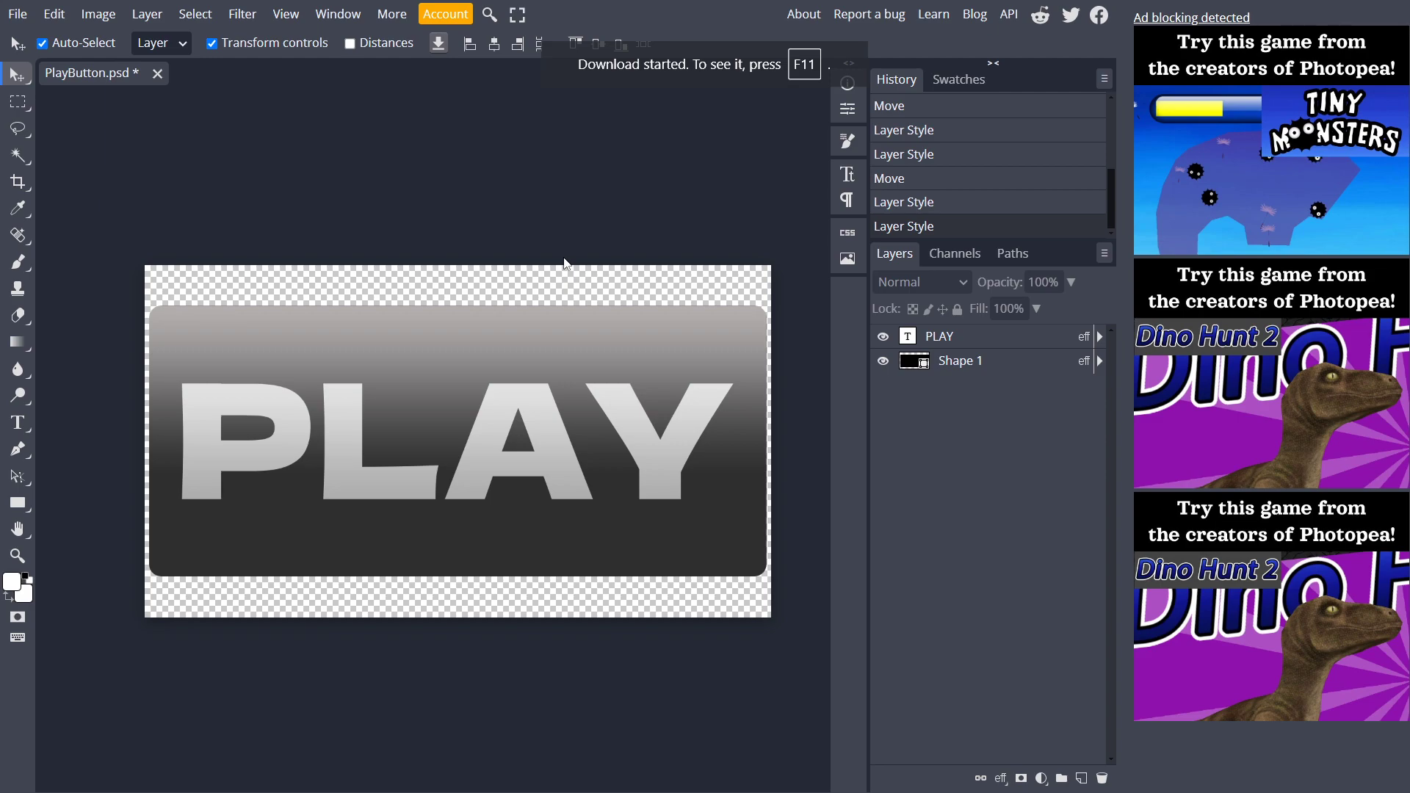
- Switch to the Roblox website and open the decals among the Creator Hub's development items
mouse_move(714, 45)
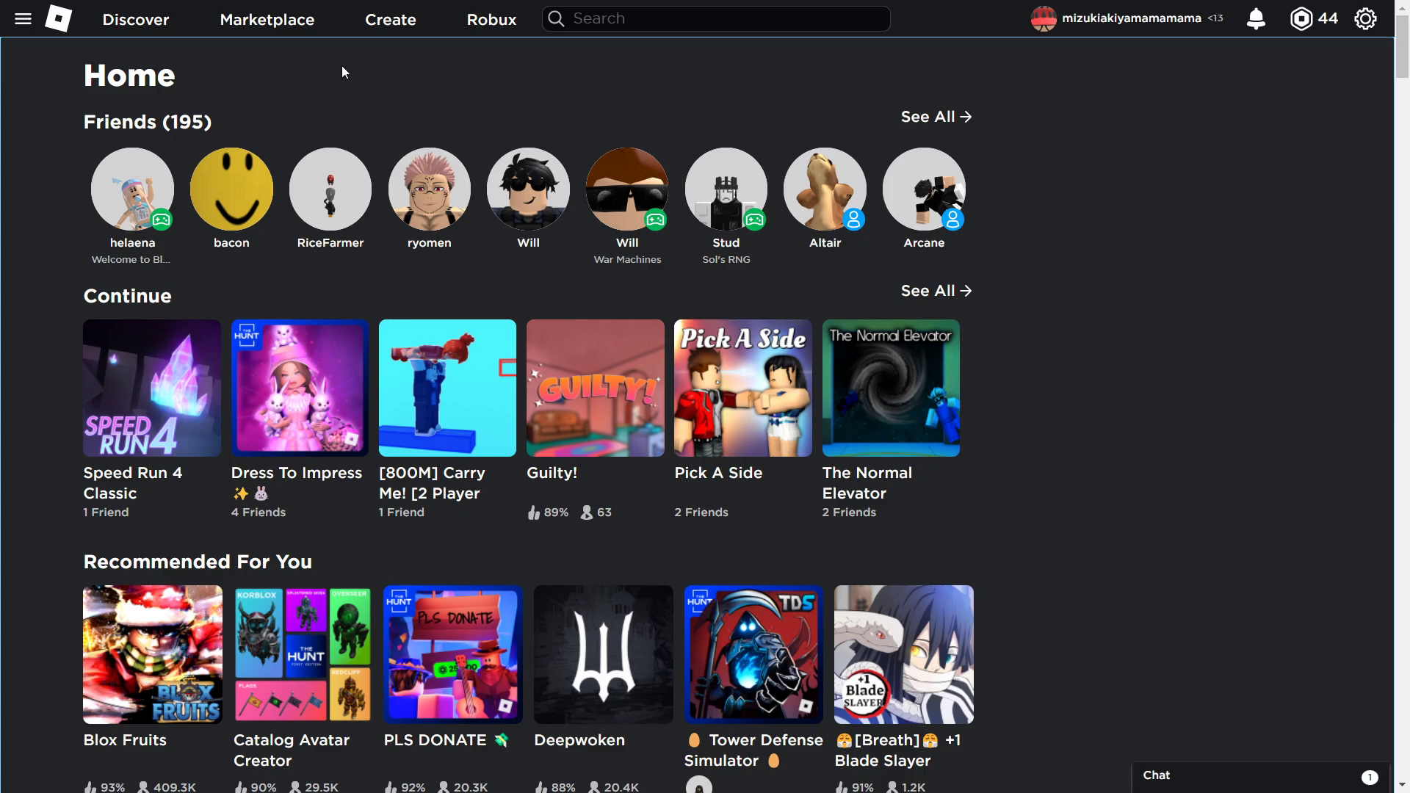
click(372, 20)
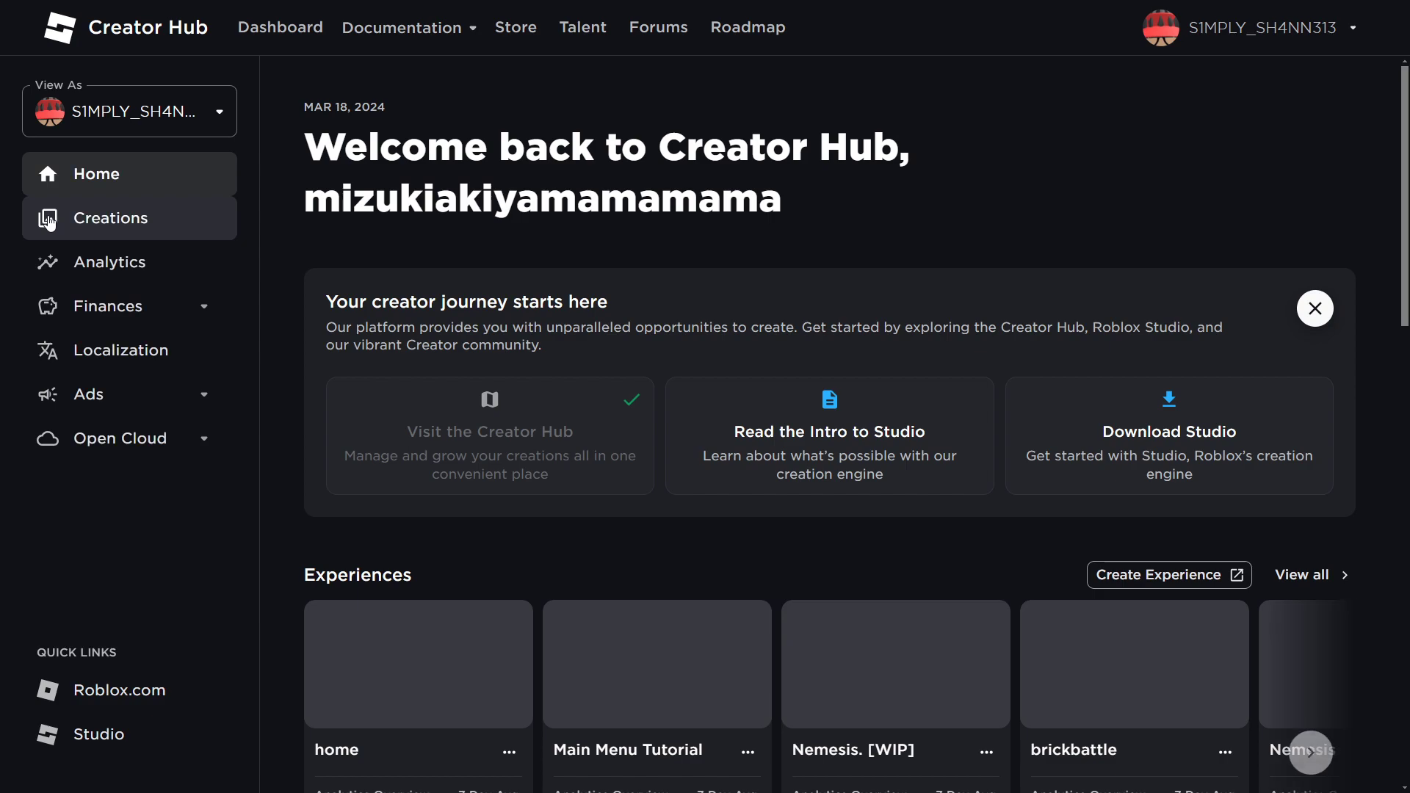
click(107, 234)
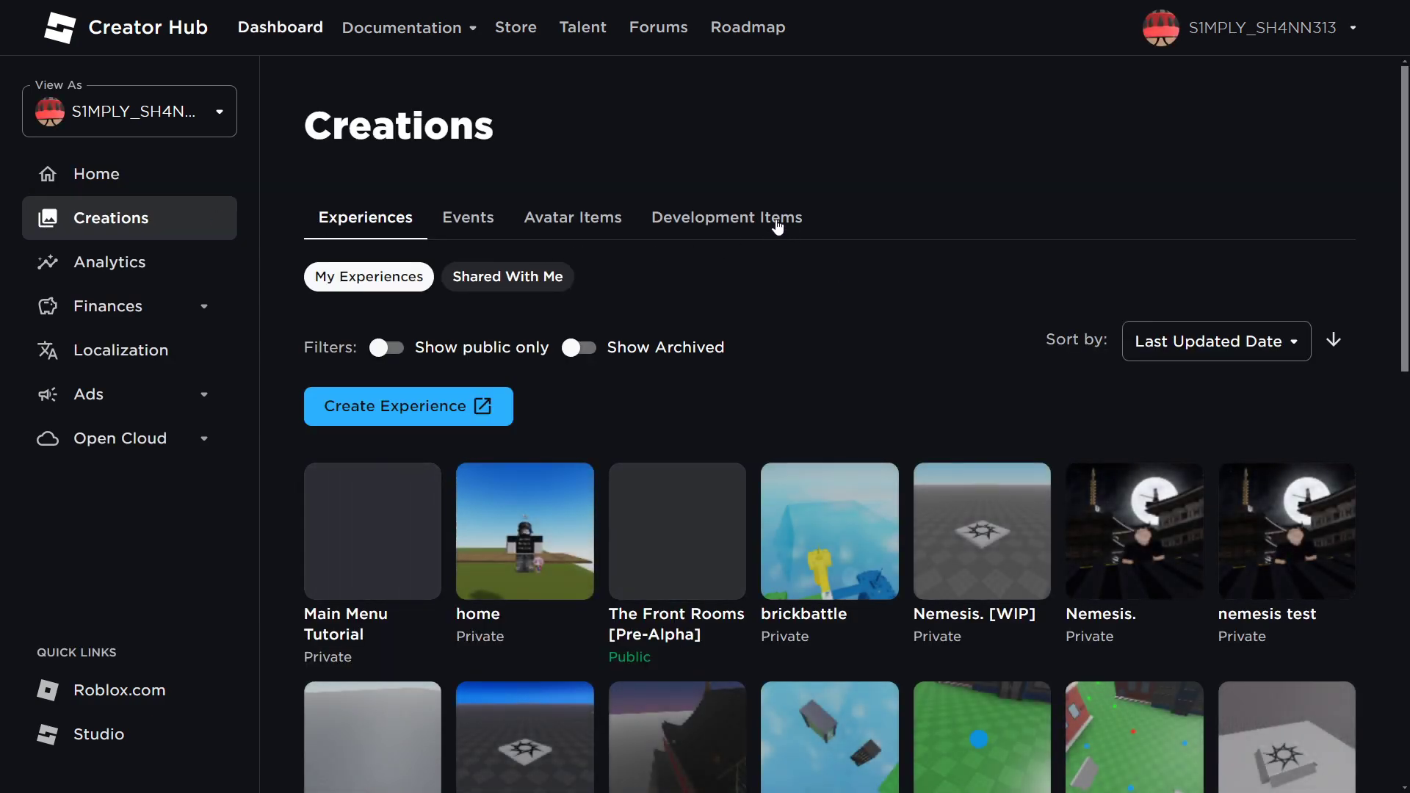
click(777, 222)
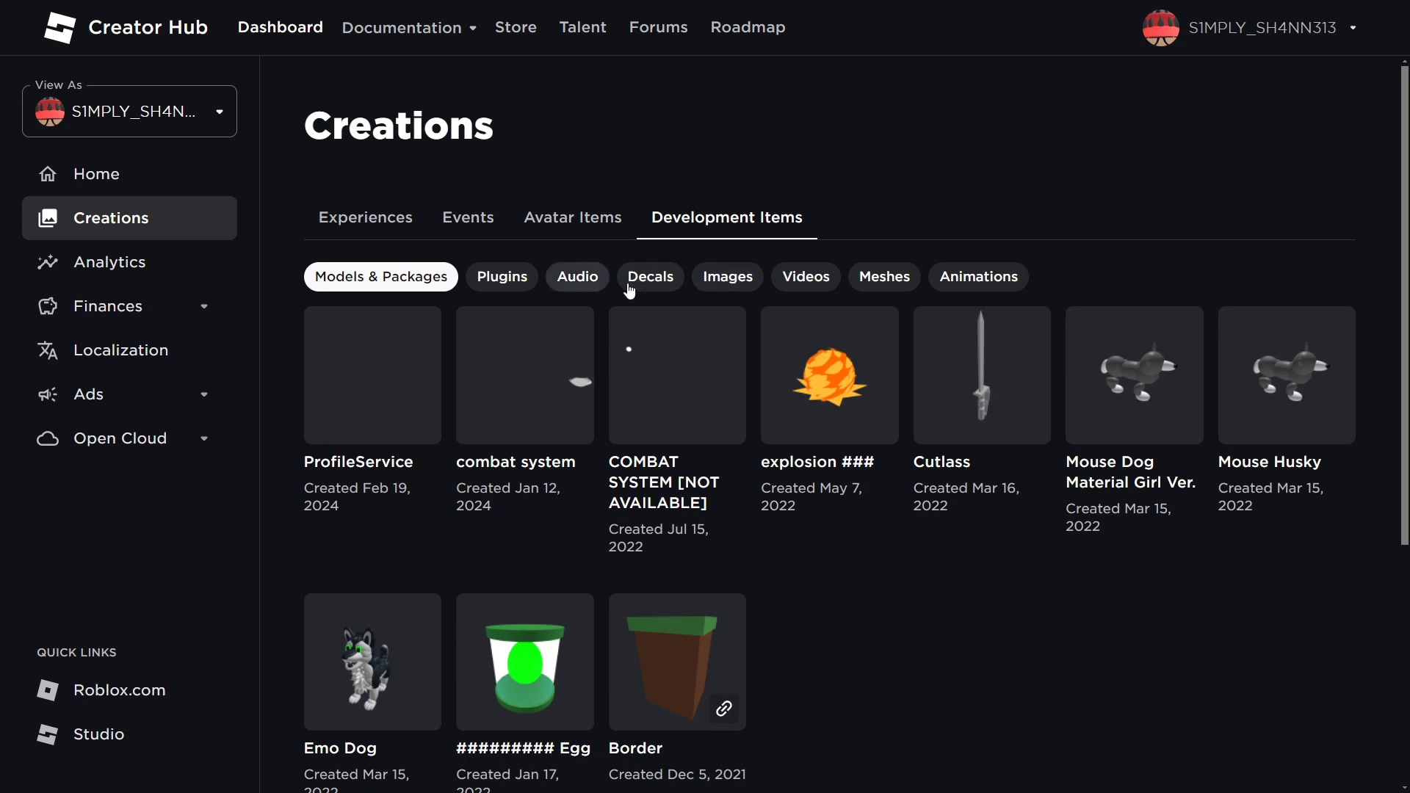
click(658, 279)
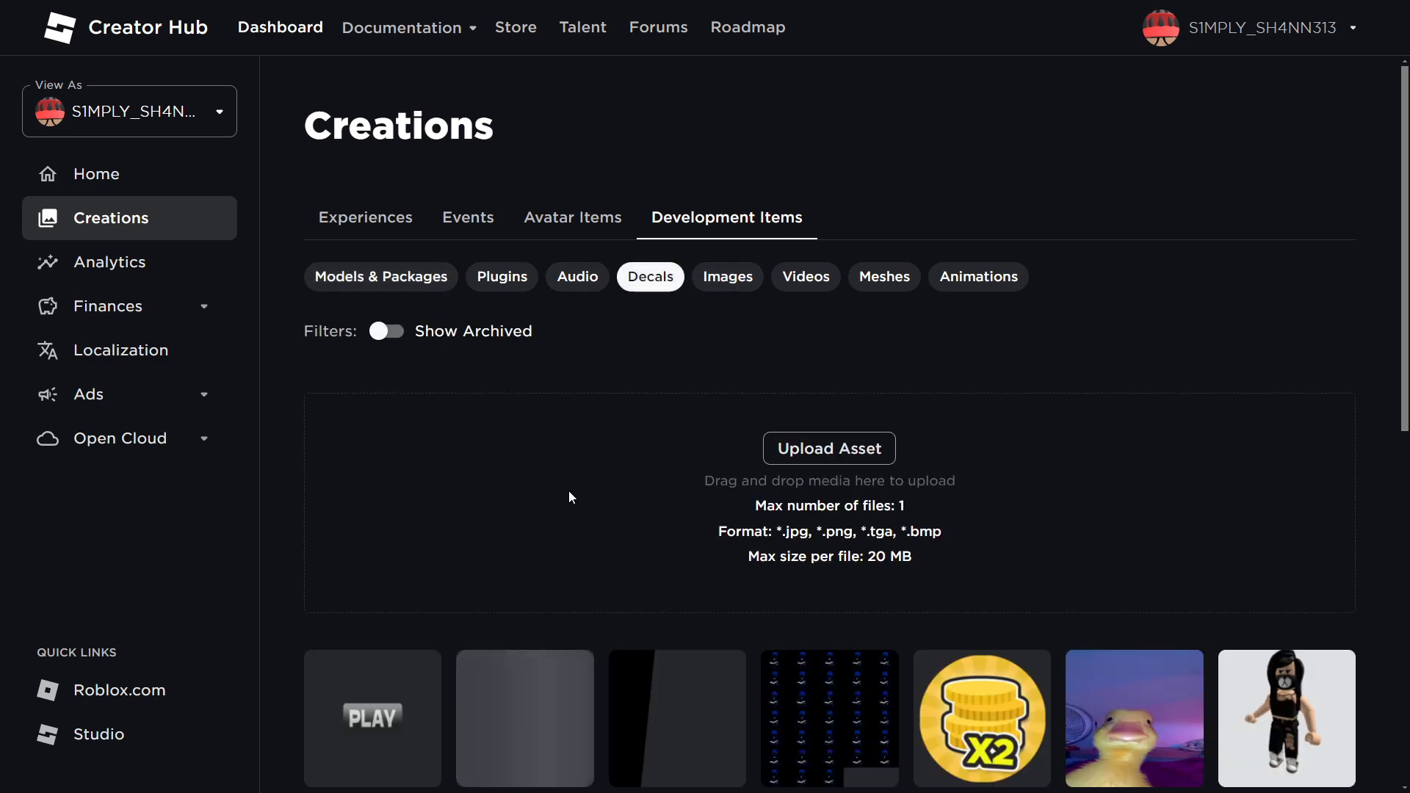
- Archive the existing playHover and PlayNormal decals
scroll(412, 465, down, 3)
click(417, 488)
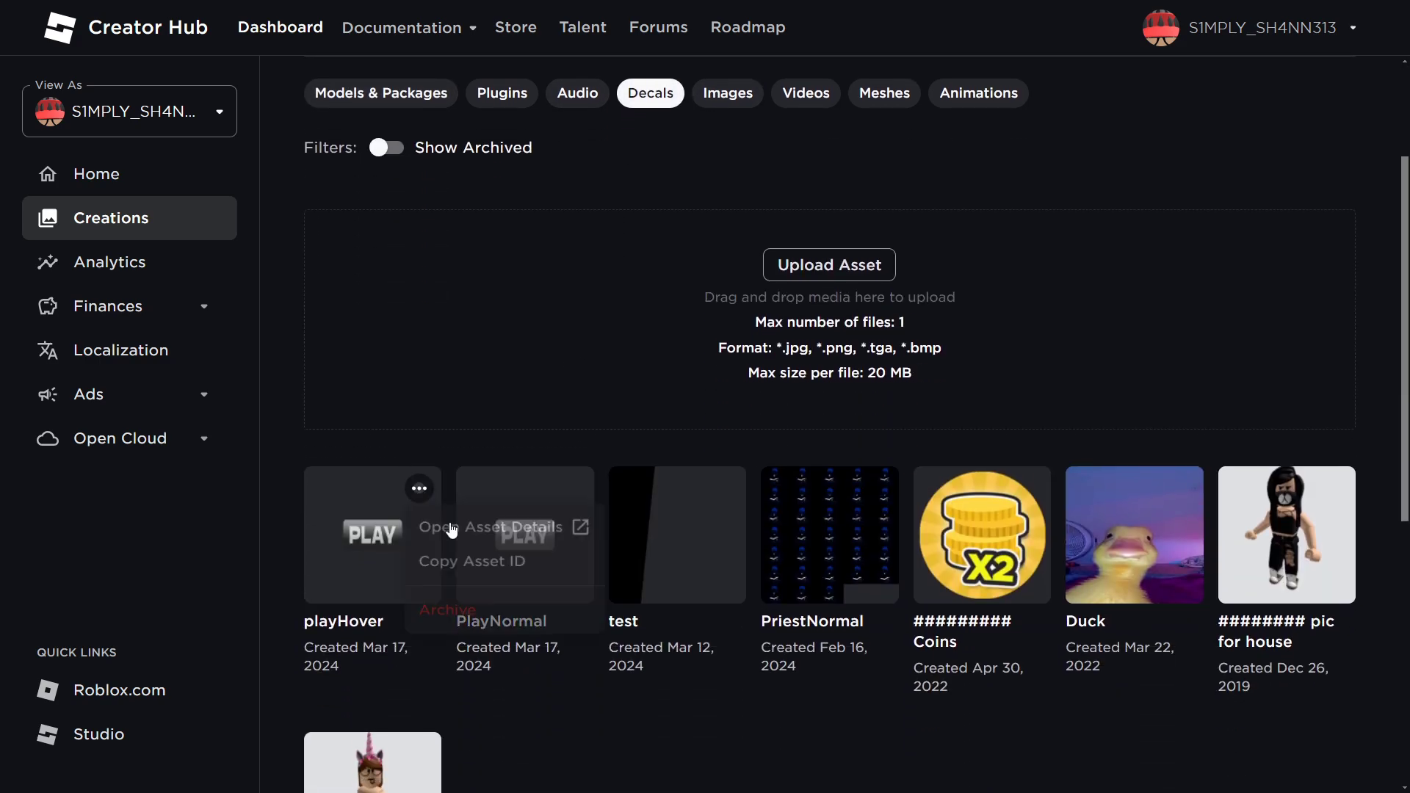
click(510, 614)
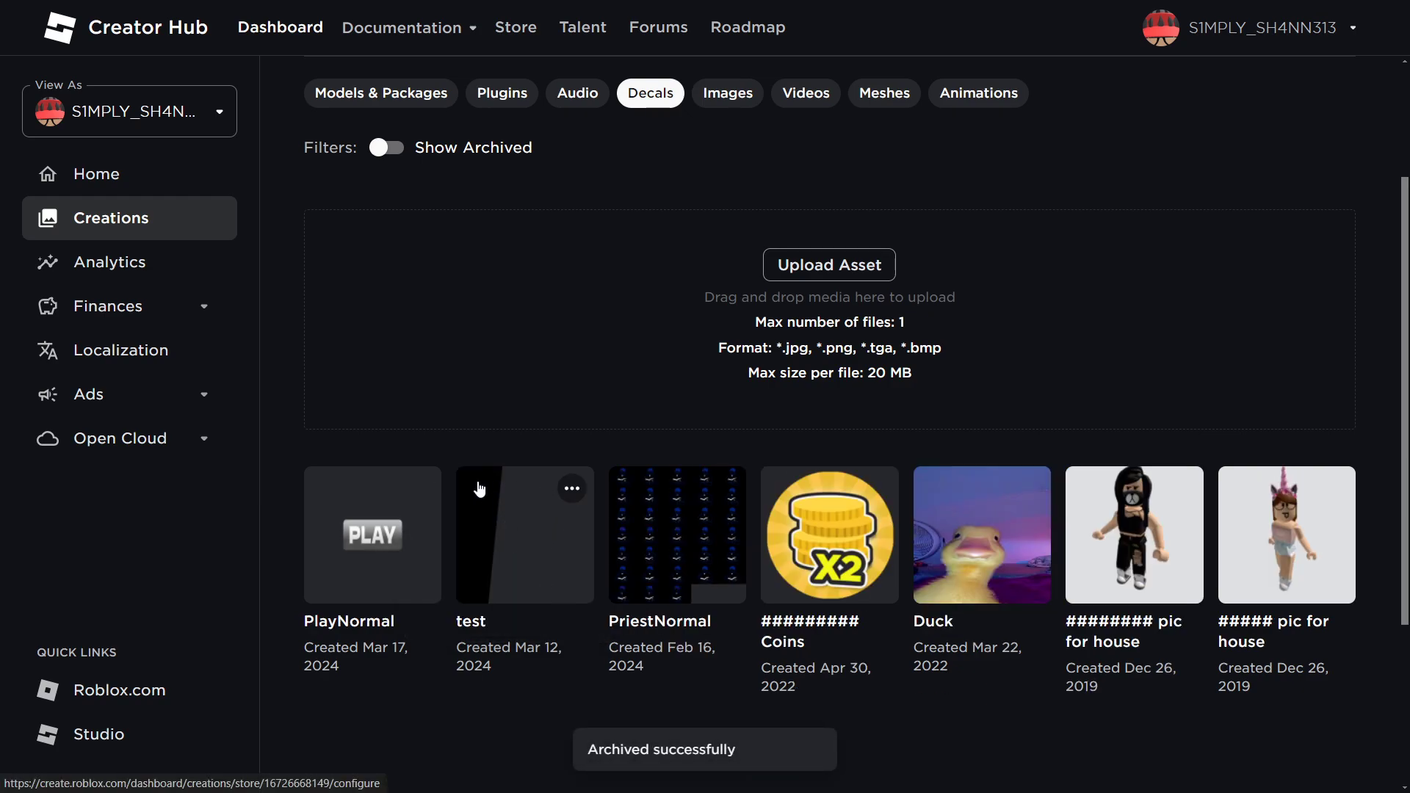
click(419, 488)
click(446, 613)
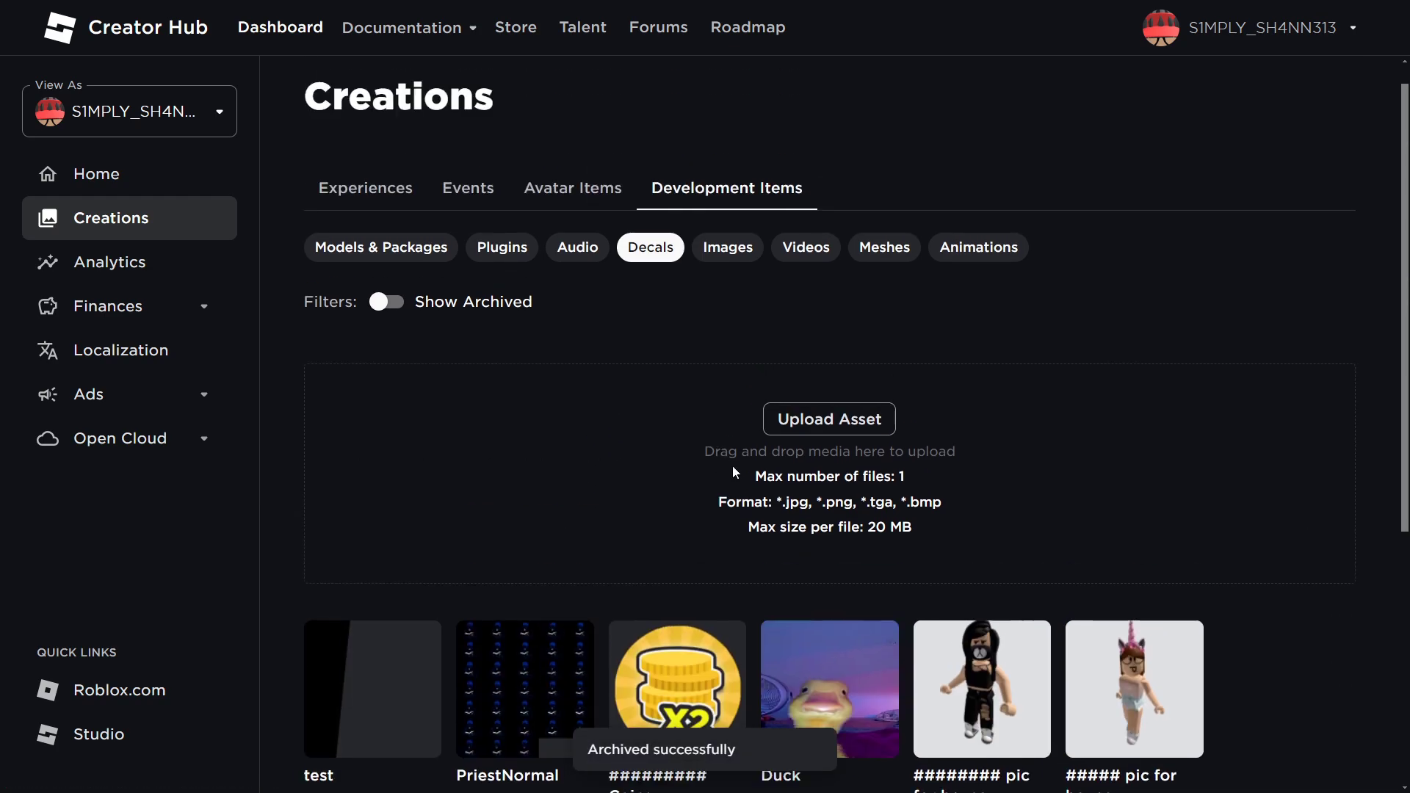
- Upload PlayButtonNormal (1).png as a decal named PlayButtonNormal, removing the (1) suffix from its name
click(806, 467)
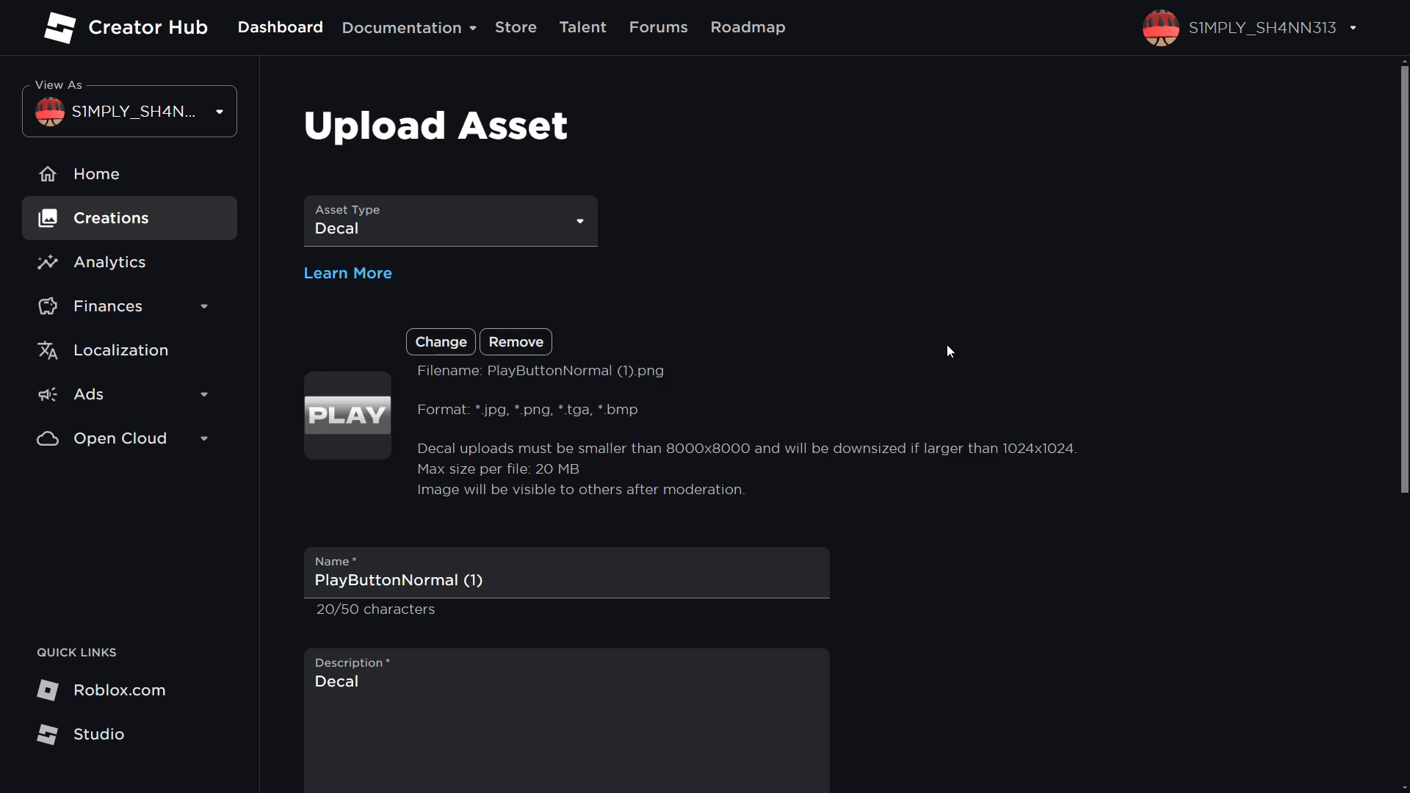
scroll(536, 484, down, 3)
drag(560, 397, 455, 397)
click(463, 391)
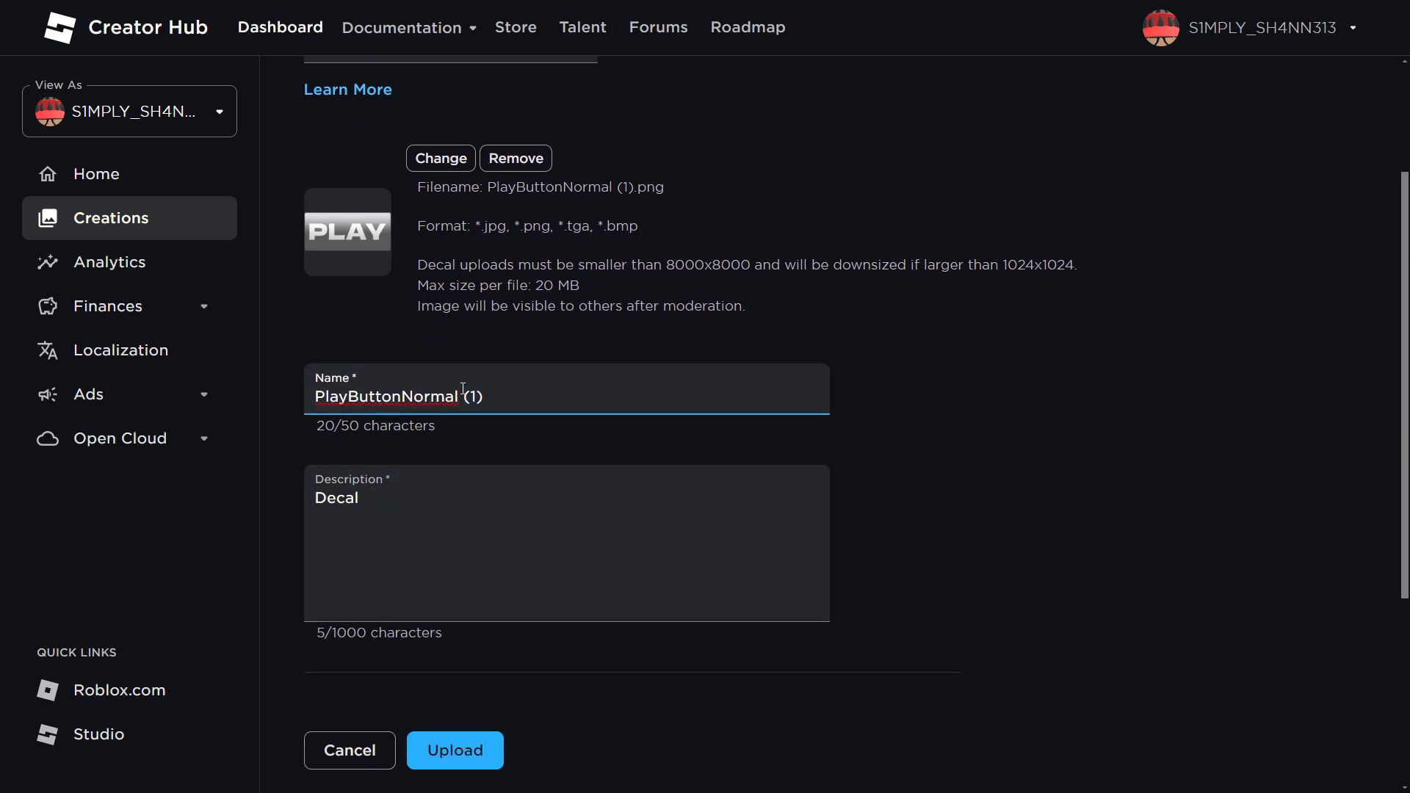
key(BackSpace)
key(BackSpace)
key(BackSpace)
key(BackSpace)
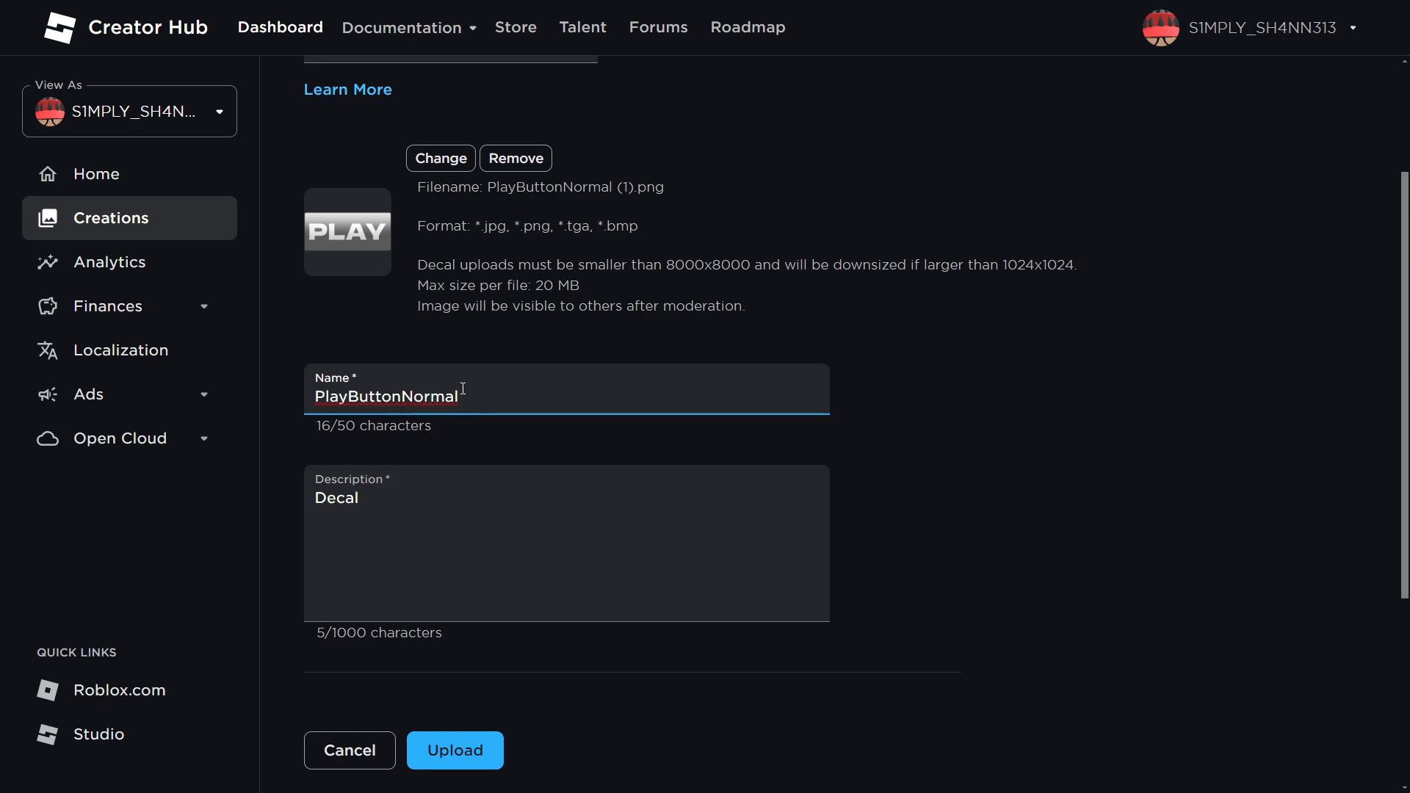
scroll(306, 430, down, 1)
click(479, 667)
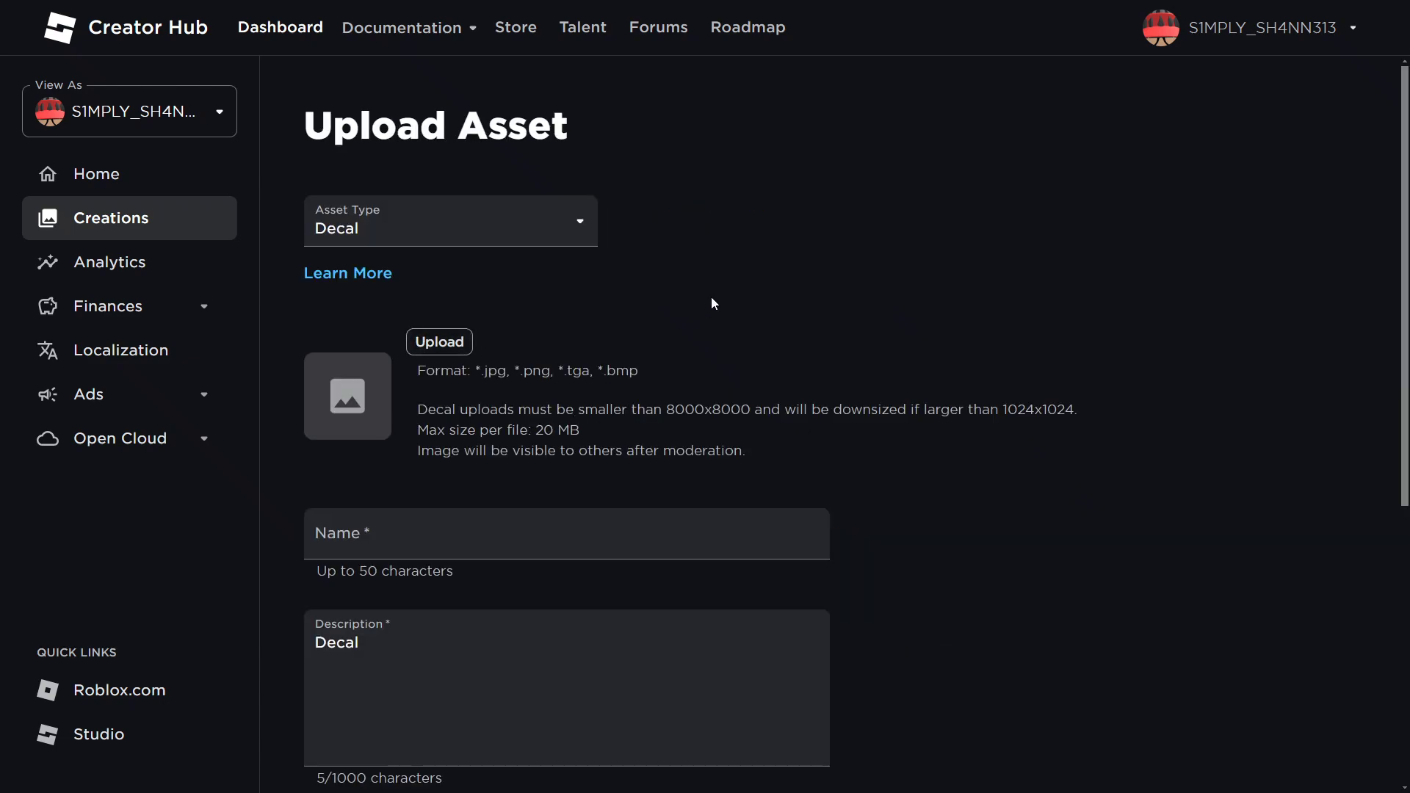
- Upload PlayButtonHover.png as a decal named PlayButtonHover
scroll(532, 365, down, 1)
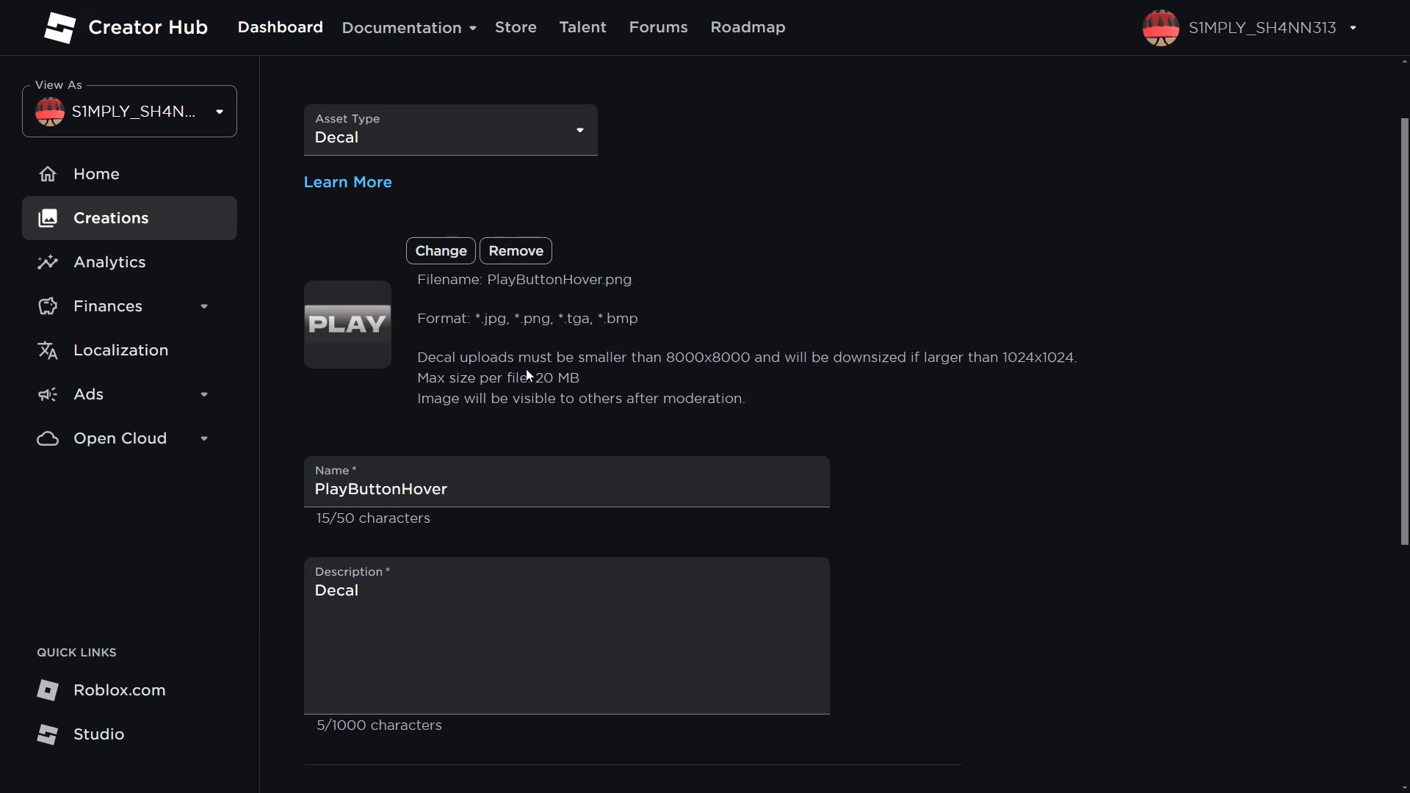
scroll(531, 365, down, 1)
click(328, 390)
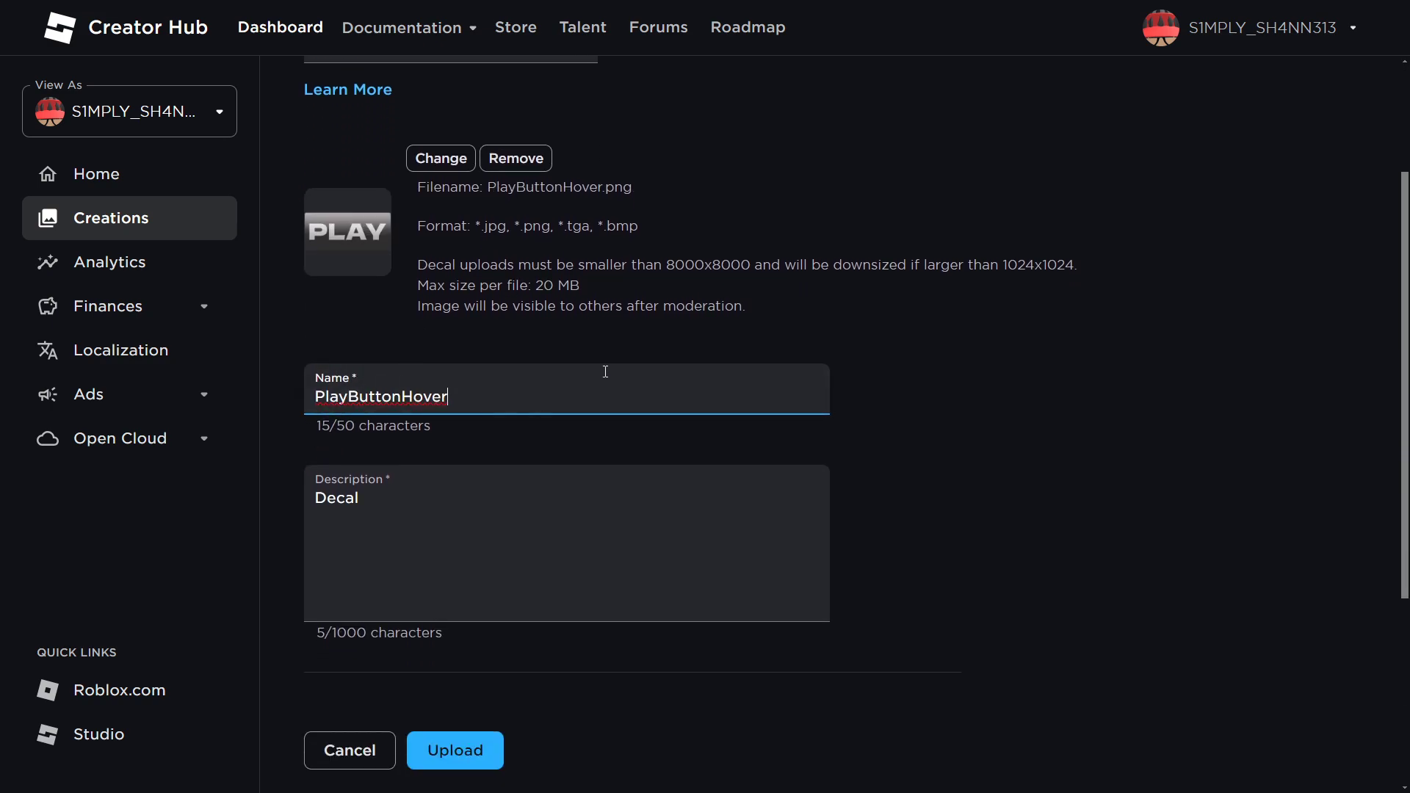
scroll(506, 457, down, 4)
click(441, 441)
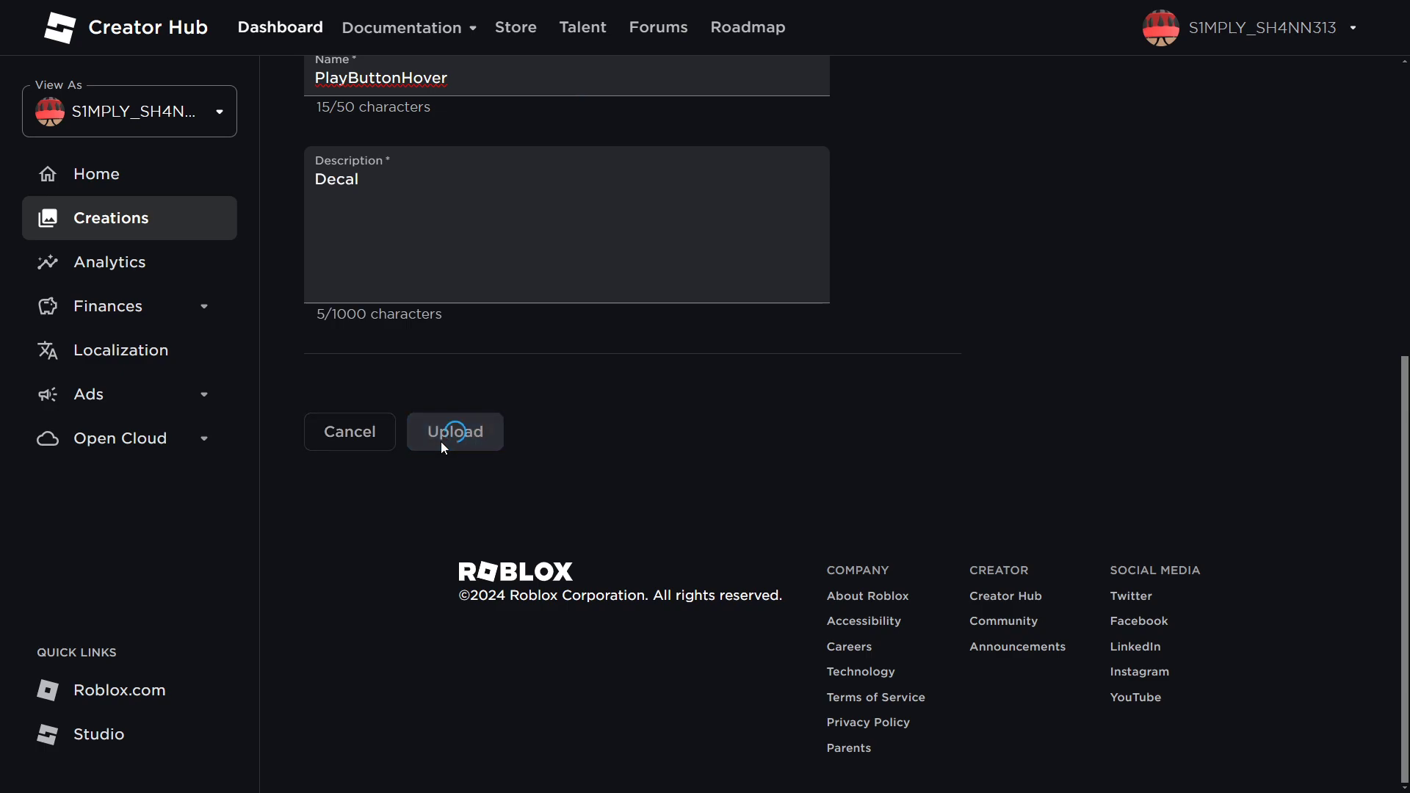
scroll(605, 332, down, 2)
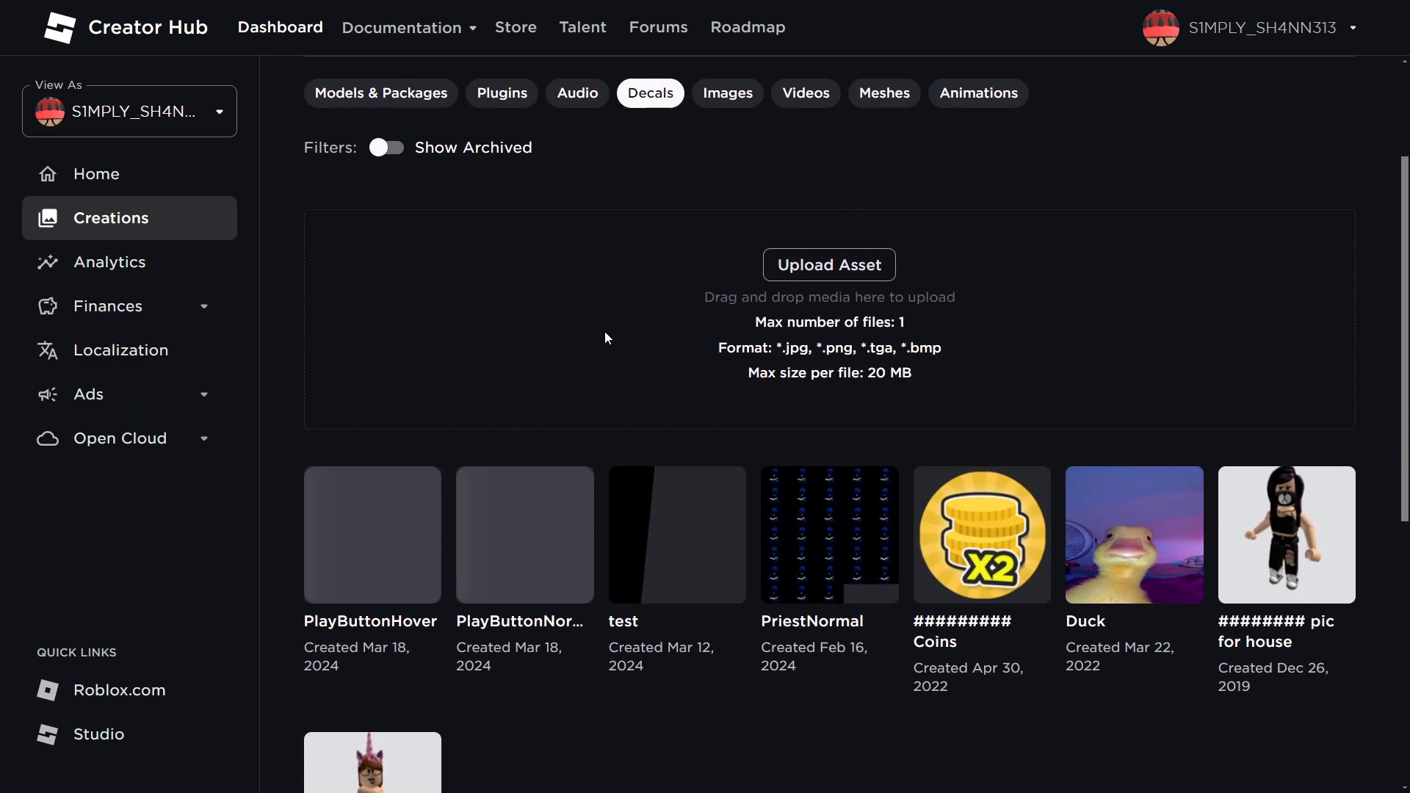
scroll(690, 465, up, 2)
scroll(595, 358, down, 1)
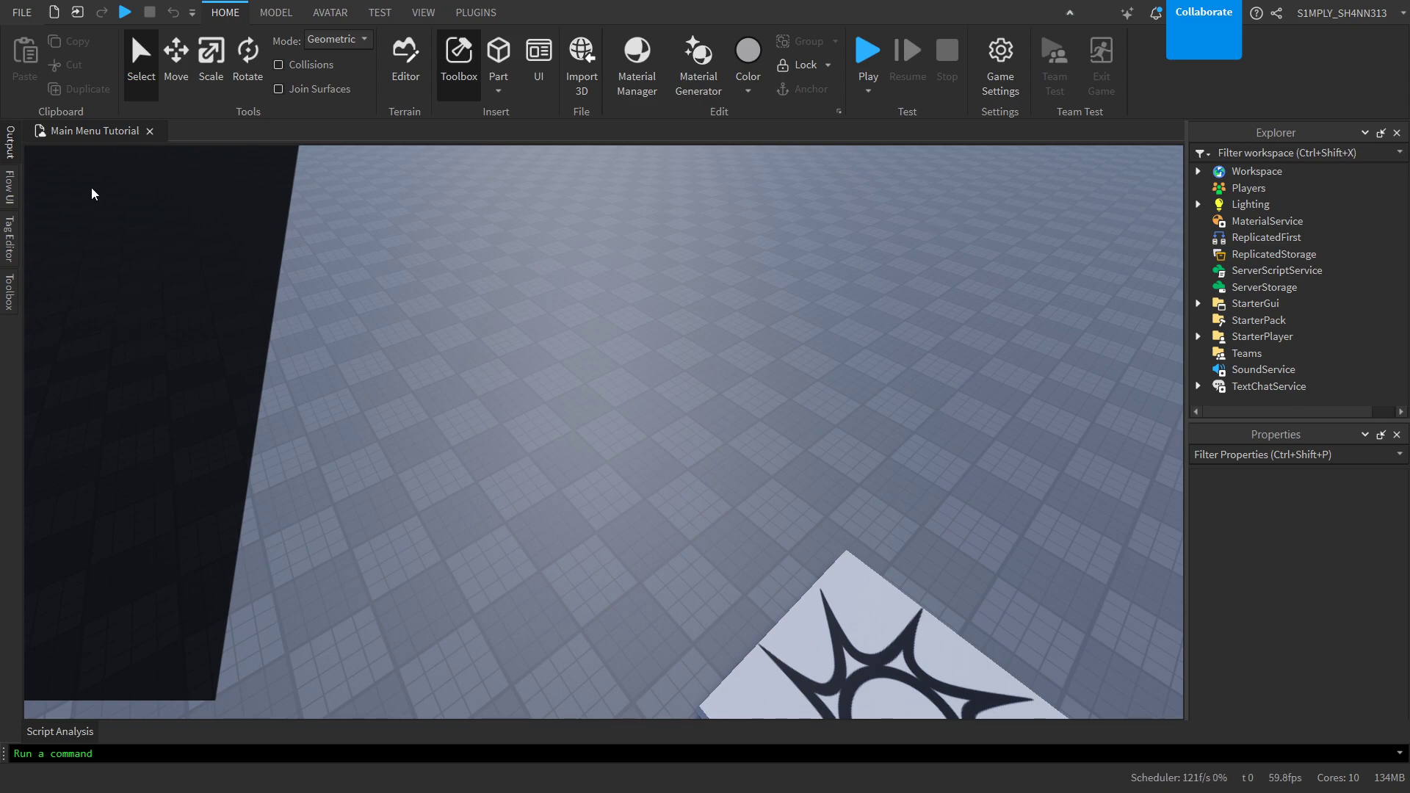
- In Roblox Studio, select the Base image label inside StarterGui's MainMenu and stretch its lower edge to the viewport's bottom edge
drag(38, 152, 528, 704)
click(1198, 304)
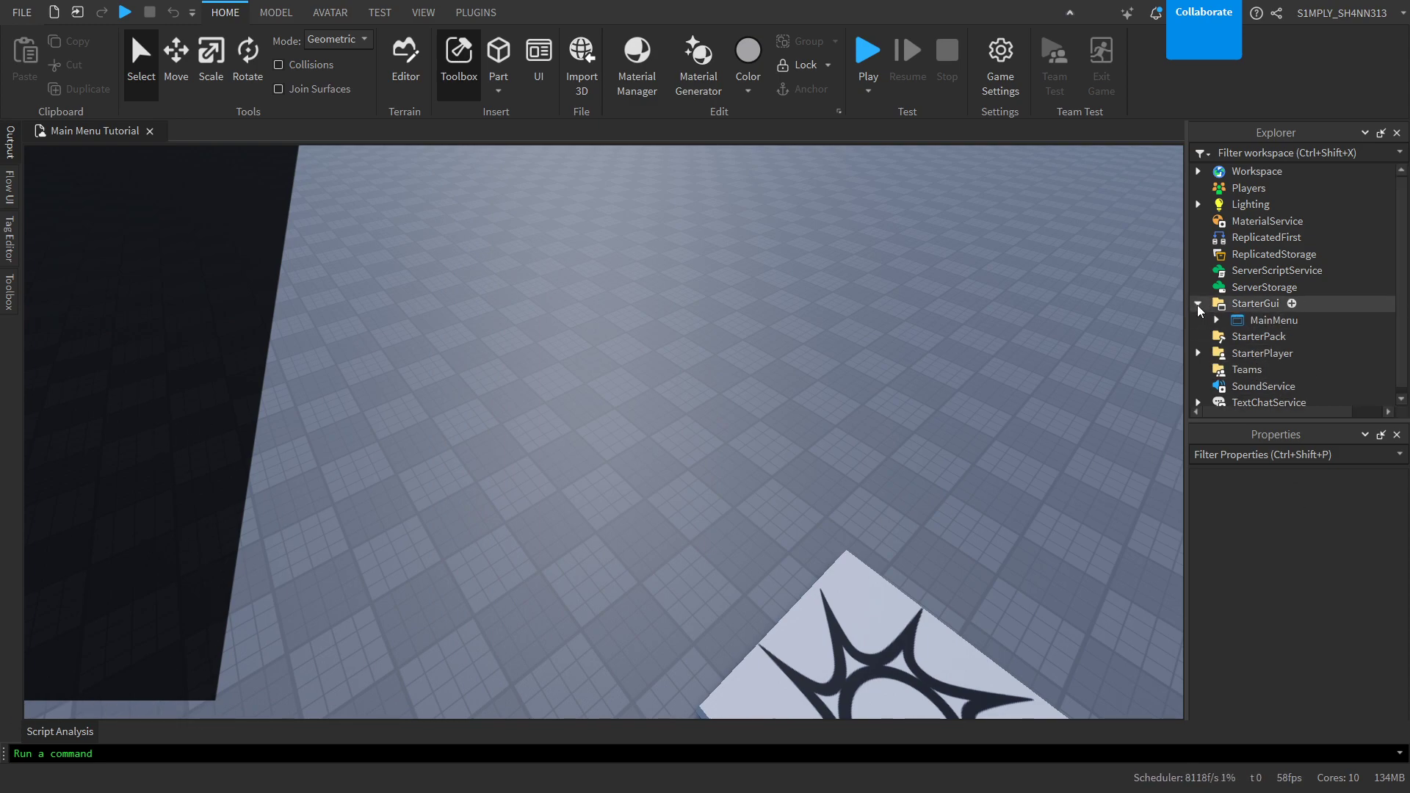
click(1216, 321)
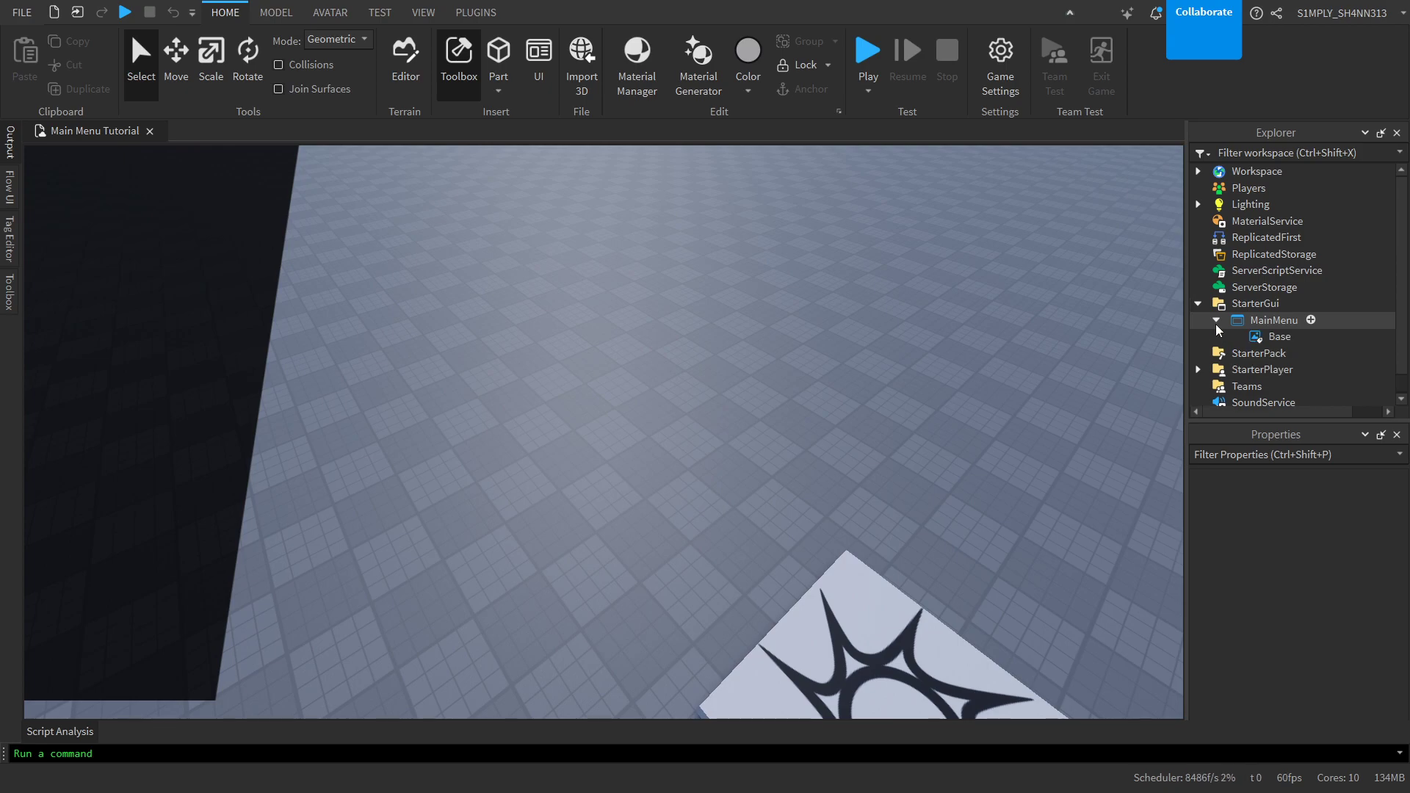
click(1259, 335)
drag(433, 700, 436, 717)
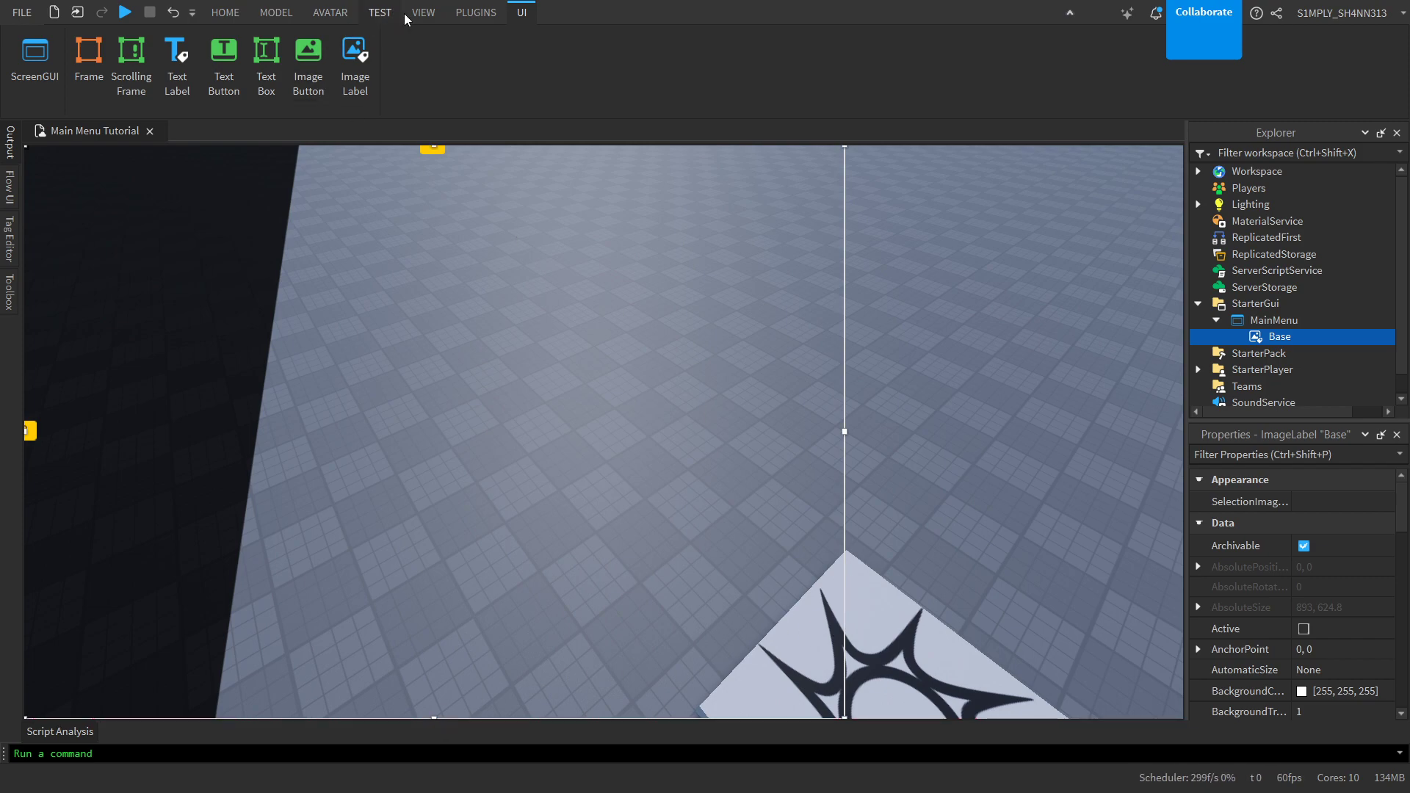
- Convert the Base image label's position and size to Scale with AutoScale Lite's Unit Conversion
click(475, 13)
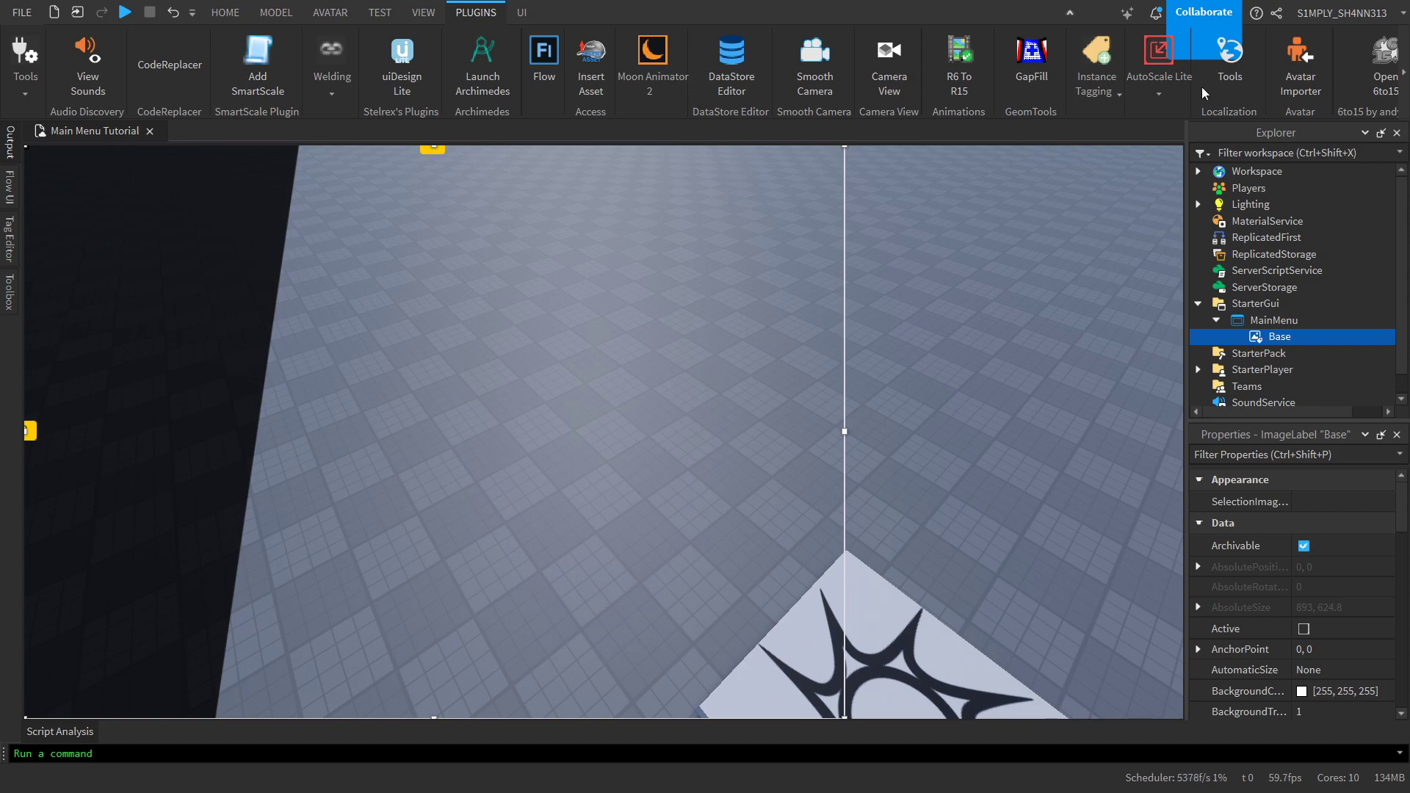
click(1159, 94)
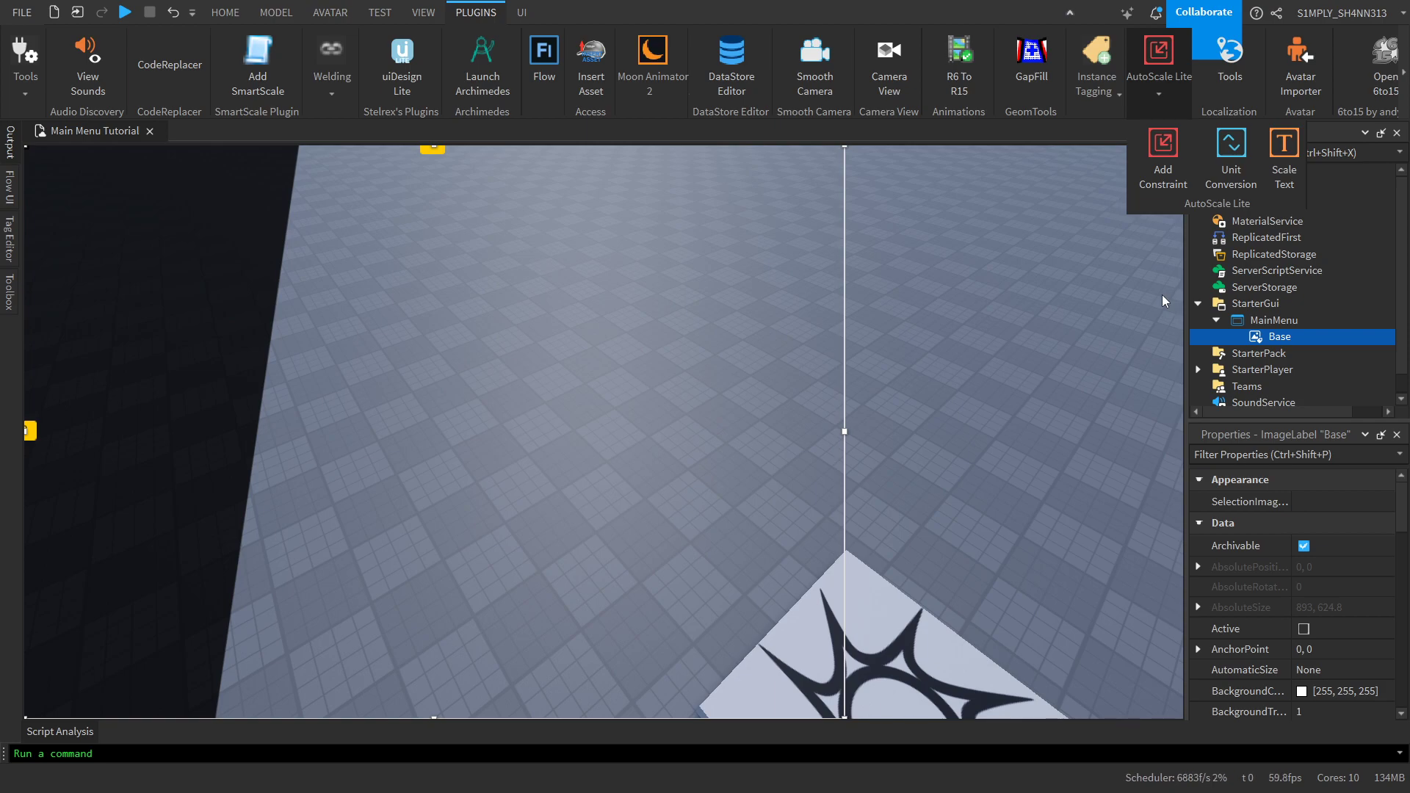
click(1228, 146)
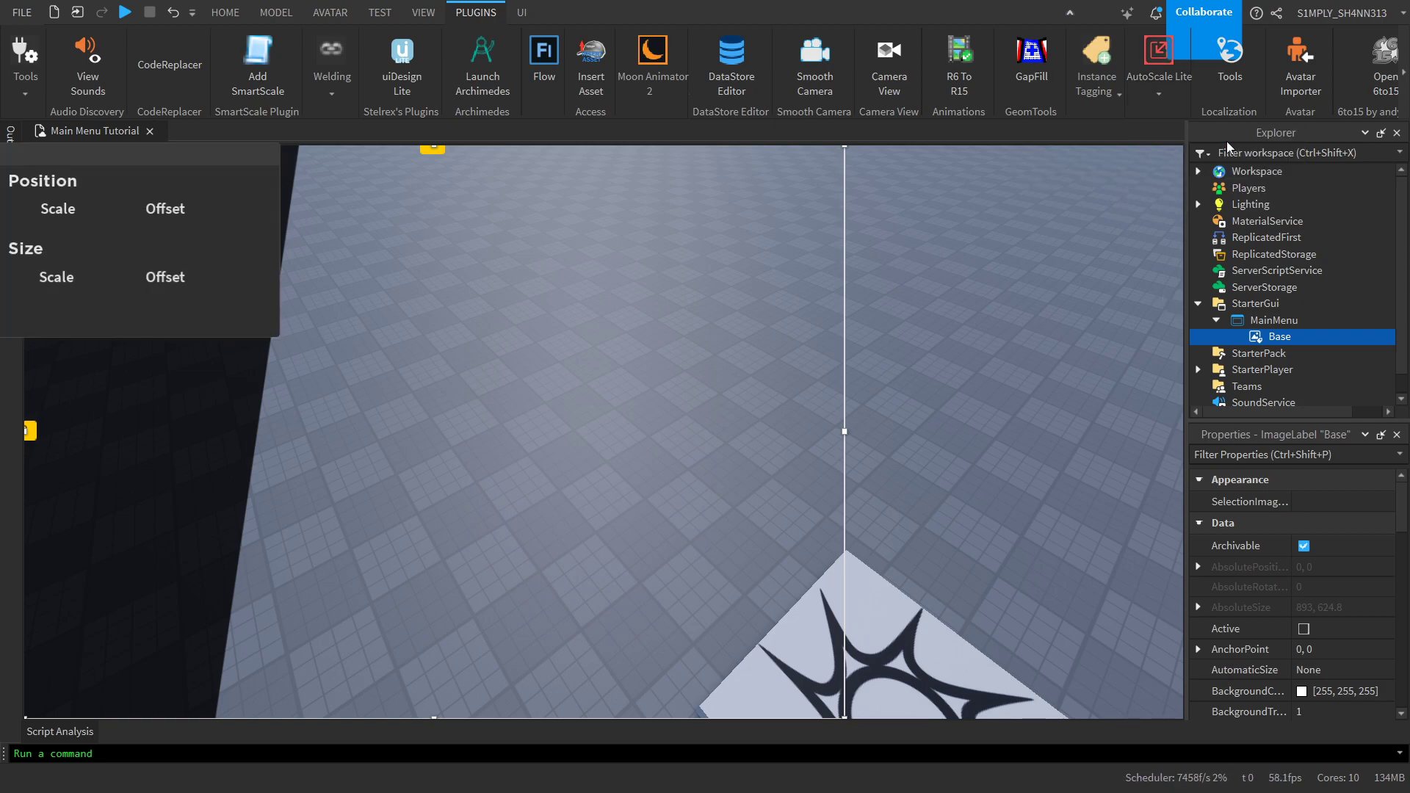
click(47, 210)
click(70, 279)
click(267, 156)
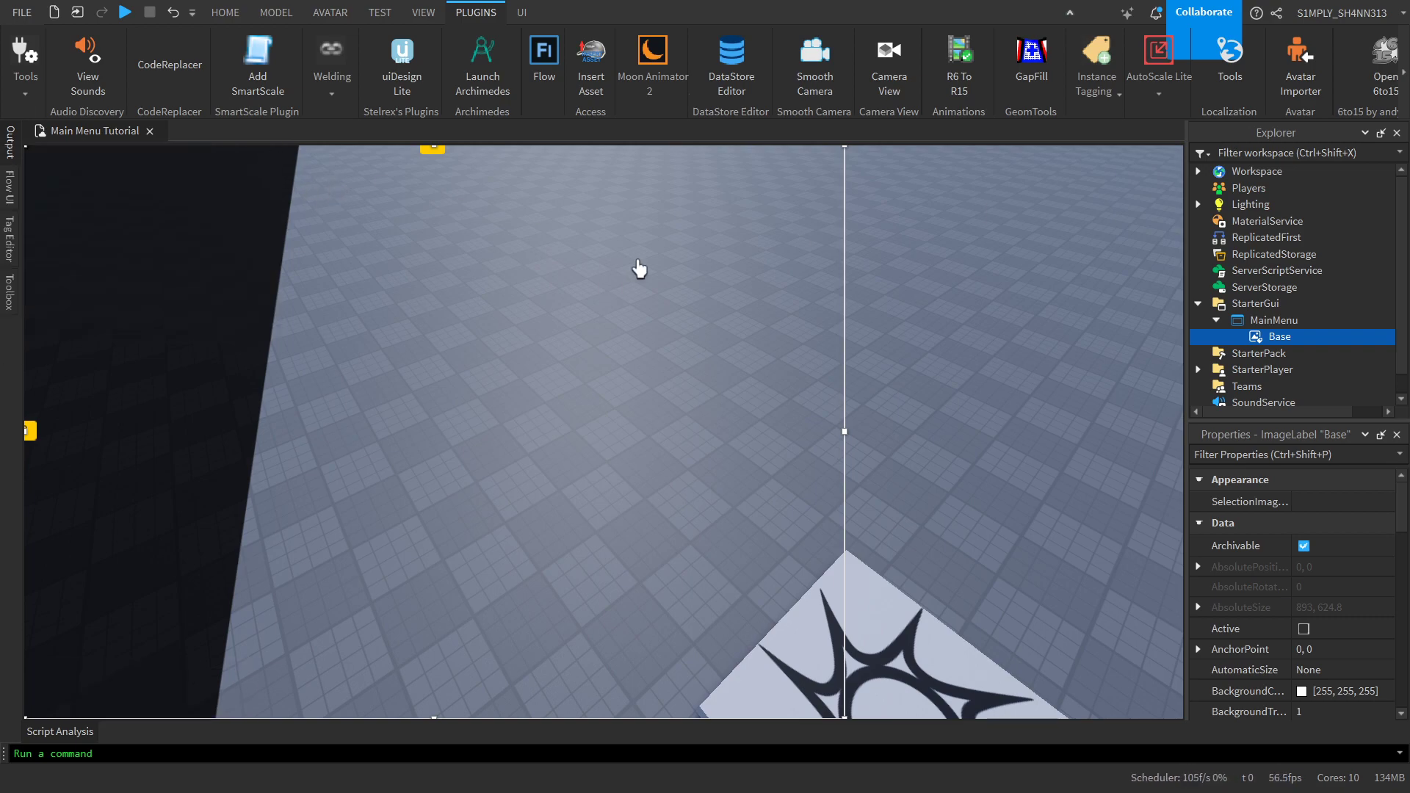
click(994, 359)
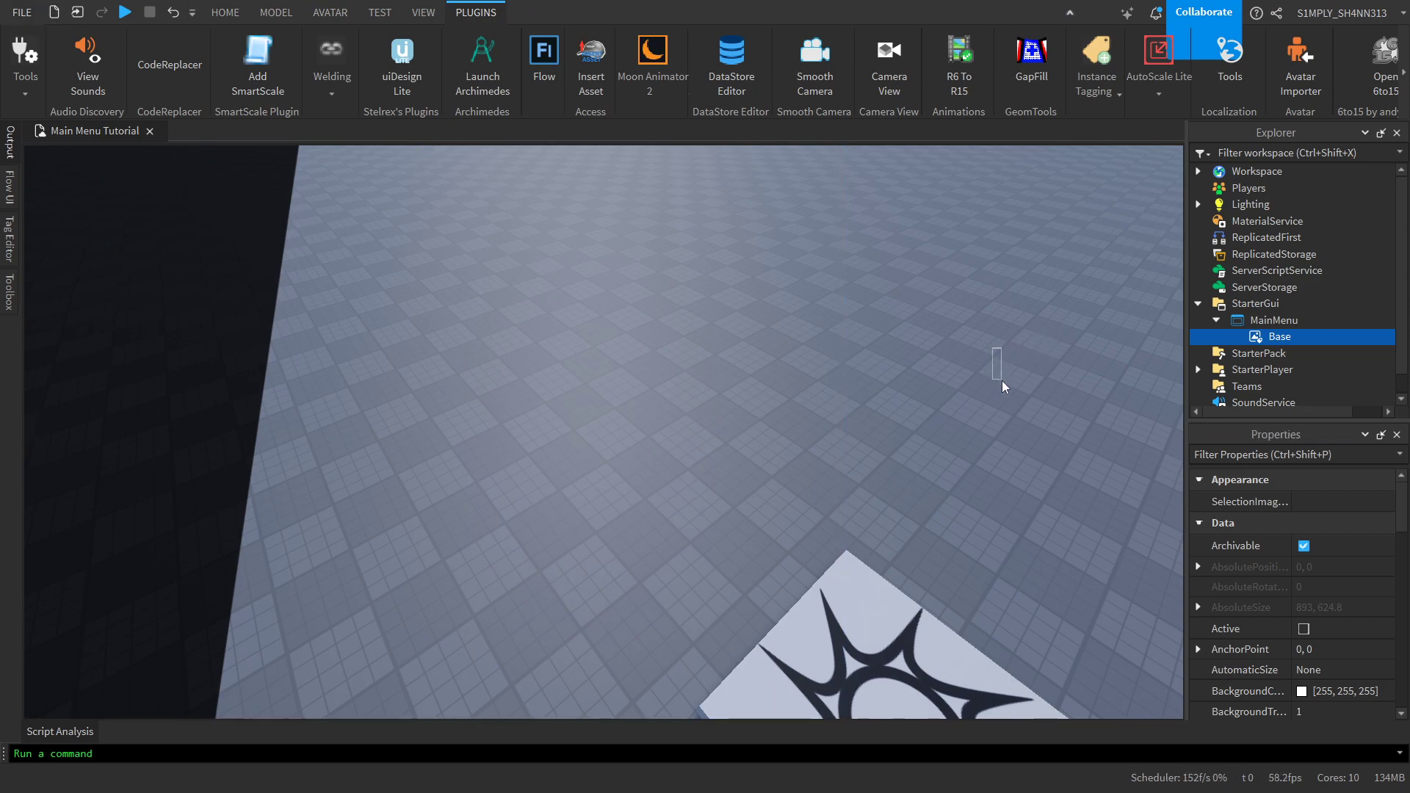
right_click(880, 421)
key(w)
key(d)
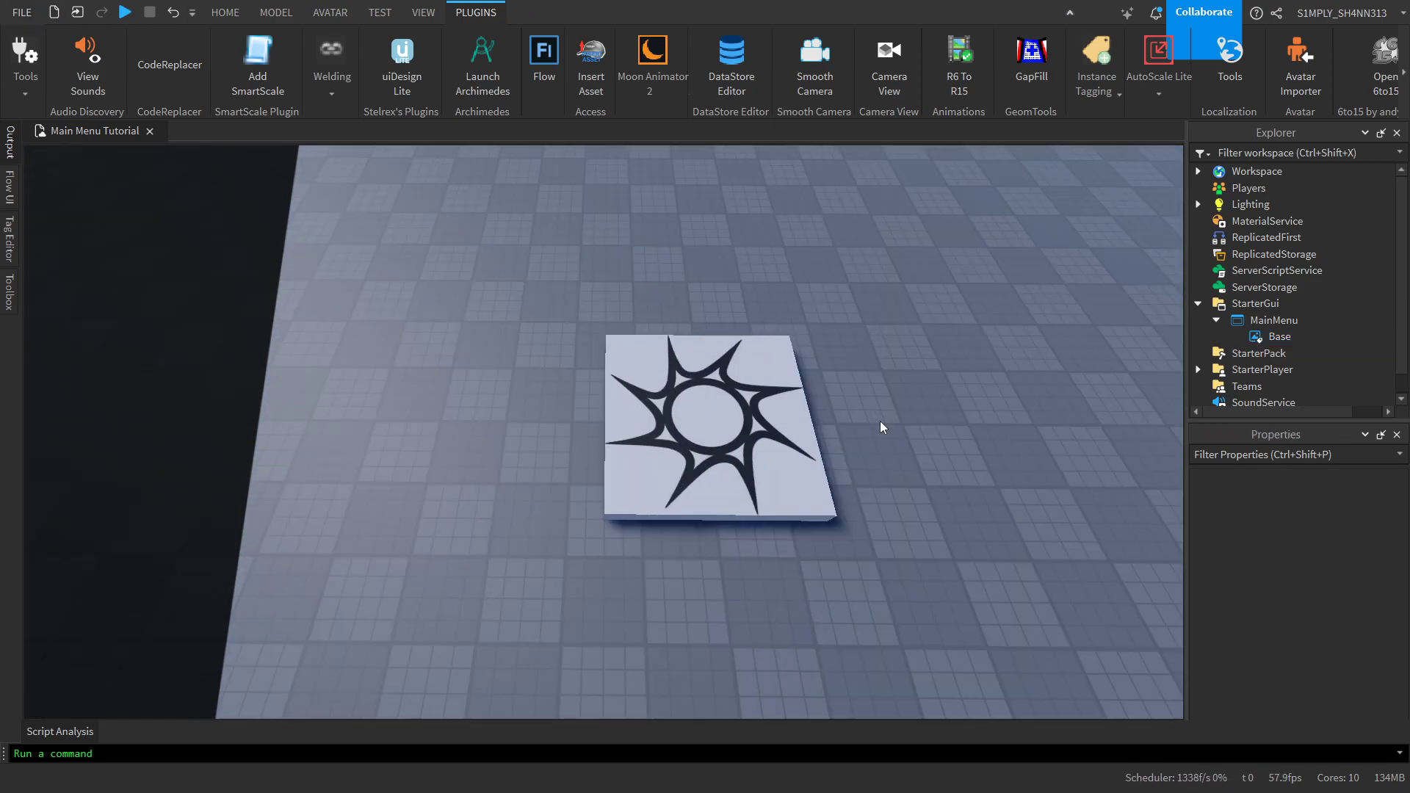
key(a)
key(s)
key(a)
key(w)
key(d)
mouse_move(1294, 336)
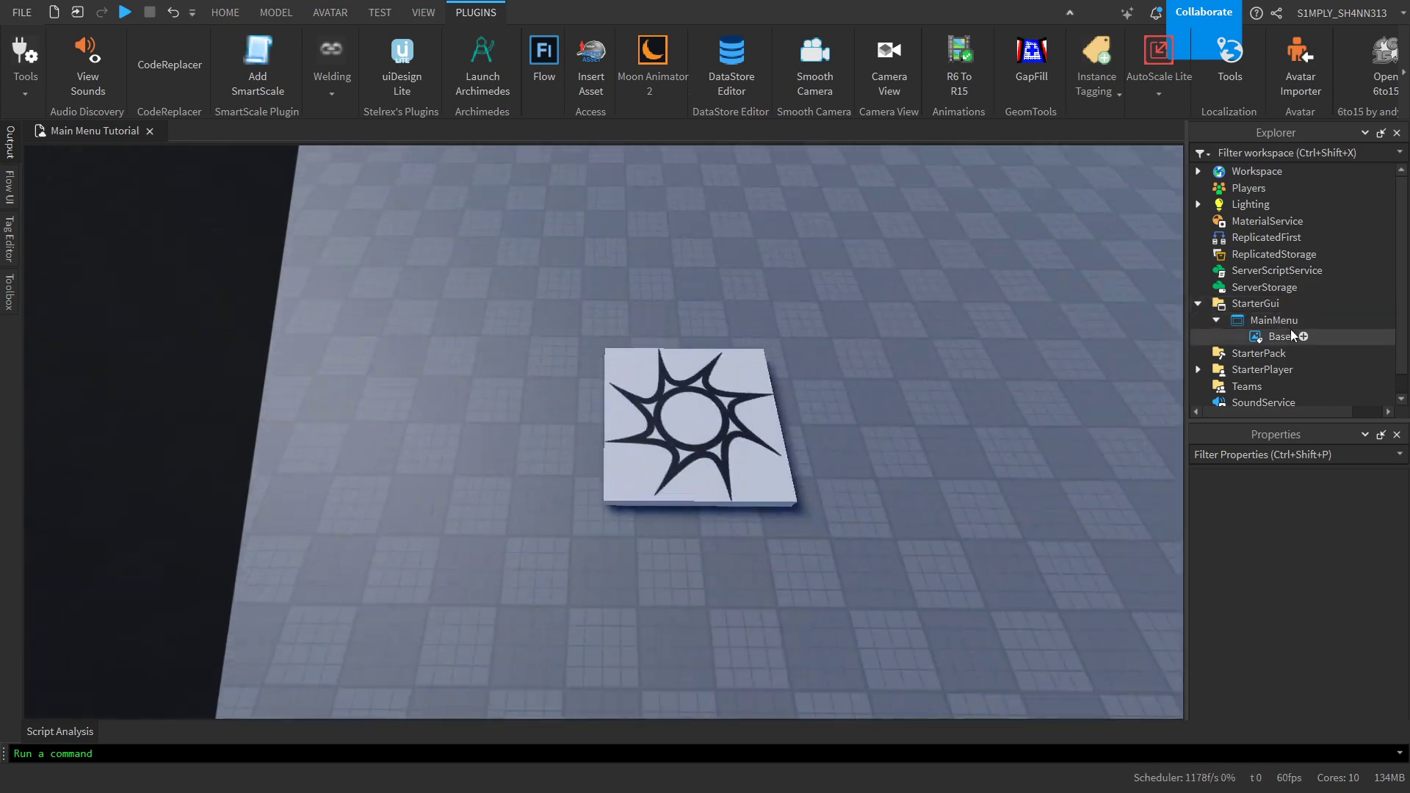
key(s)
key(a)
- Insert an ImageButton inside the Base image label and copy the asset ID of PlayButtonNormal from My Images in the Toolbox
click(1303, 337)
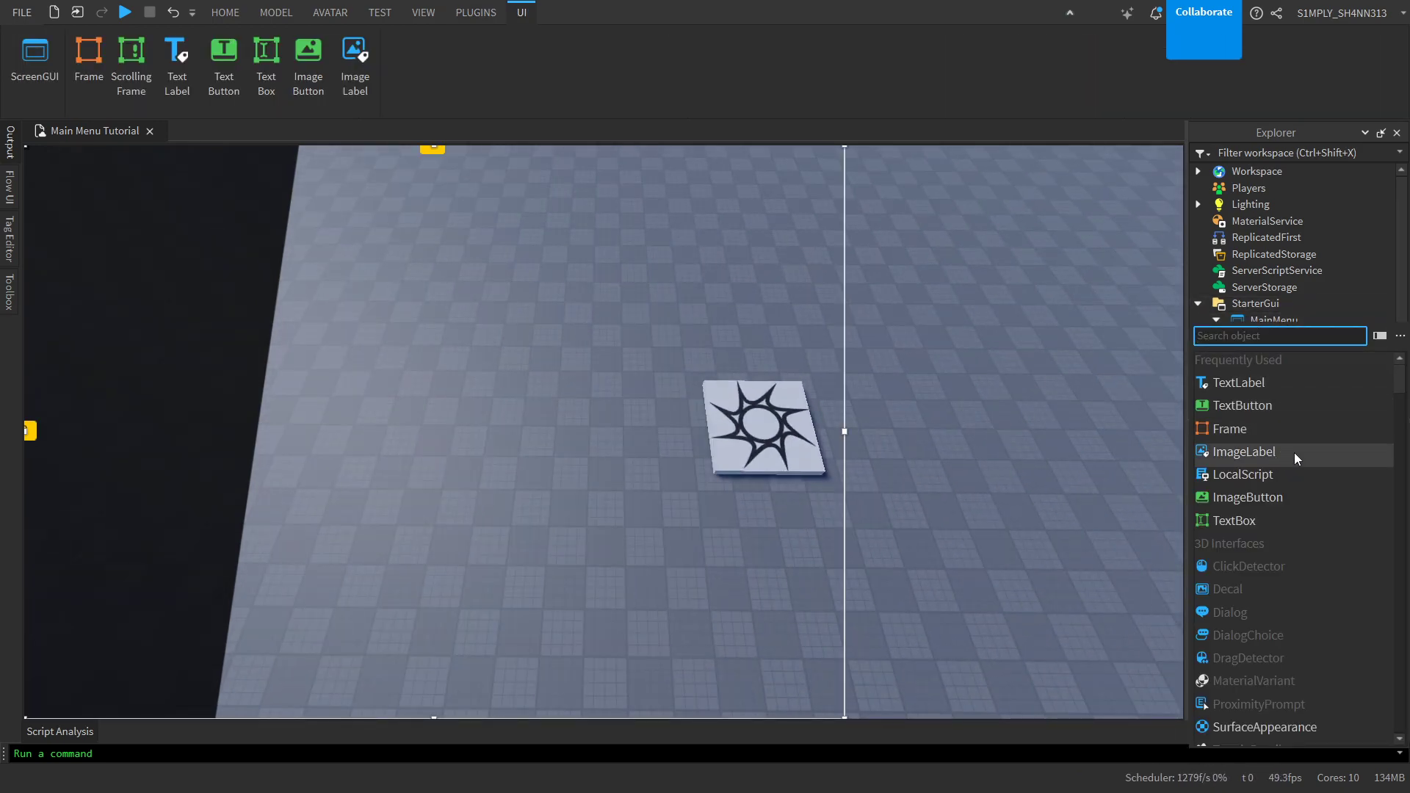
click(1272, 497)
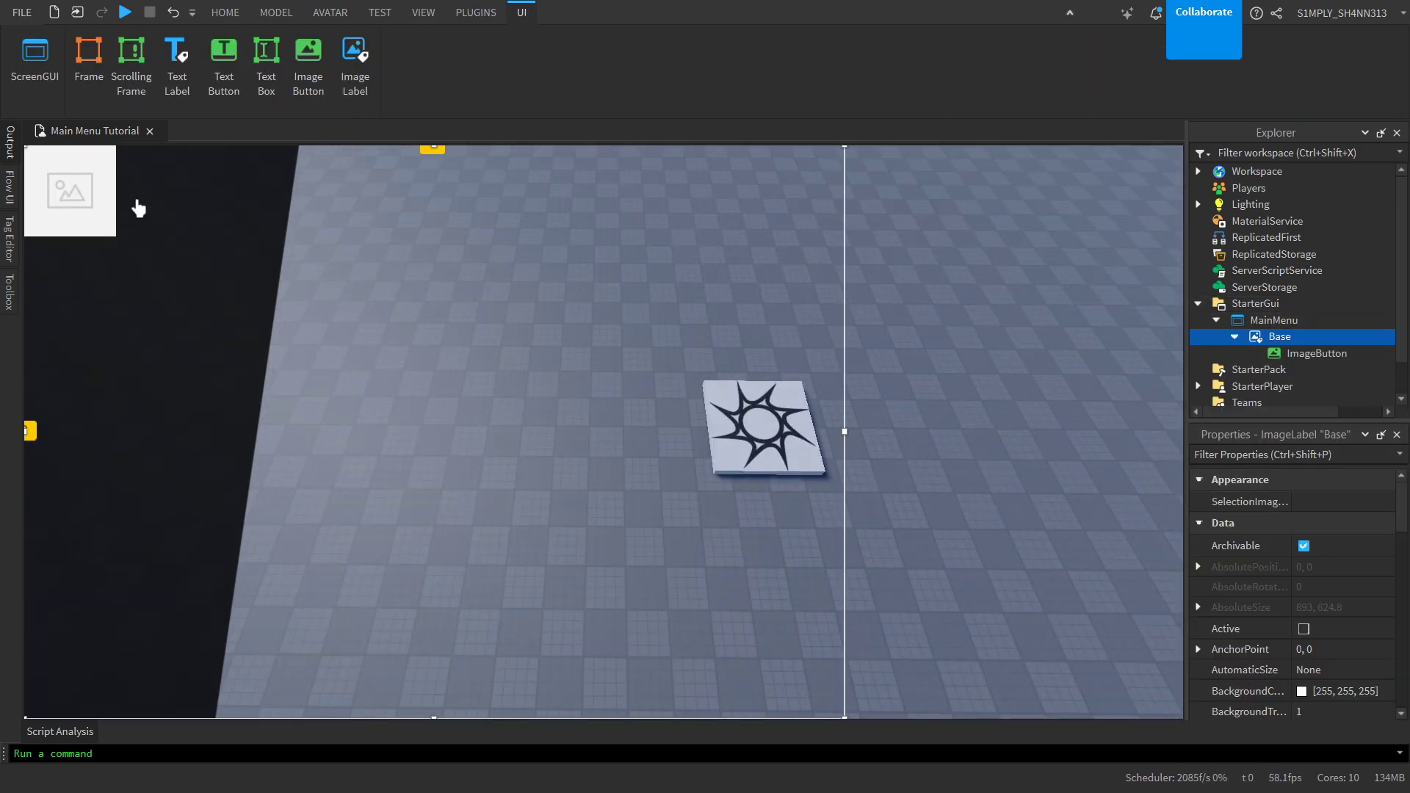
click(5, 286)
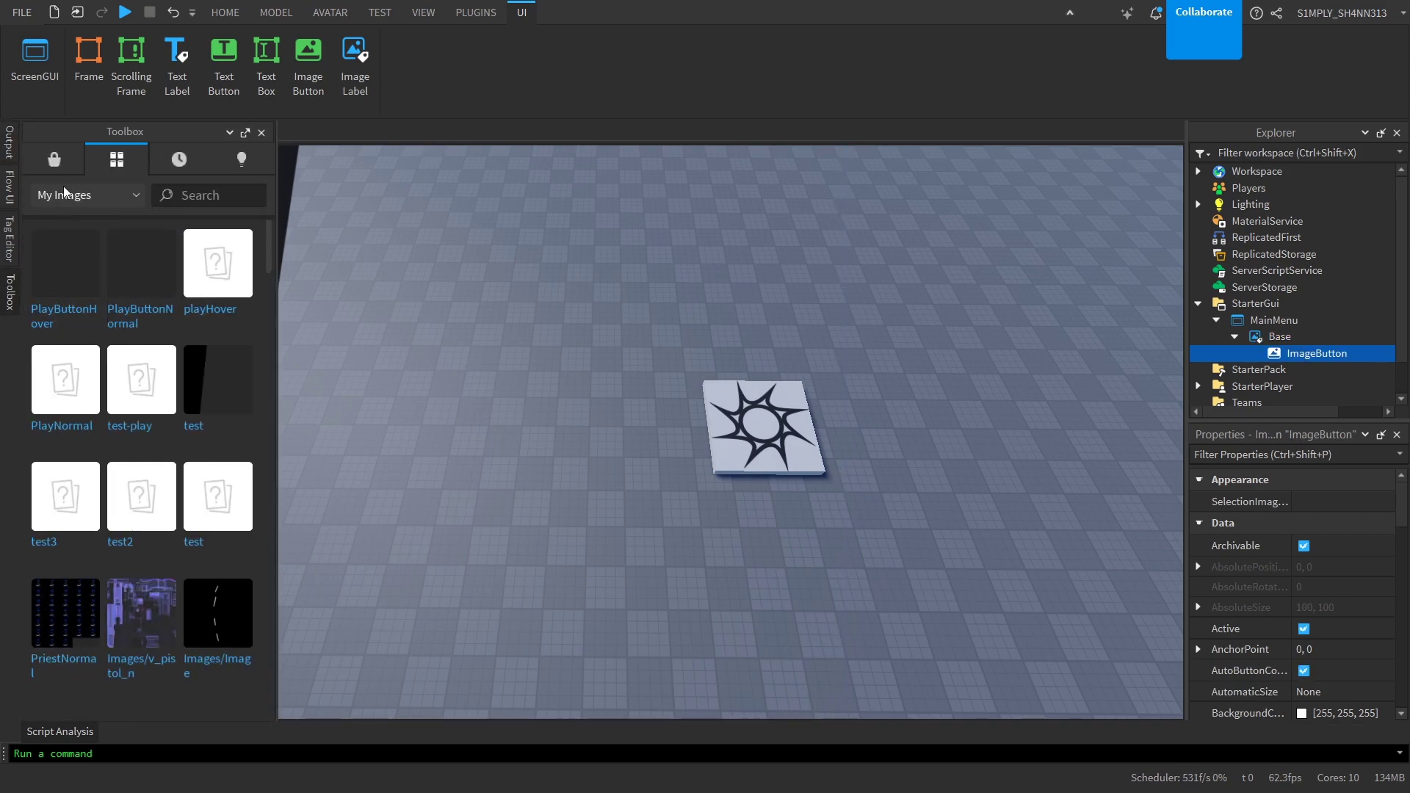
click(106, 163)
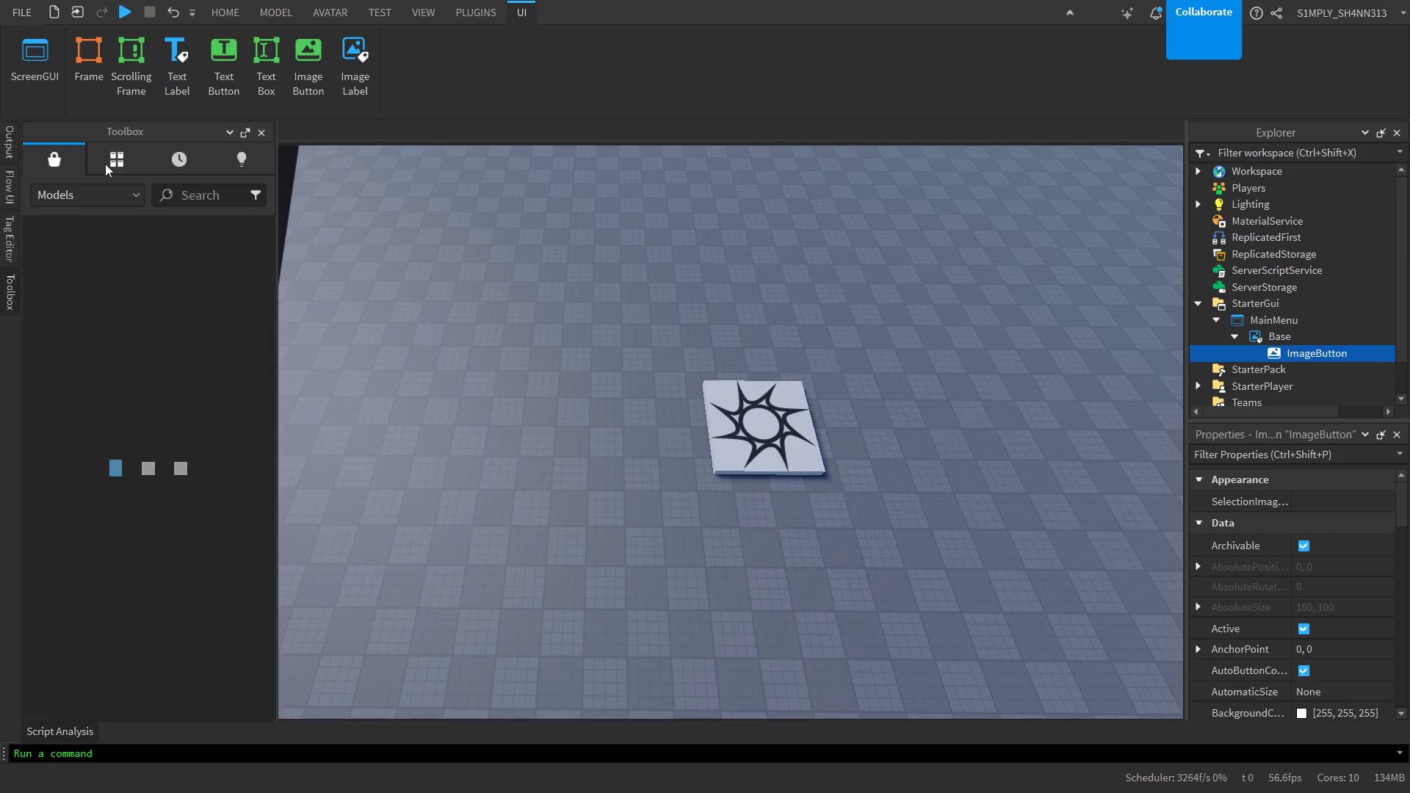
click(75, 191)
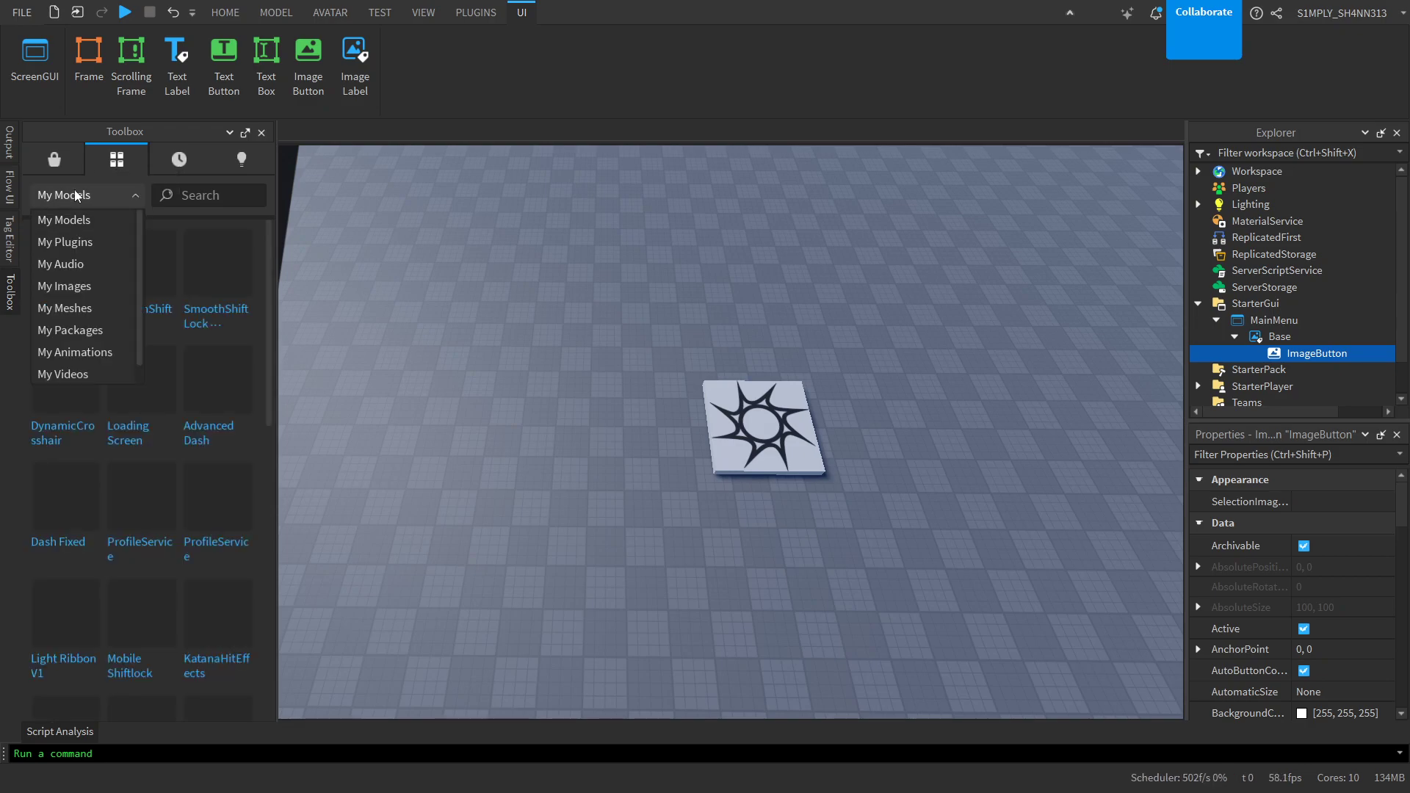
click(74, 284)
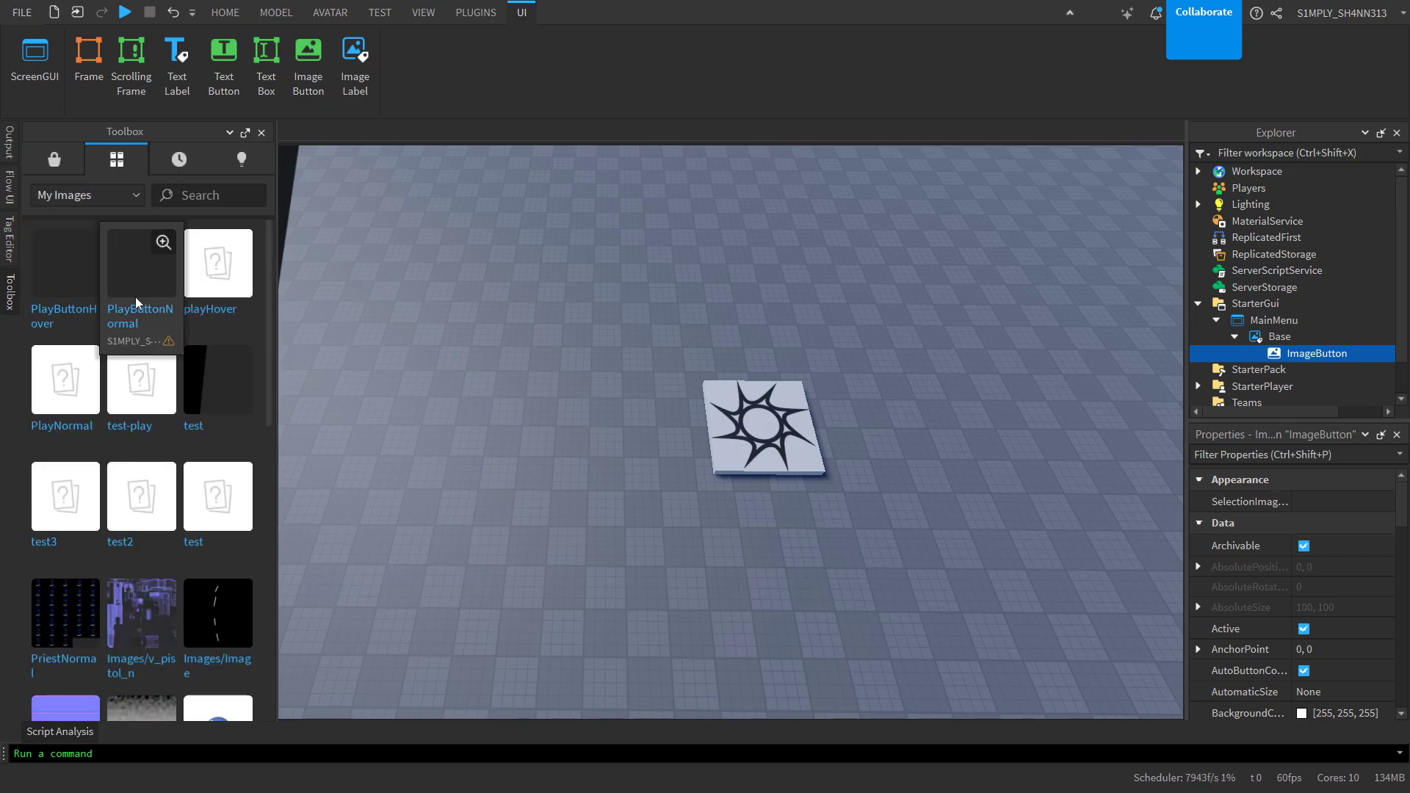
right_click(143, 281)
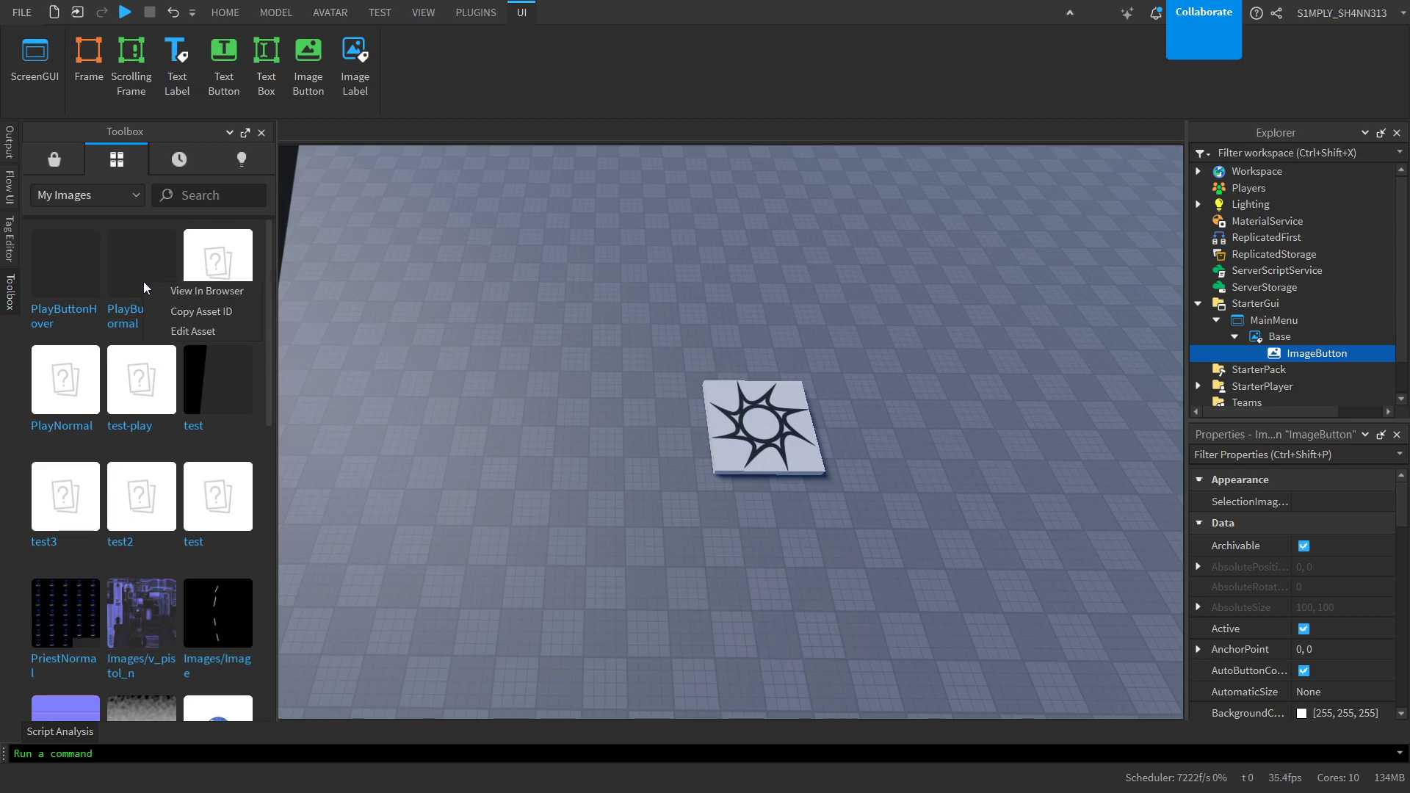
click(174, 315)
- Set the ImageButton's Image property to the copied PlayButtonNormal asset ID
scroll(1314, 559, down, 10)
scroll(1320, 605, down, 6)
scroll(1319, 610, up, 4)
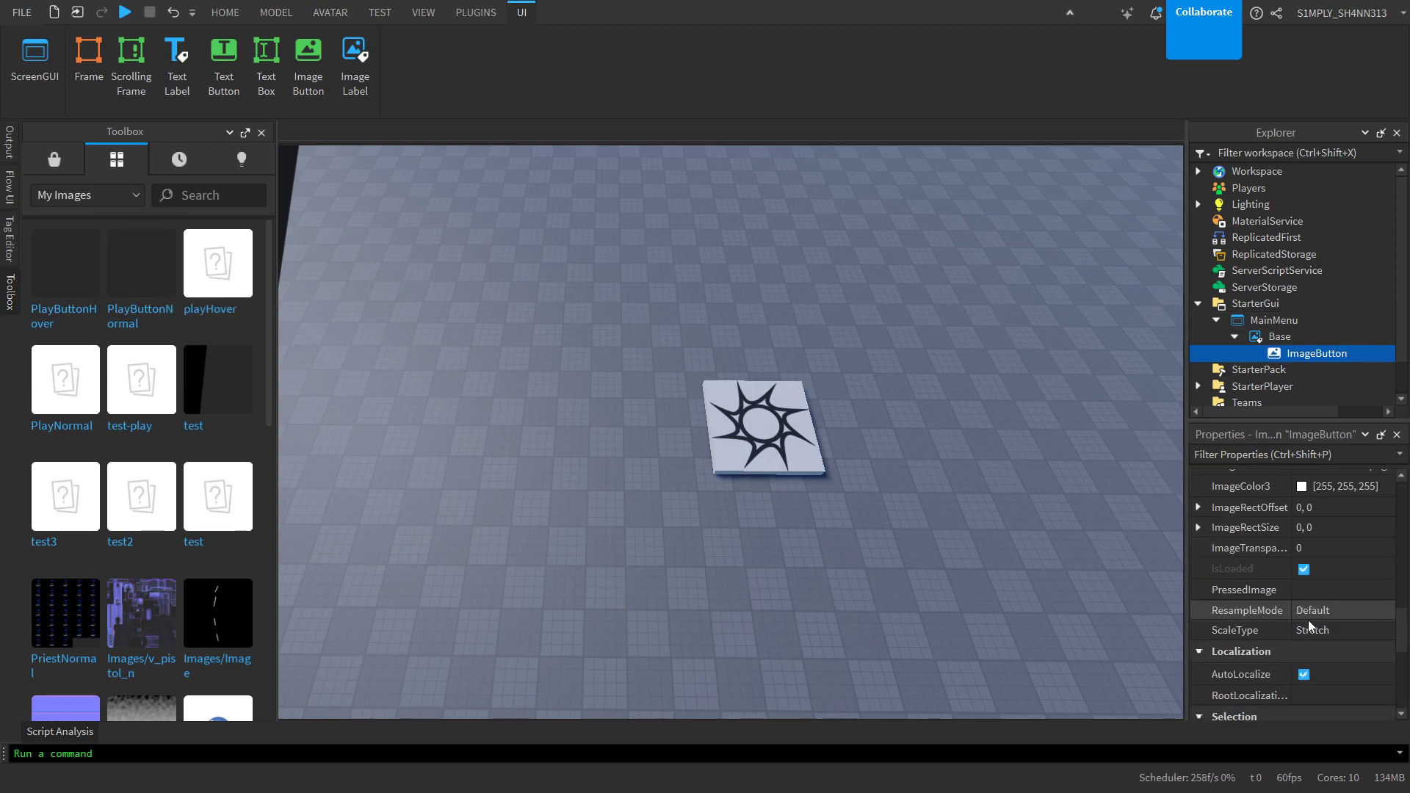
scroll(1307, 620, up, 3)
click(1332, 592)
key(ctrl+v)
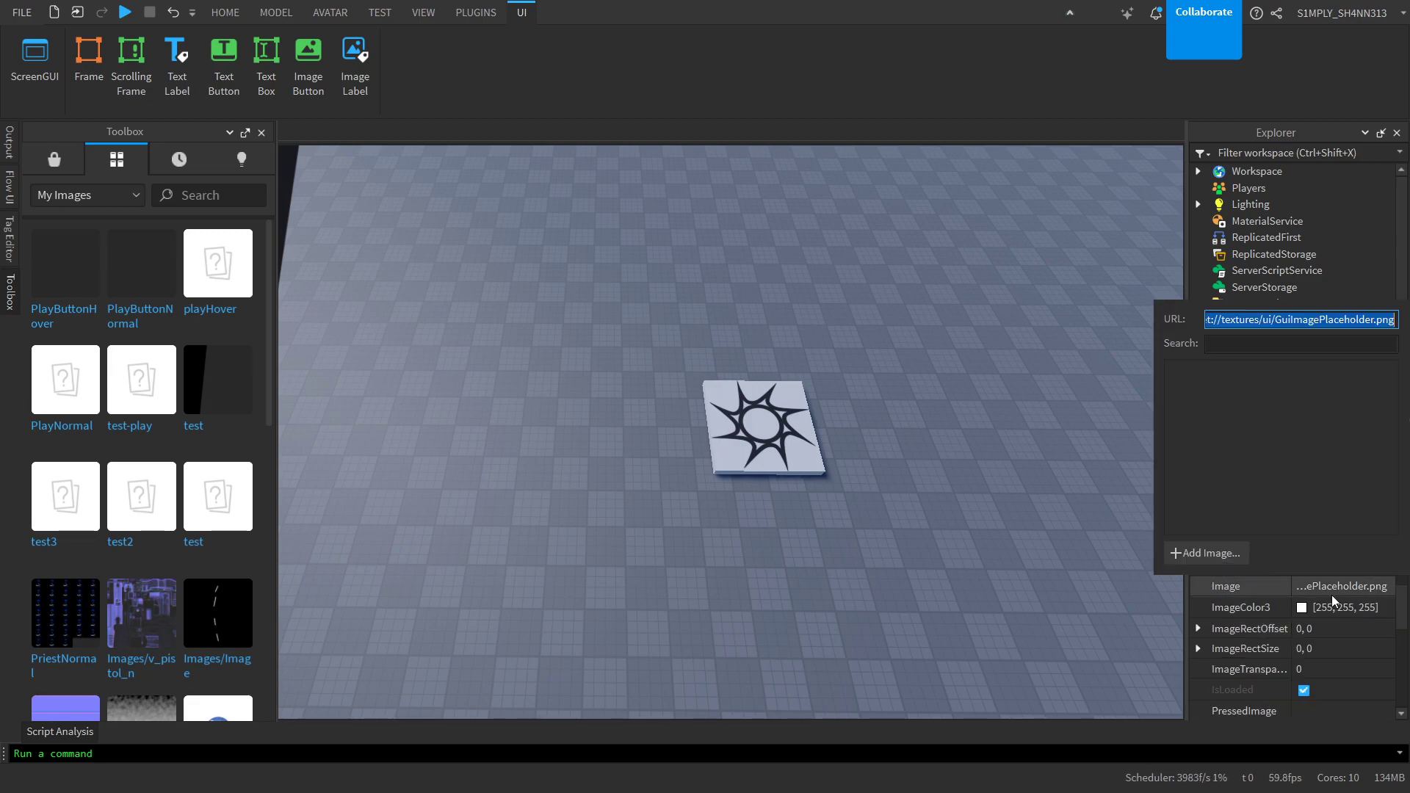
key(Return)
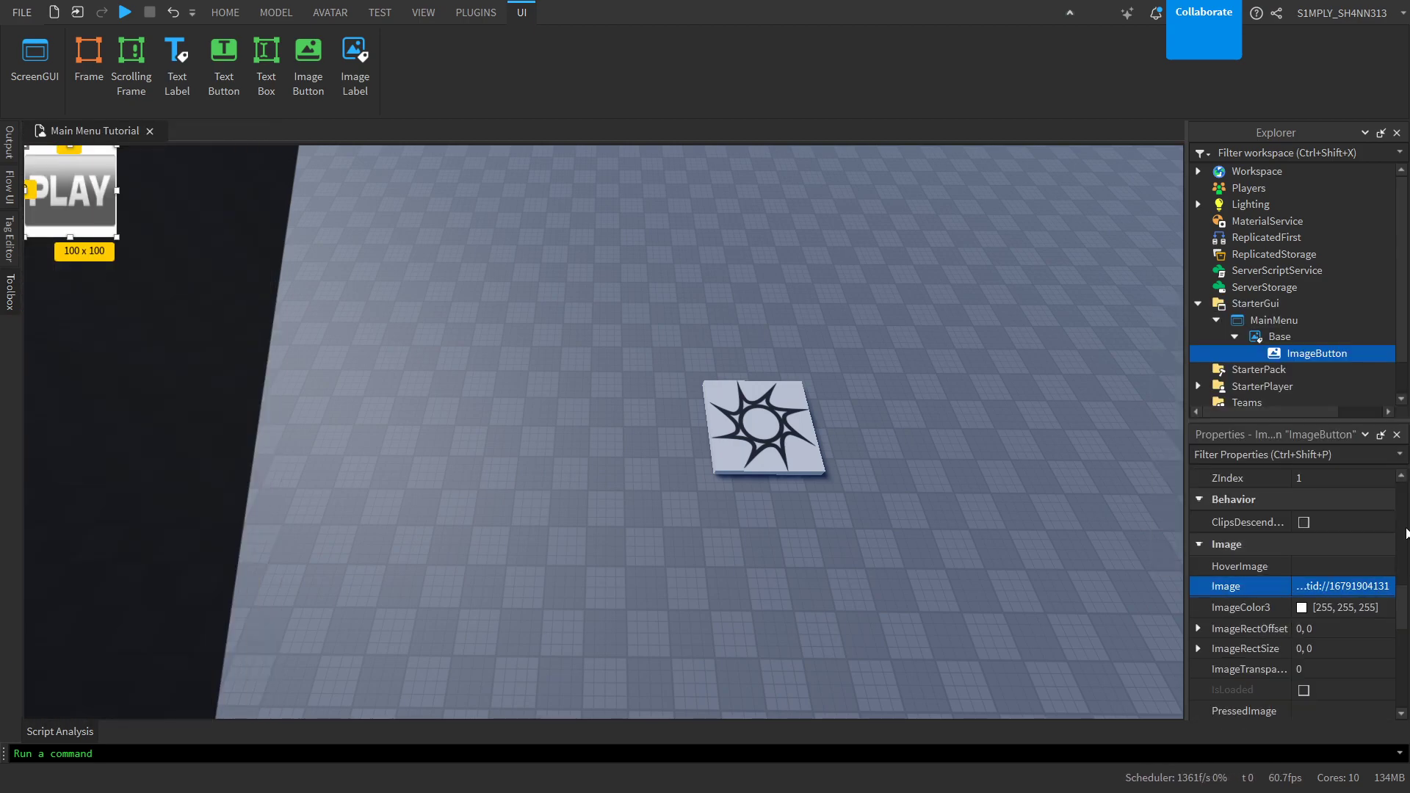
- Enlarge the ImageButton to about 254 x 151 pixels and move it down to about 139 pixels below the viewport's upper edge
drag(116, 236, 264, 285)
drag(207, 224, 204, 348)
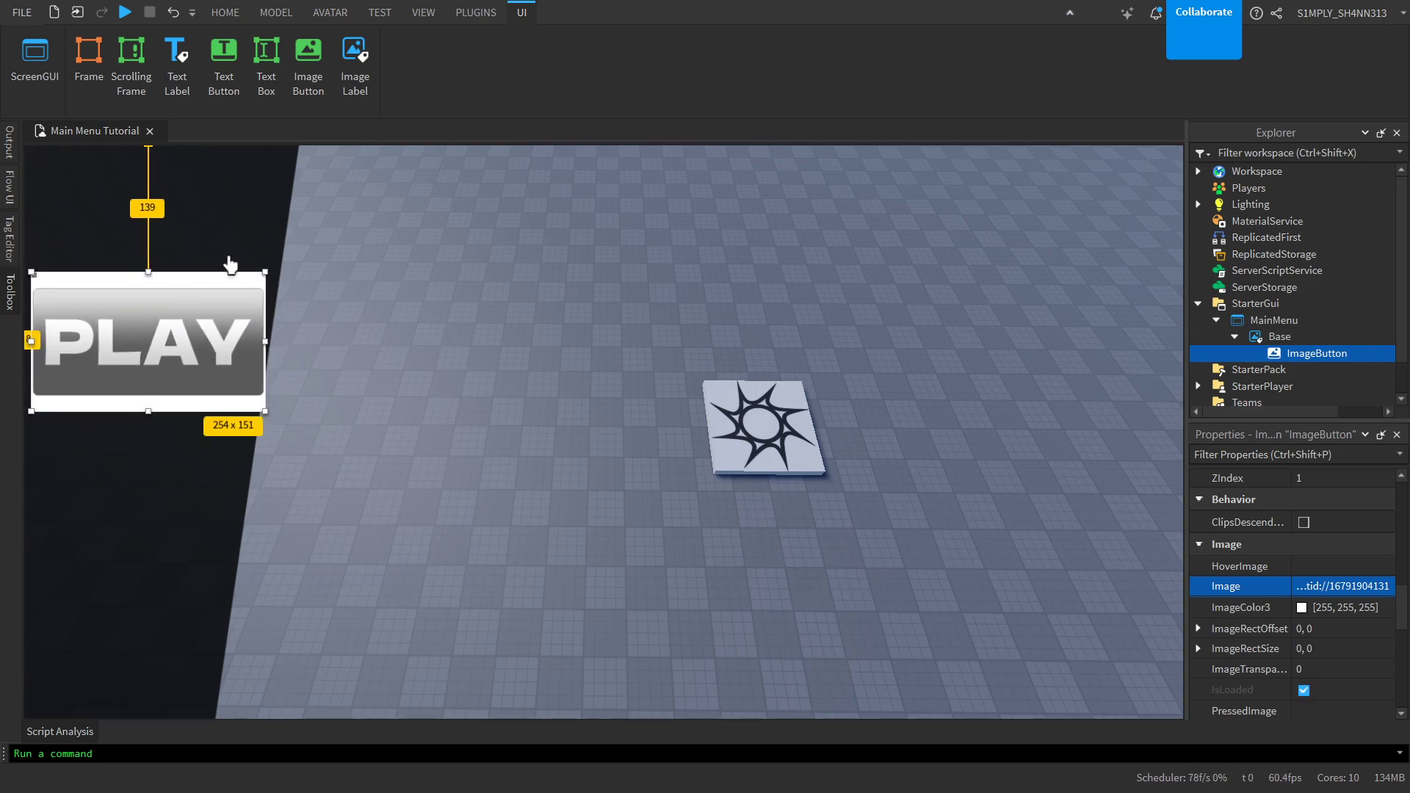
click(359, 276)
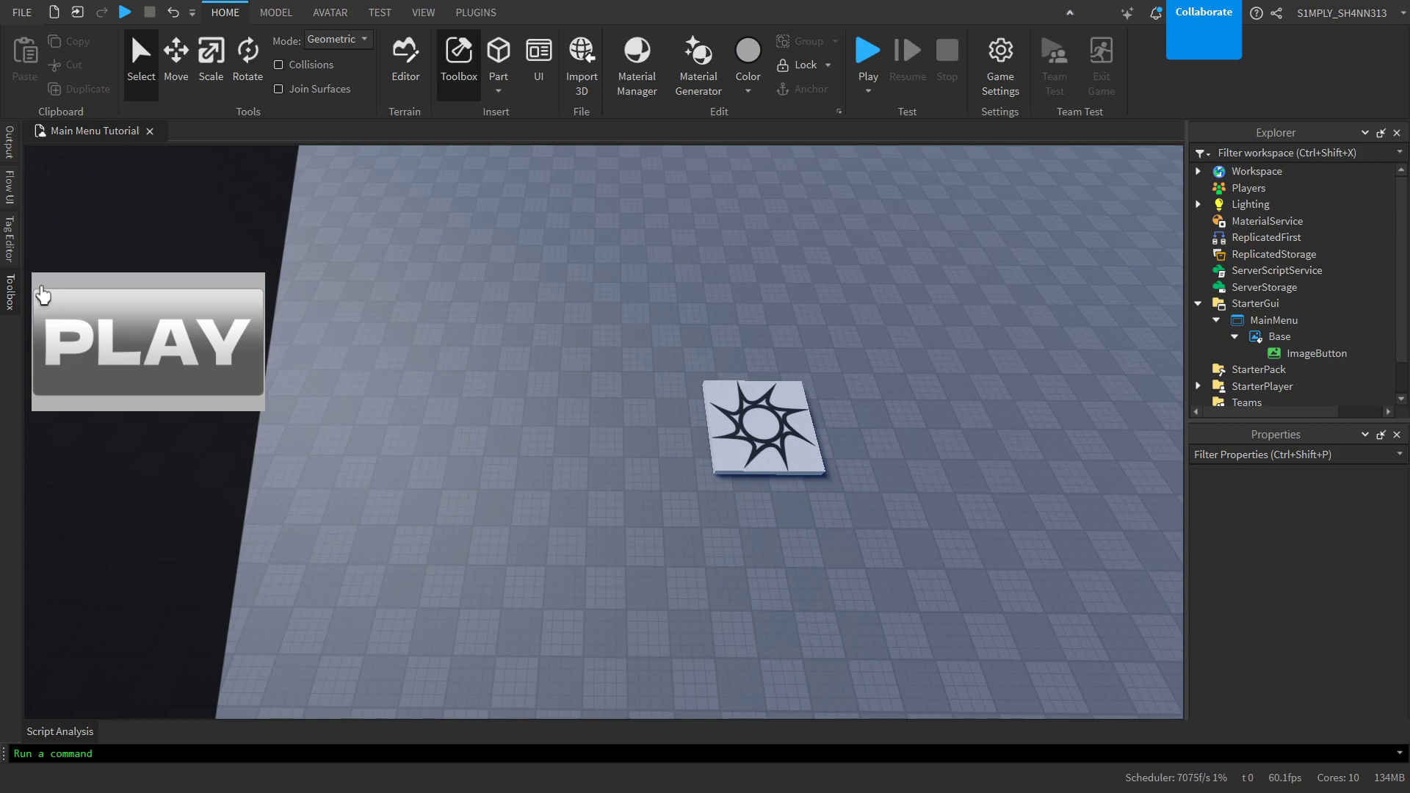
- Set the ImageButton's BackgroundTransparency to 1
click(1286, 354)
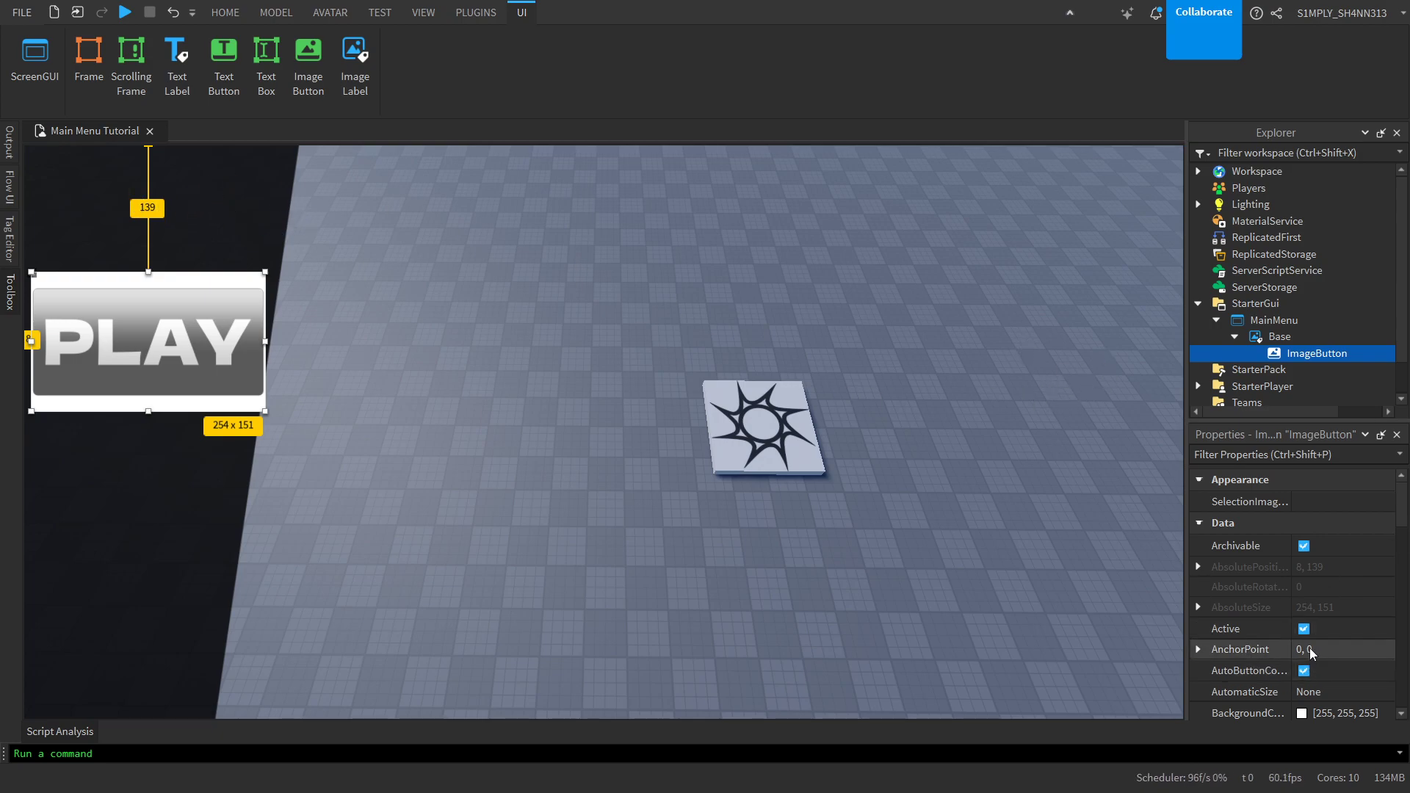
scroll(1308, 587, down, 3)
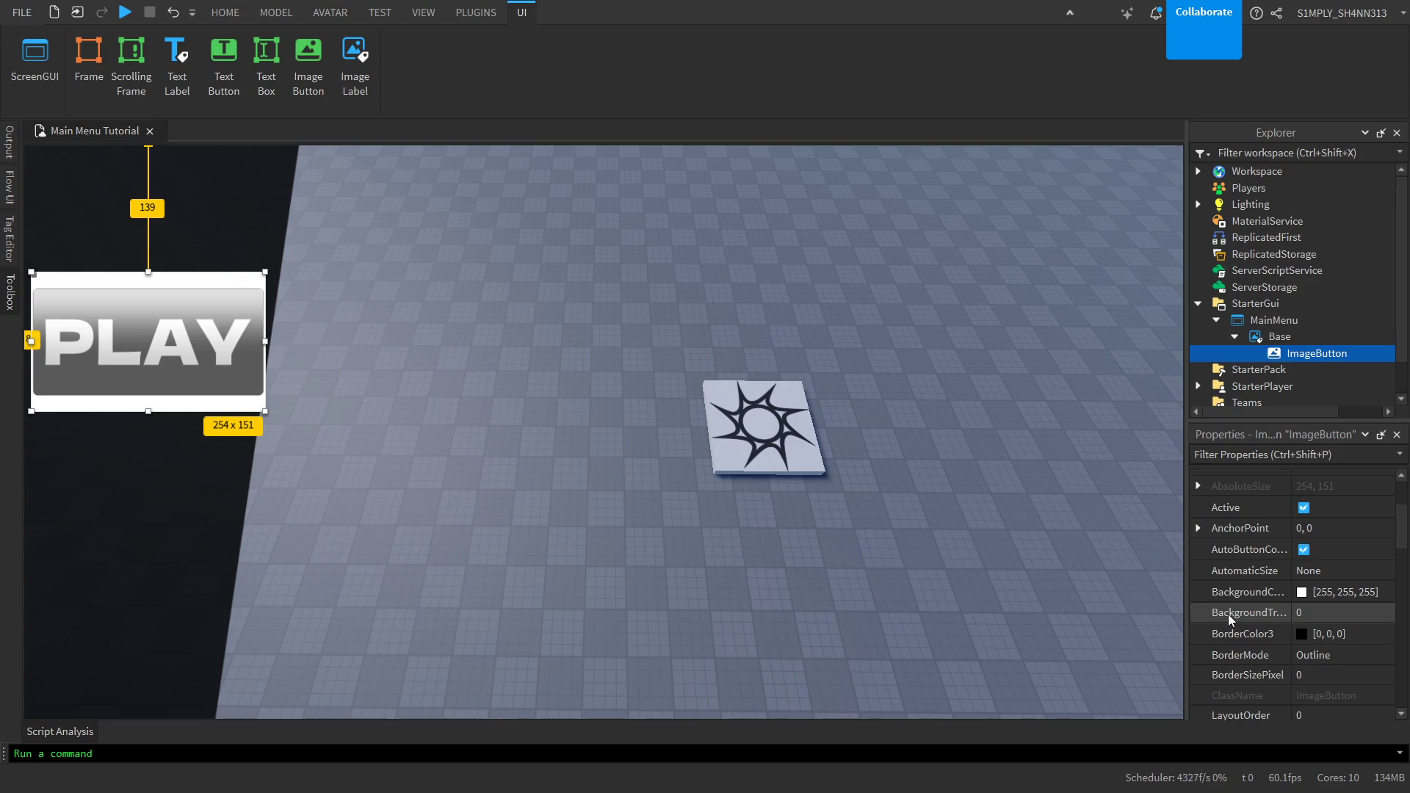
click(1313, 616)
text(1)
key(Return)
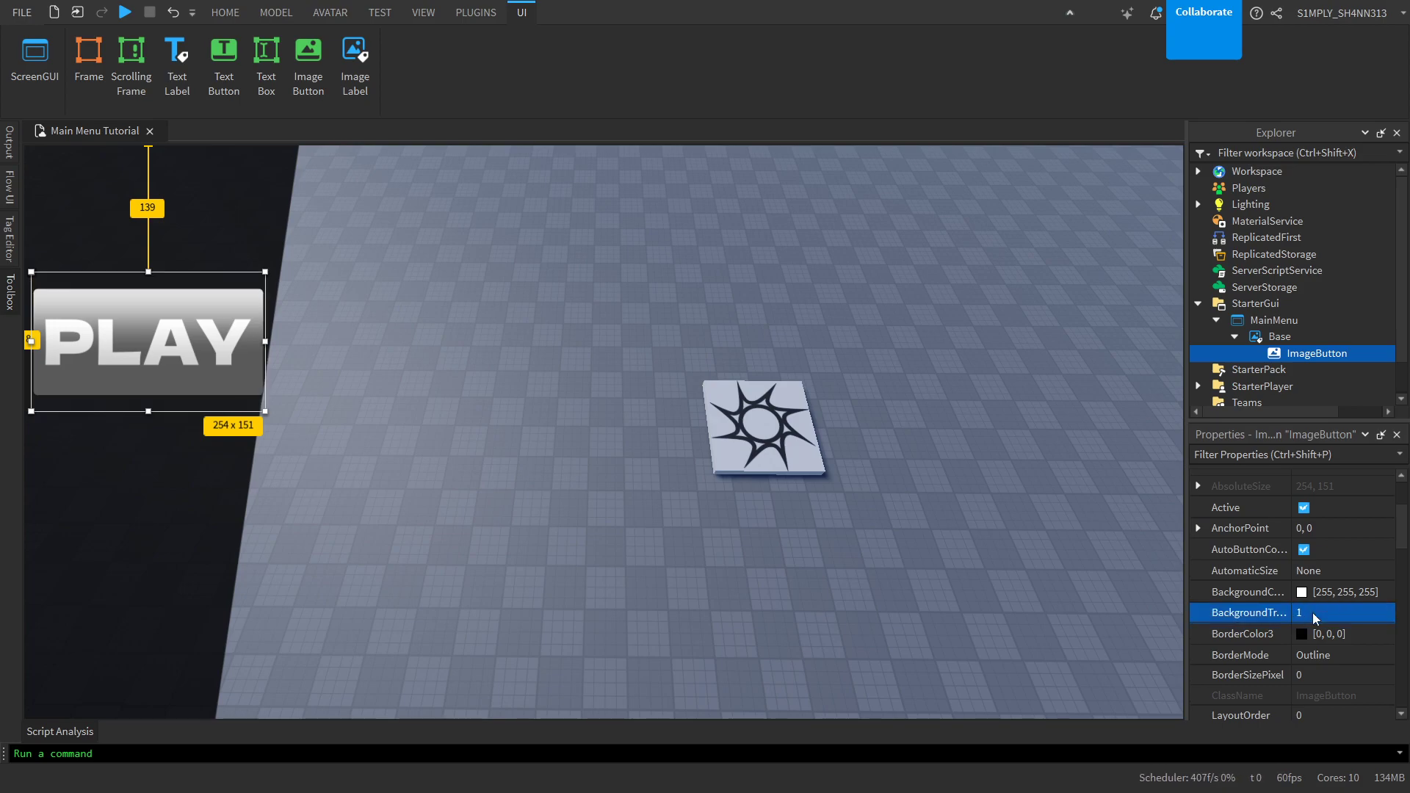
click(431, 375)
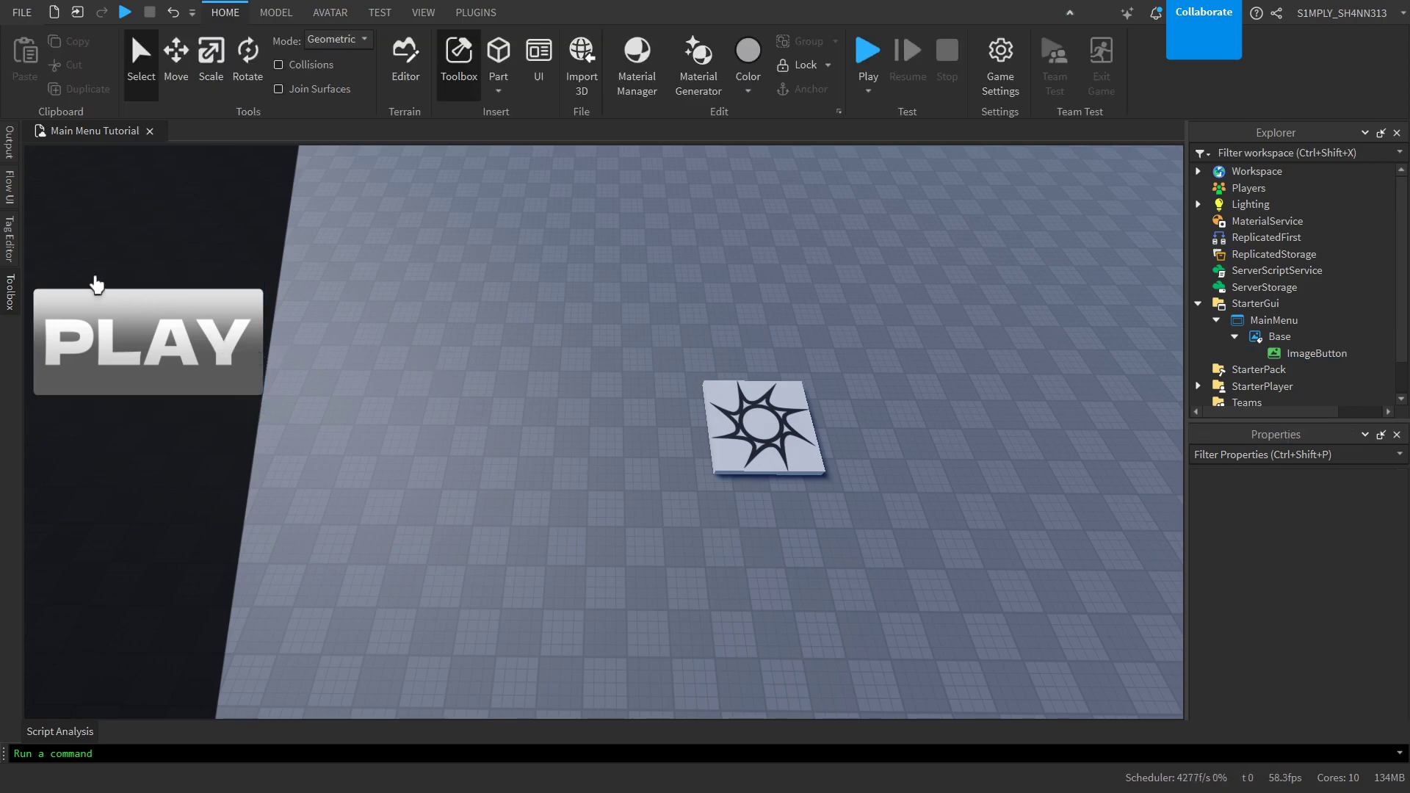
- Shrink the ImageButton to about 222 x 122 pixels and place it about 16 pixels across and 162 pixels down inside Base
click(1323, 354)
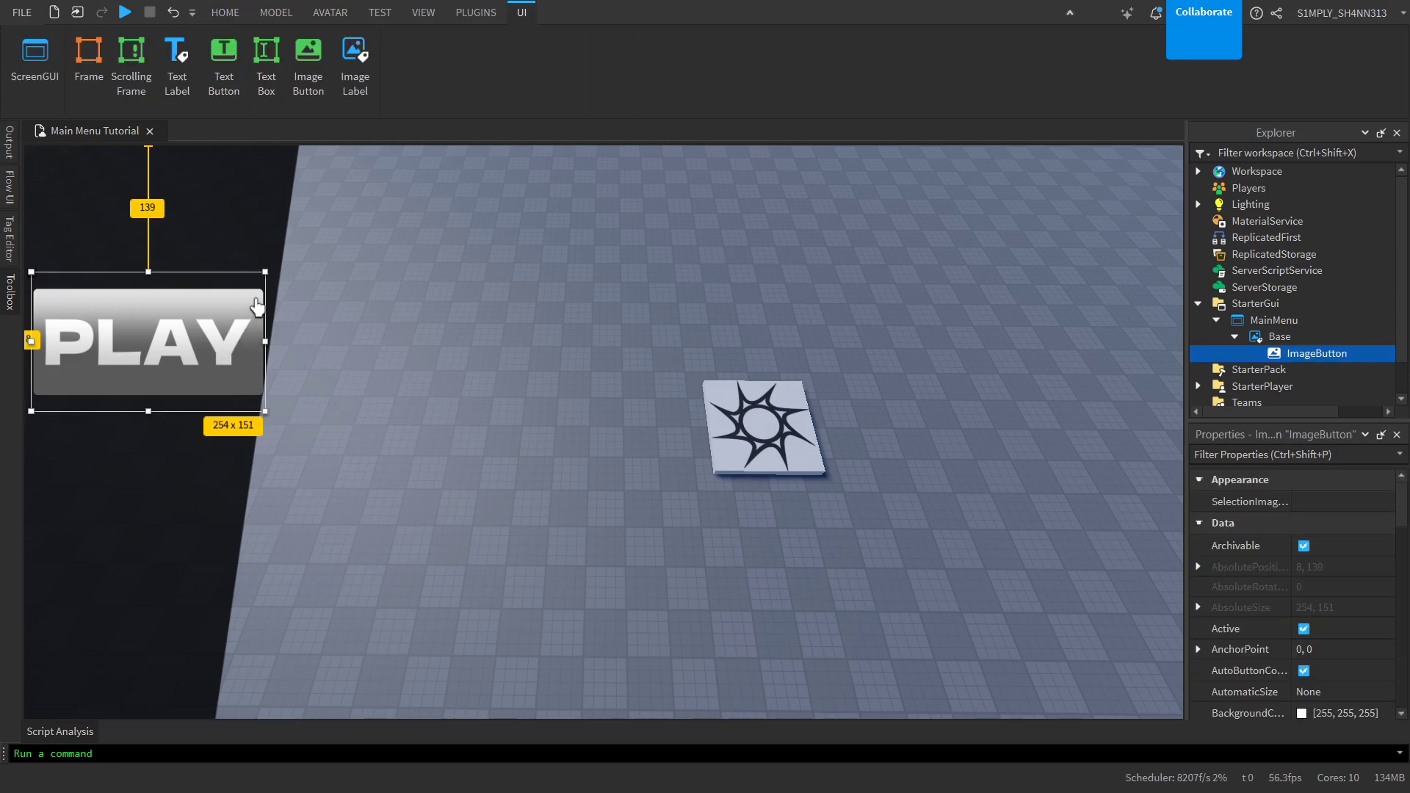
drag(266, 270, 239, 306)
drag(188, 350, 193, 349)
click(498, 287)
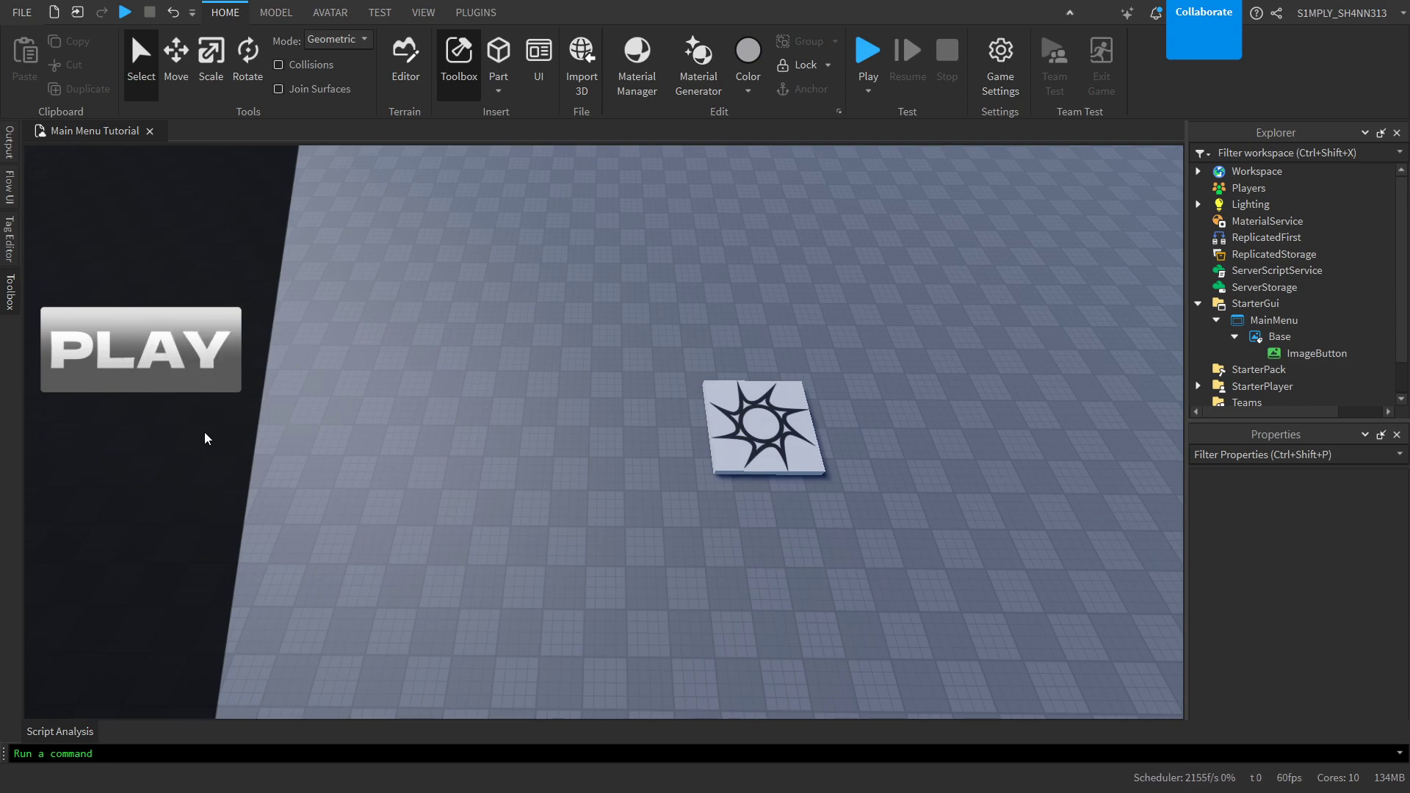
- Copy the asset ID of the PlayButtonHover image from My Images in the Toolbox
click(9, 291)
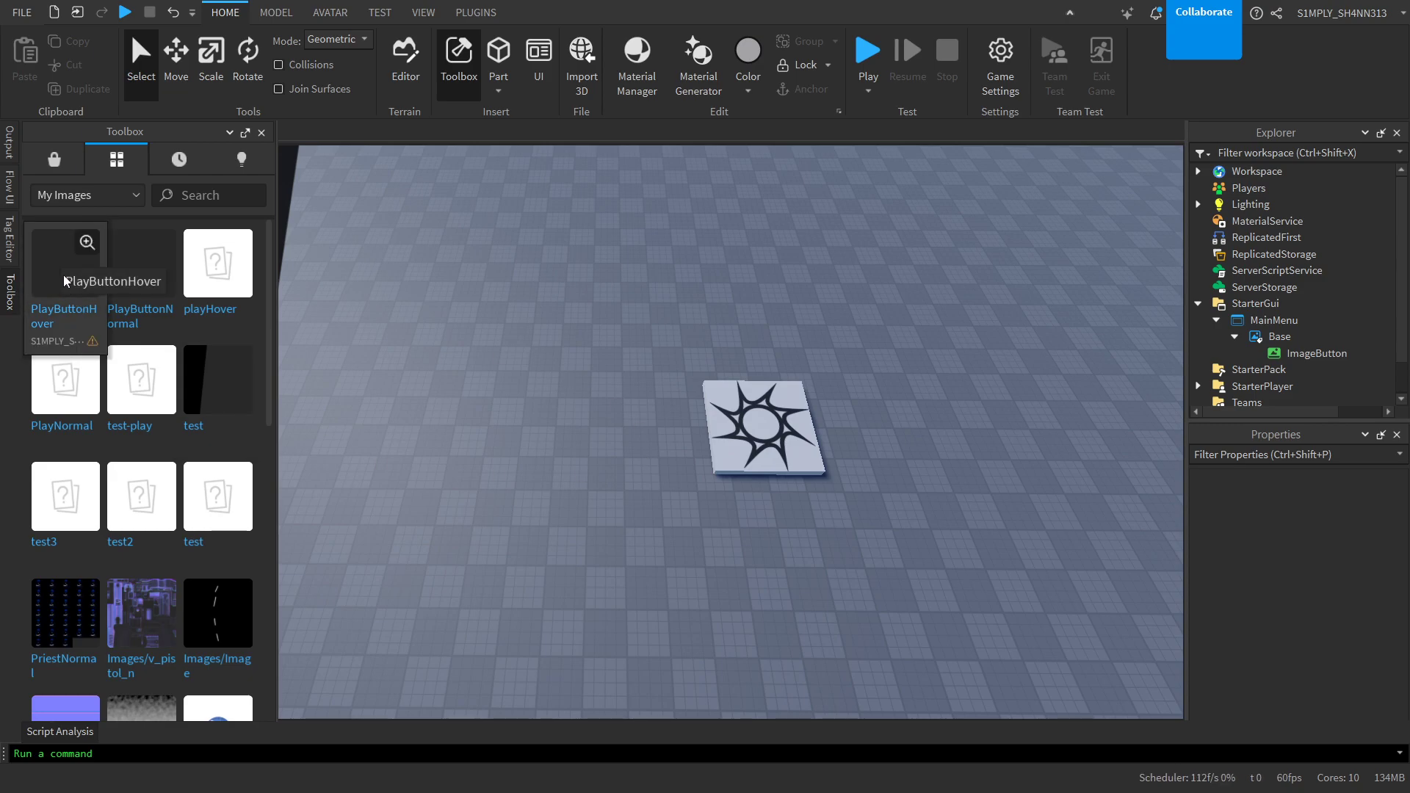
right_click(63, 275)
click(412, 352)
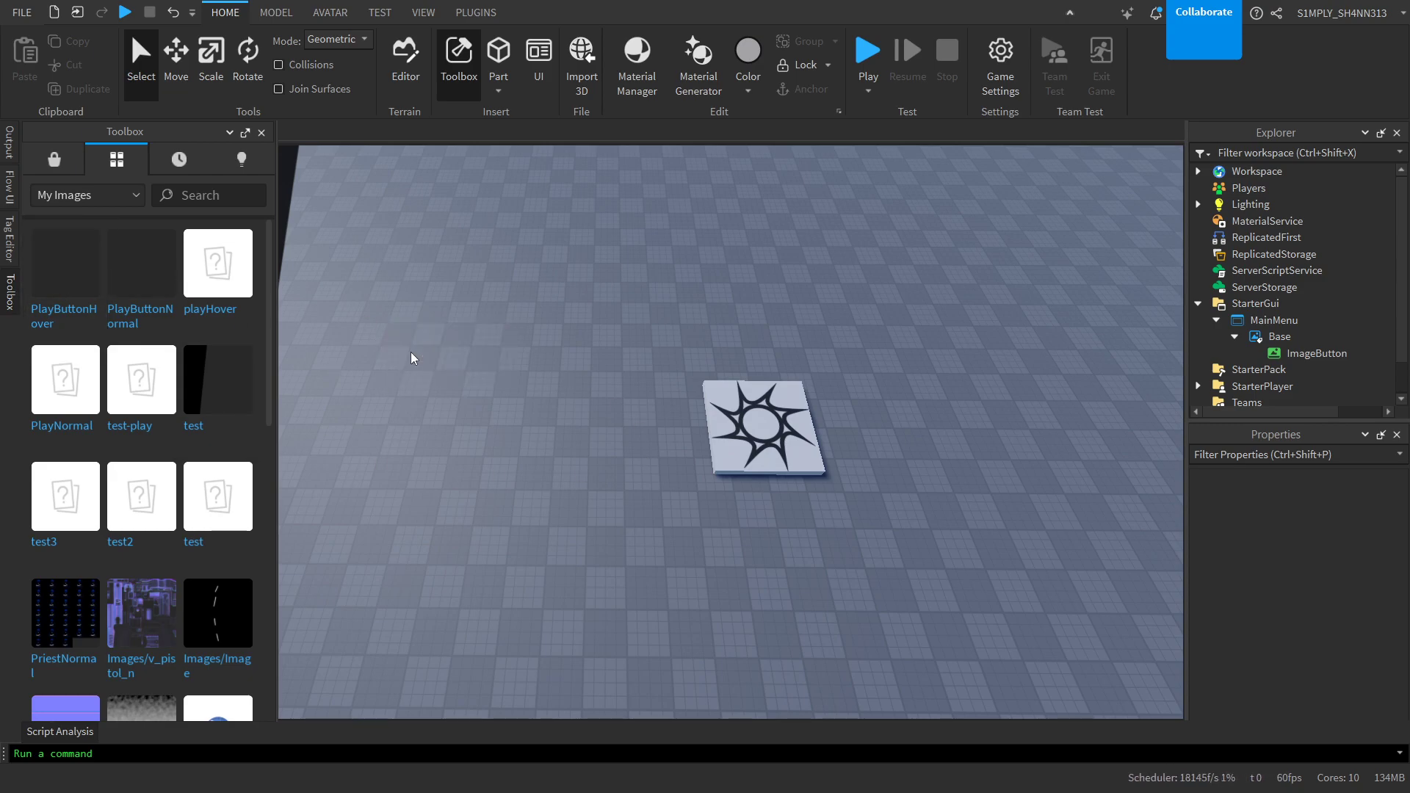
right_click(55, 265)
click(127, 290)
- Set the ImageButton's HoverImage property to the copied PlayButtonHover asset ID, then deselect it
click(1311, 355)
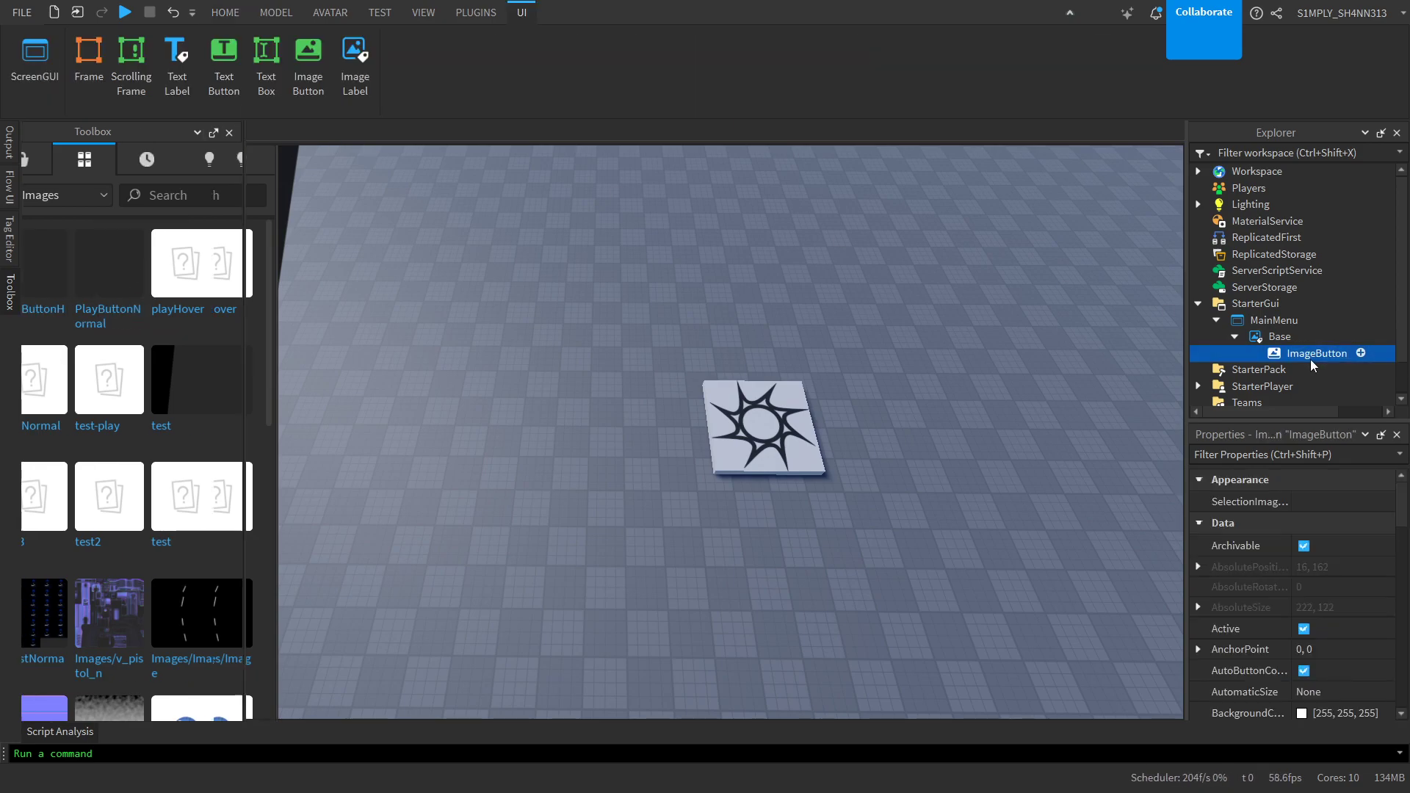
scroll(1357, 598, down, 5)
scroll(1358, 595, down, 2)
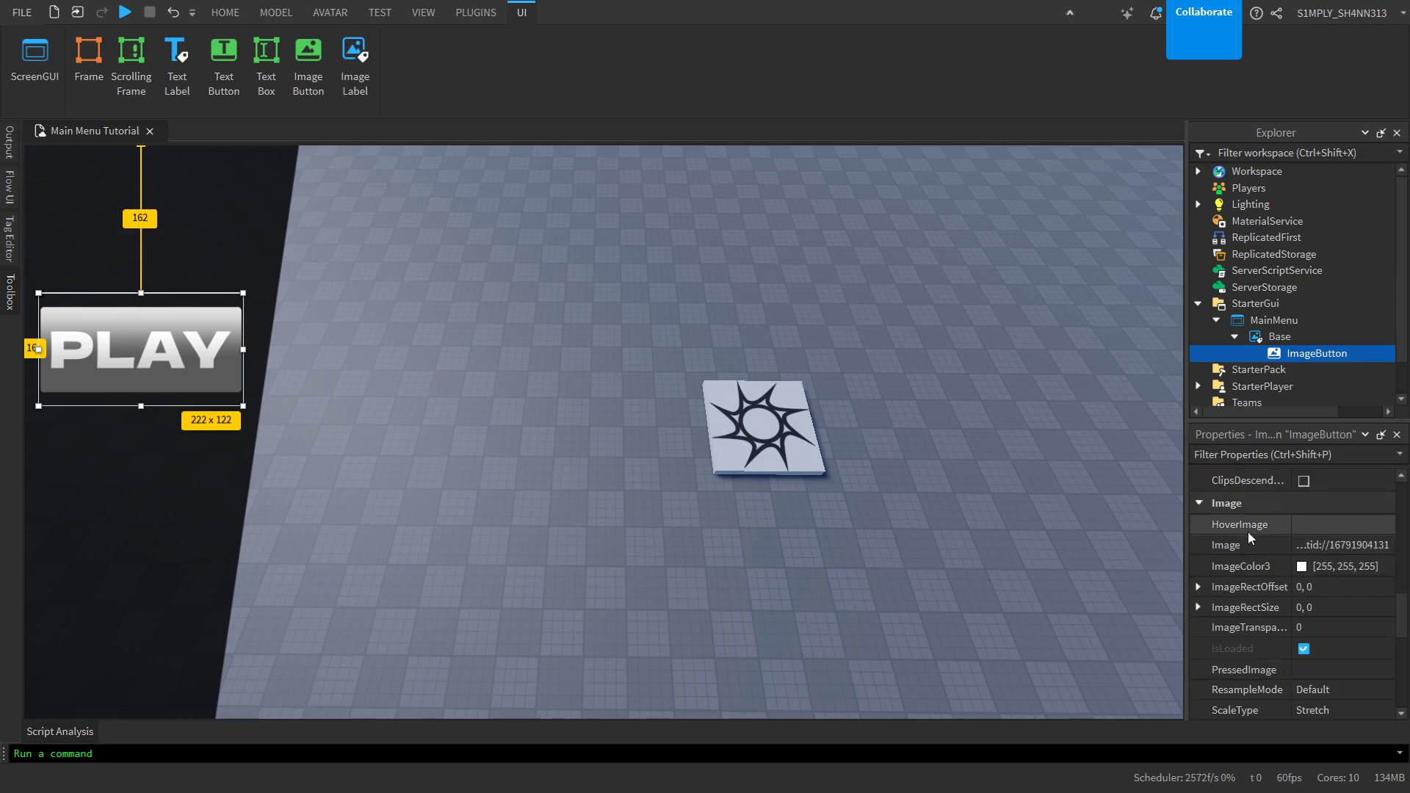
click(1329, 526)
key(ctrl+v)
key(Return)
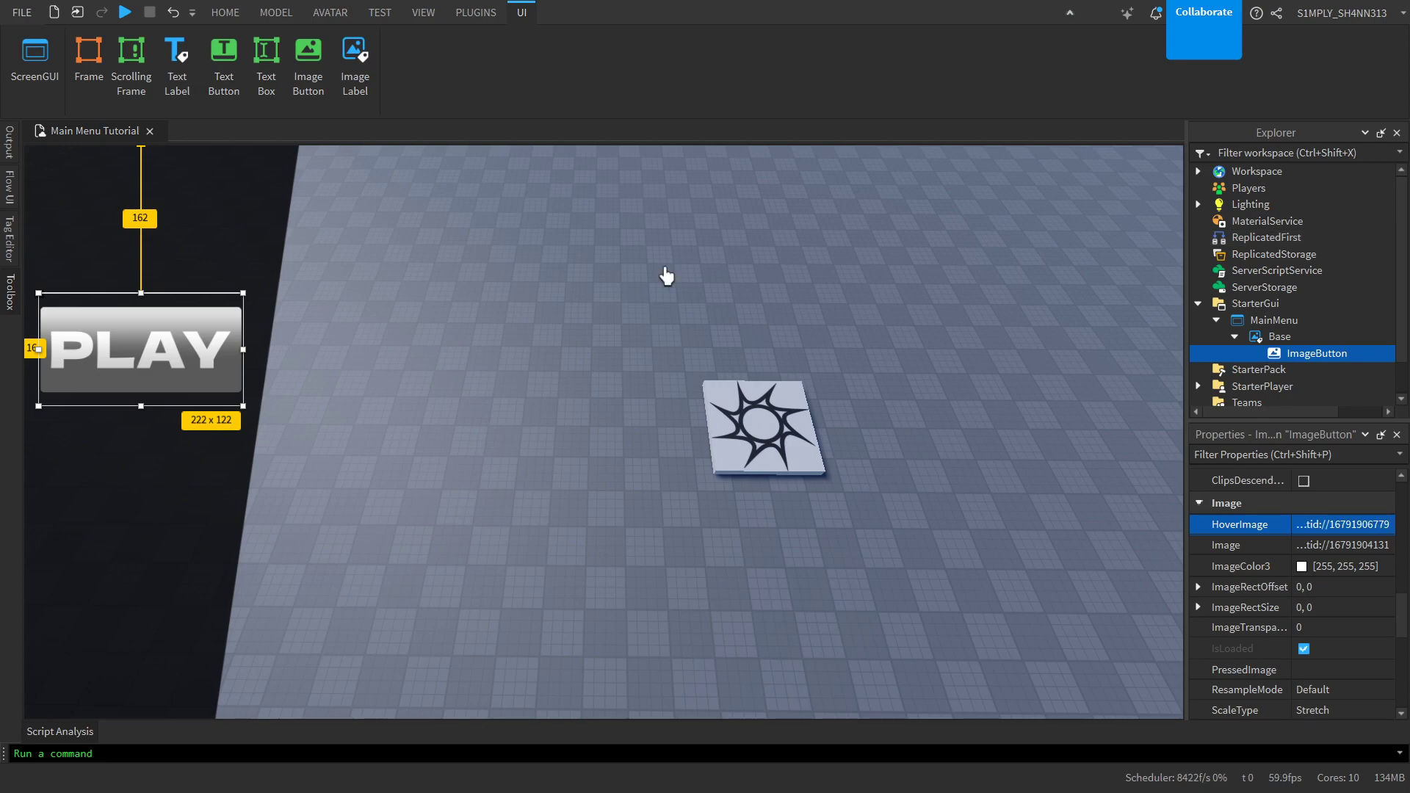
click(667, 275)
click(990, 323)
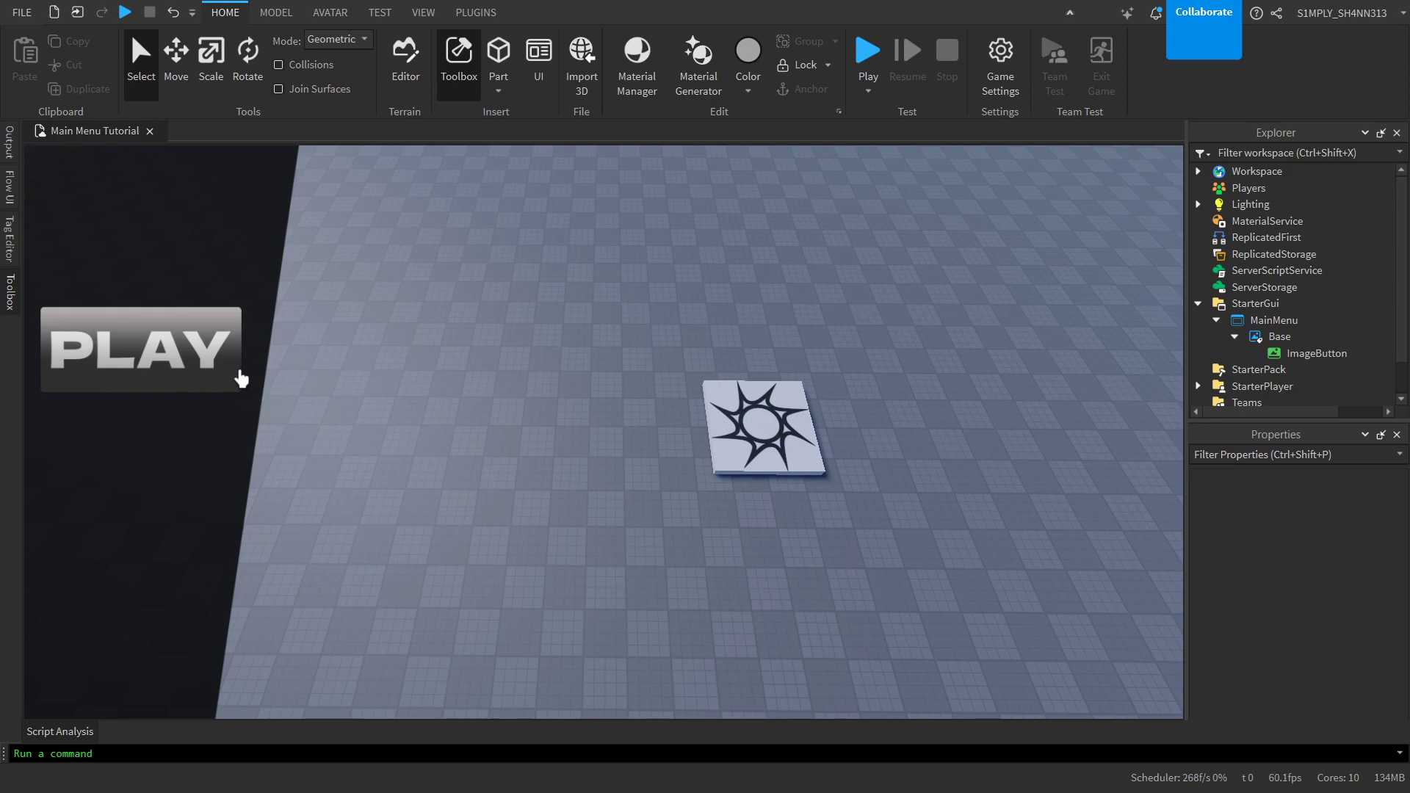
- Rename the ImageButton inside Base to Play
right_click(459, 321)
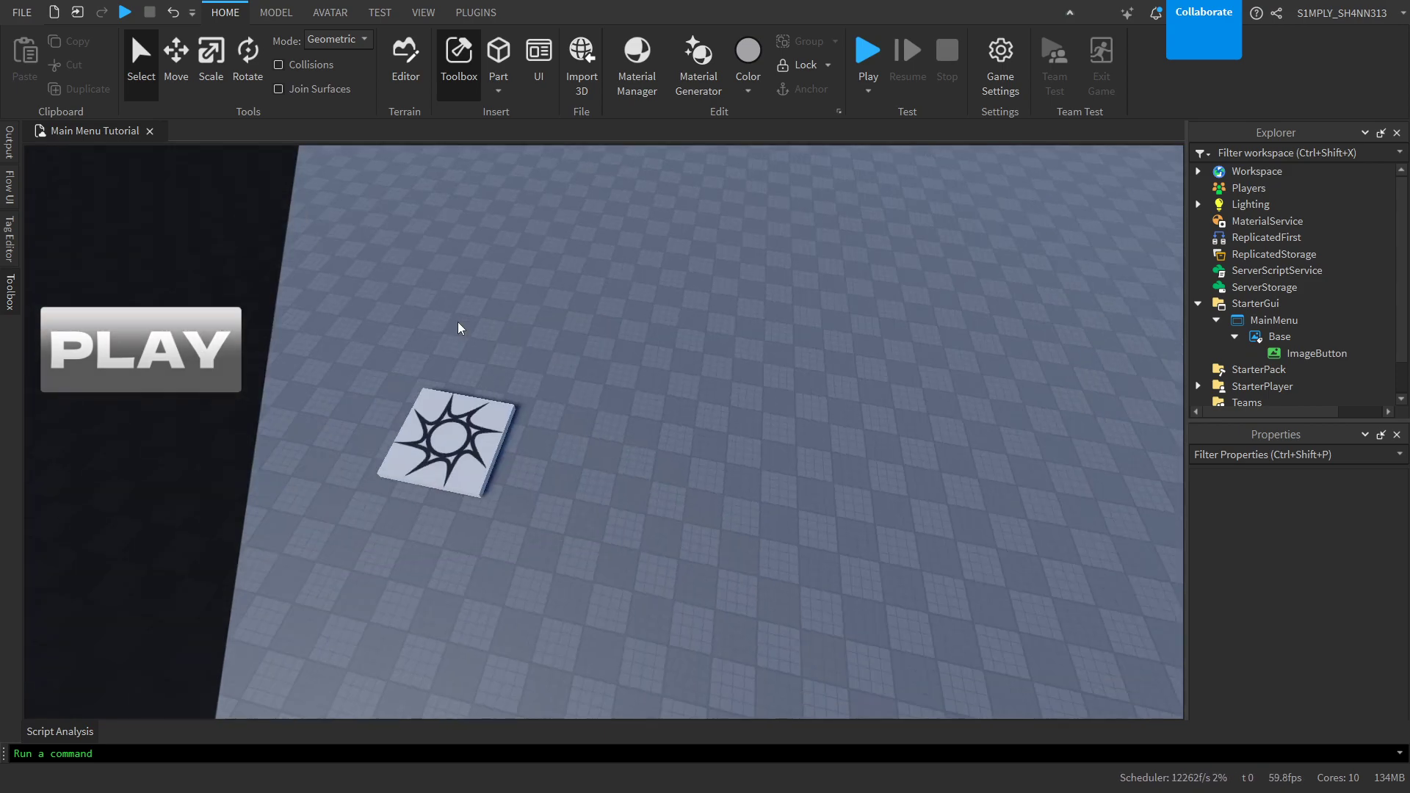
click(1309, 356)
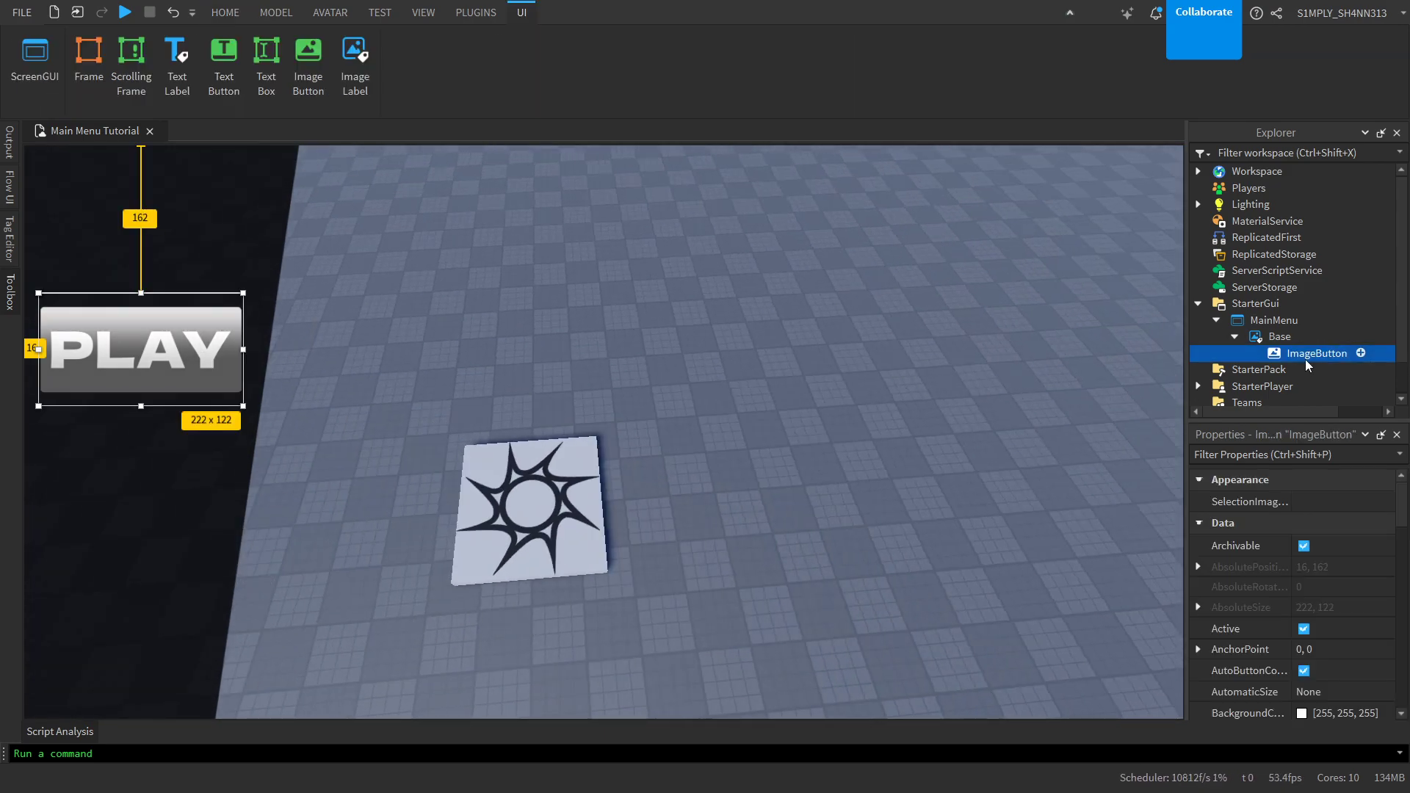
click(1313, 356)
text(Play)
key(Return)
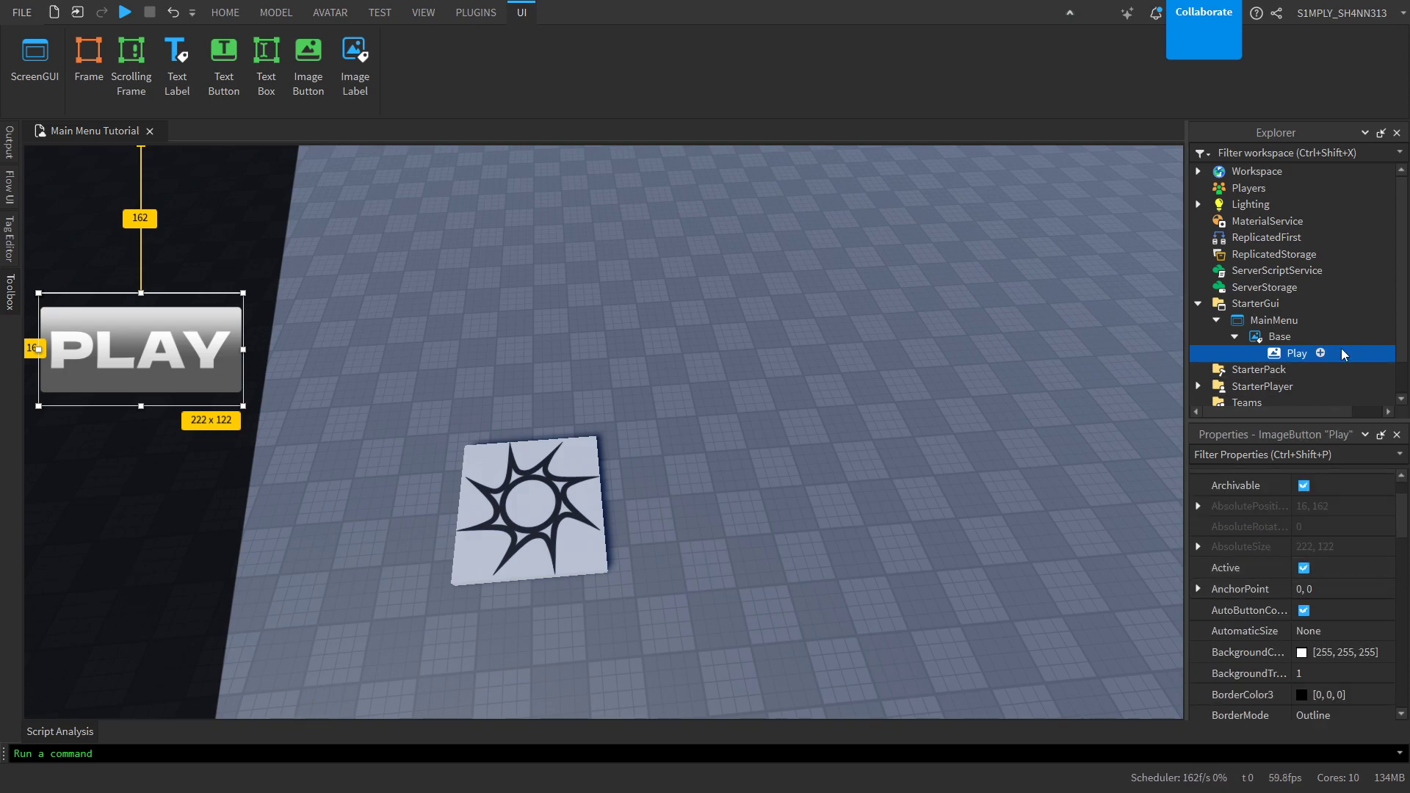
- Select the Base image label and widen it rightward to about 1003 pixels
click(708, 317)
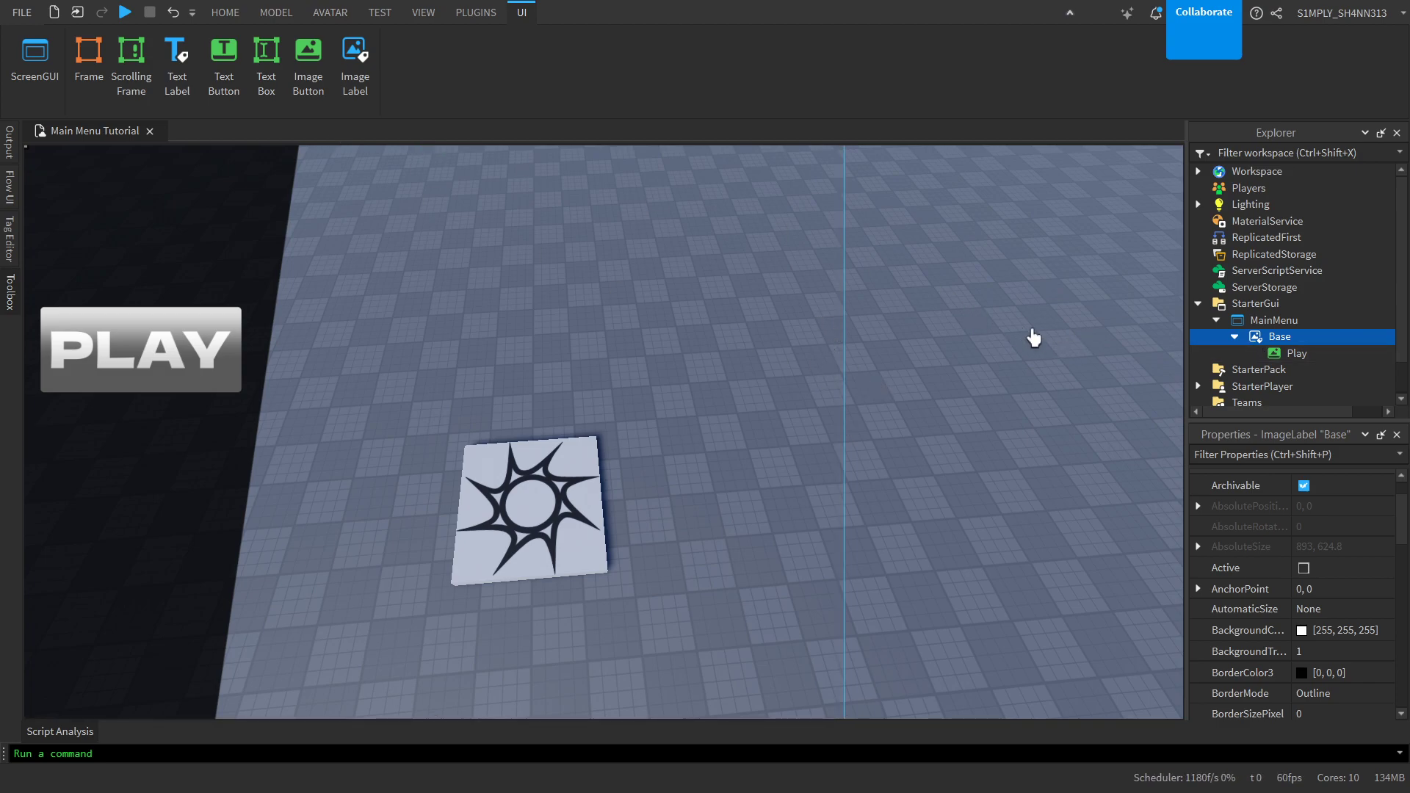
click(1286, 351)
click(1284, 342)
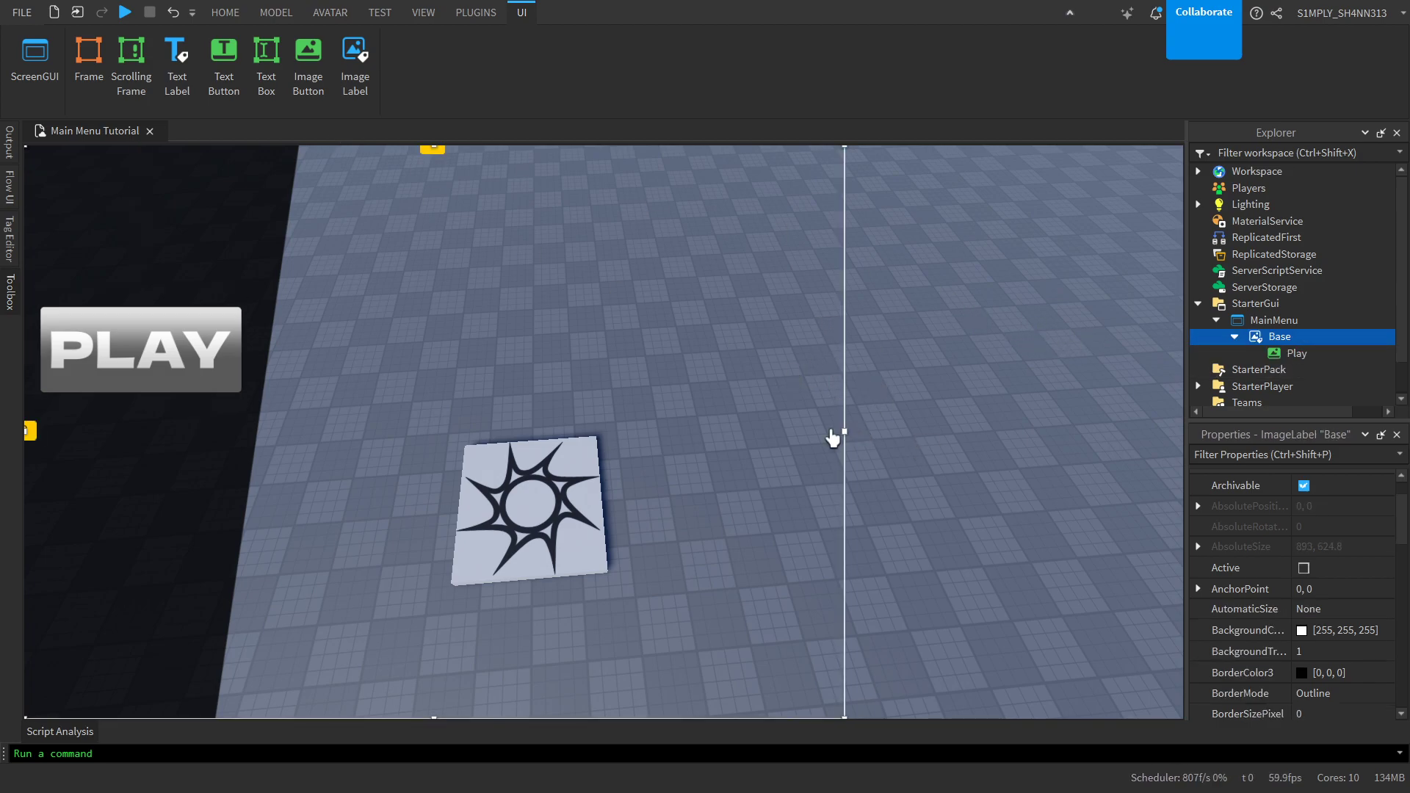
drag(843, 431, 945, 432)
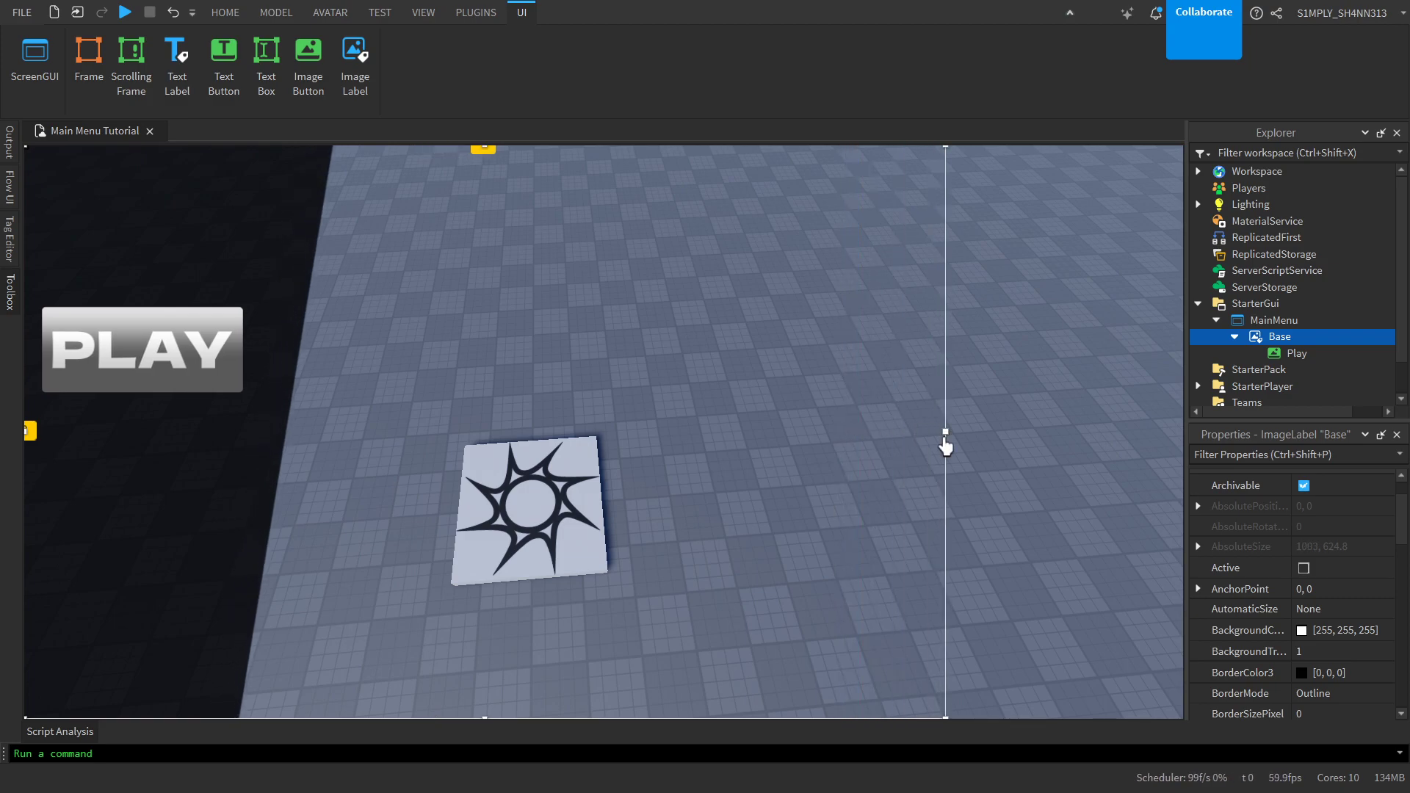
- Convert the widened Base label's position and size to Scale again with AutoScale Lite's Unit Conversion
click(476, 13)
click(1141, 94)
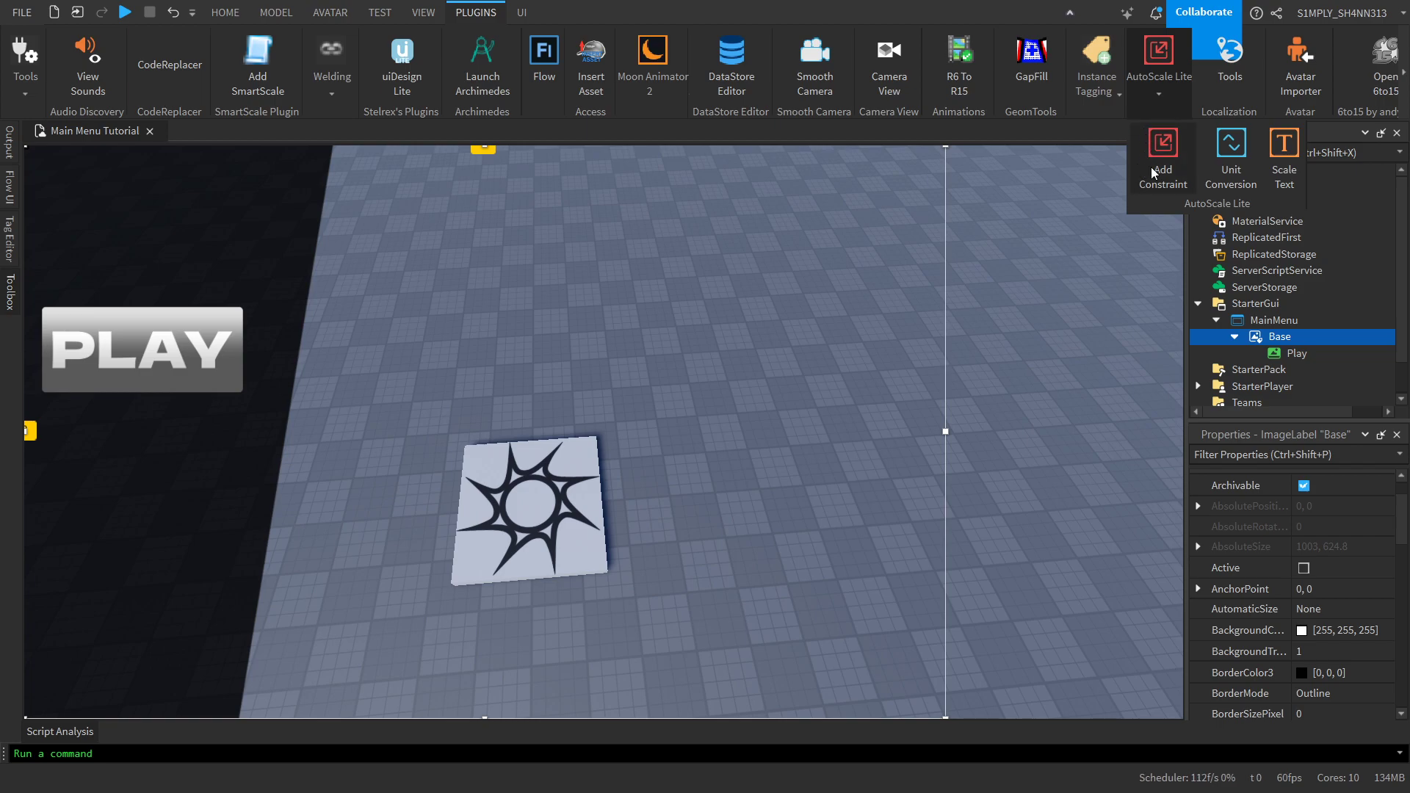
click(1150, 166)
click(59, 213)
click(69, 283)
click(266, 156)
- Select the Play button, nudge its position slightly inside Base and widen it to about 241 pixels
click(1296, 353)
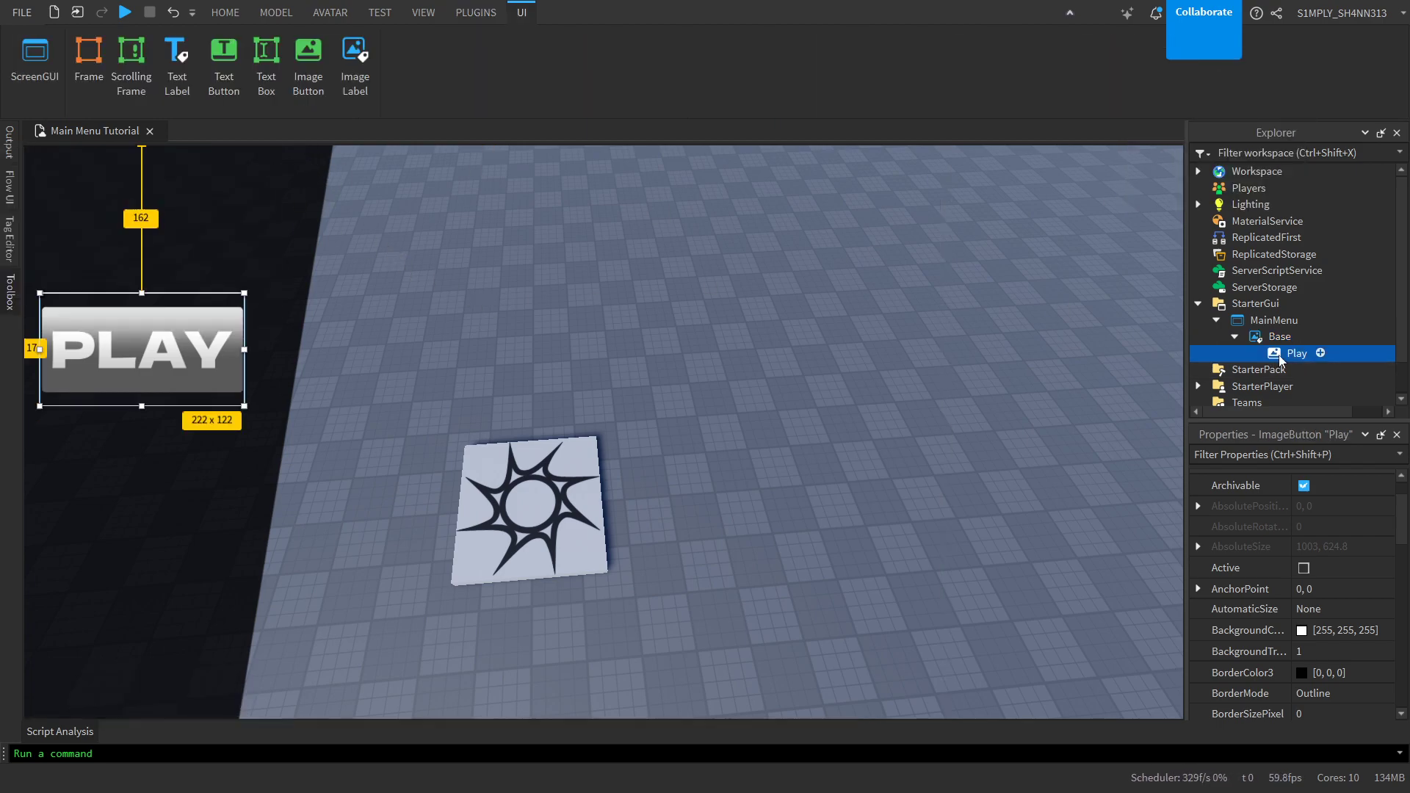
drag(165, 335, 166, 330)
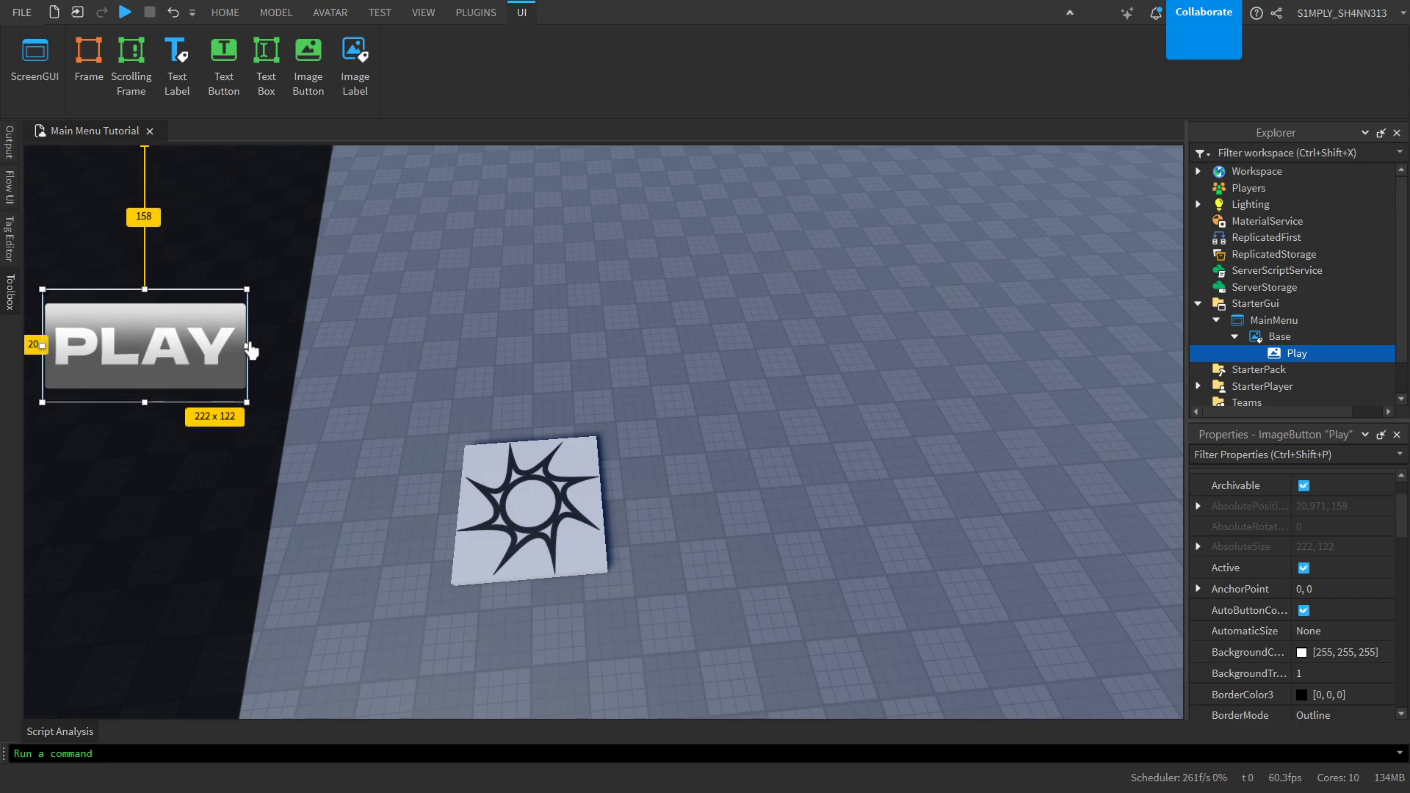
mouse_move(250, 349)
mouse_down()
mouse_move(266, 346)
mouse_move(247, 362)
mouse_up()
click(883, 337)
drag(854, 336, 640, 310)
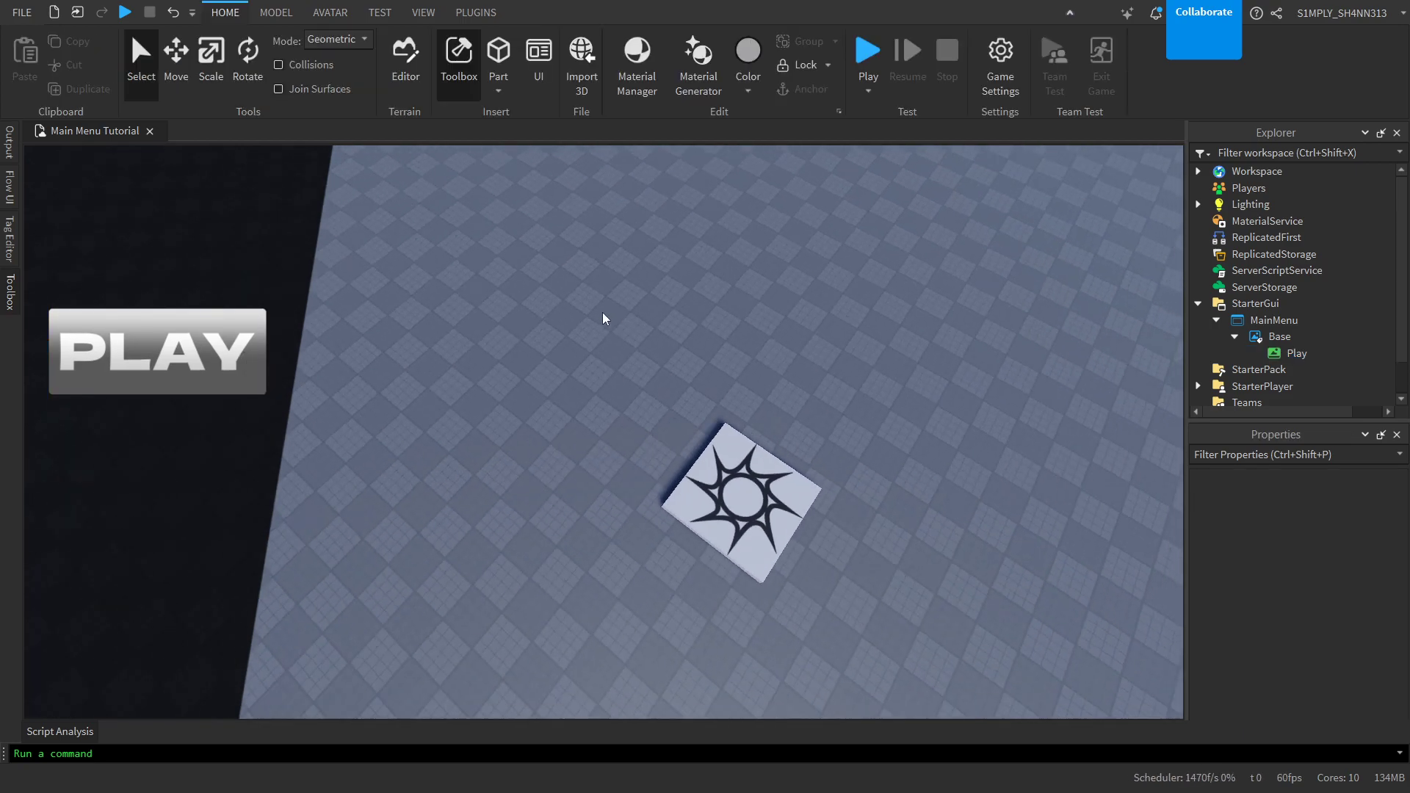
right_click(721, 320)
key(a)
key(d)
key(a)
key(w)
key(d)
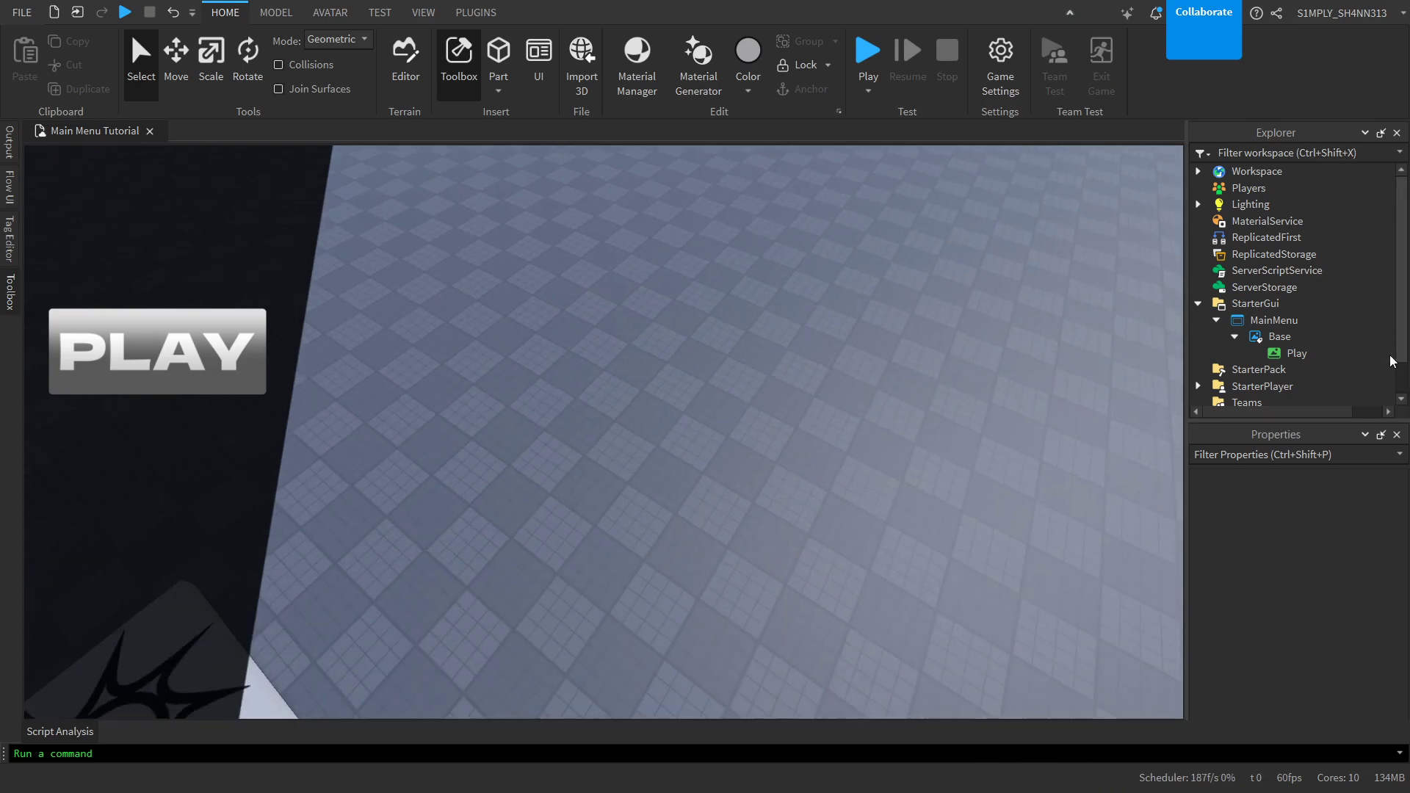
key(a)
- Increase the Play button's height to about 128 pixels, nudge it to about 21, 161, and deselect it
click(1281, 355)
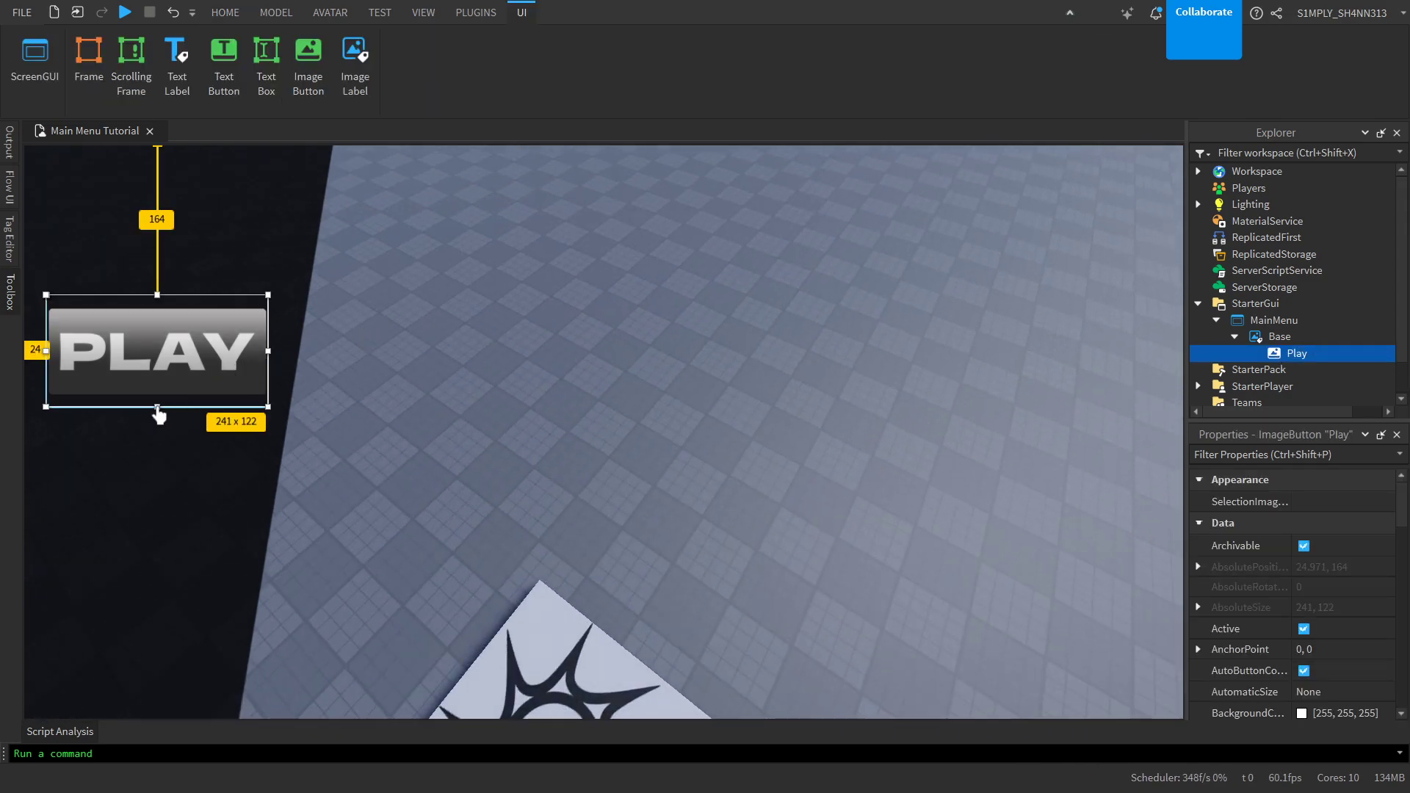
drag(159, 414, 160, 416)
drag(167, 387, 164, 385)
click(807, 309)
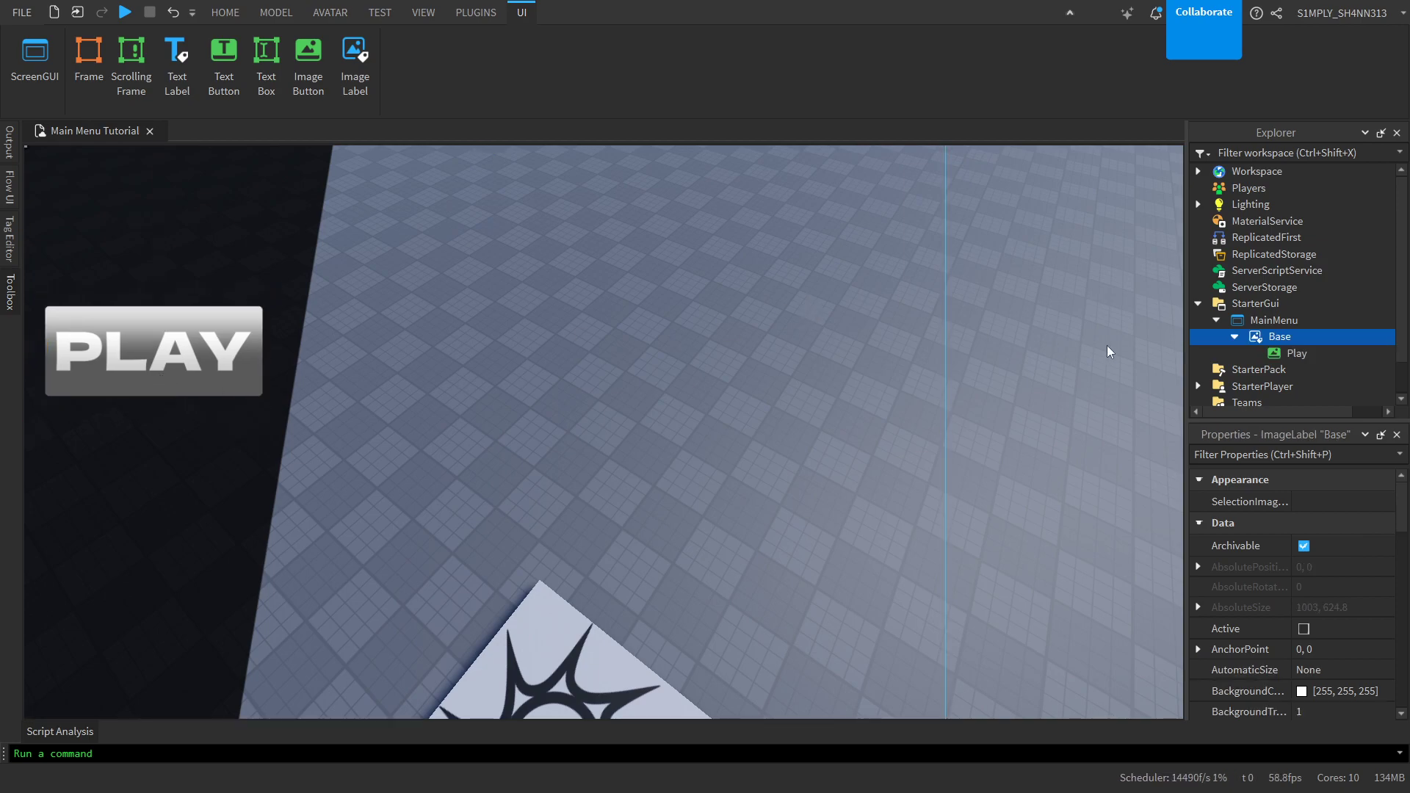
click(1058, 360)
drag(696, 280, 365, 529)
drag(197, 321, 718, 352)
key(w)
drag(1092, 417, 1175, 471)
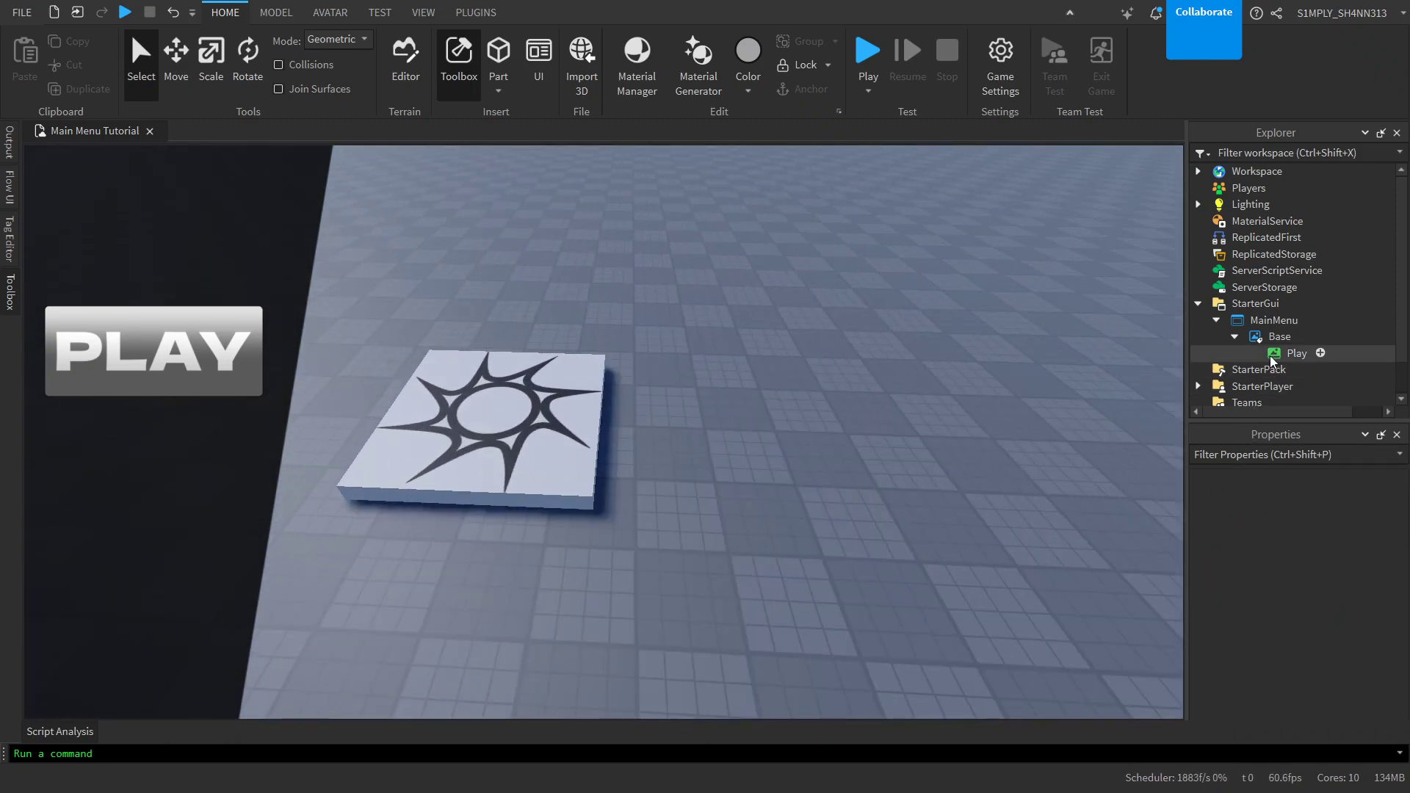
- Convert the Play button's size and position to Scale with AutoScale Lite's Unit Conversion, then deselect it
click(1296, 354)
click(504, 9)
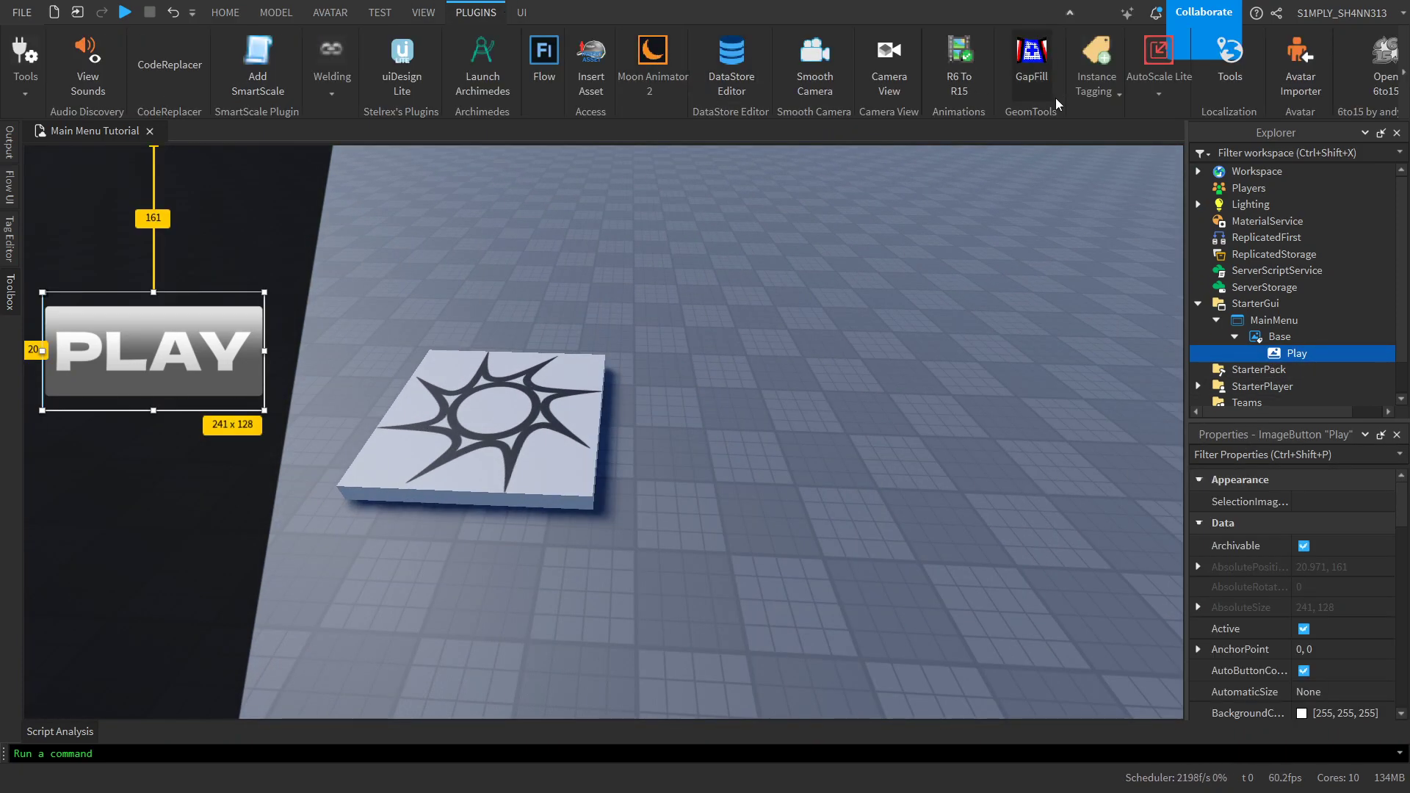
click(1160, 63)
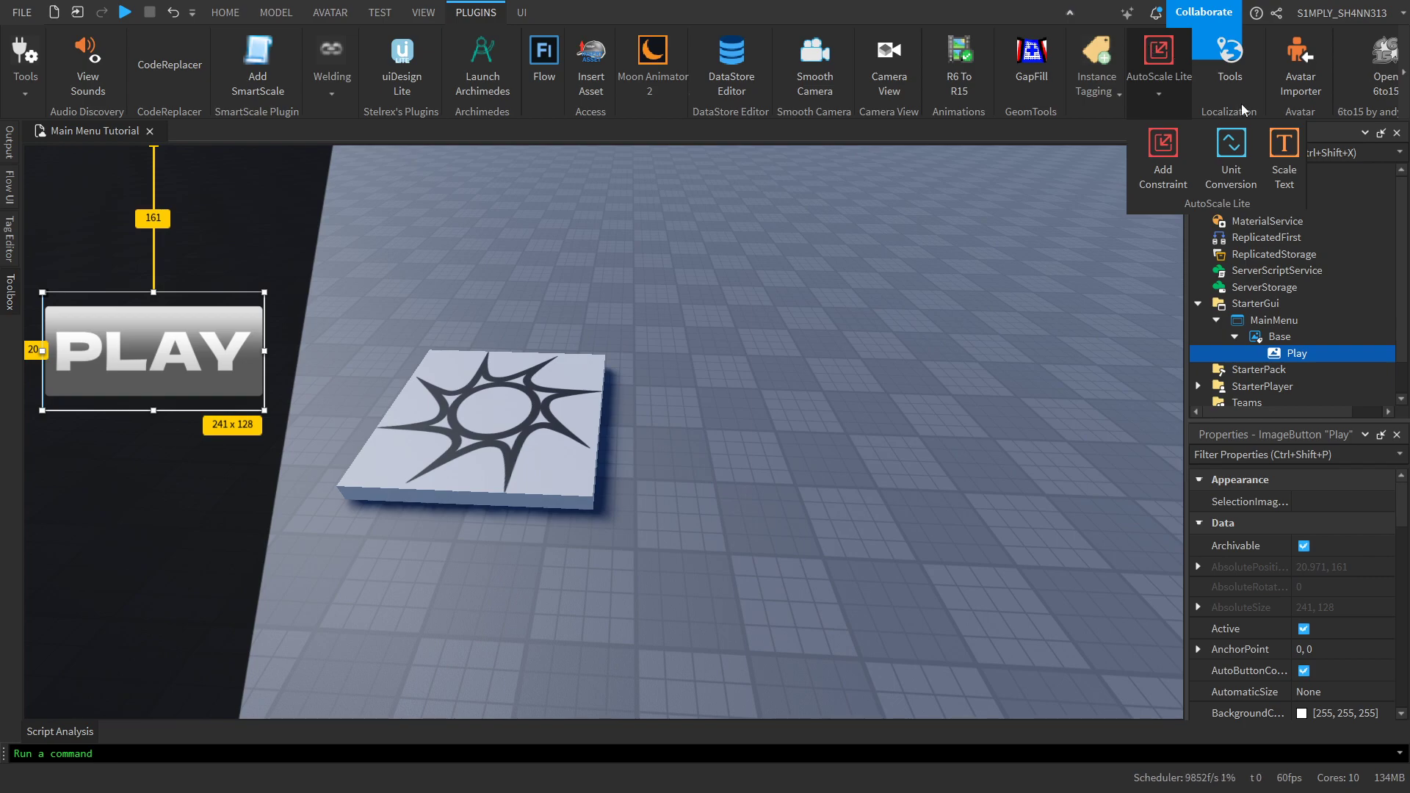
click(1231, 151)
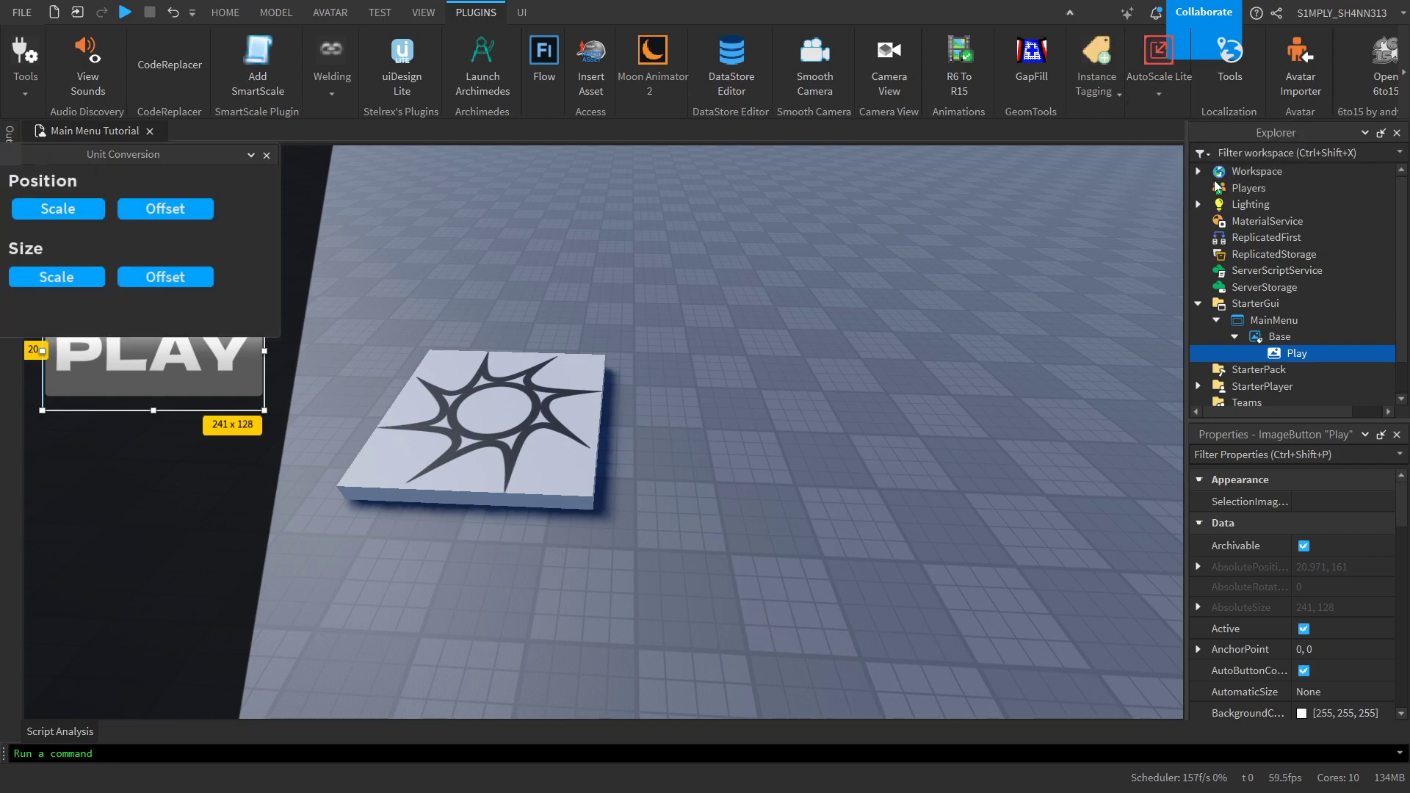
click(58, 281)
click(70, 210)
click(267, 156)
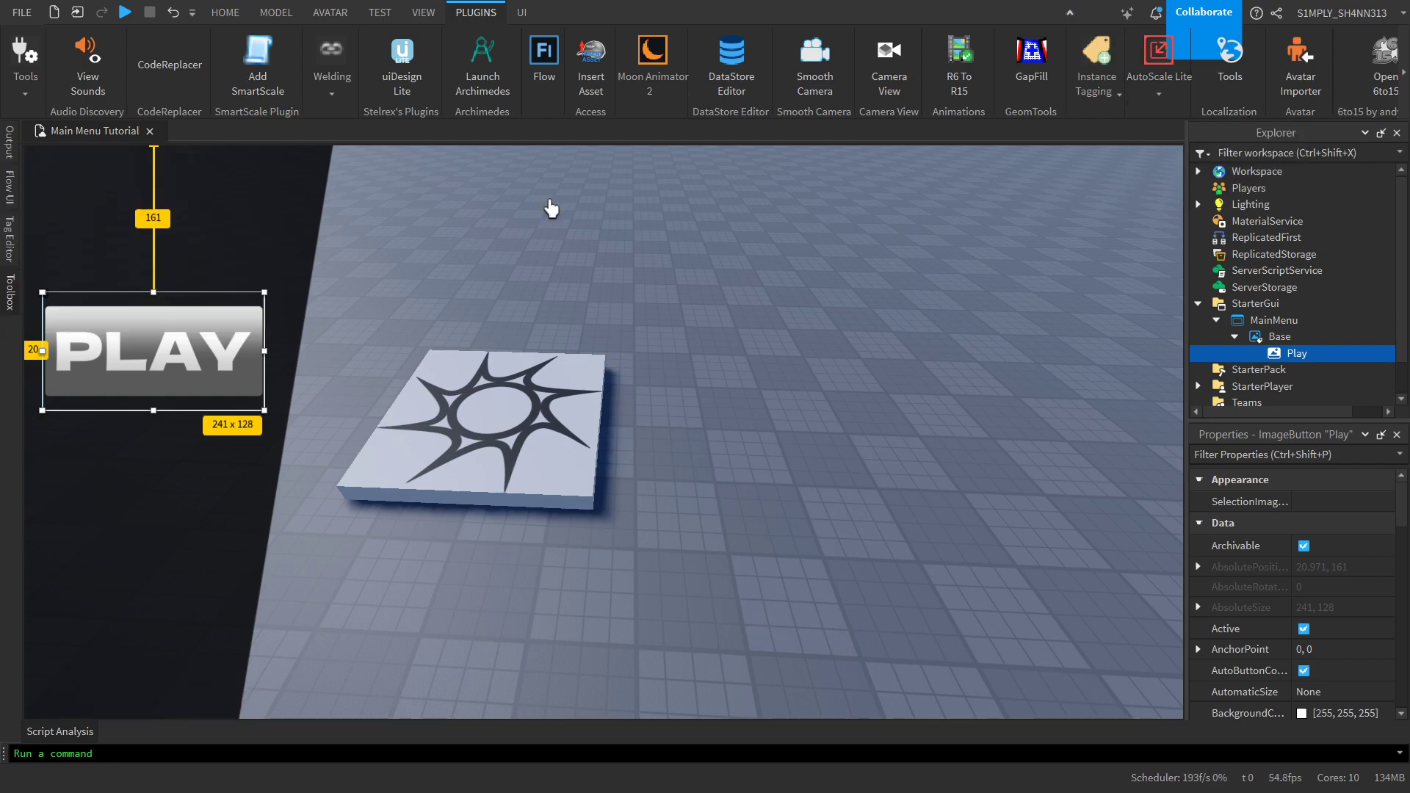
click(554, 205)
click(985, 270)
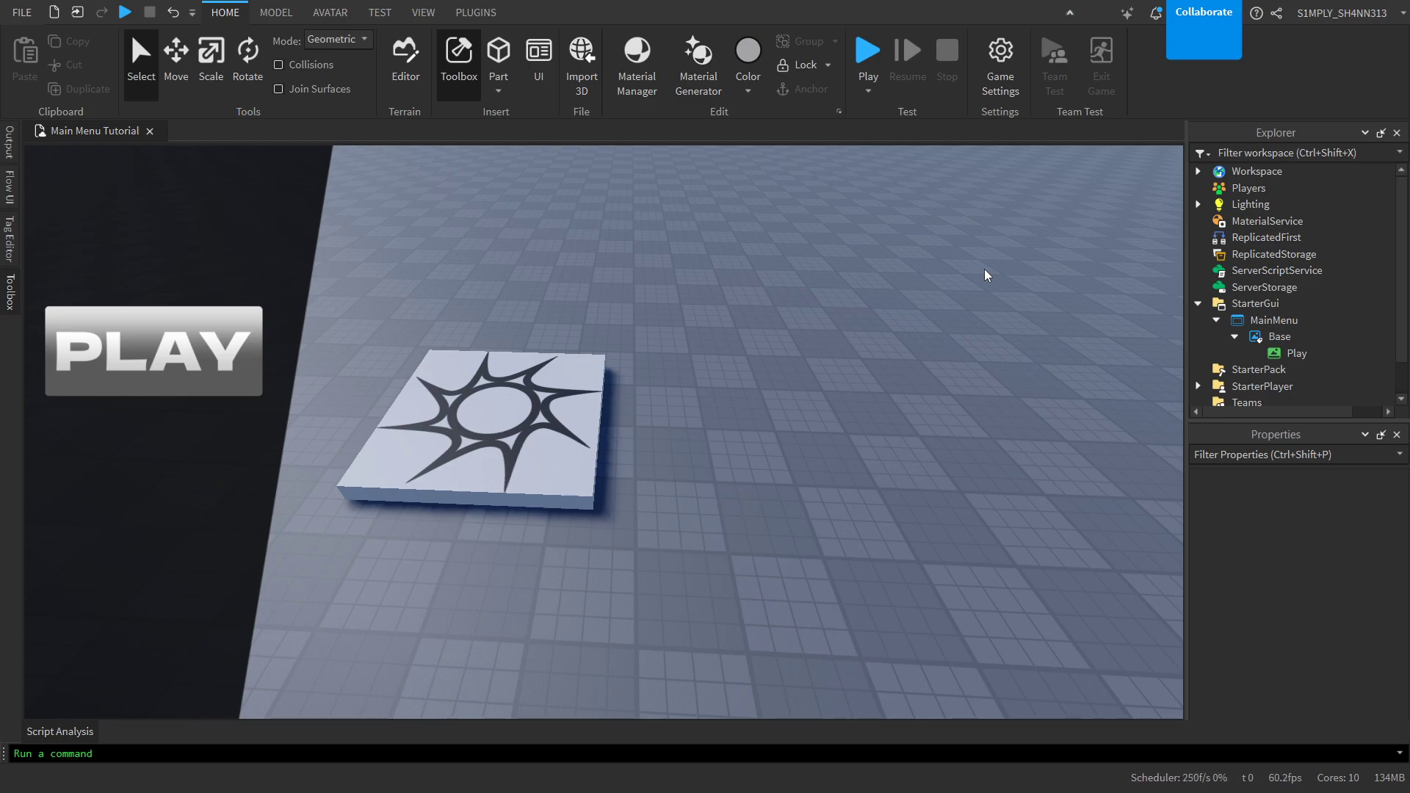
- Add a LocalScript to the MainMenu ScreenGui and rename it Manager
click(1234, 336)
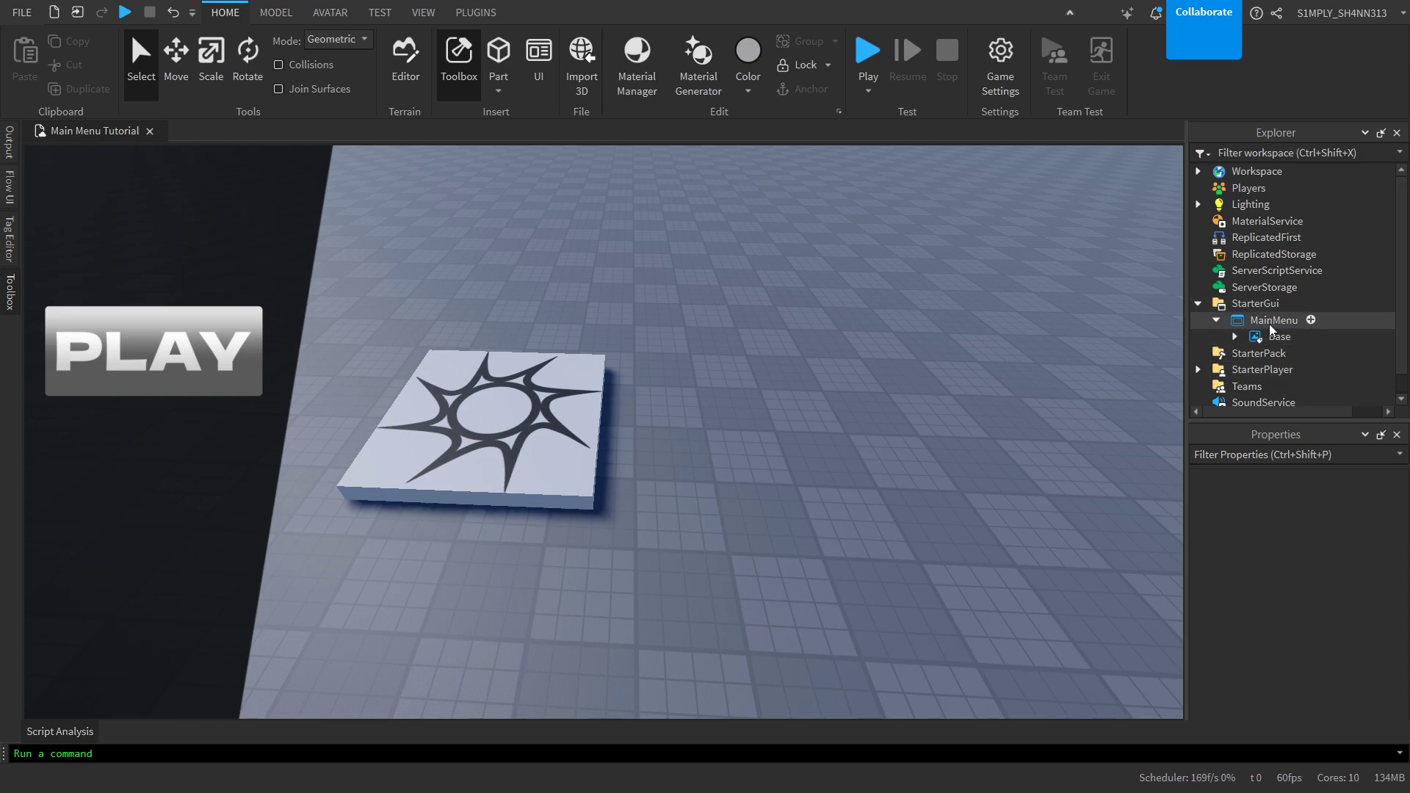
click(1311, 321)
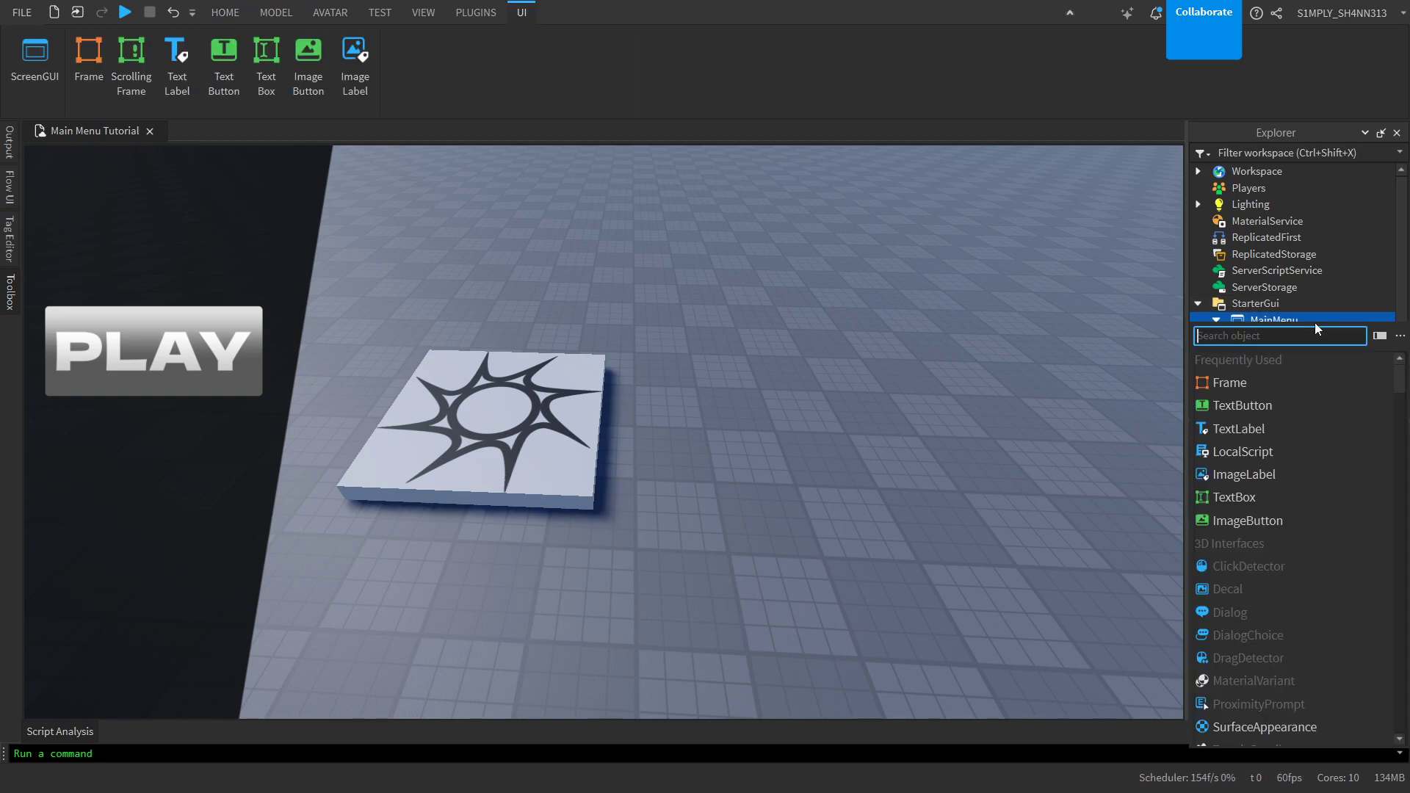
click(1270, 450)
click(1262, 338)
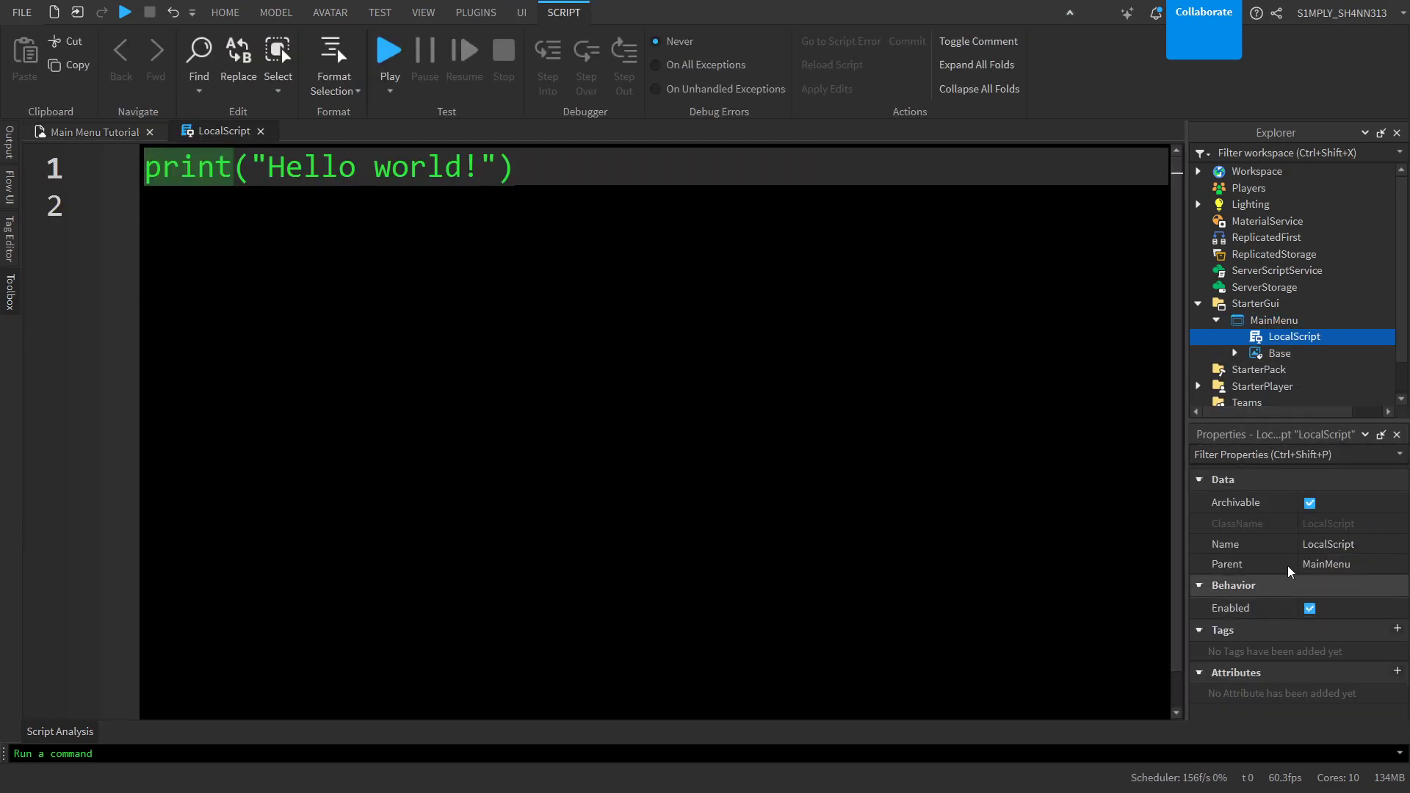
click(1341, 545)
text(Manager)
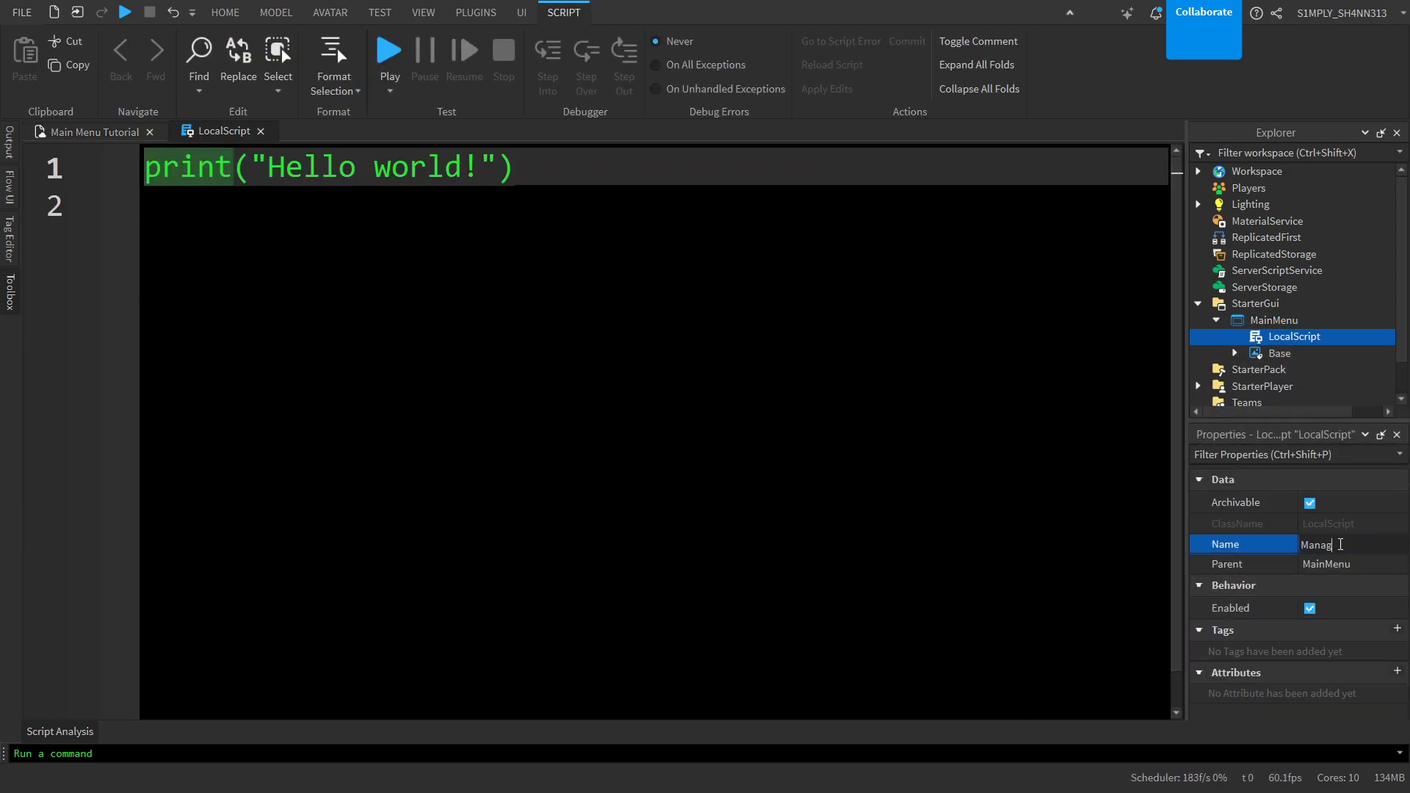
key(Return)
- Replace the default code in the Manager script with local player = game:GetService("Players").LocalPlayer
key(ctrl+a)
key(ctrl+c)
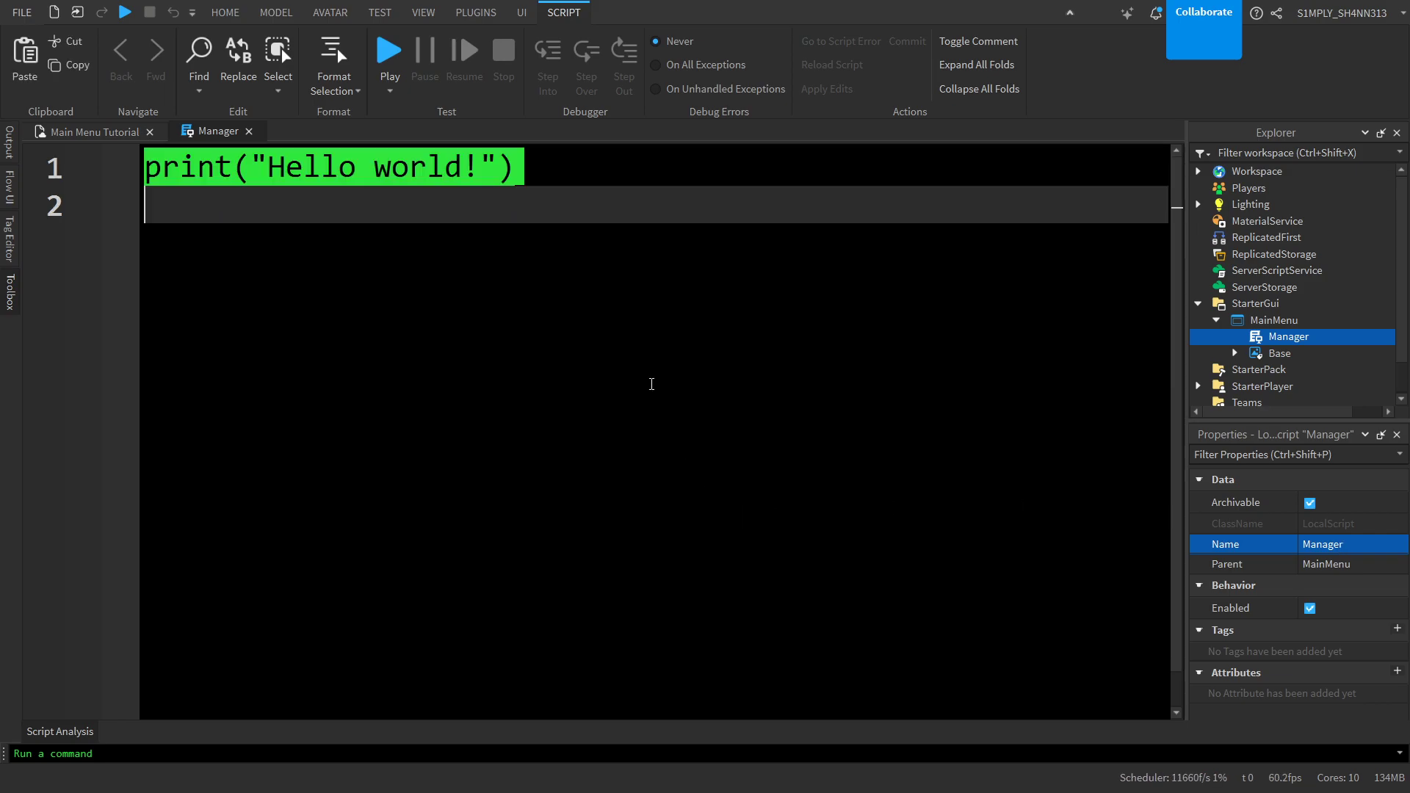
key(BackSpace)
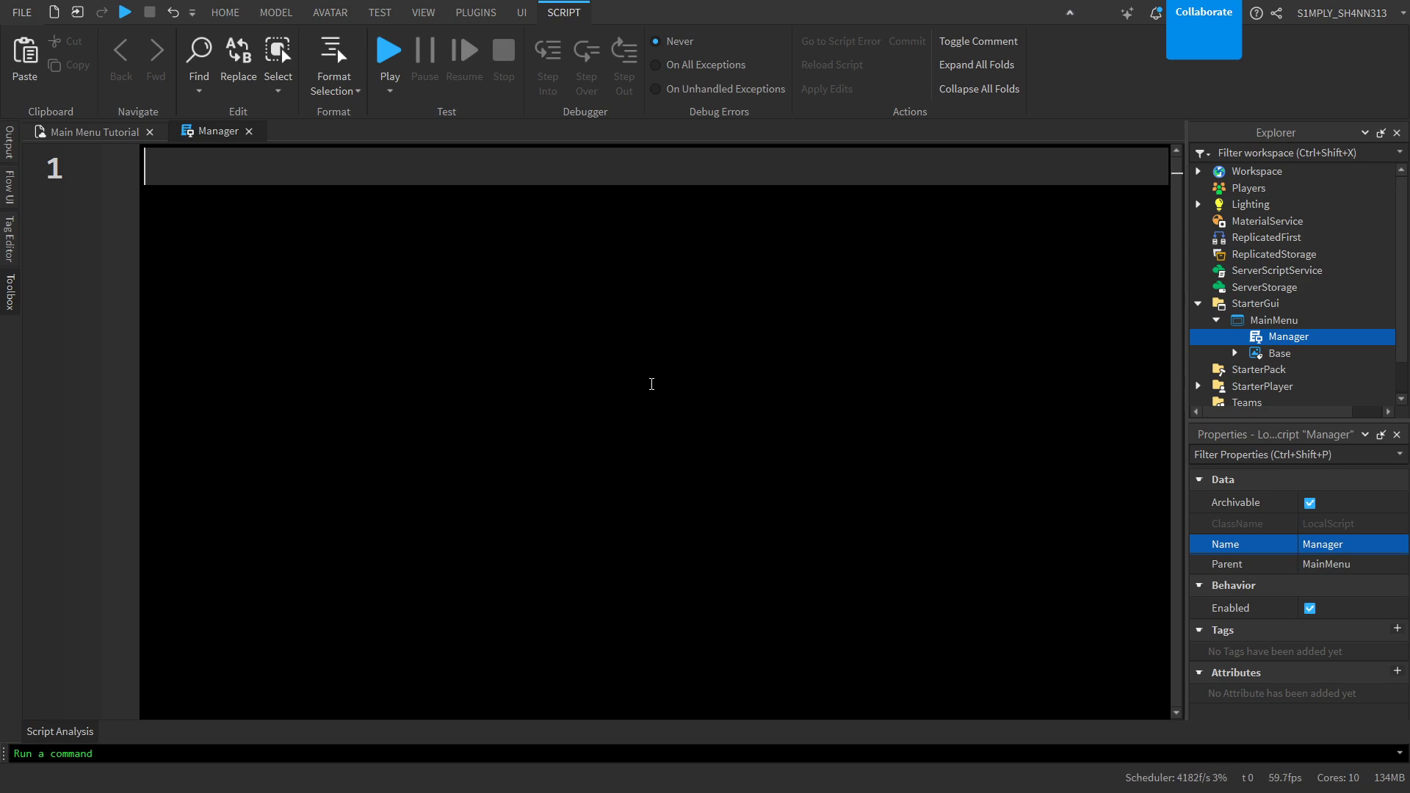
text(loc)
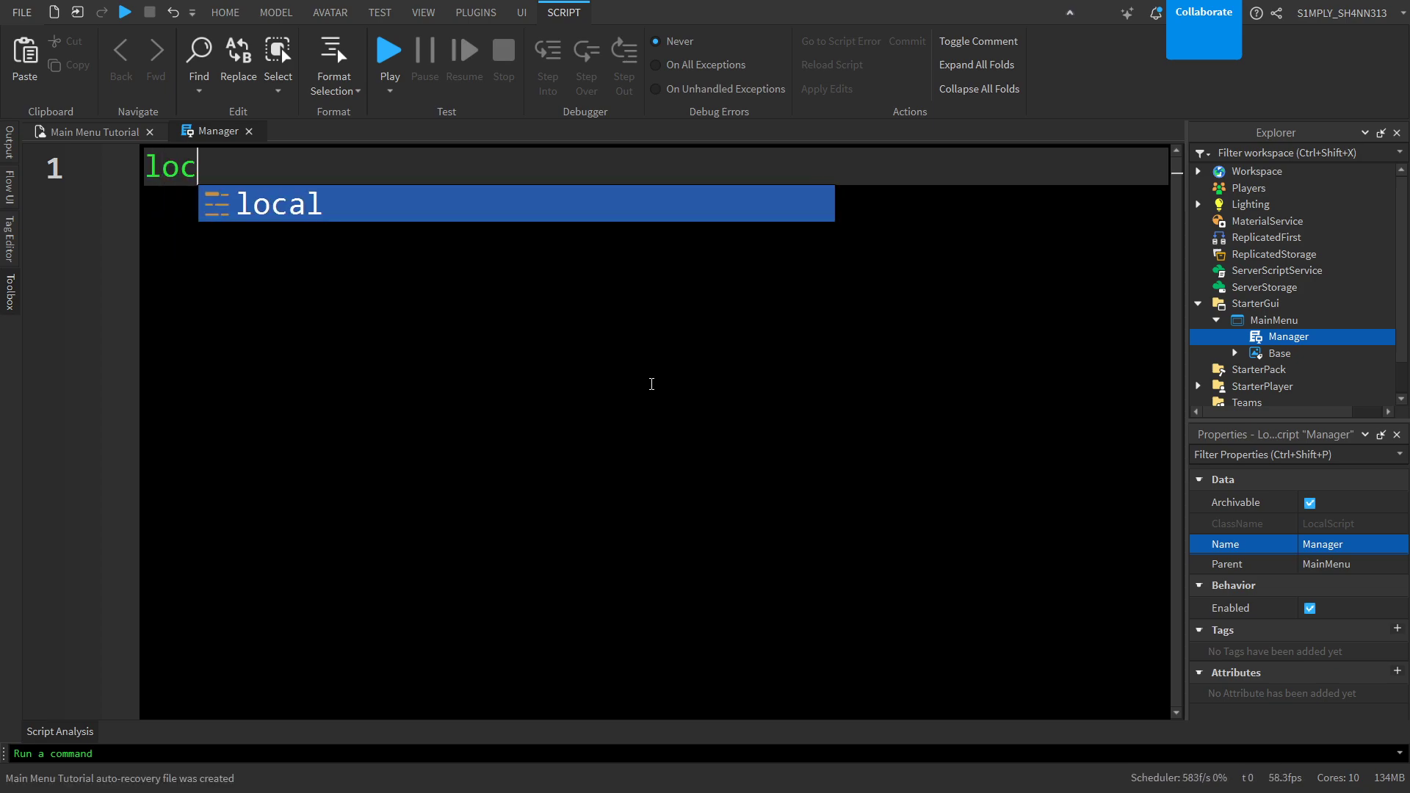
text(al player =)
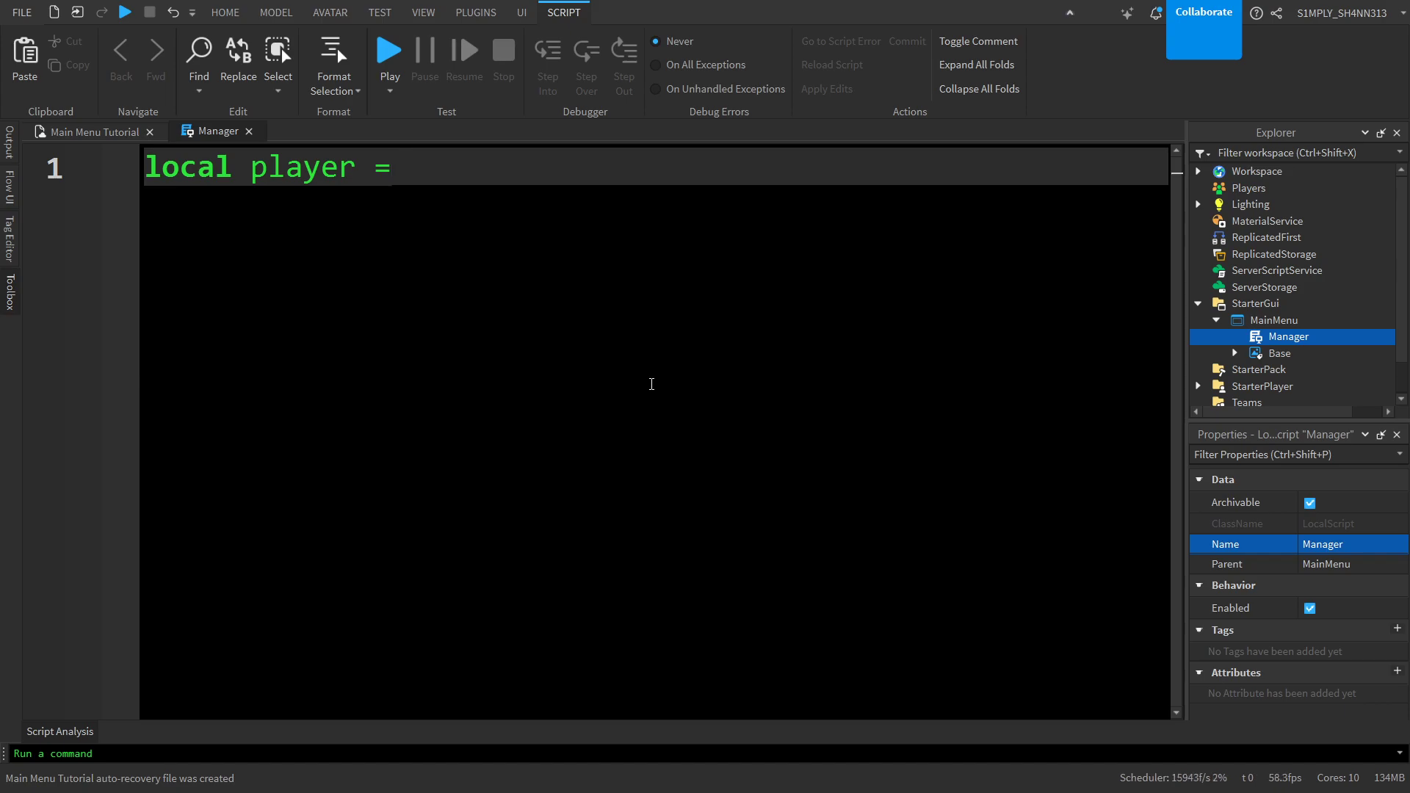
text( game:)
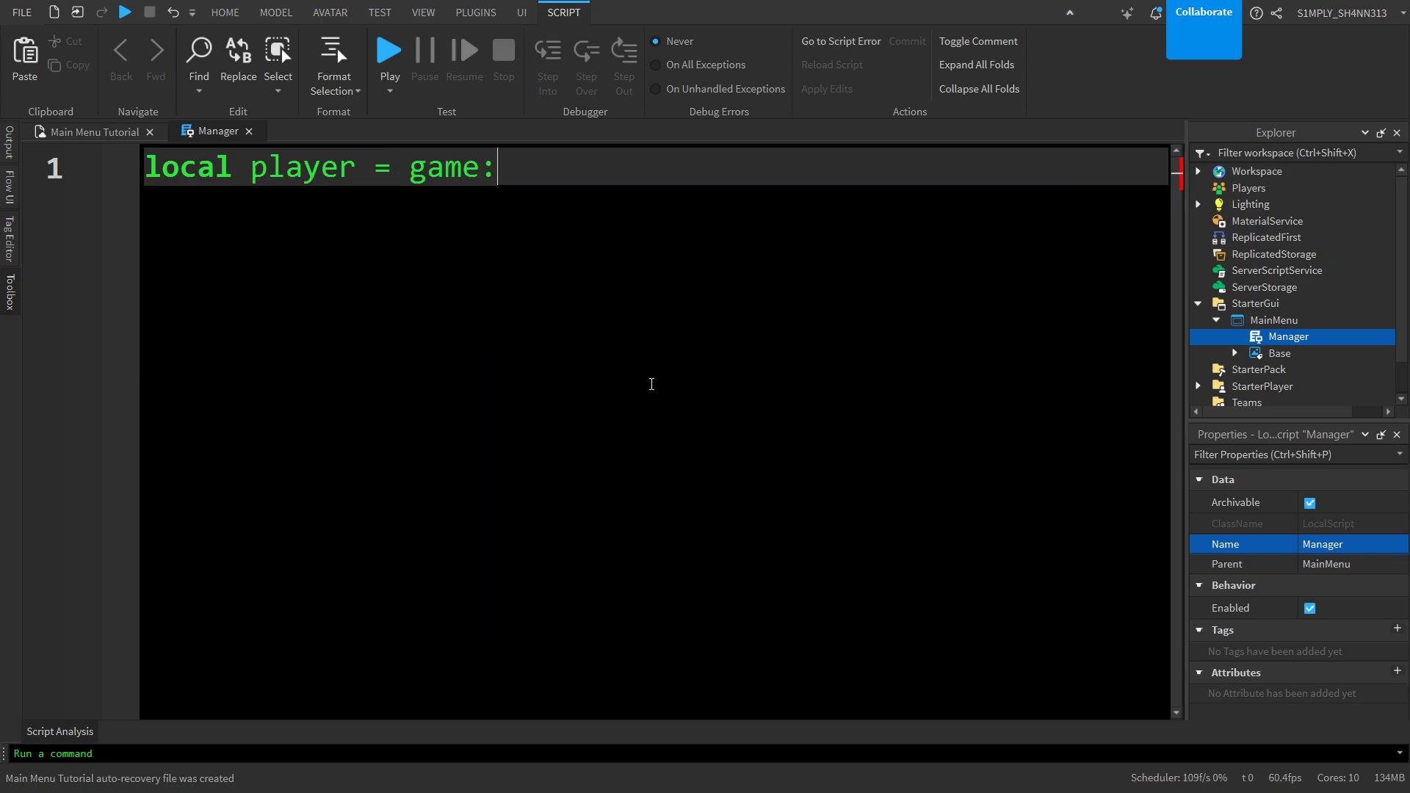
text(GetService("Players").L)
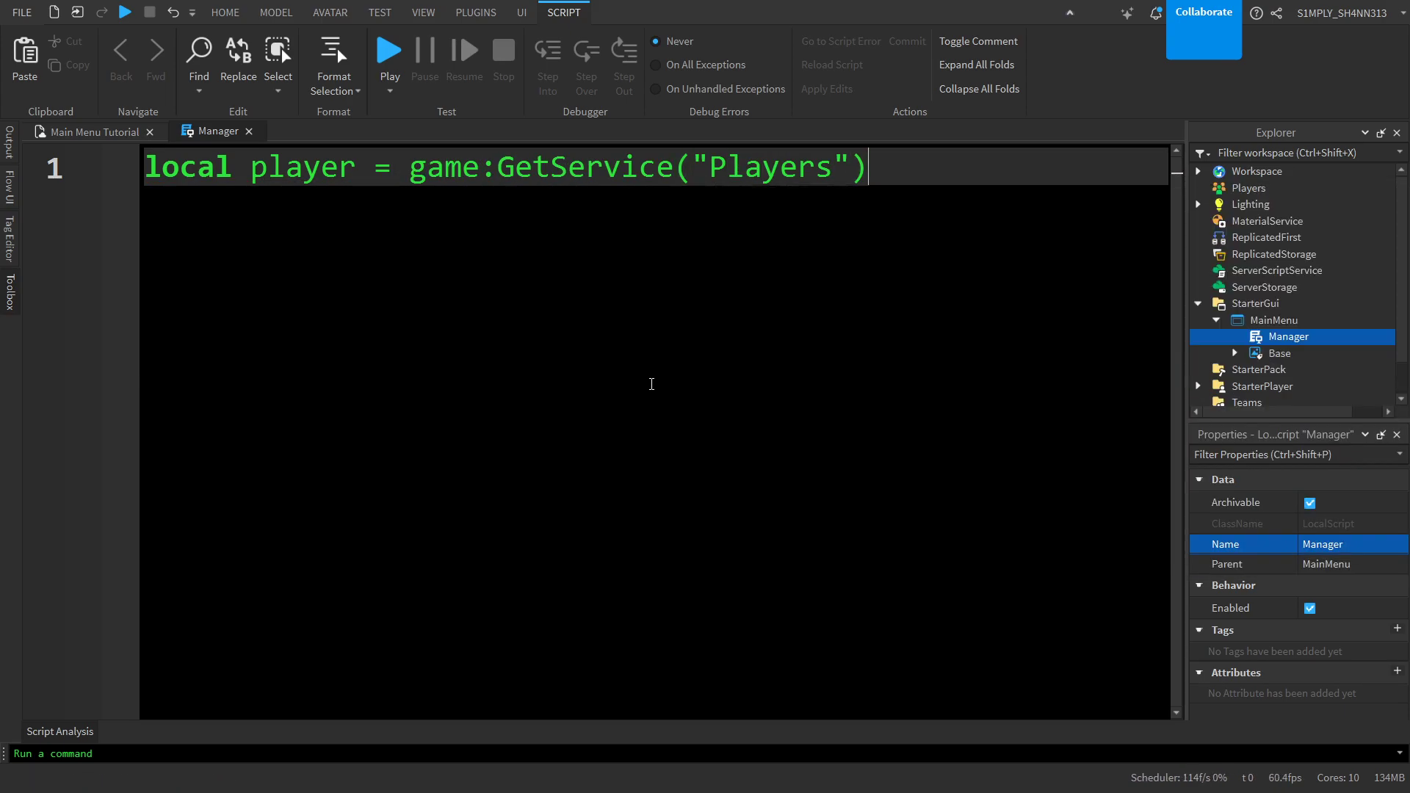
text(ocalPlayer)
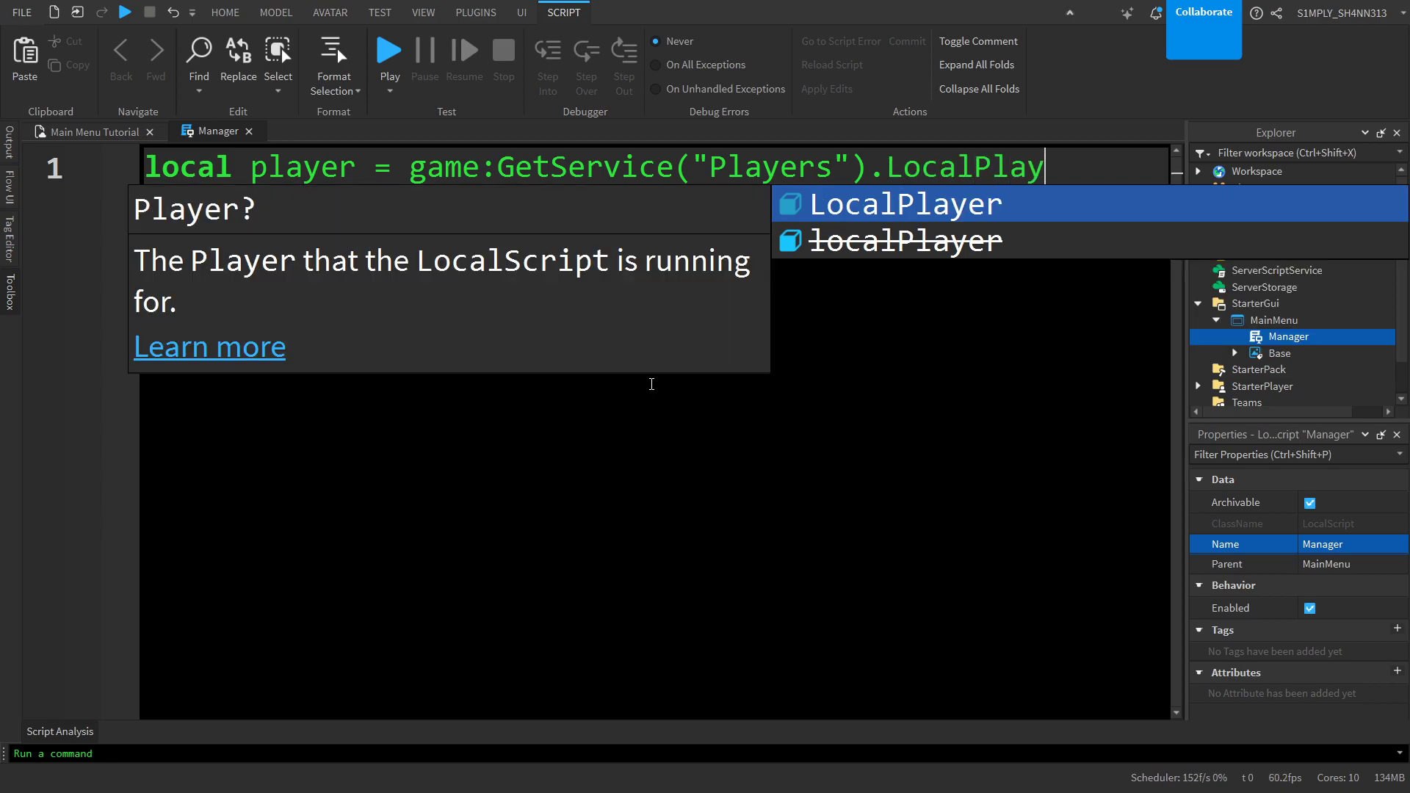
key(Return)
key(Return)
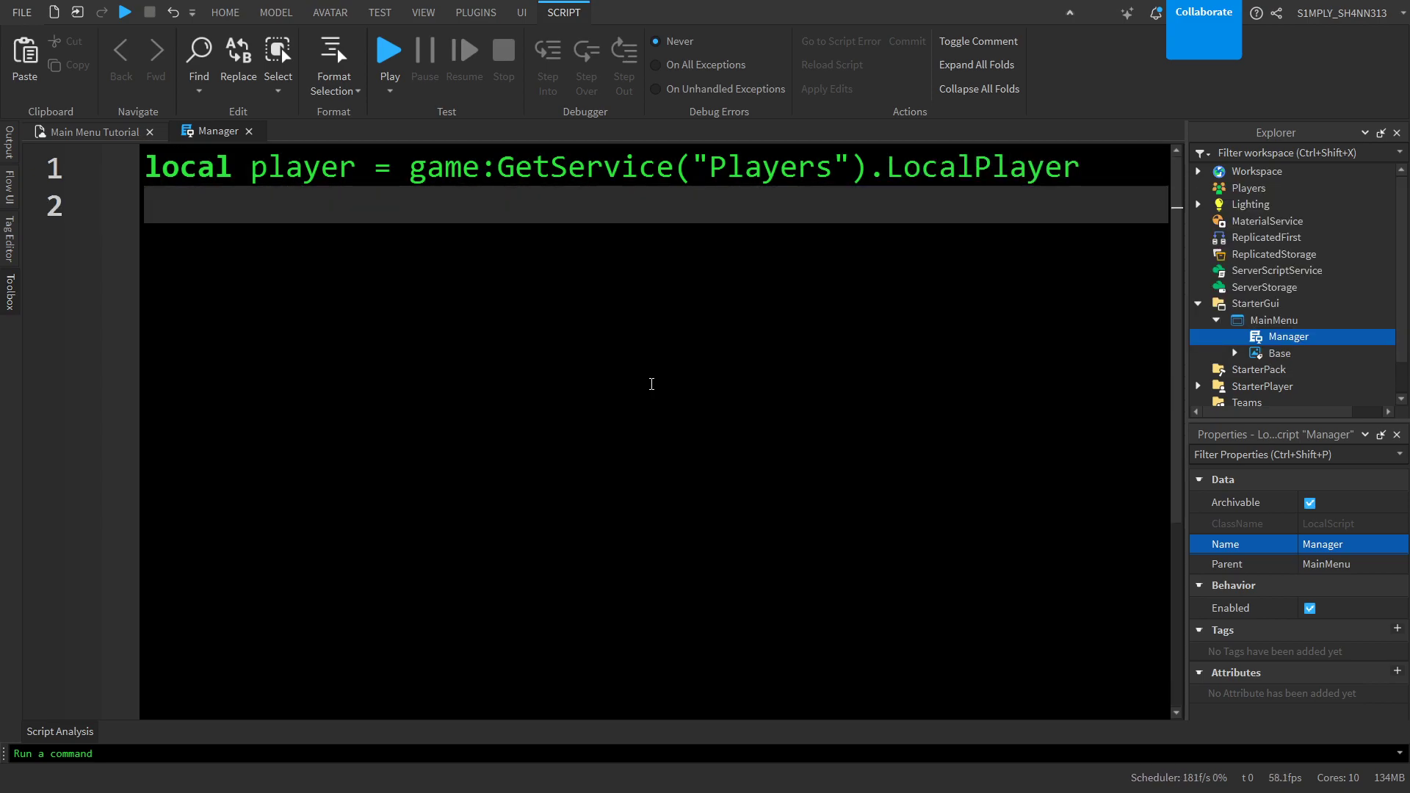
- Begin a declaration of a local variable named PlayerGui on line 2
text(local Play)
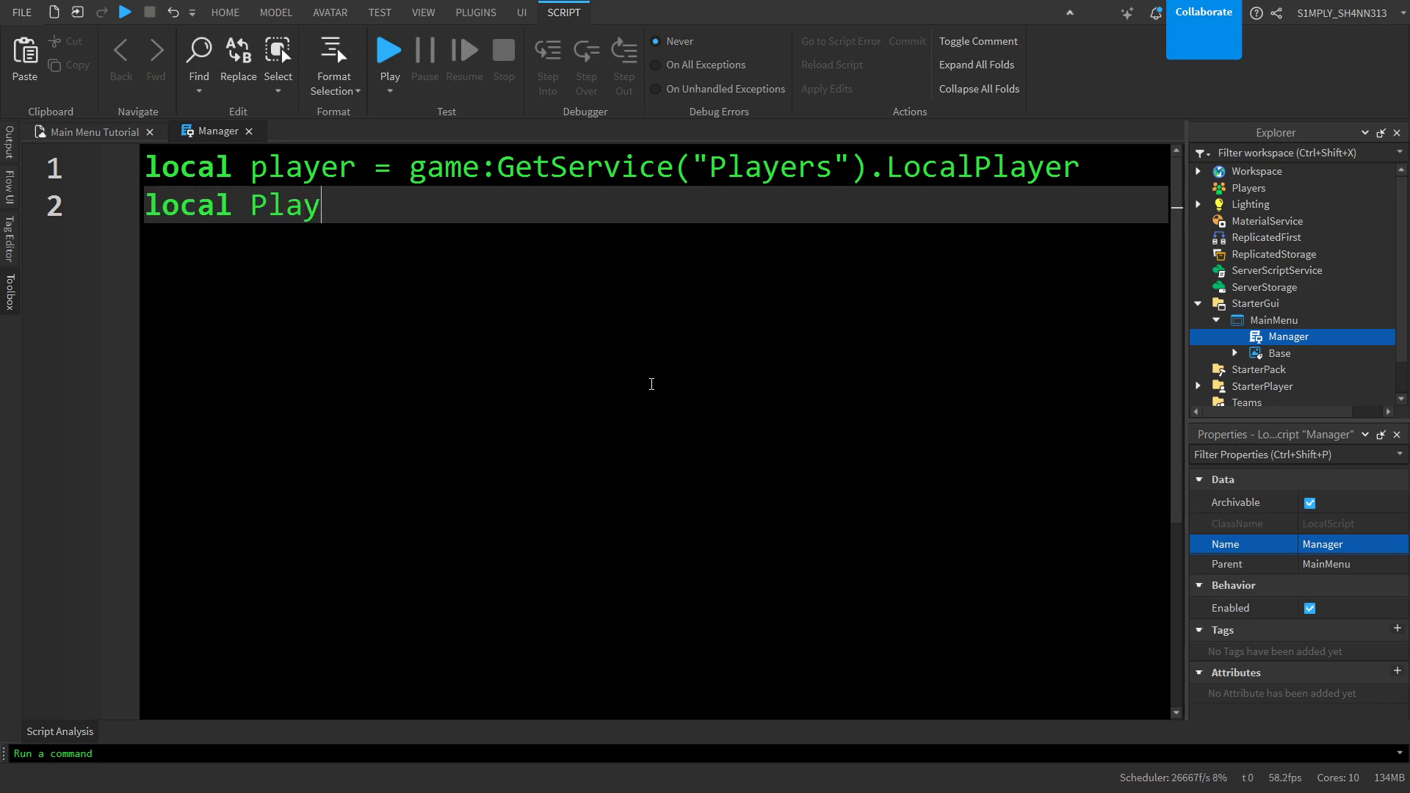
text(erGui = game)
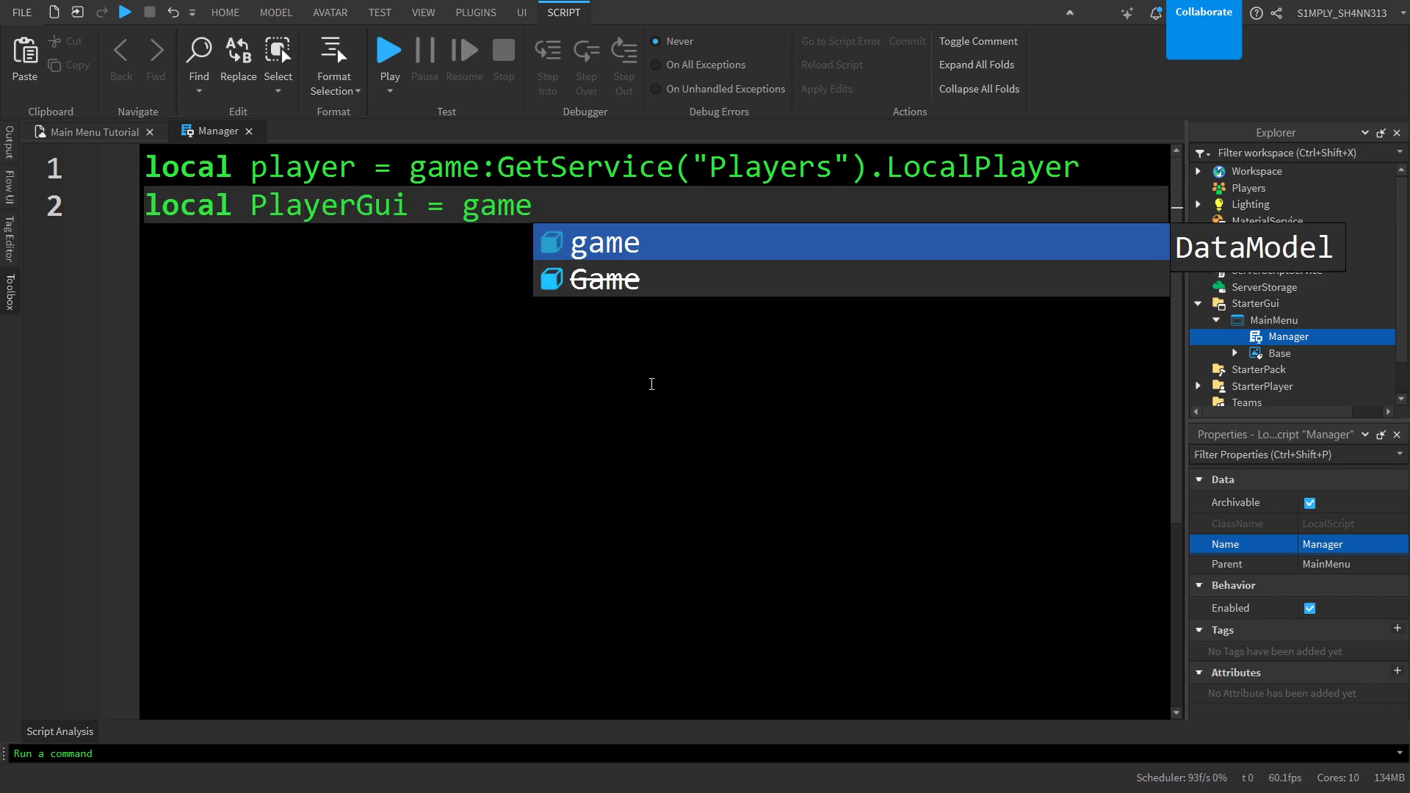
text(:GetService("PlayerGui)
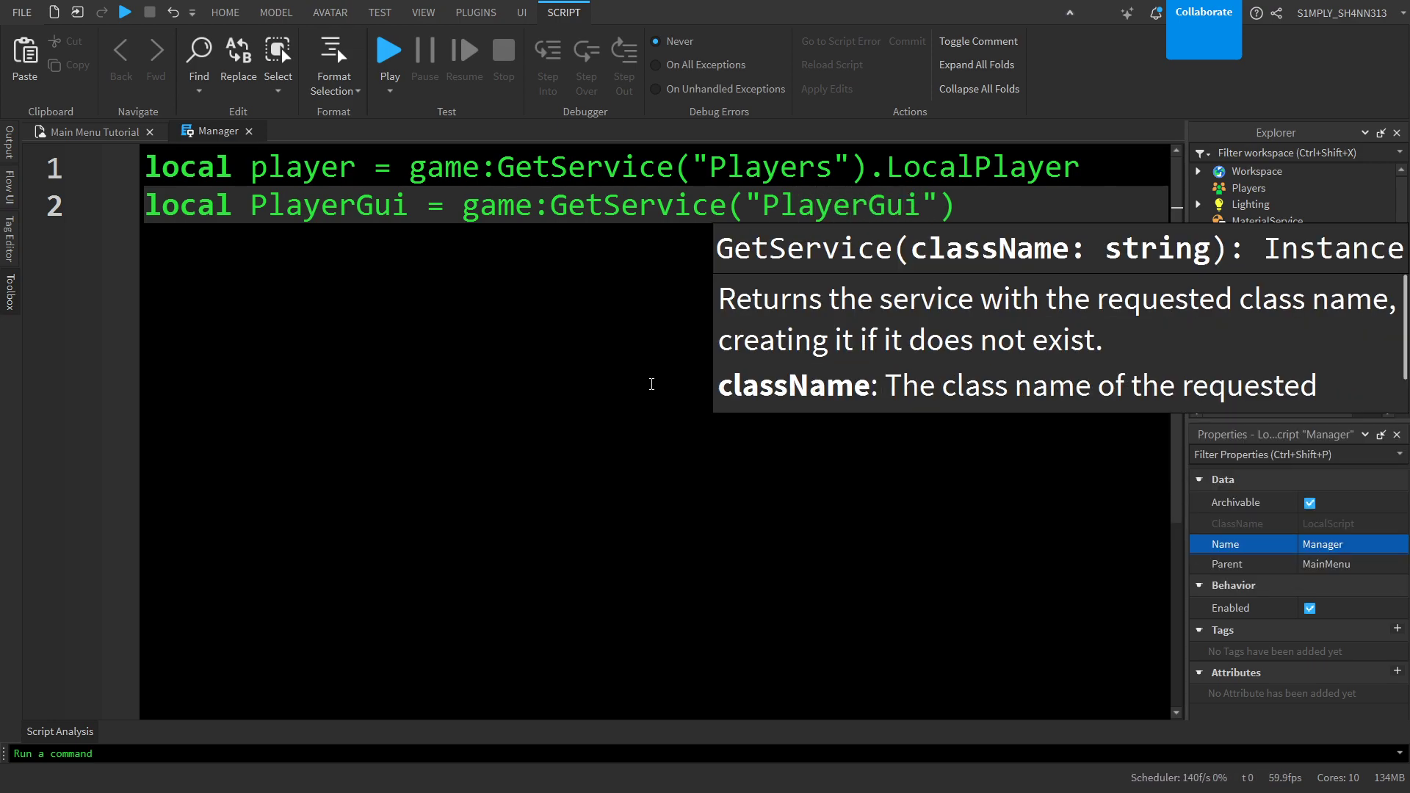
key(BackSpace)
key(BackSpace)
key(BackSpace)
key(BackSpace)
key(BackSpace)
key(BackSpace)
key(BackSpace)
key(BackSpace)
key(BackSpace)
key(BackSpace)
key(BackSpace)
key(BackSpace)
key(BackSpace)
key(BackSpace)
key(BackSpace)
key(BackSpace)
key(BackSpace)
key(BackSpace)
key(BackSpace)
key(BackSpace)
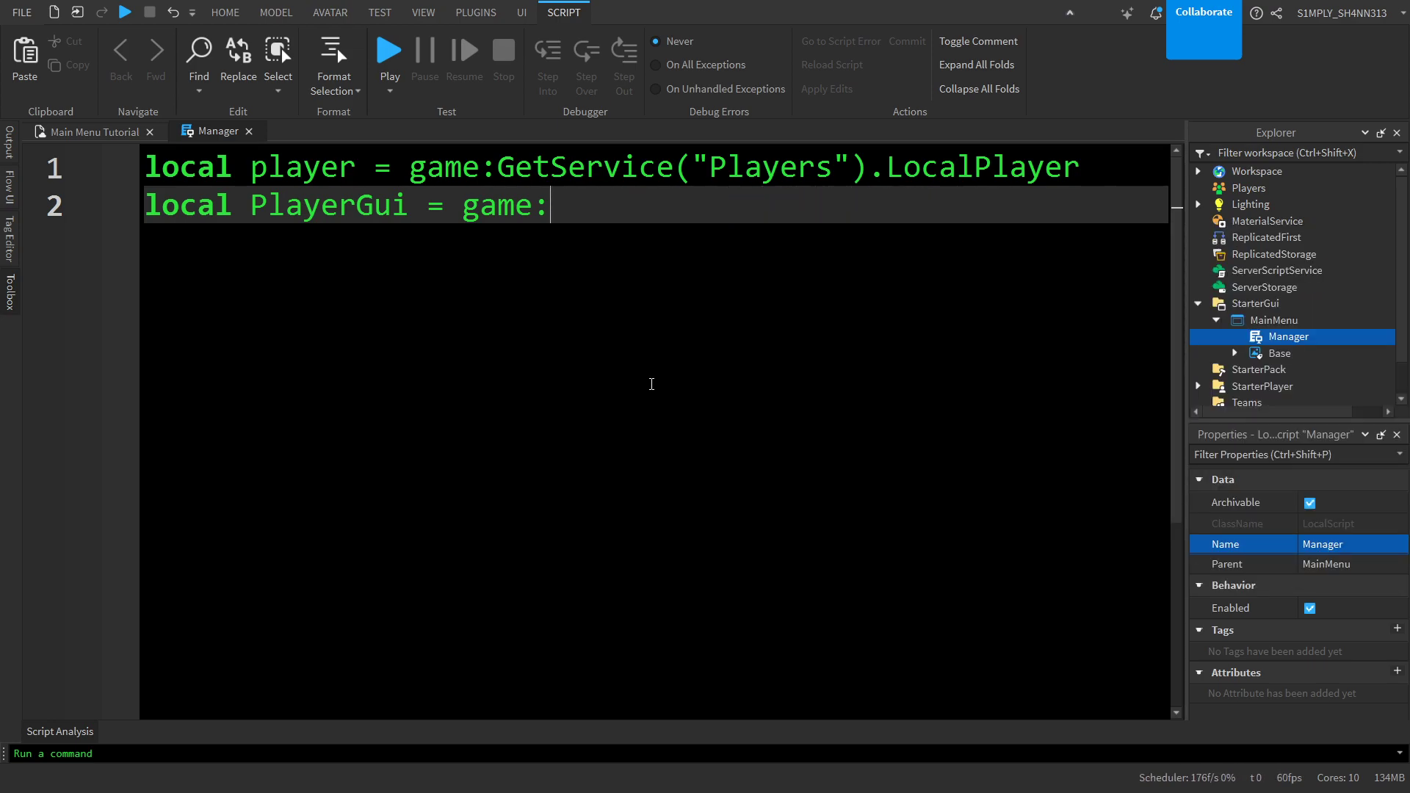
key(BackSpace)
key(BackSpace)
key(BackSpace)
key(BackSpace)
- Assign player.PlayerGui to the PlayerGui variable on line 2 and start a new line
text(play)
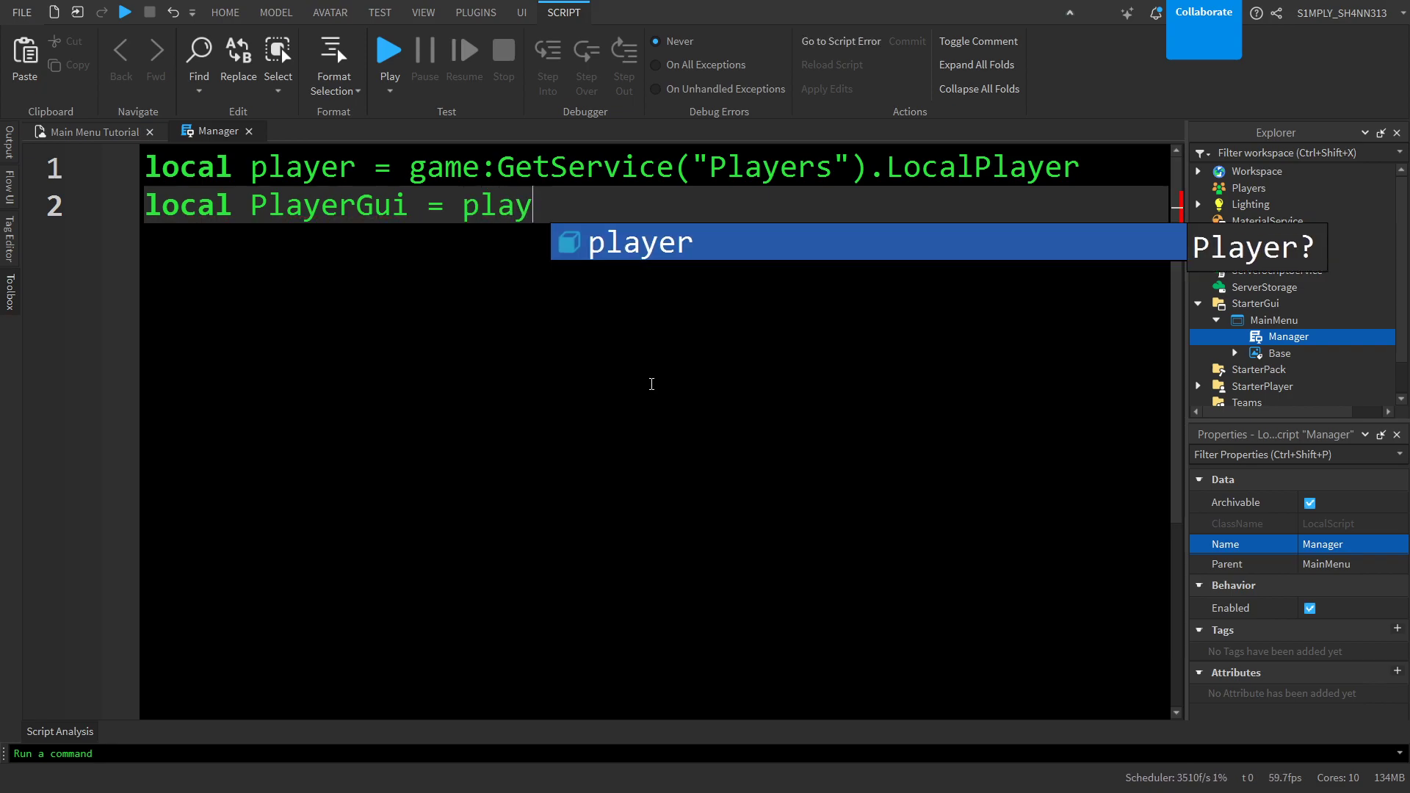
text(er.Pla)
key(BackSpace)
text(layerGui)
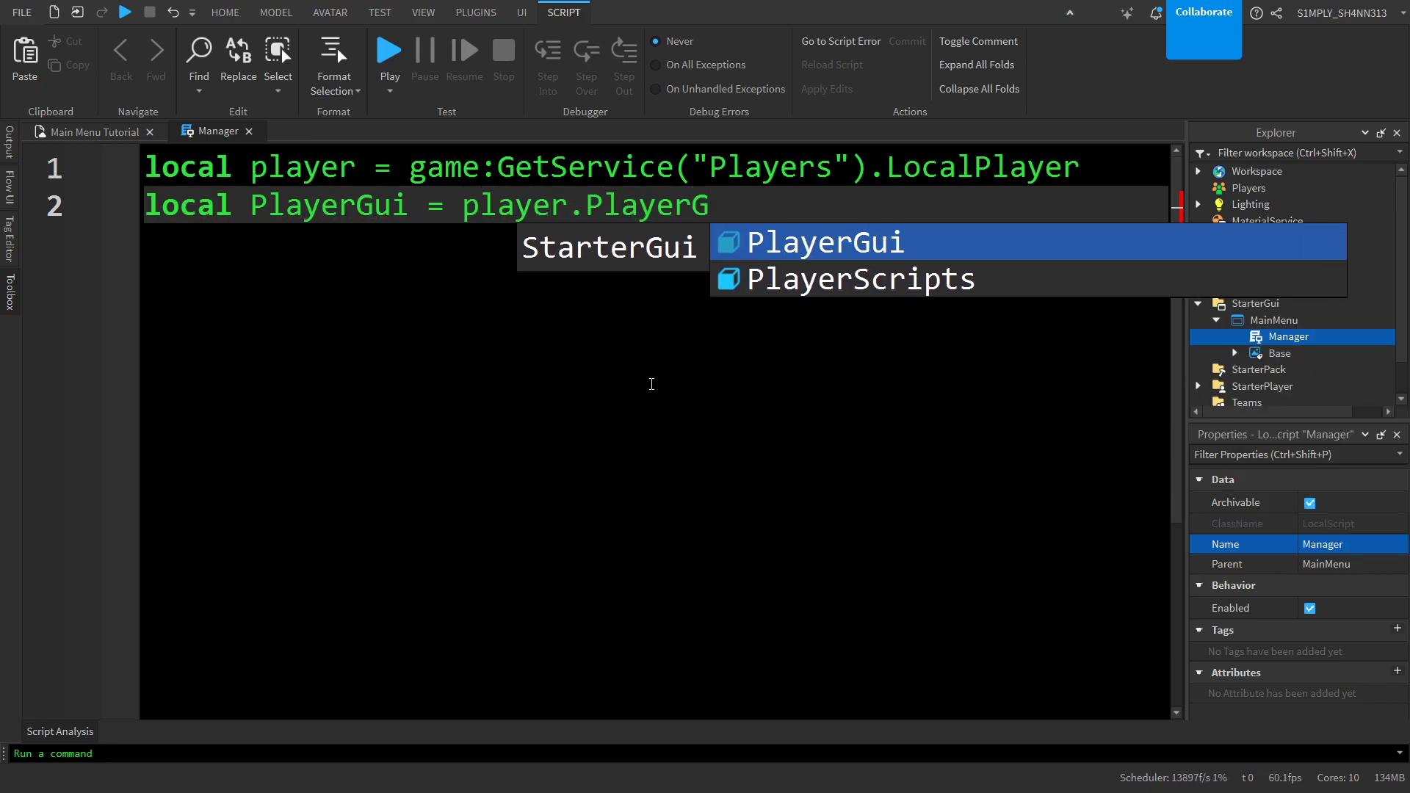
key(Return)
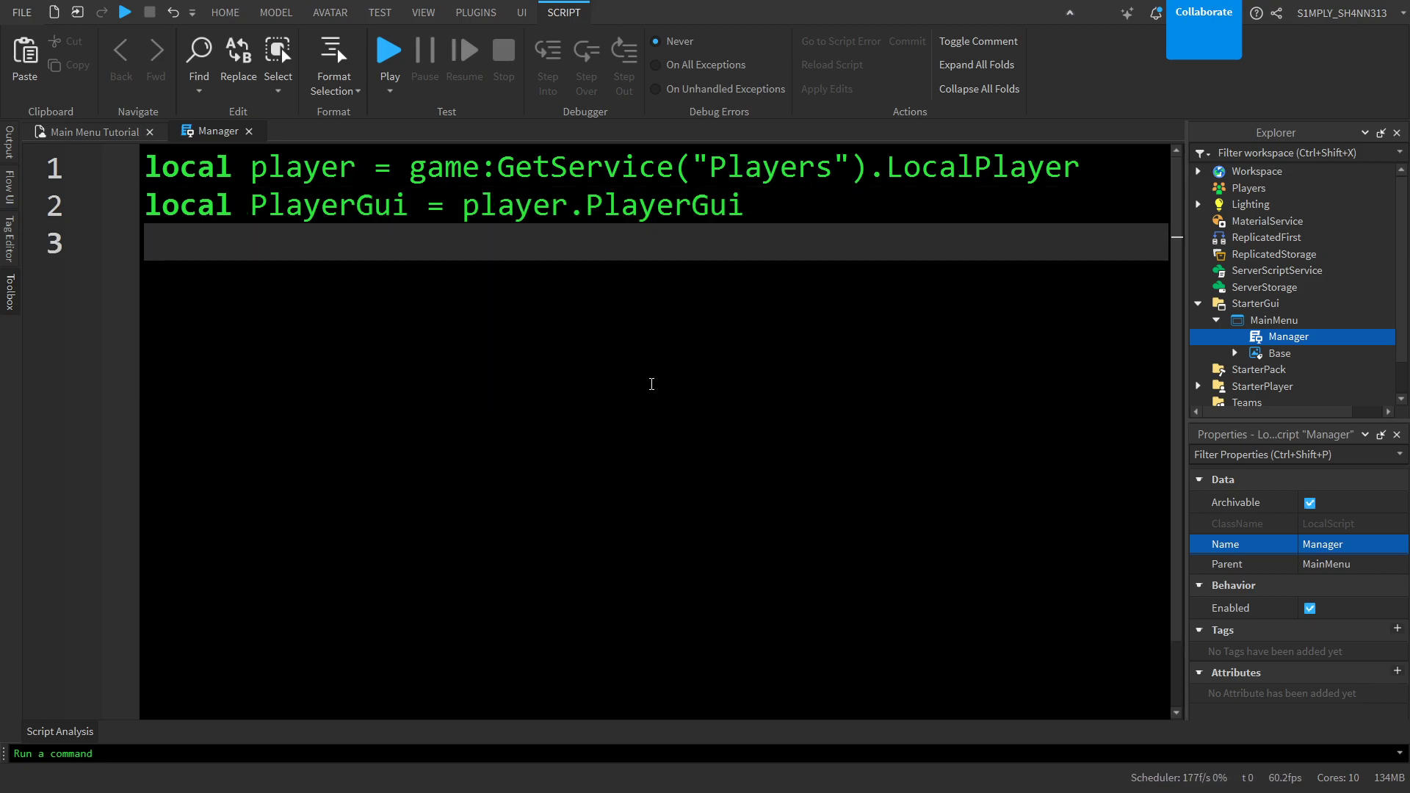
- Declare local TweenService = game:GetService("TweenService") on line 3 and leave a blank line below it
text(lo)
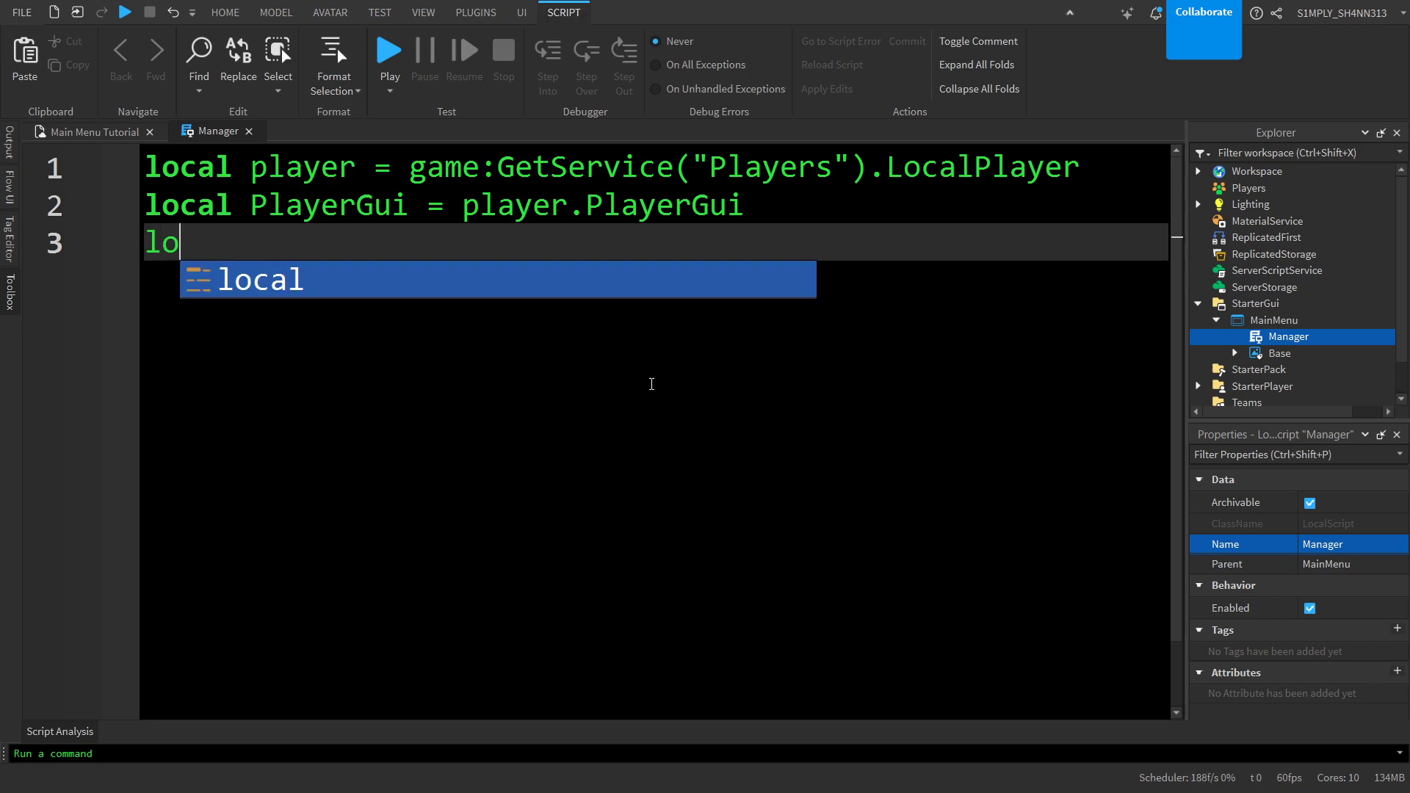
text(cal TweenServ)
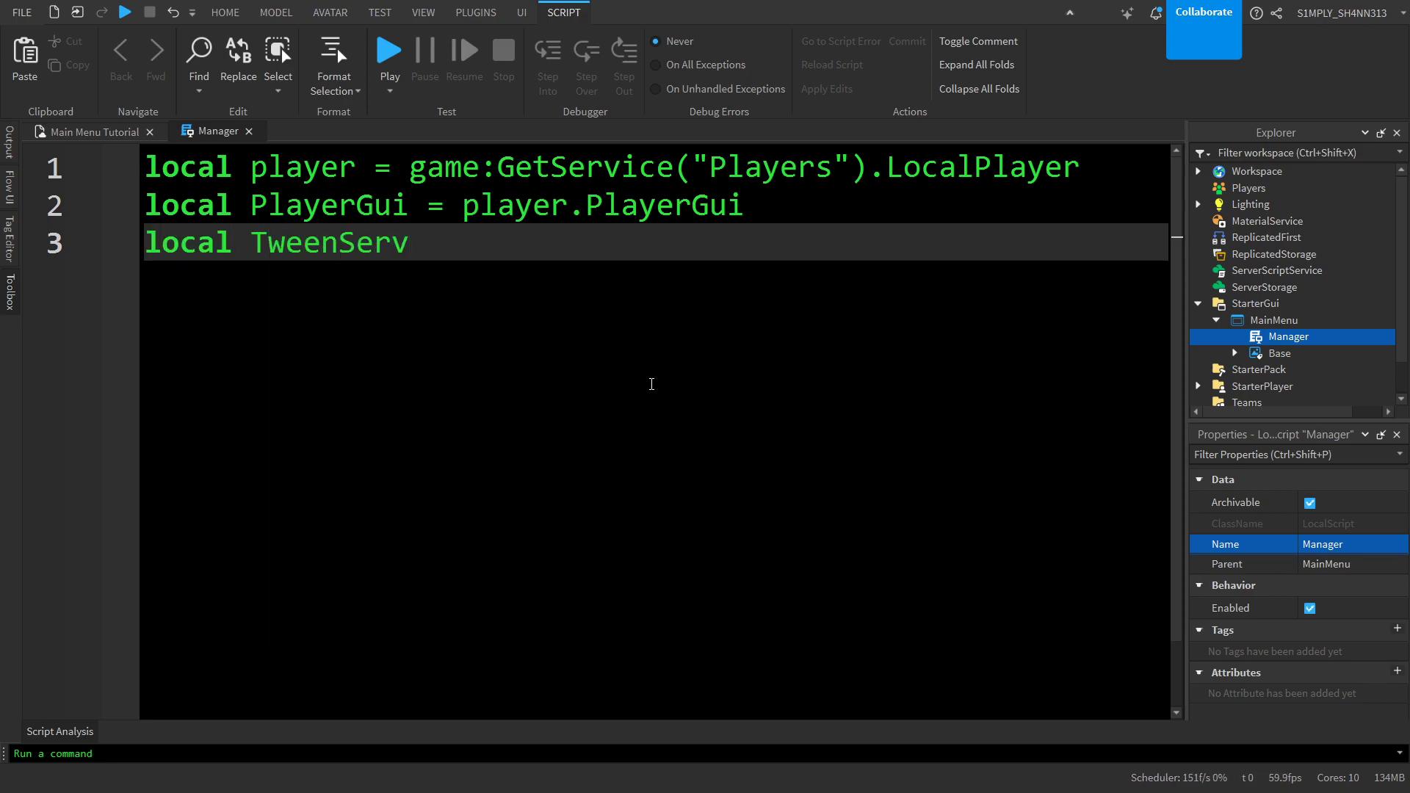
text(ice = game:)
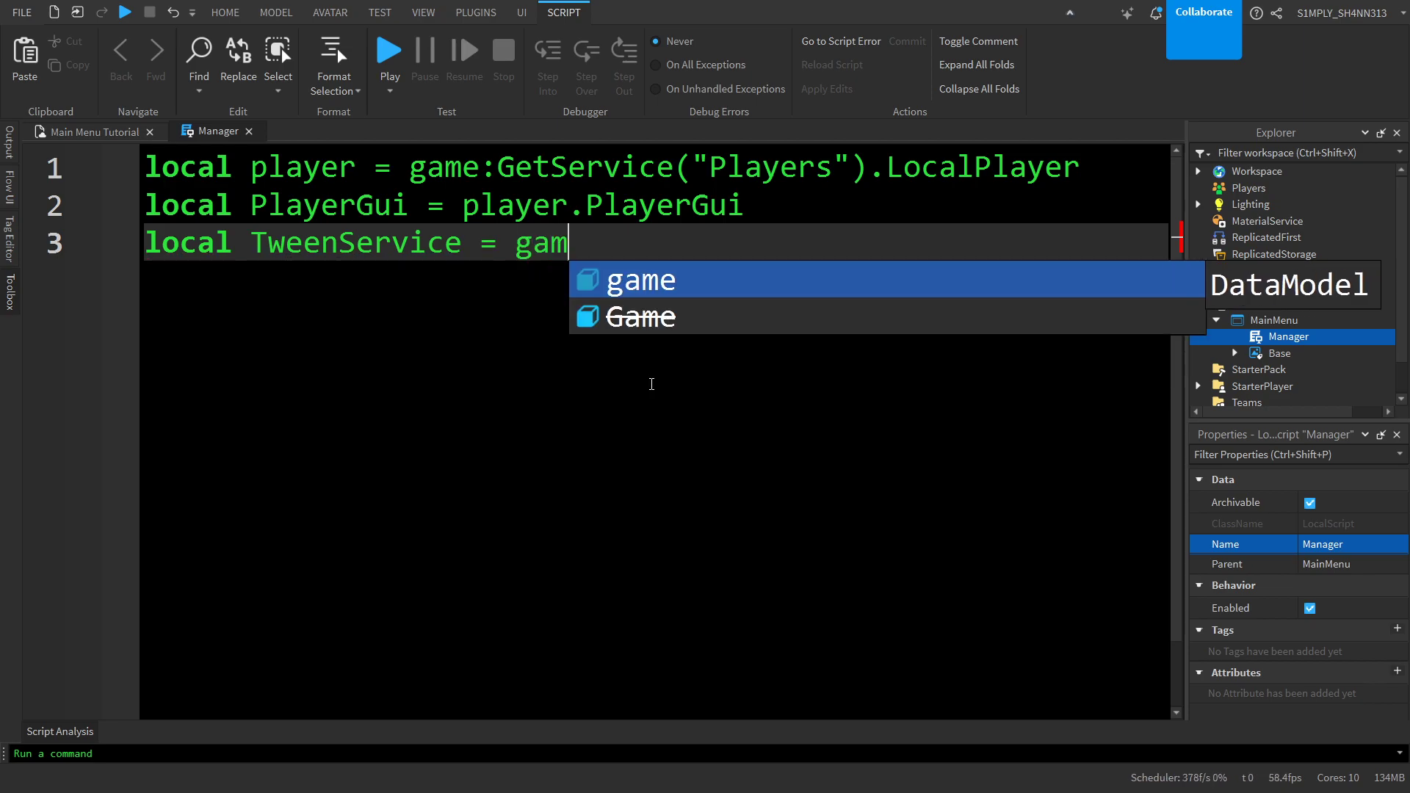
key(BackSpace)
text(:GetService("Tween)
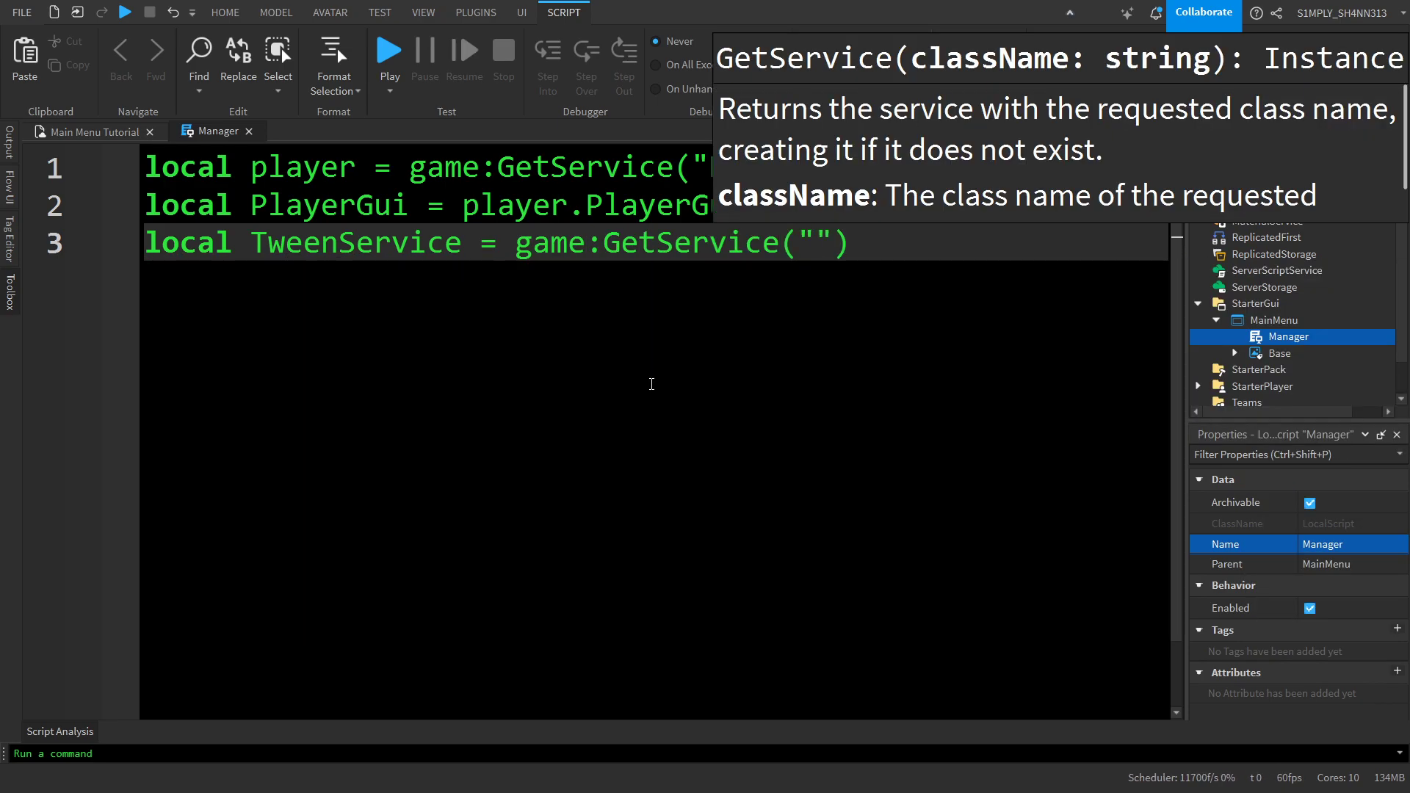
key(Tab)
key(Return)
key(Return)
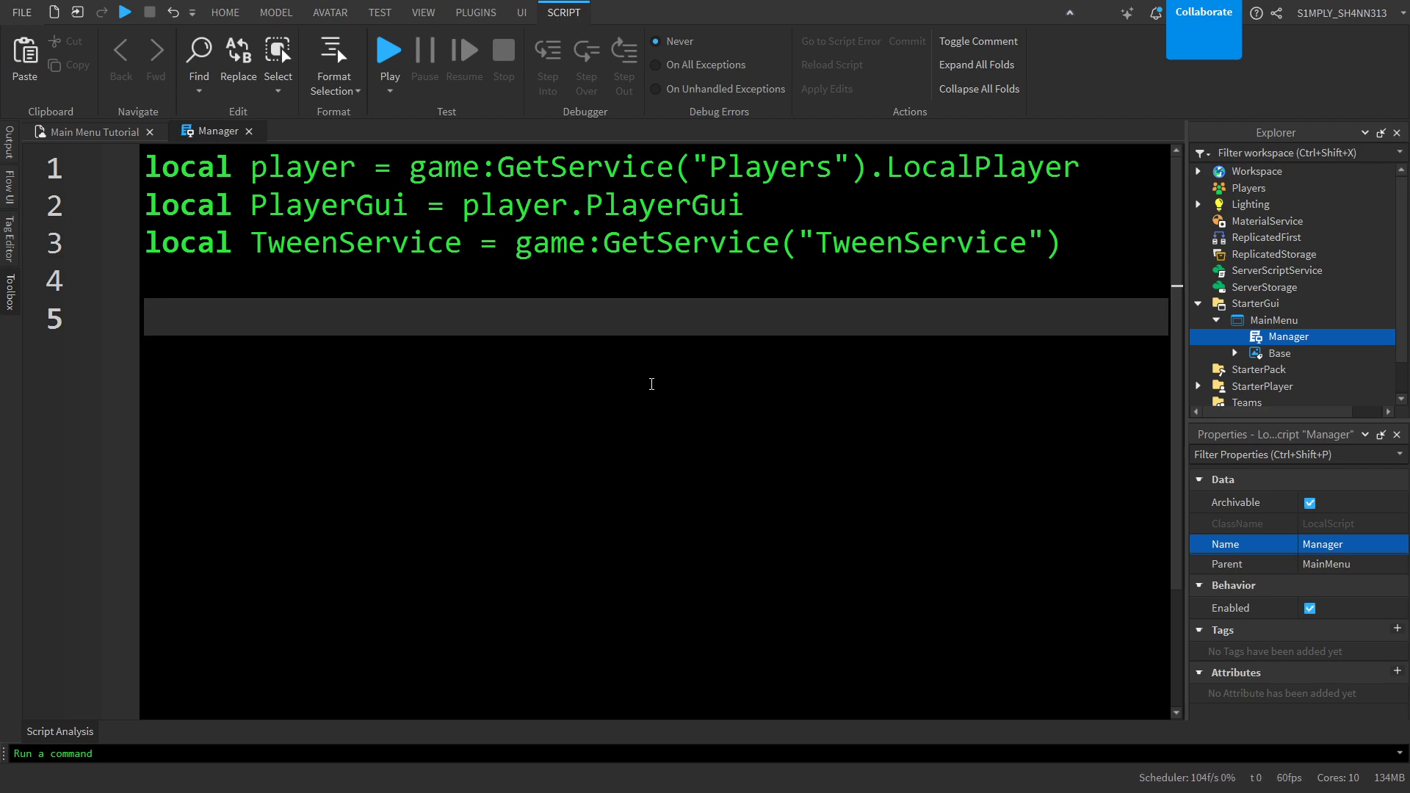
- Declare local MainMenu = PlayerGui.MainMenu on line 5 of the Manager script
text(local )
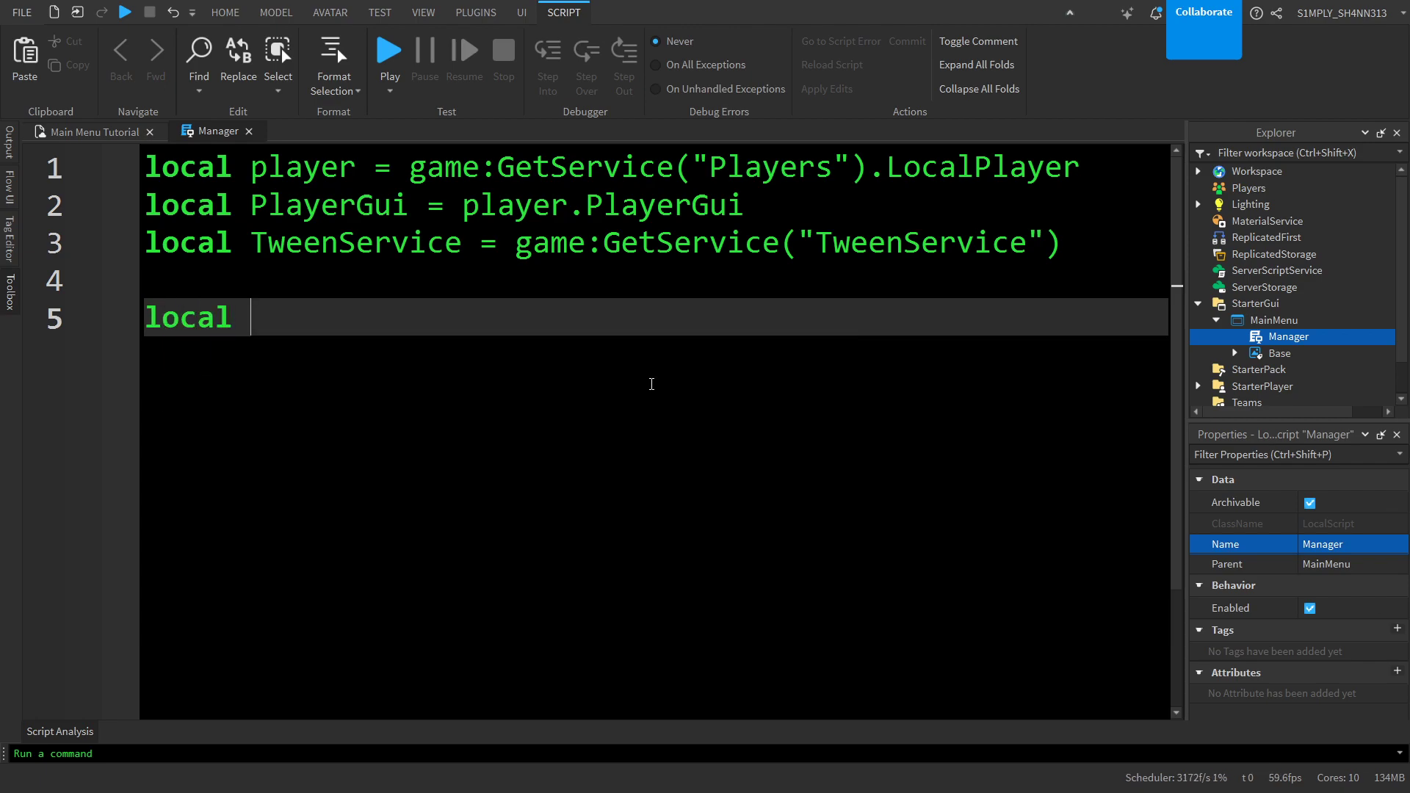
text(MainMenu = Player)
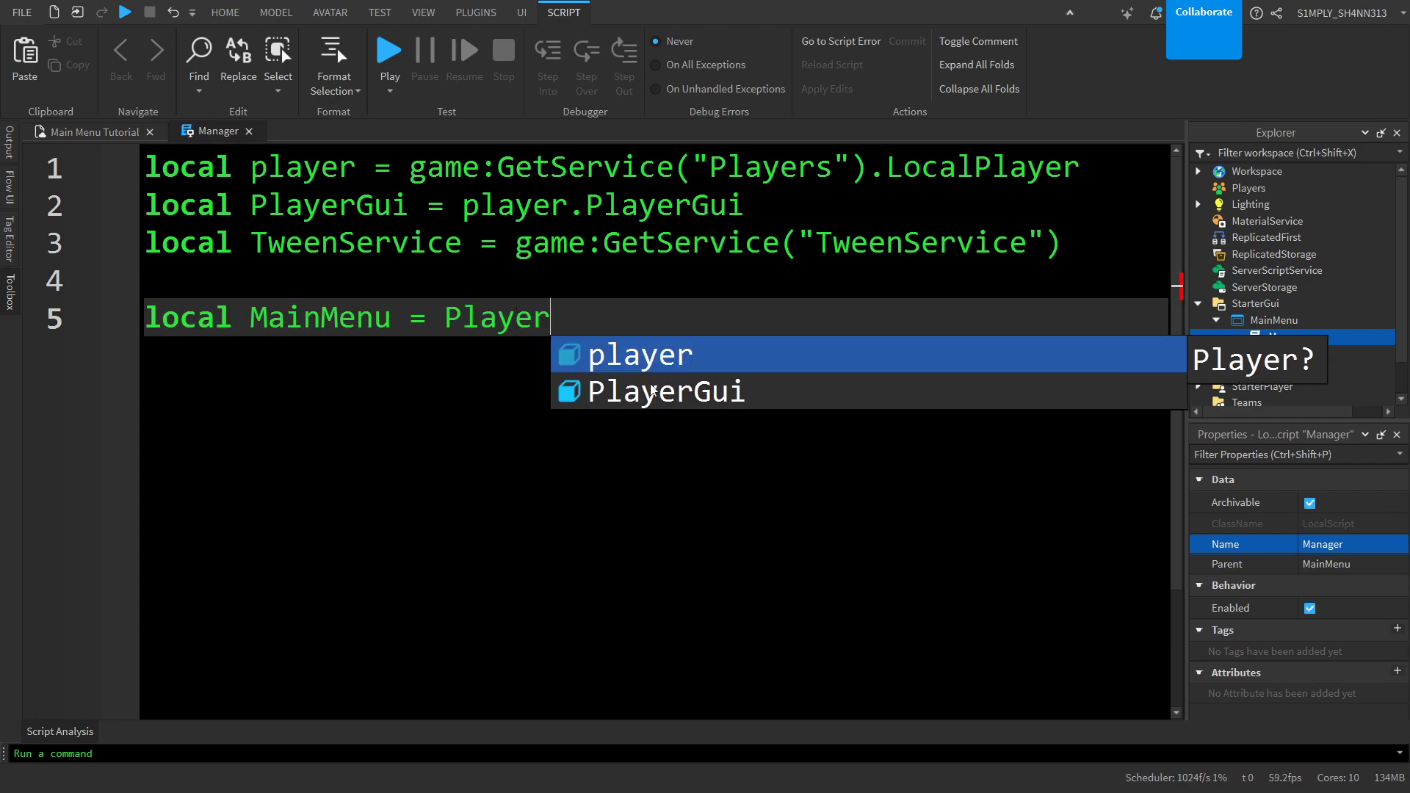
key(Down)
key(Tab)
text(.Mai)
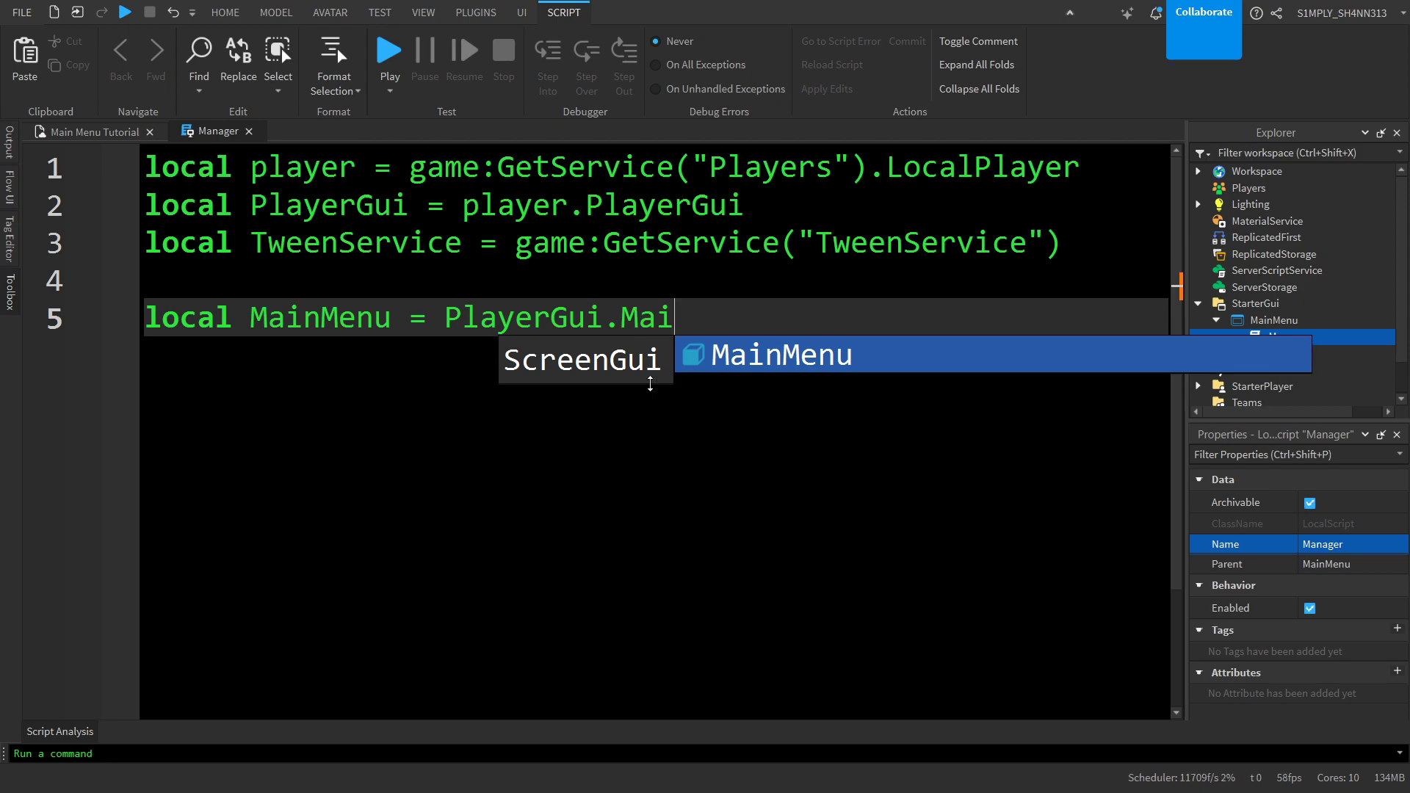
key(Tab)
key(Return)
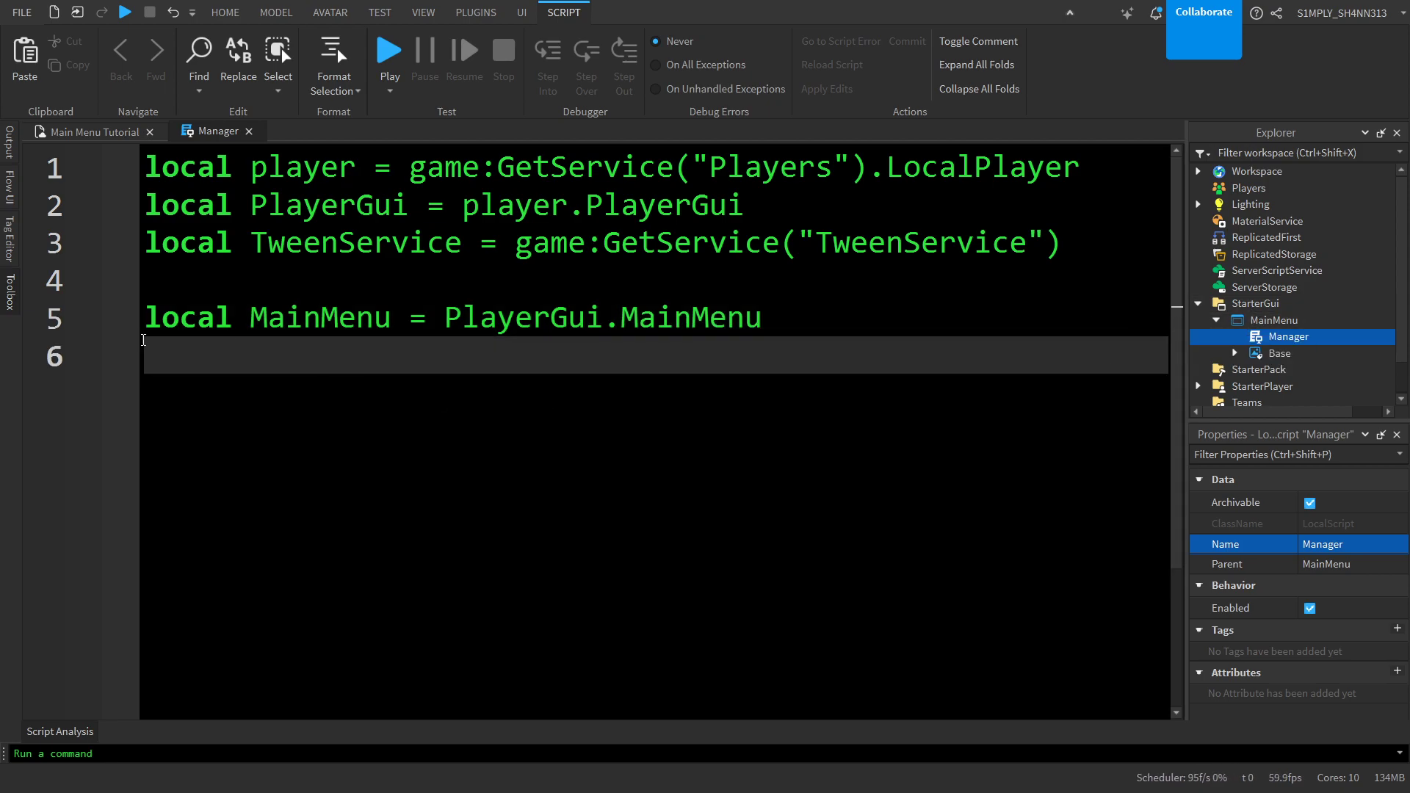
- Declare local Base = MainMenu.Base on line 6 of the Manager script
text(local Base =)
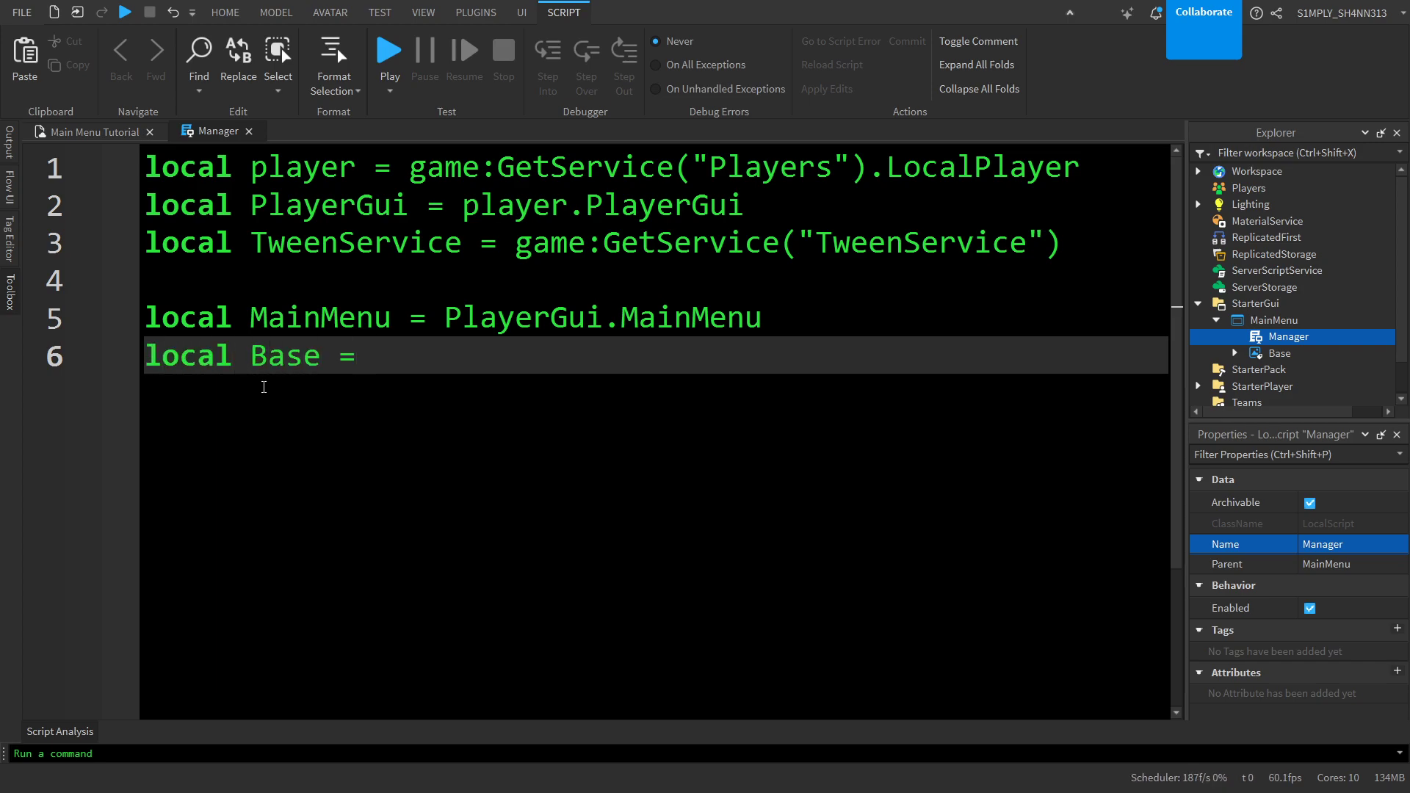
text( Main)
key(Tab)
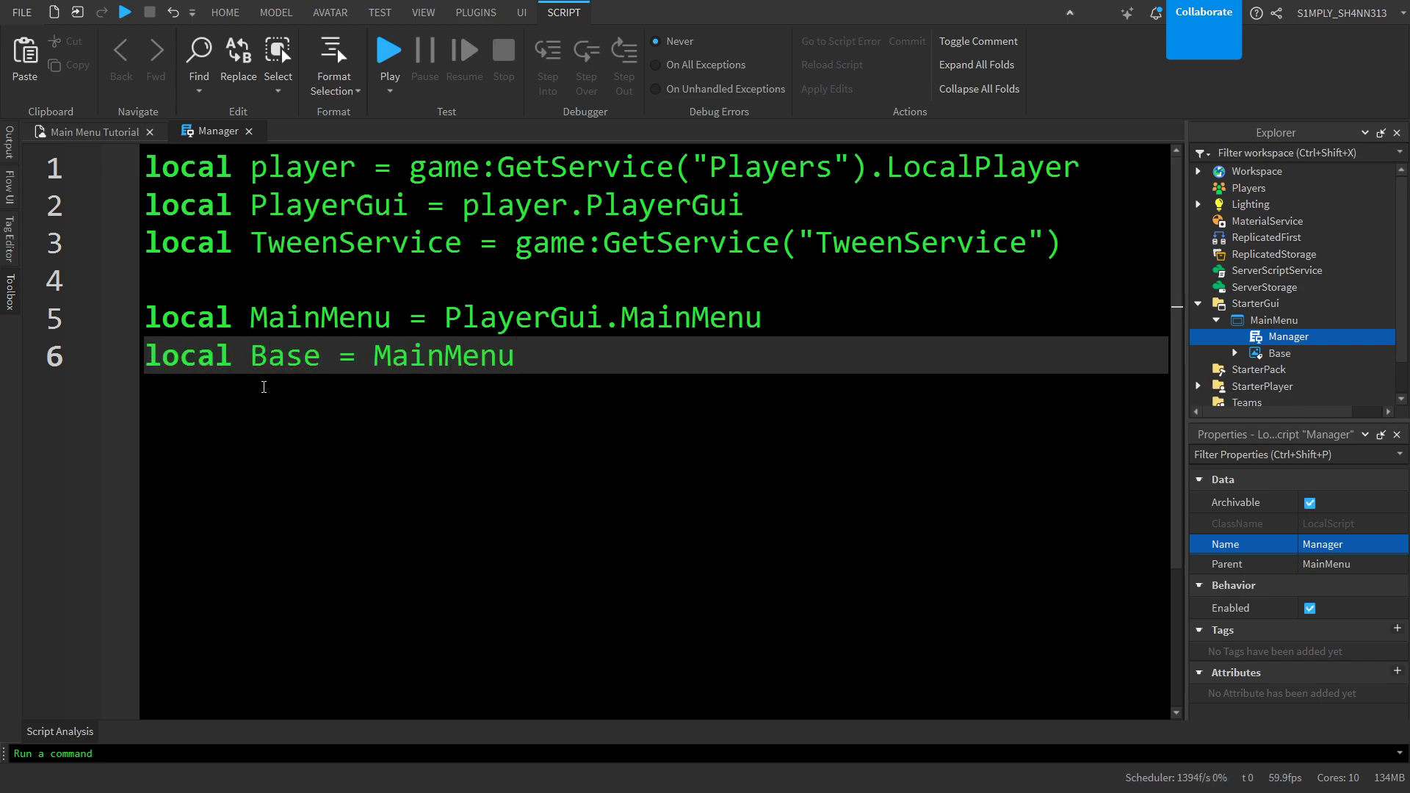
text(.Bas)
key(Tab)
key(Return)
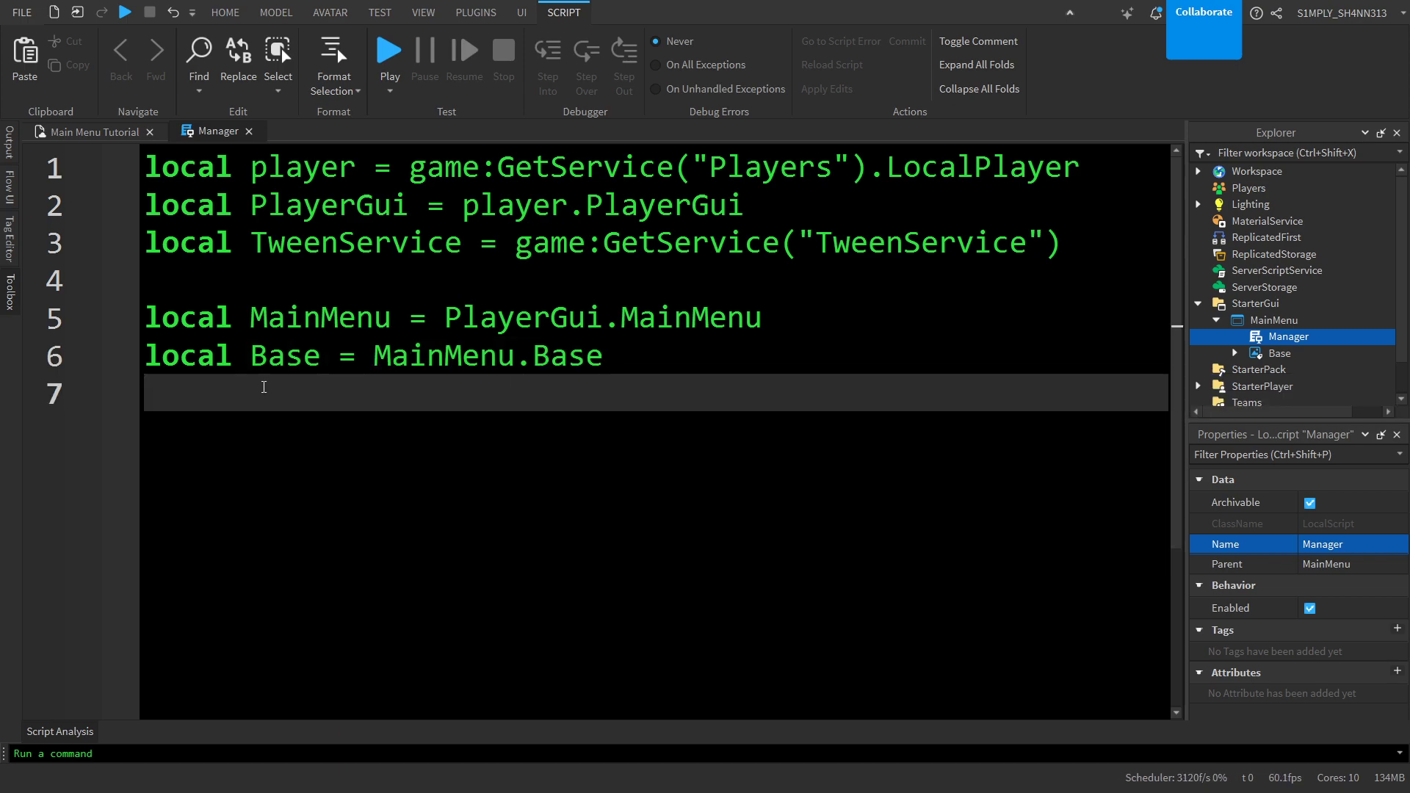
- Examine the Base image label in the Main Menu Tutorial viewport and return to the Manager script
click(99, 132)
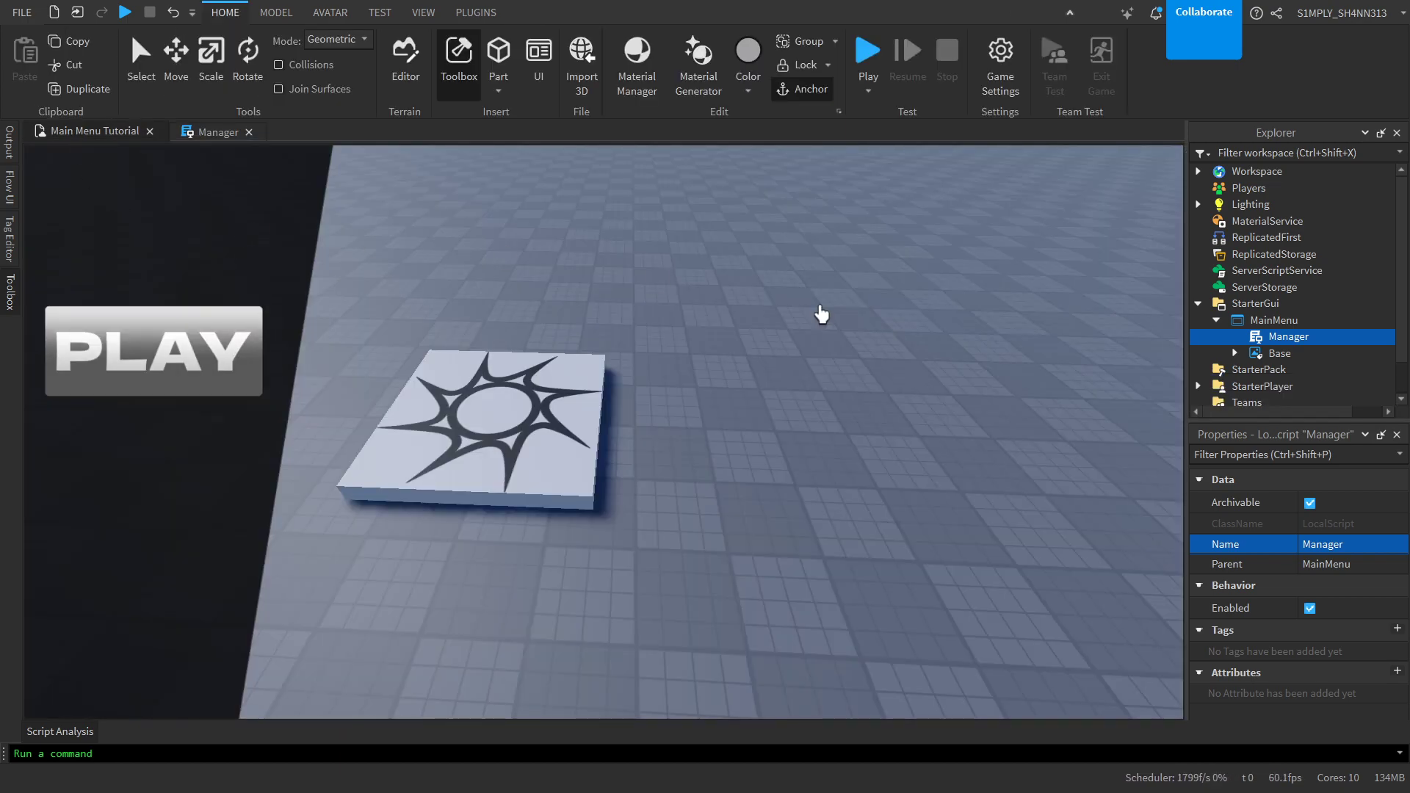
click(1282, 353)
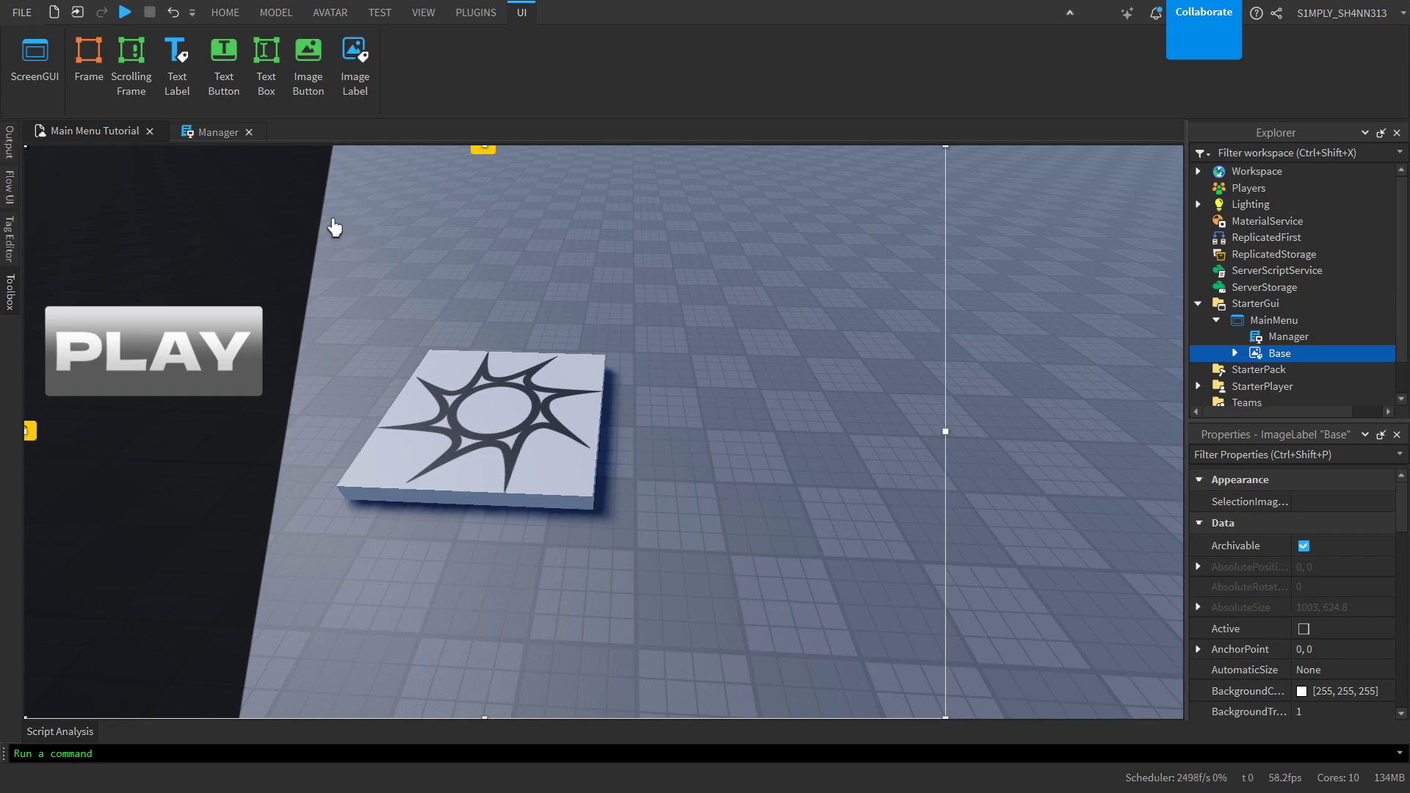
click(227, 133)
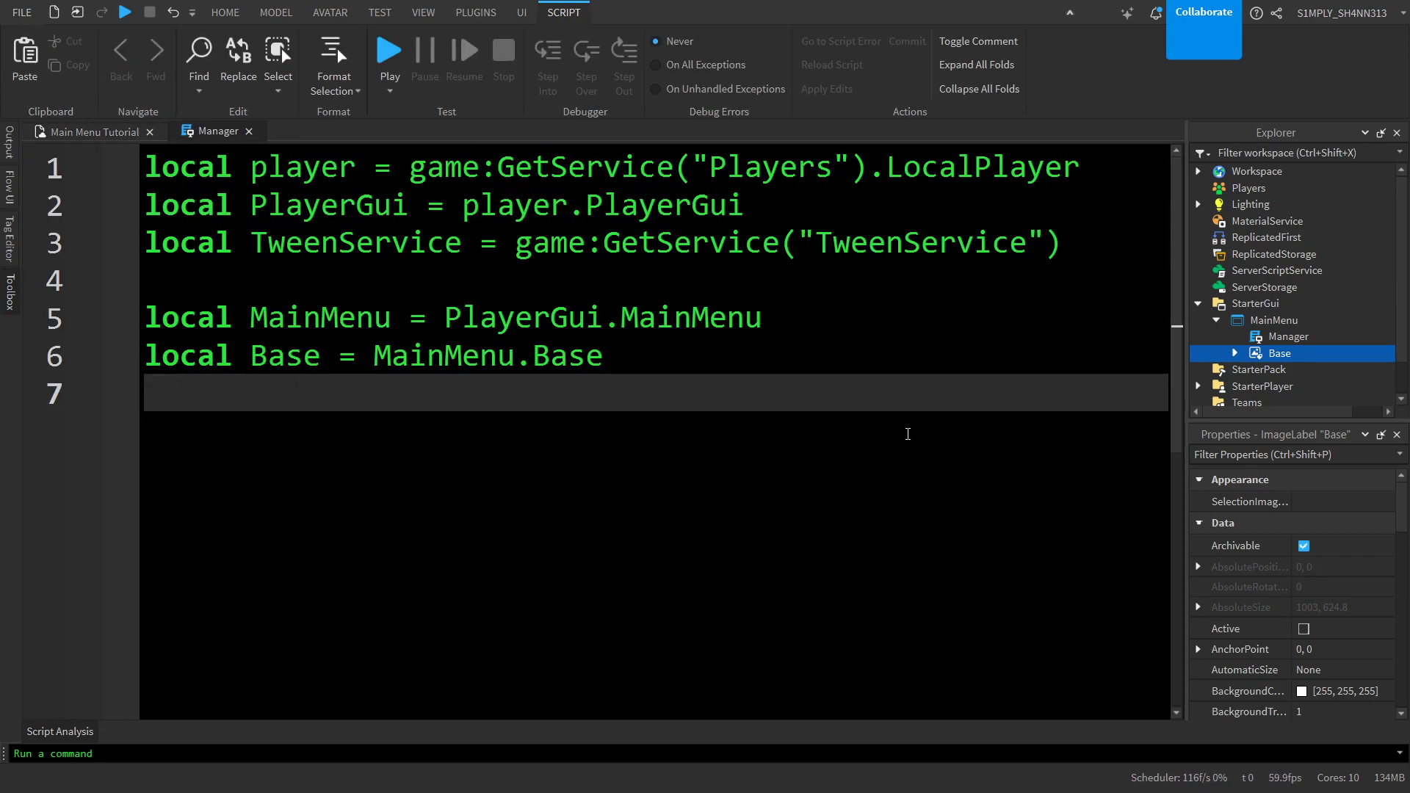
- Declare local PlayButton = Base.Play on line 8, with a blank line above and below it
key(Return)
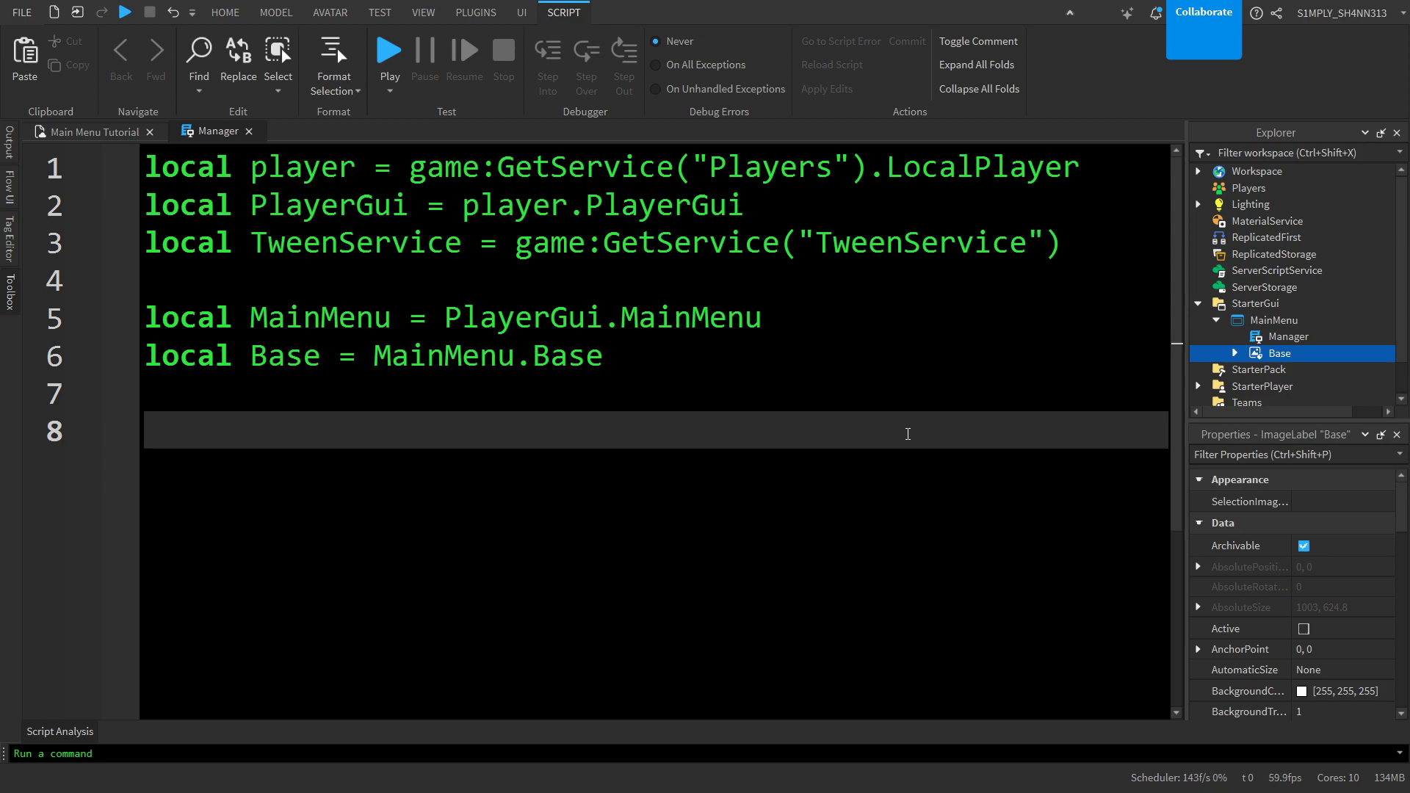
text(local Pl)
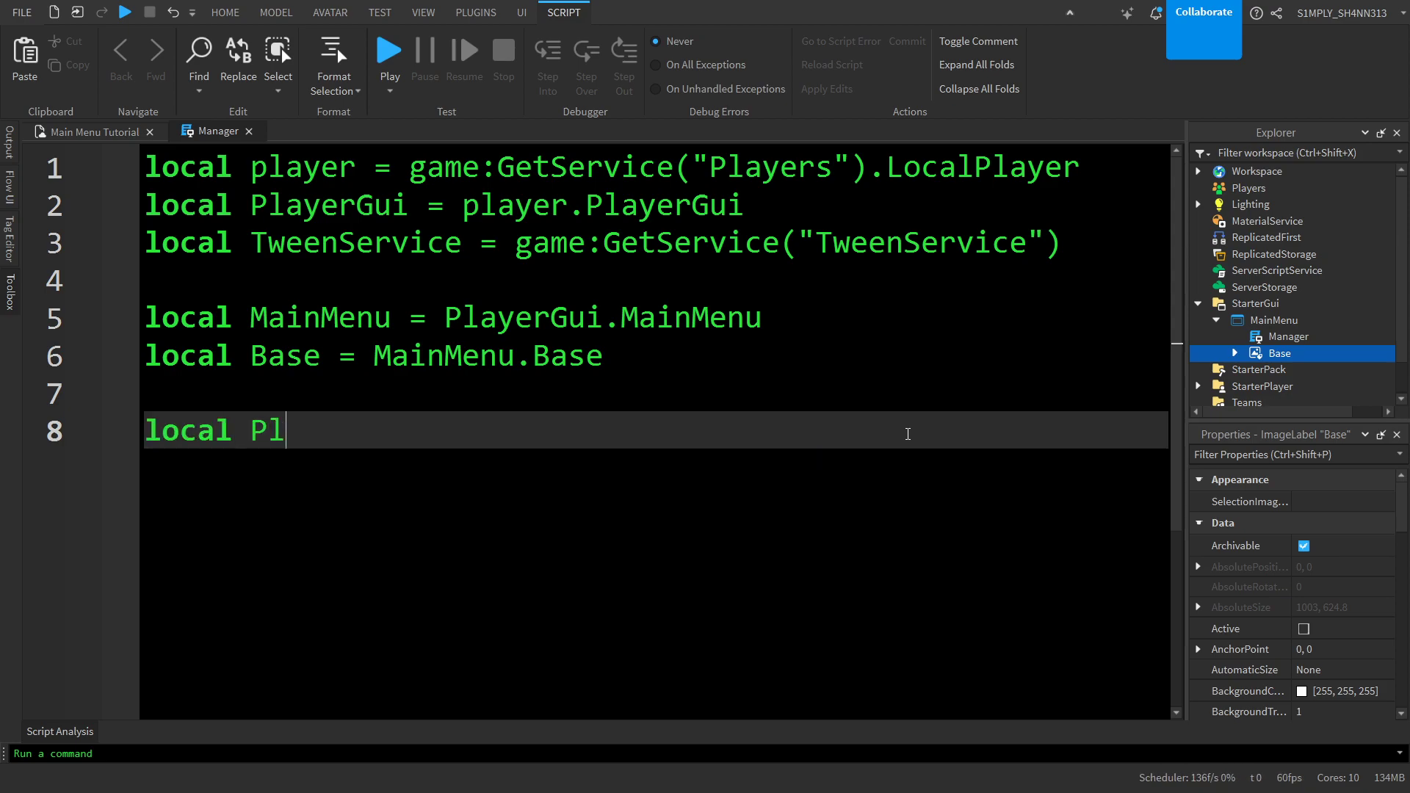
text(ayButton = )
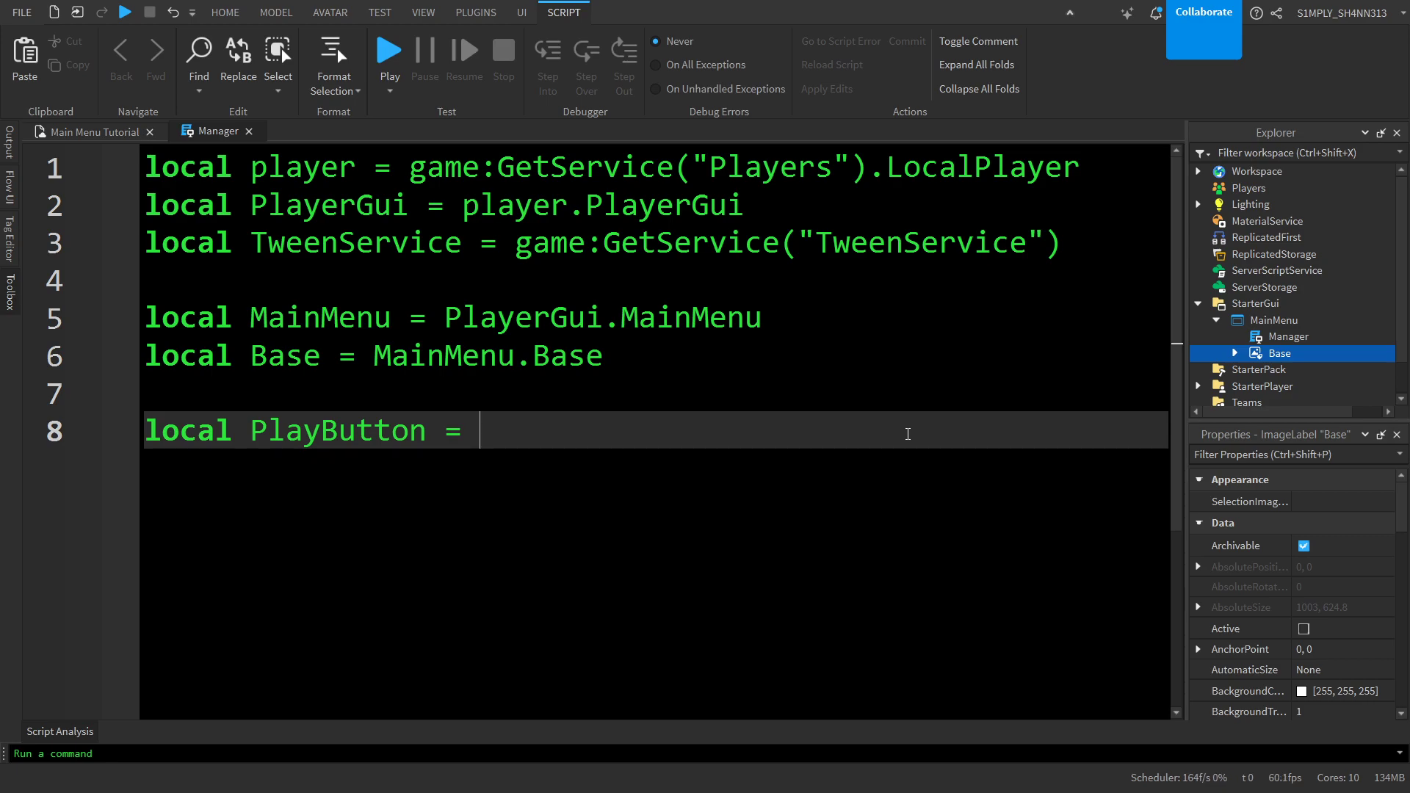
text(Base.Play)
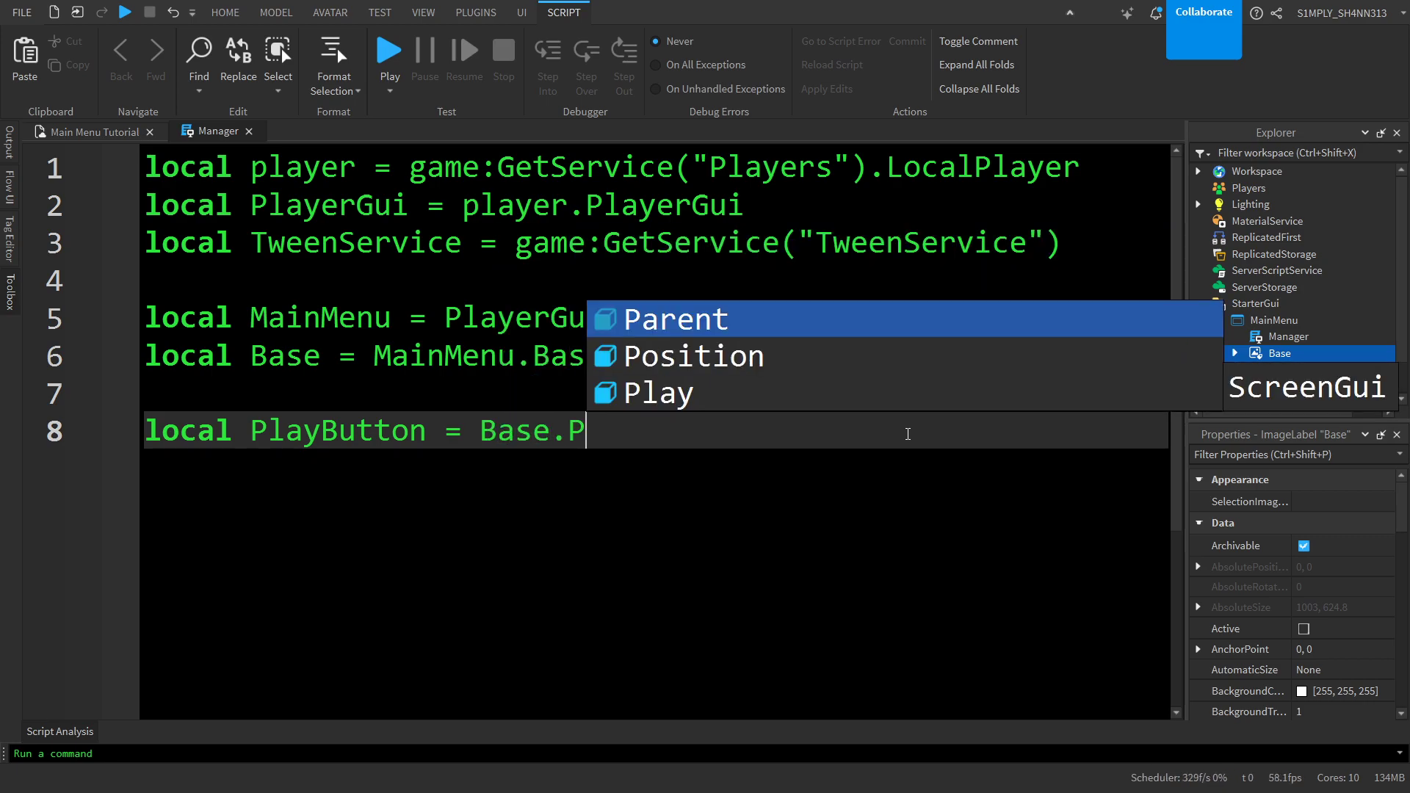
key(Return)
key(Return)
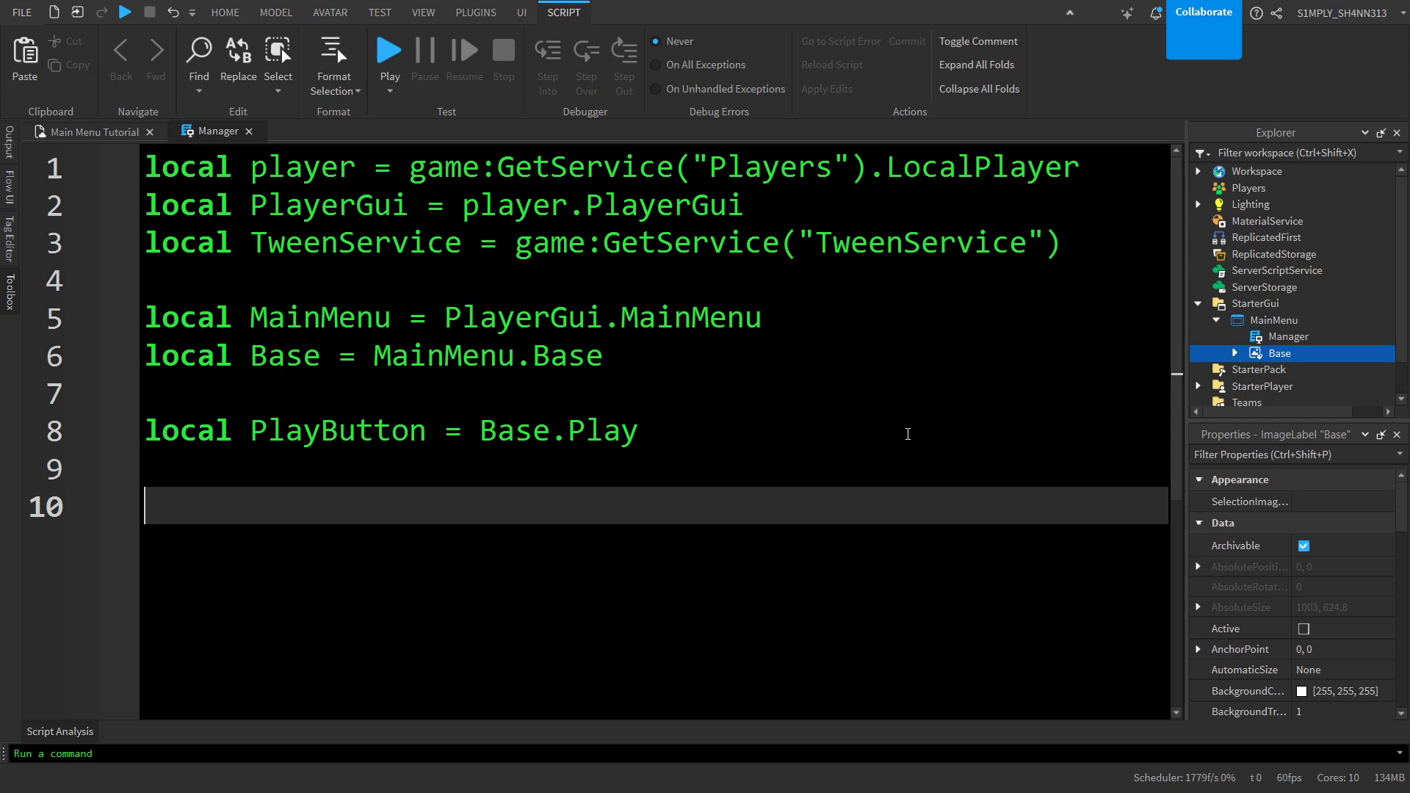
- Declare local tweenBase = TweenInfo.new(1, Enum.EasingStyle.Sine, Enum.EasingDirection.Out) on line 10
text(lo)
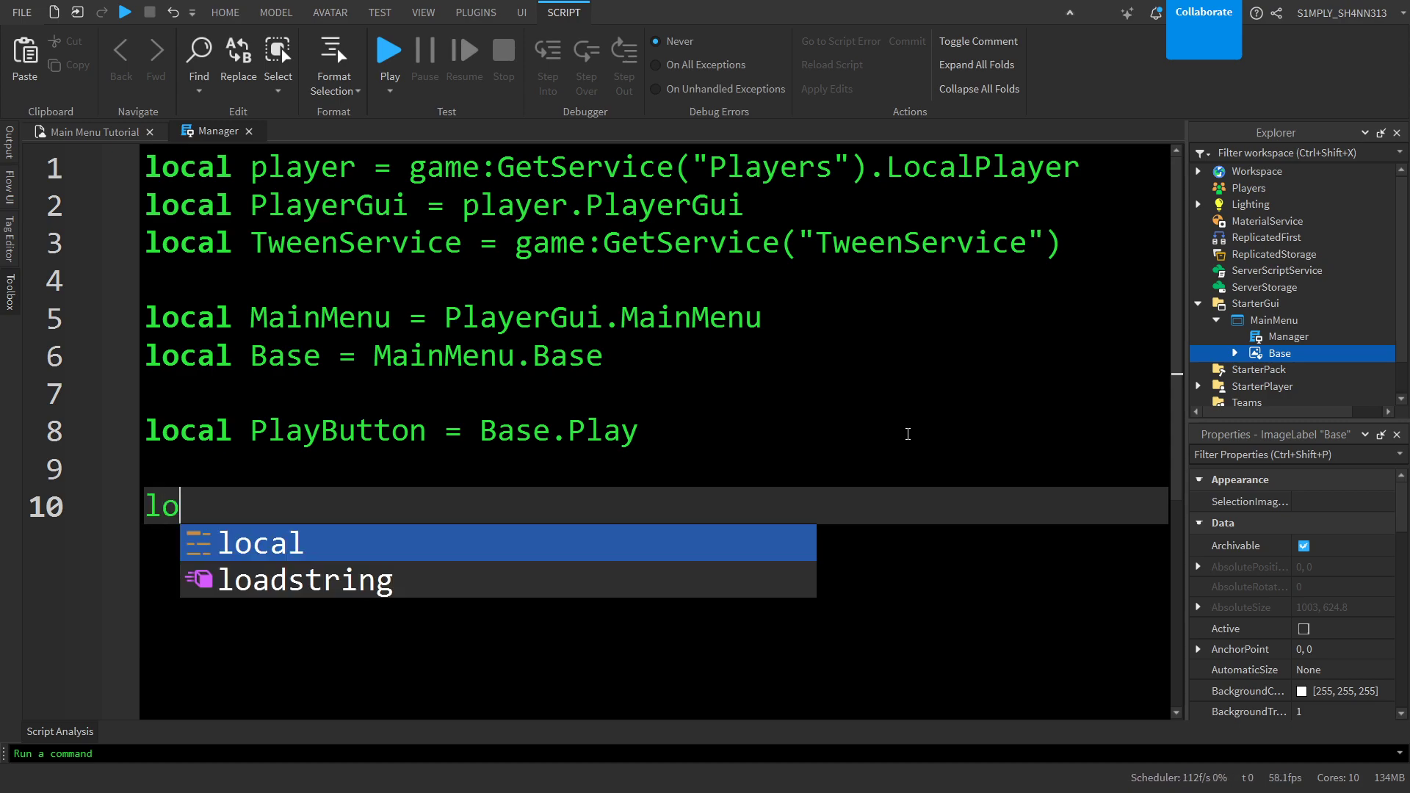
text(cal tweenBas)
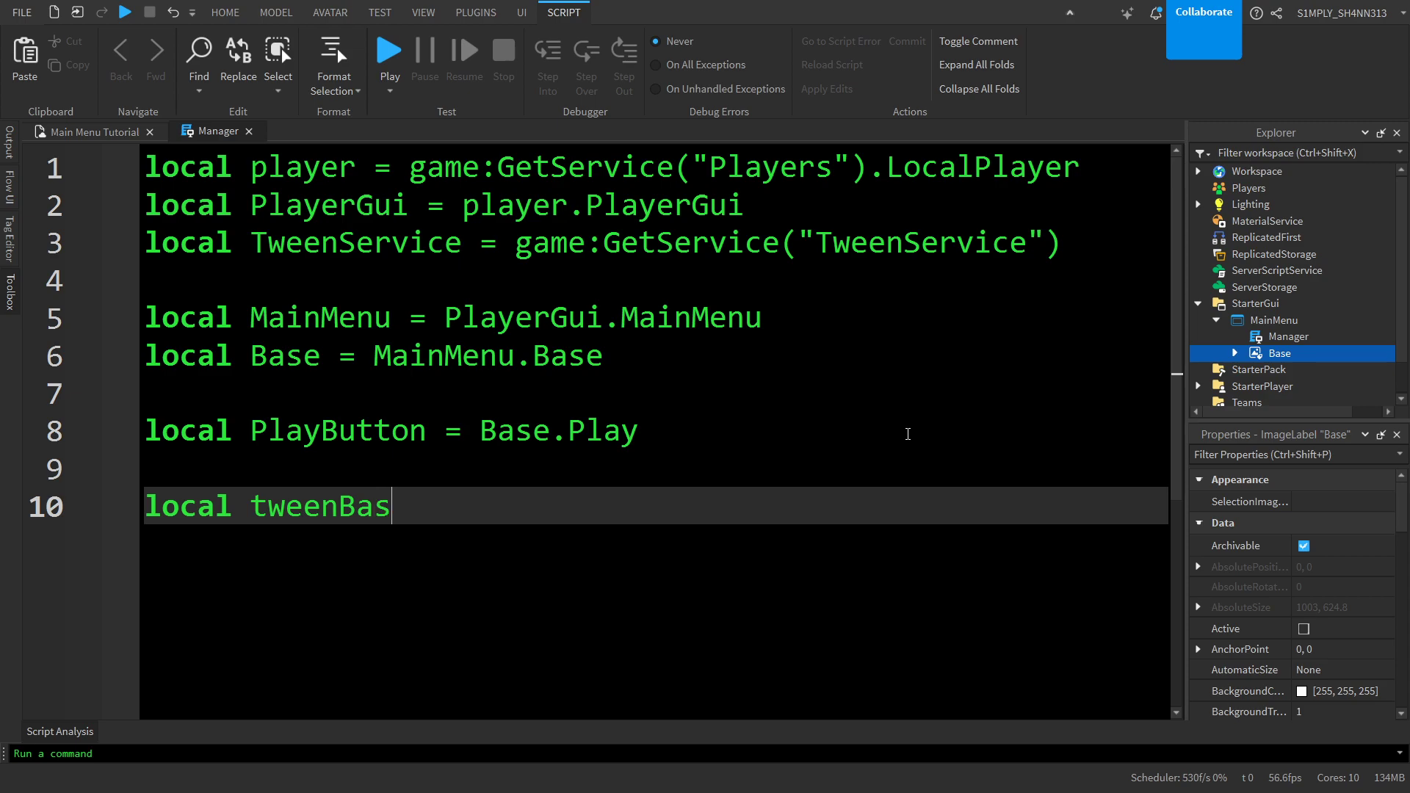
text(e = Twee)
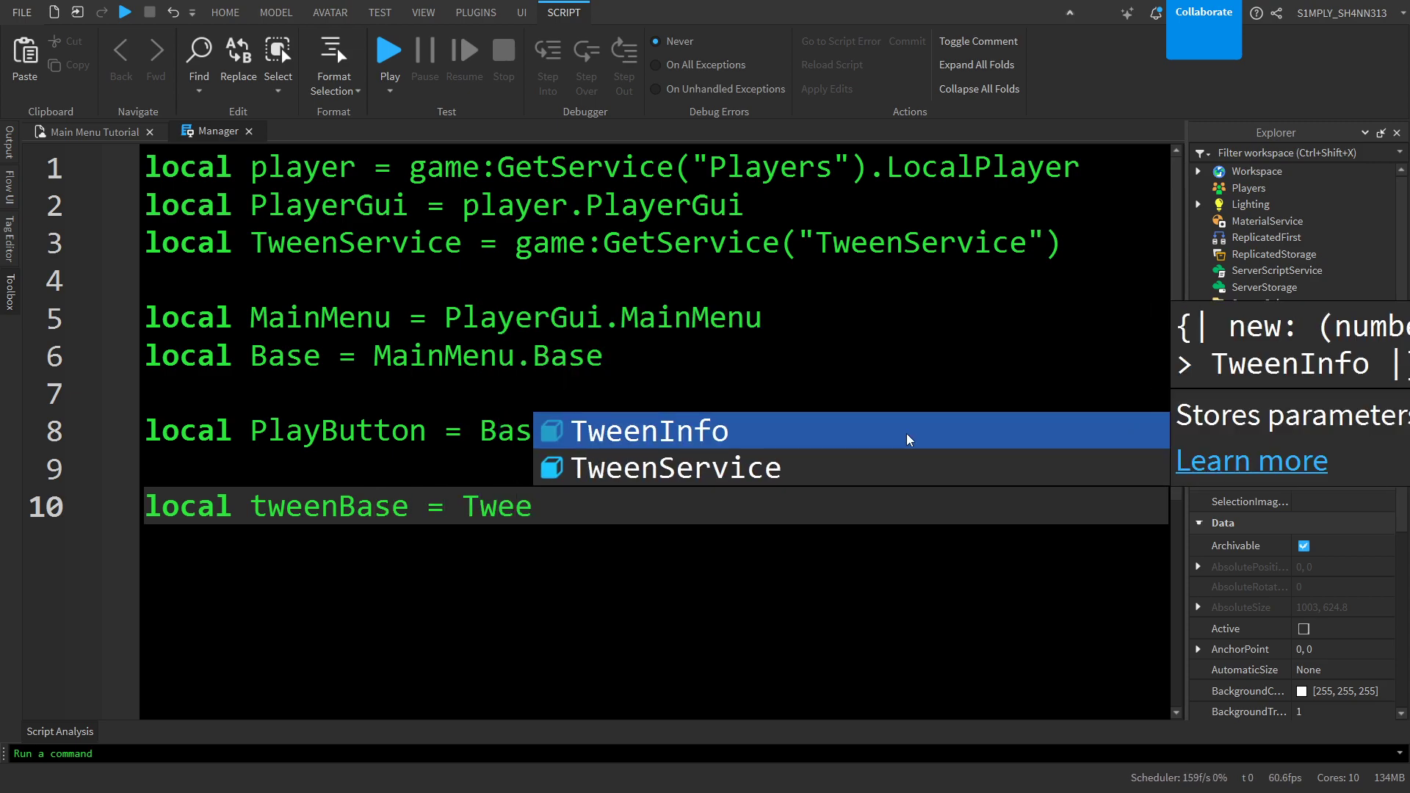
text(nInfo.new(1,)
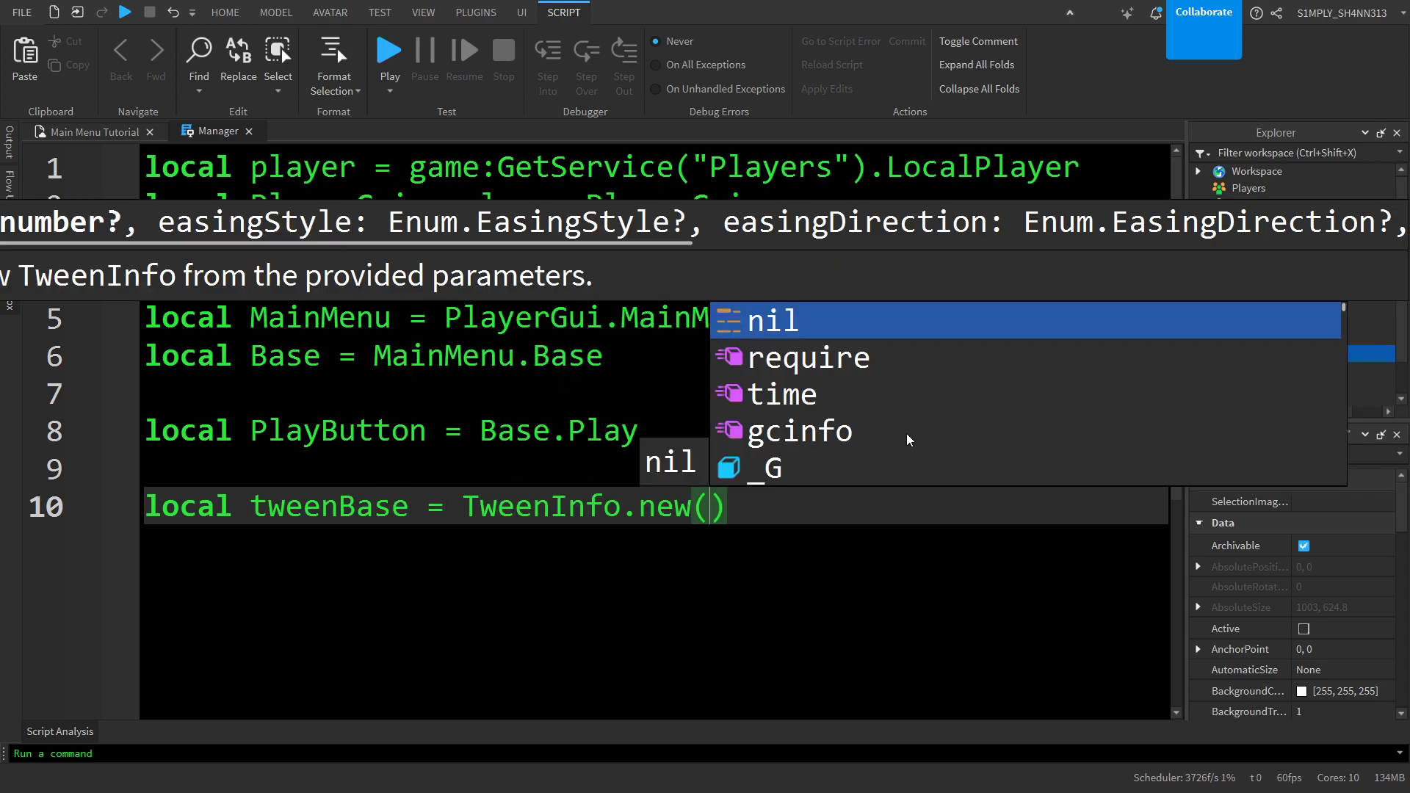
text( Enu)
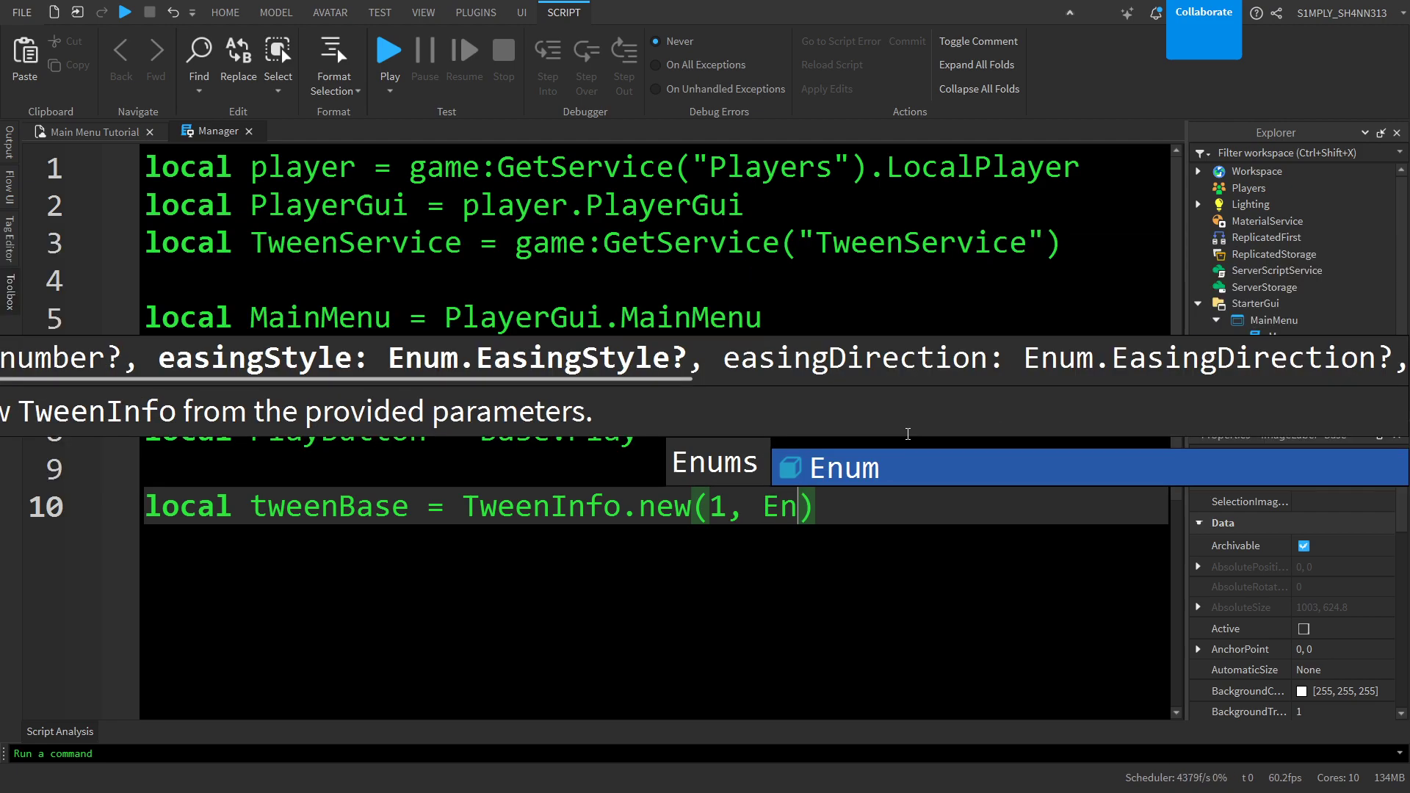
text(m.EasingStyle.S)
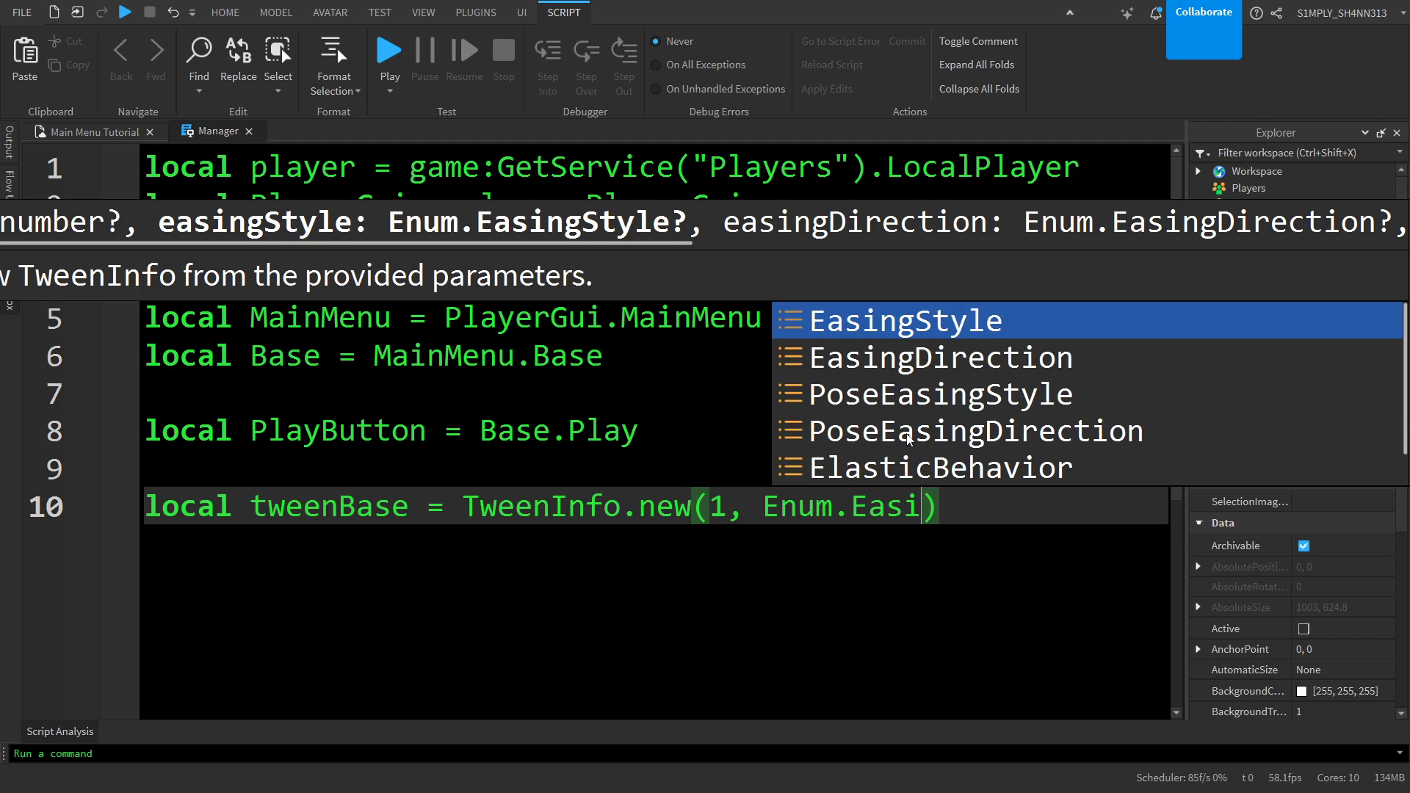
text(ine, E)
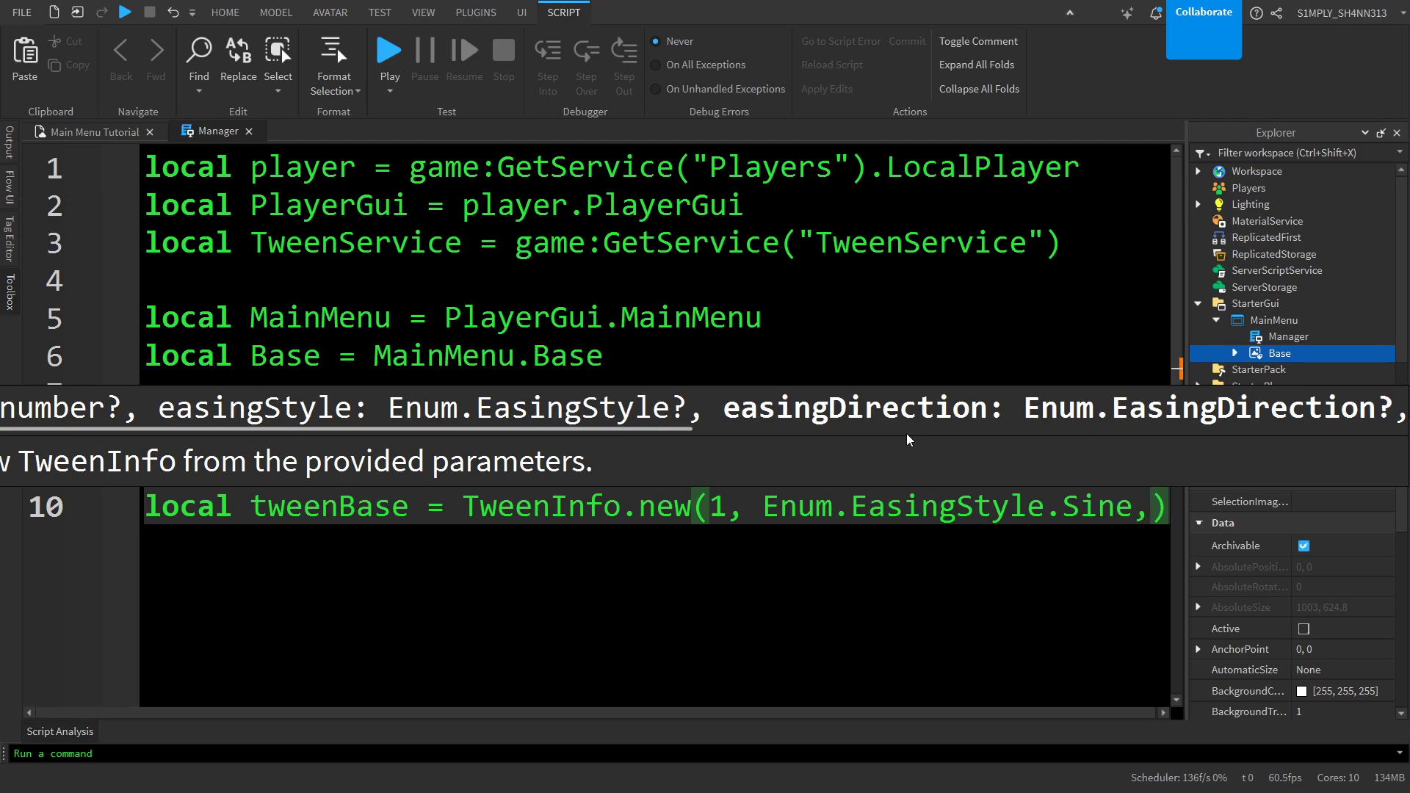
text(num.Easing)
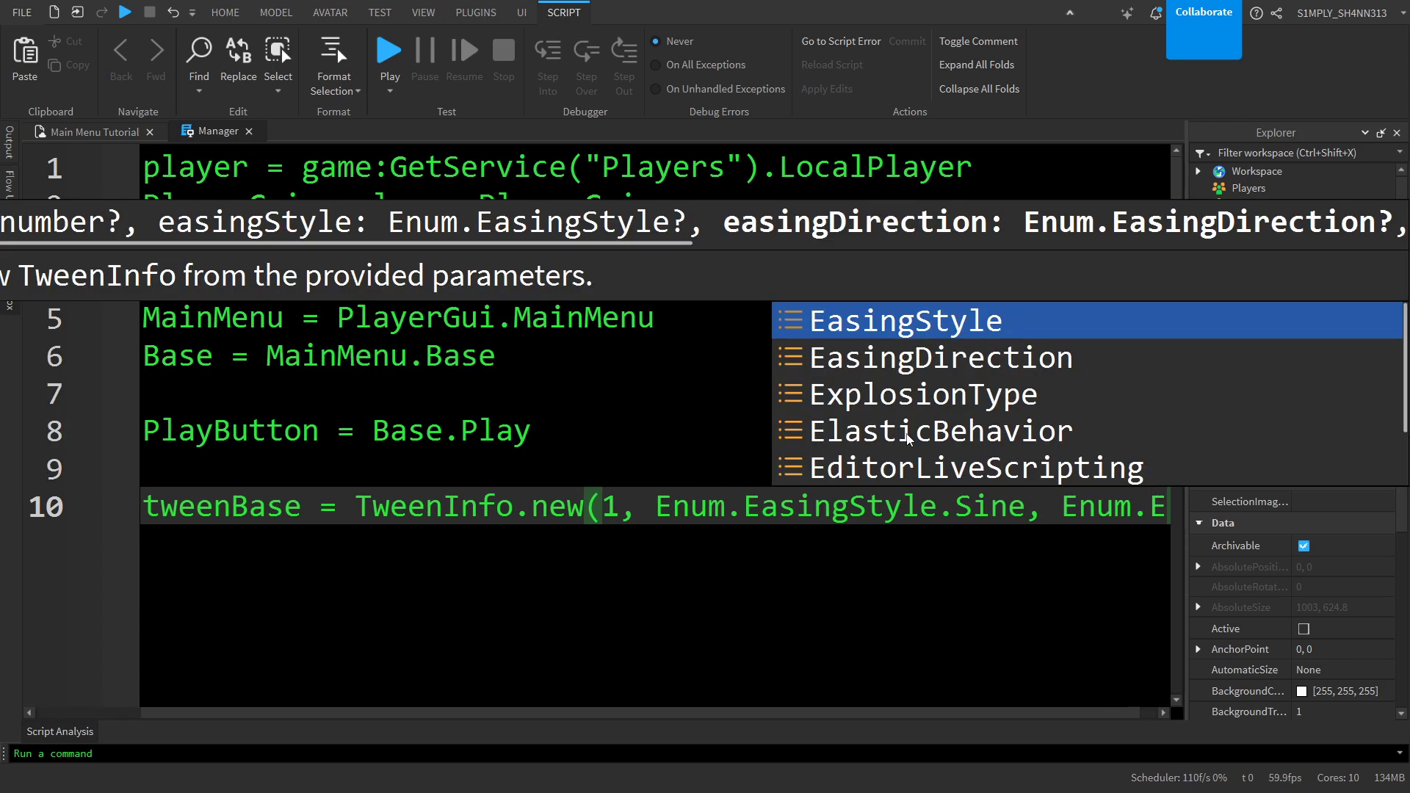
text(Direction.Out)
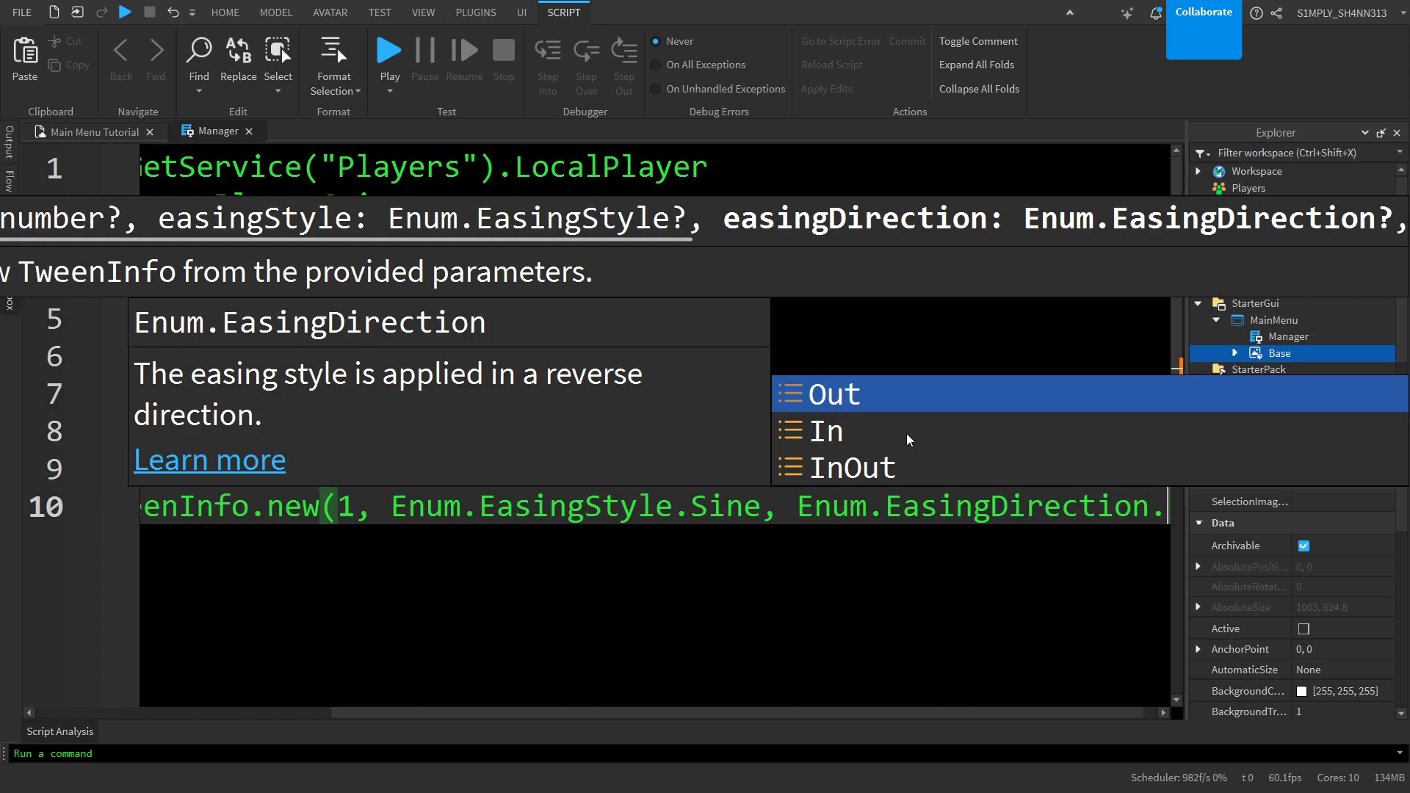
key(Right)
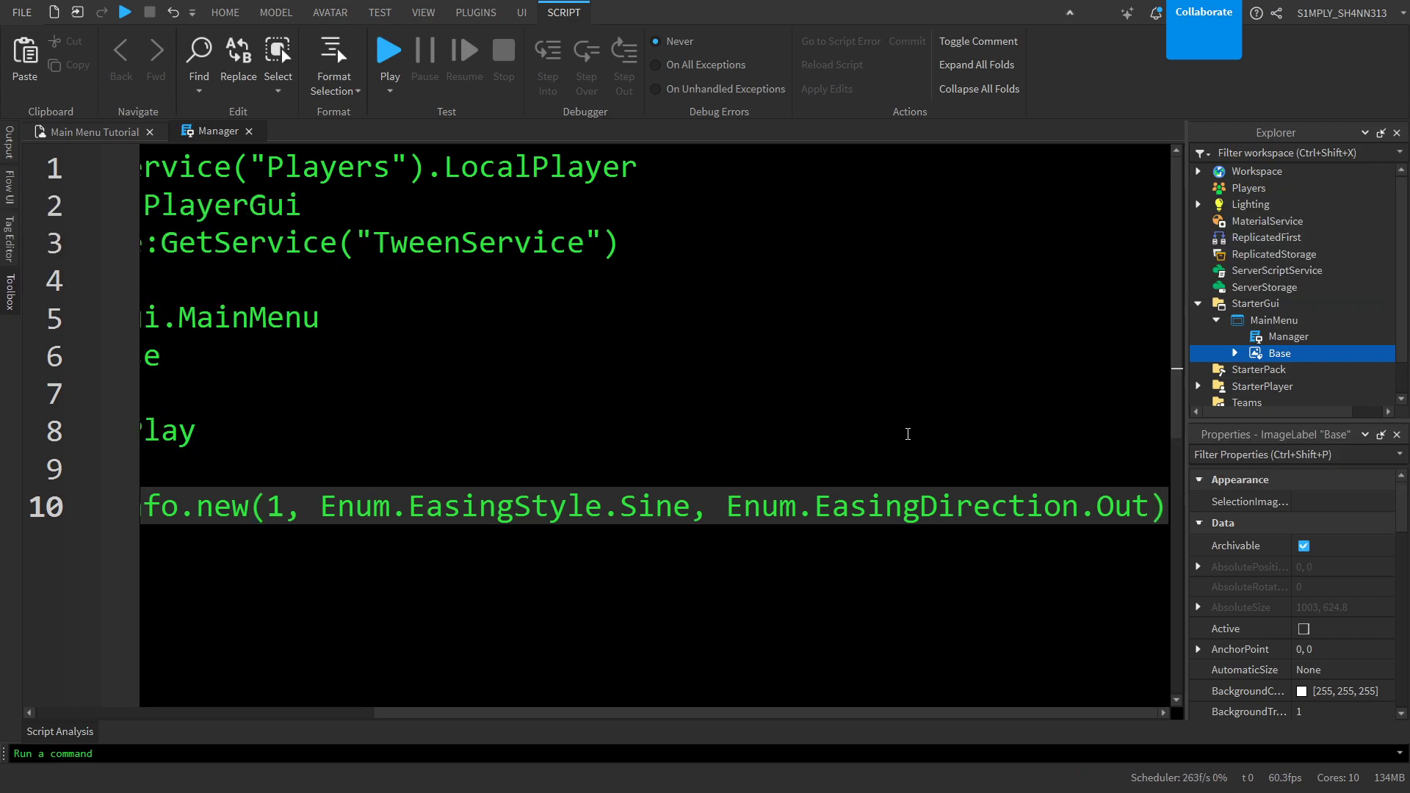
- Declare local tweenPlay on line 11 as TweenInfo.new with a time of 1 and Enum.EasingStyle.Sine
key(Return)
text(local tweenPlay = Twe)
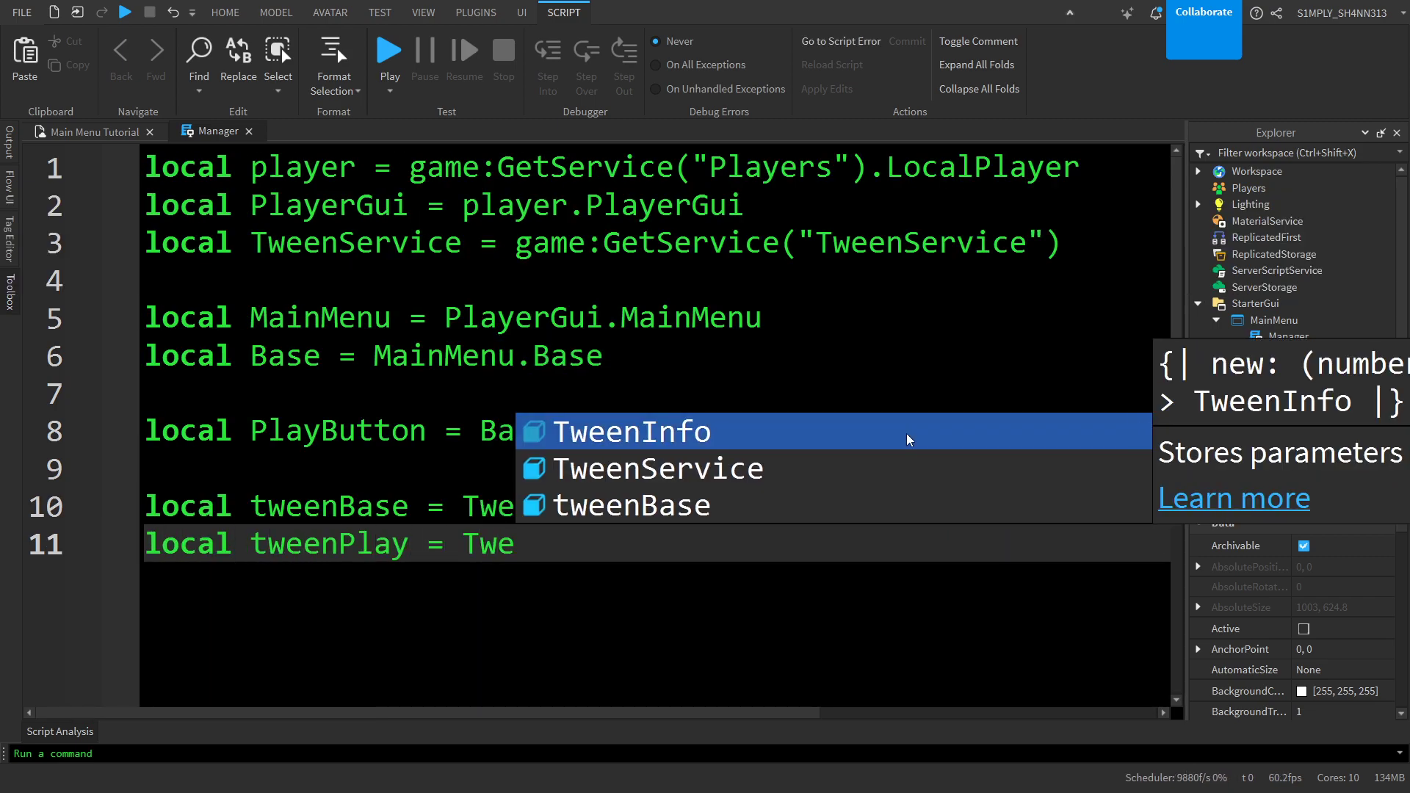
text(enInfo.new(1, Enum.)
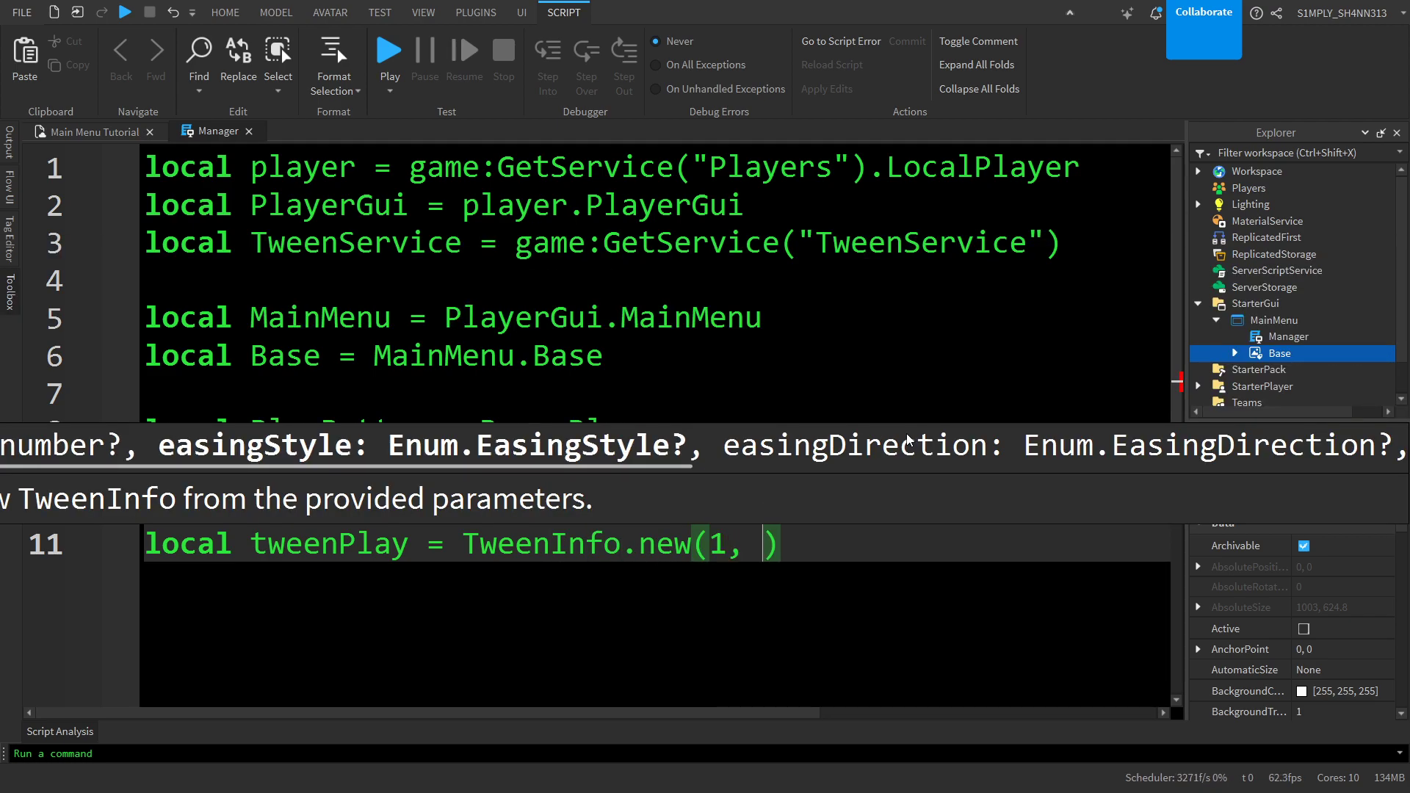
text(Ea)
key(Tab)
text(.Eas)
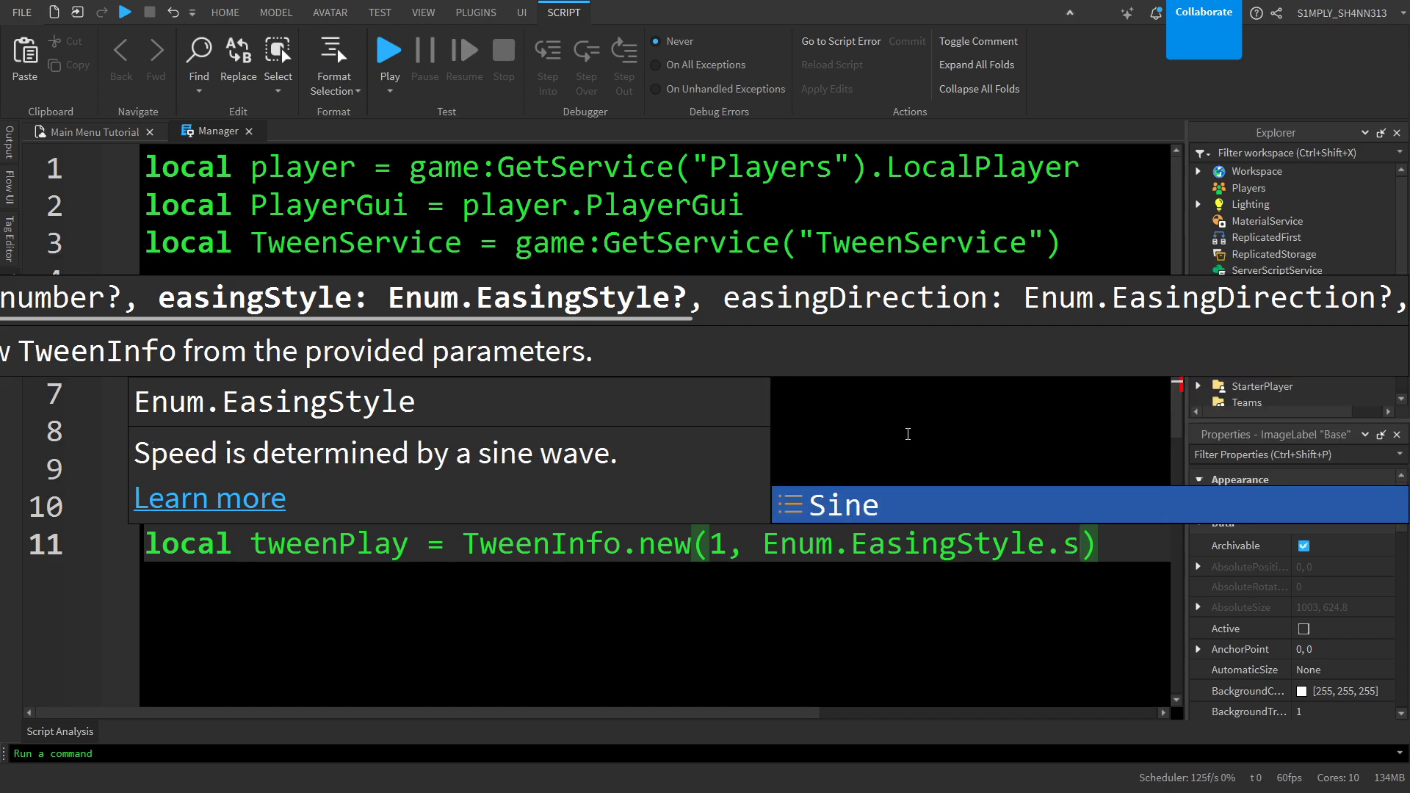
key(Tab)
- Complete the tweenPlay TweenInfo on line 11 with Enum.EasingDirection.Out as its easing direction
text(, En)
key(Tab)
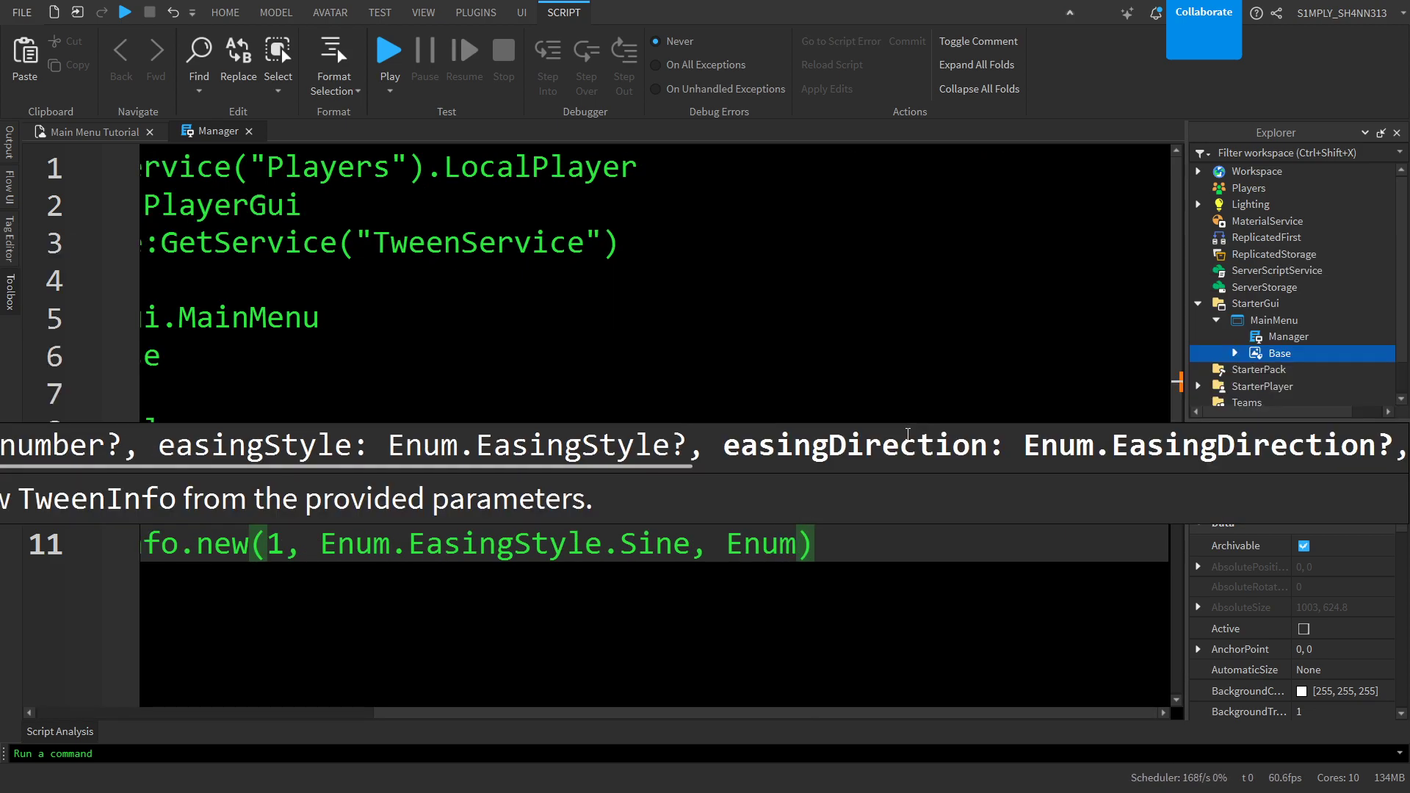
text(.Eas)
key(Escape)
key(Tab)
key(ctrl+BackSpace)
text(EasingD)
key(Tab)
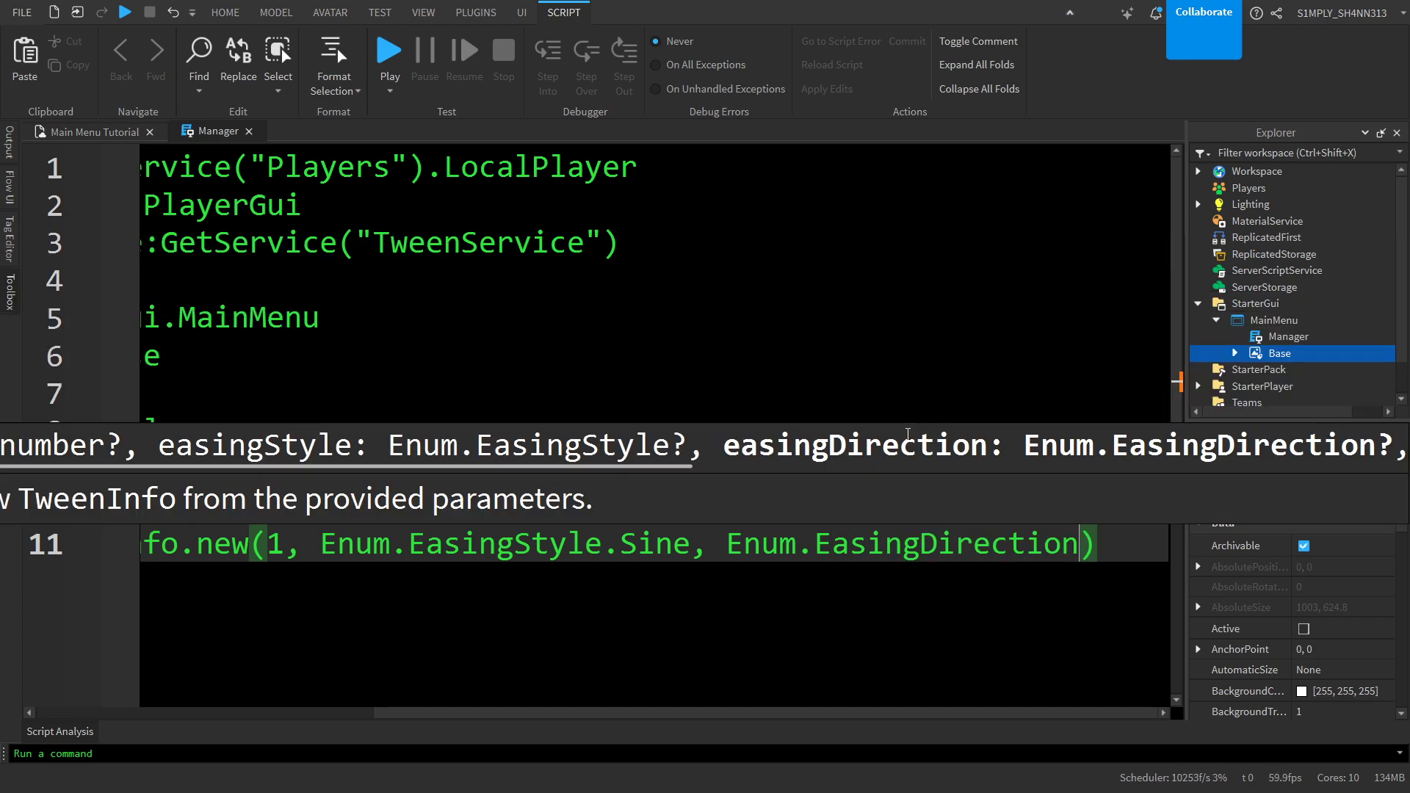
text(.Out))
key(Return)
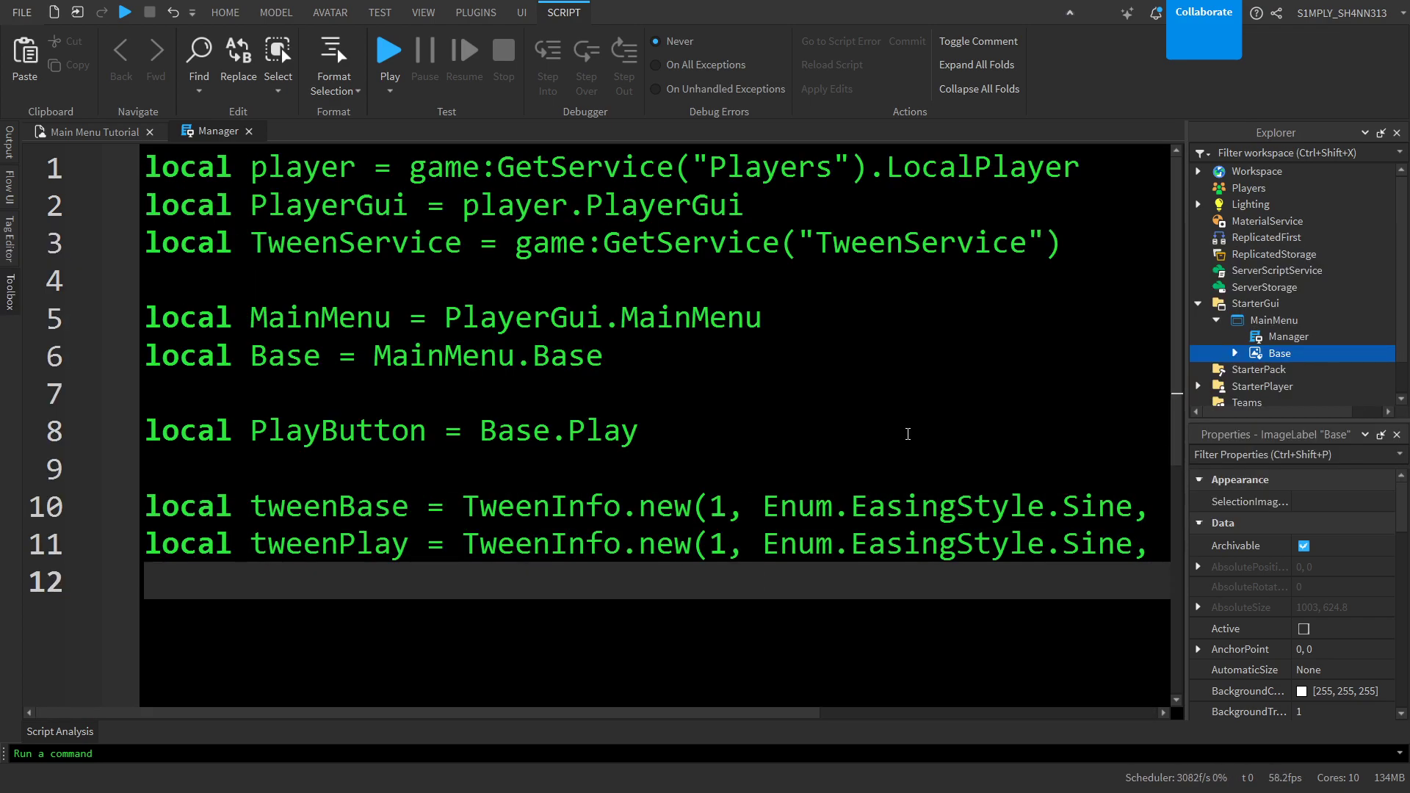
- Connect an anonymous function to PlayButton.MouseButton1Click on line 13, leaving a blank line above it
key(Return)
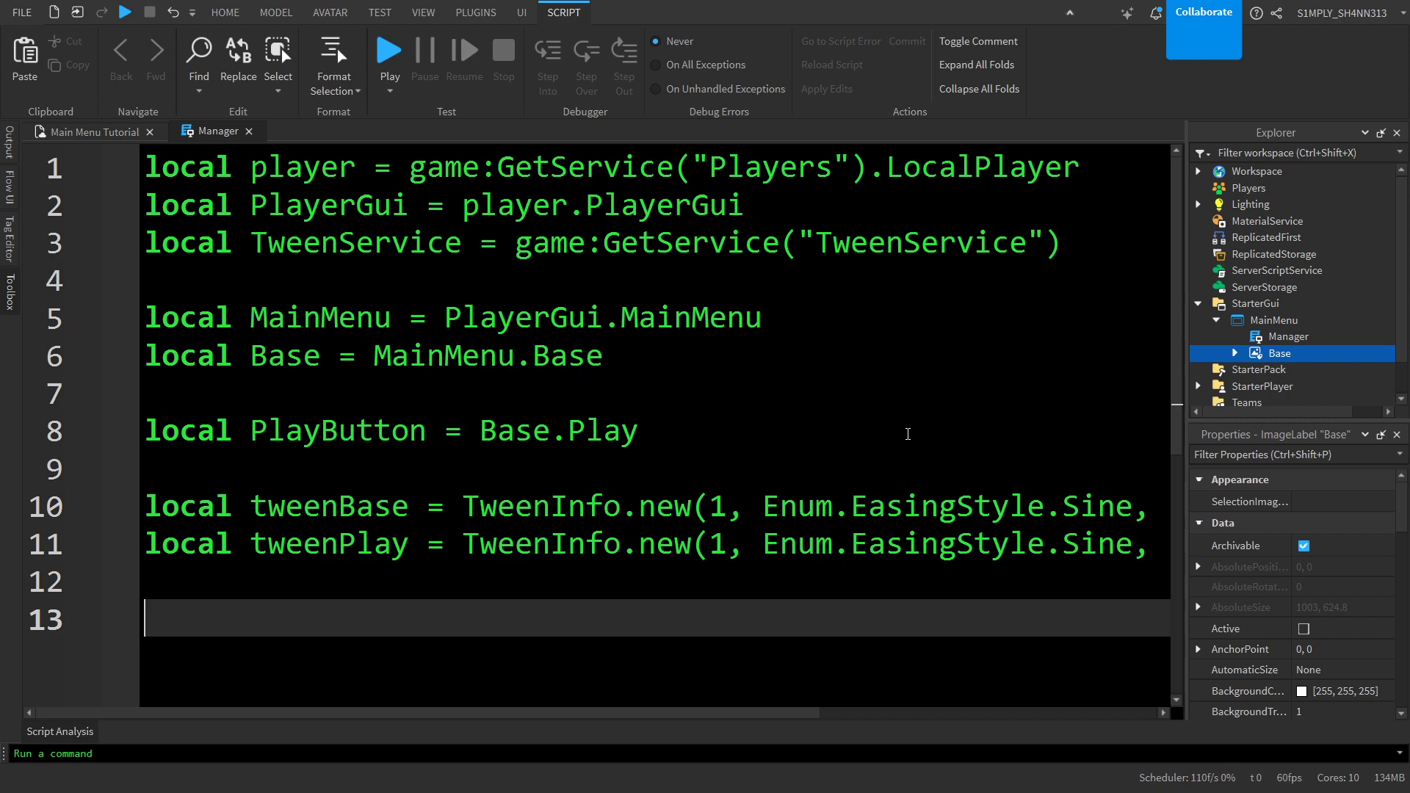
text(P)
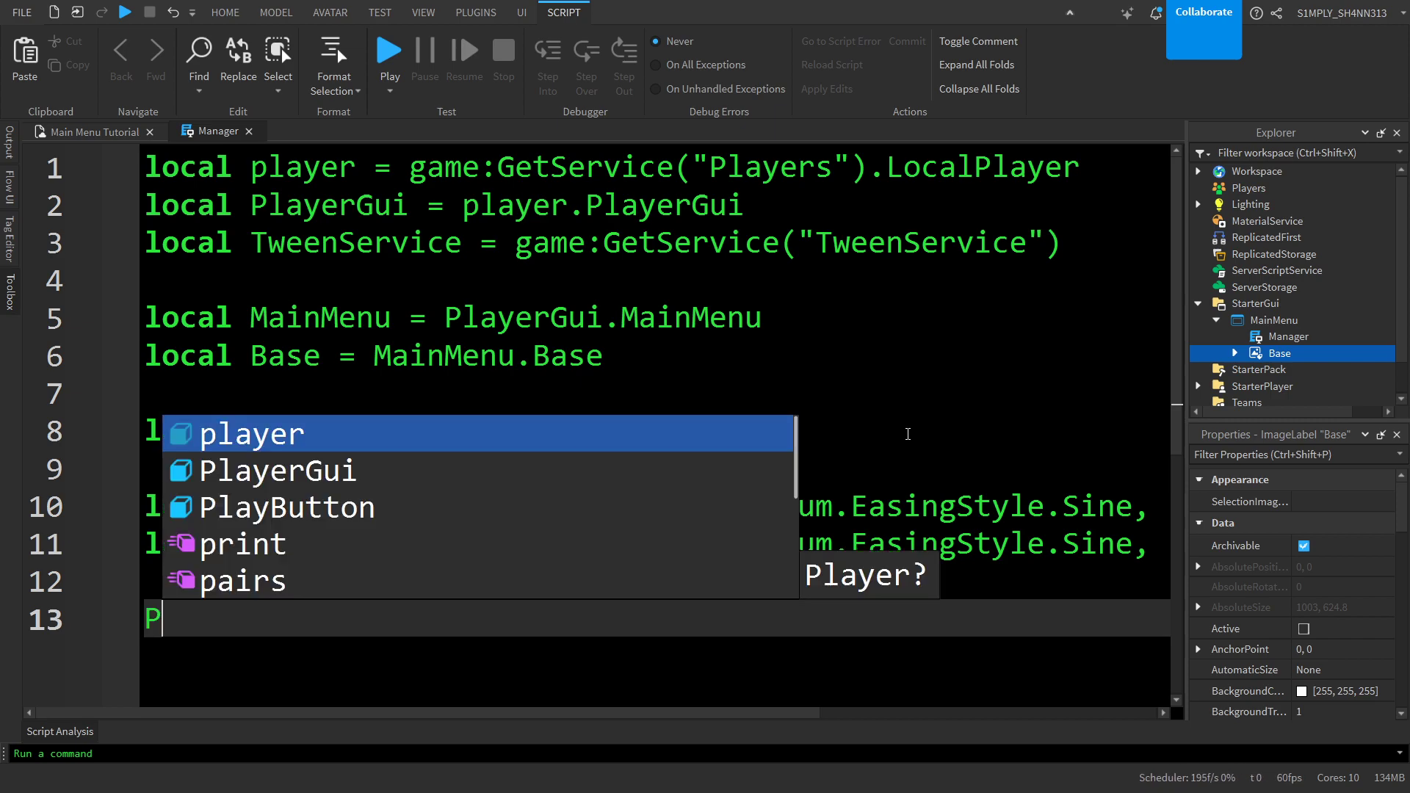
text(layButton.)
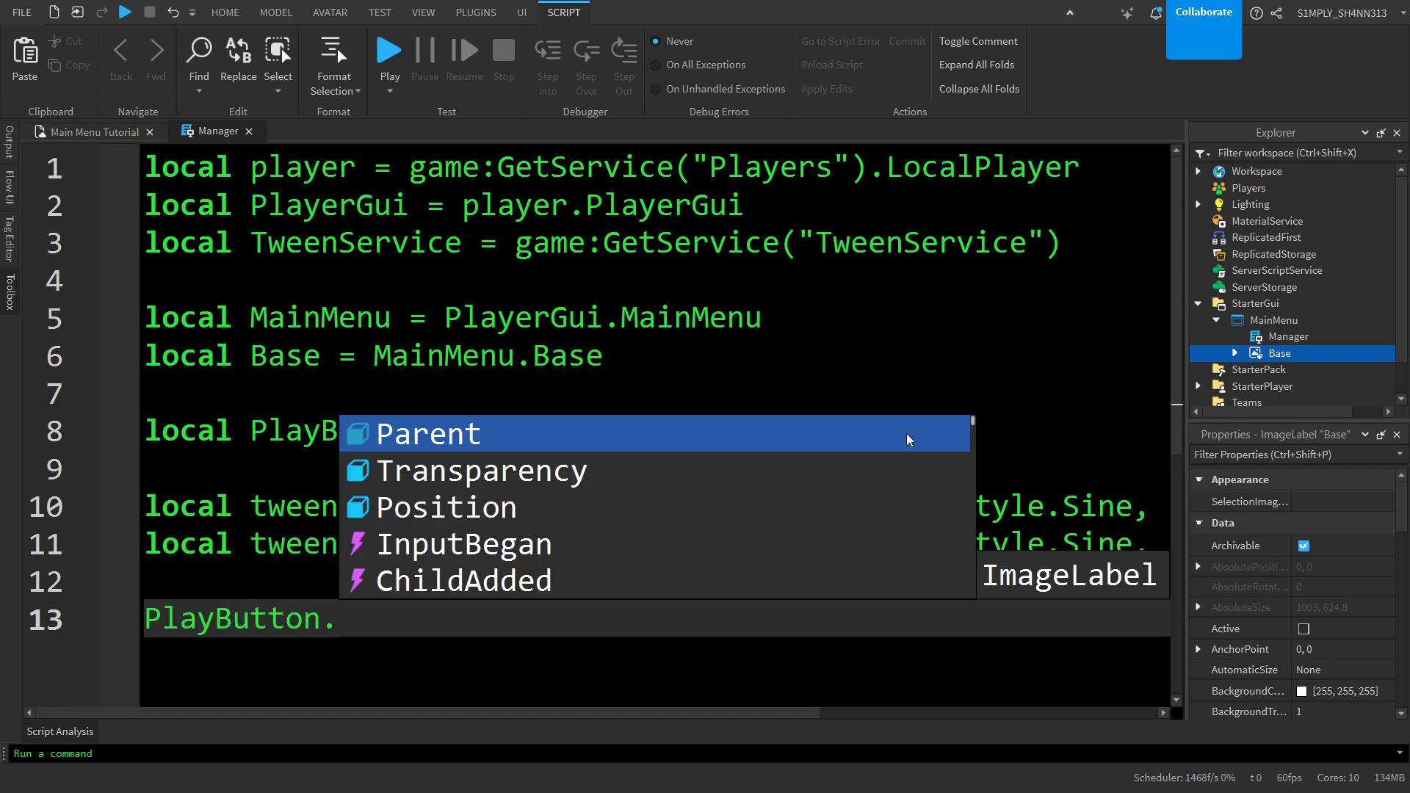
text(MouseButton1Click)
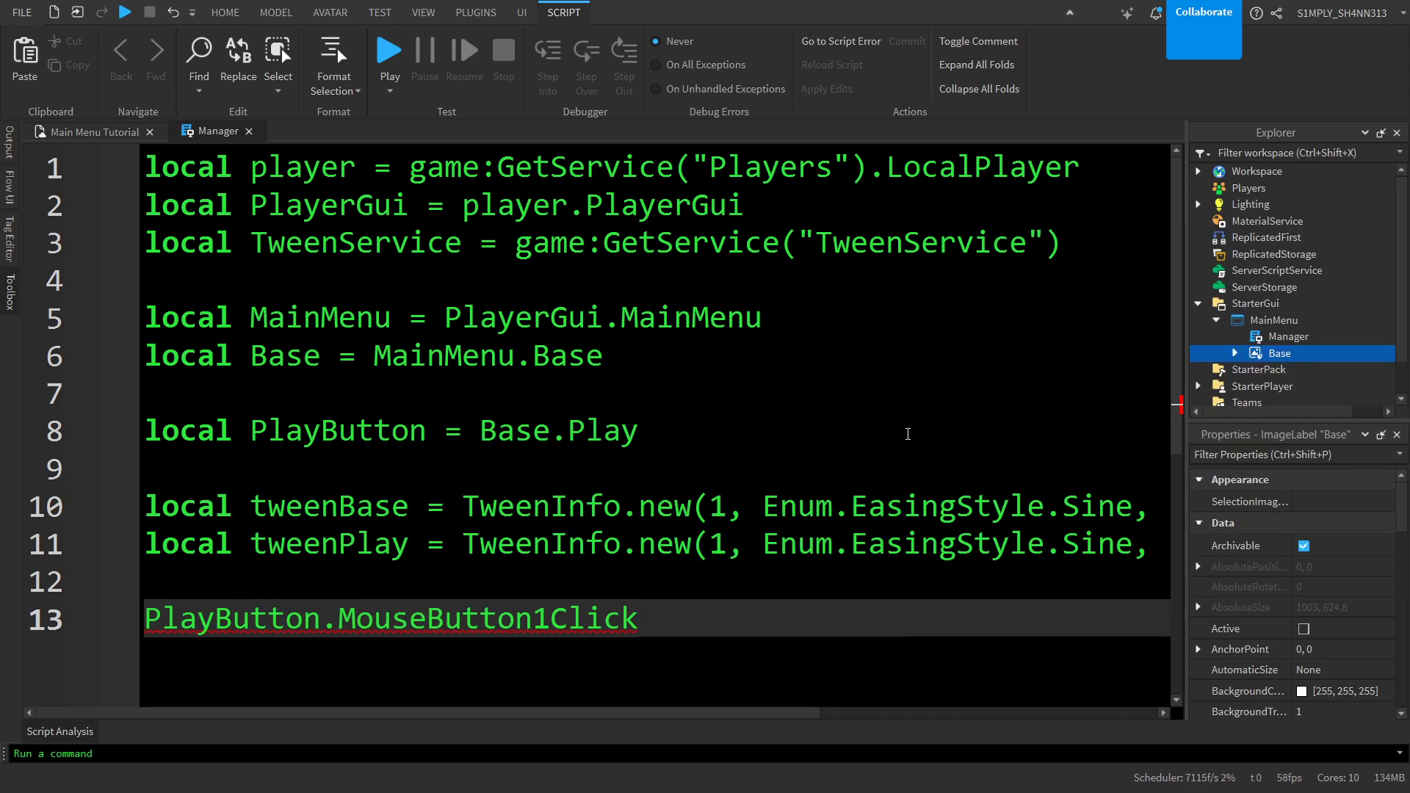
text(:Connect(function()
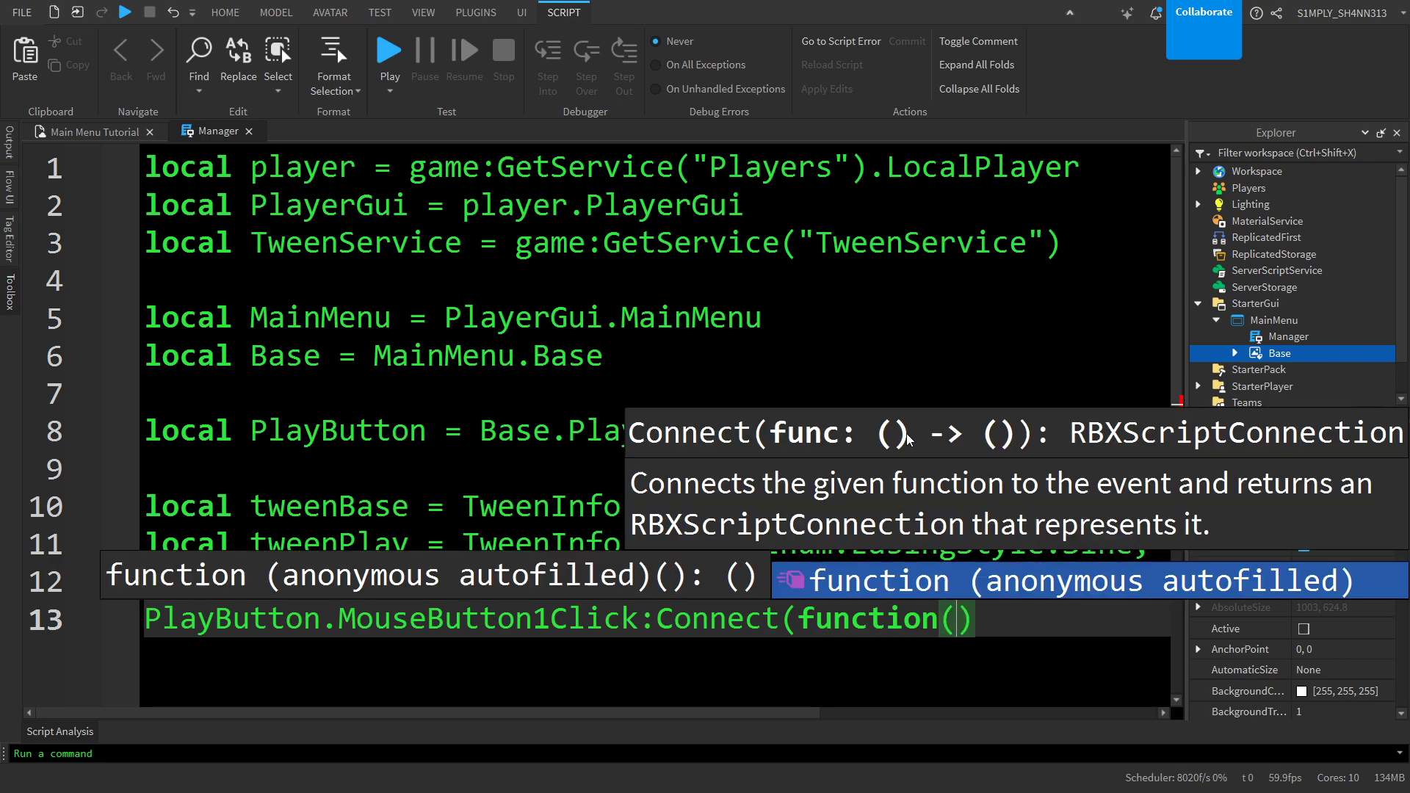
key(Return)
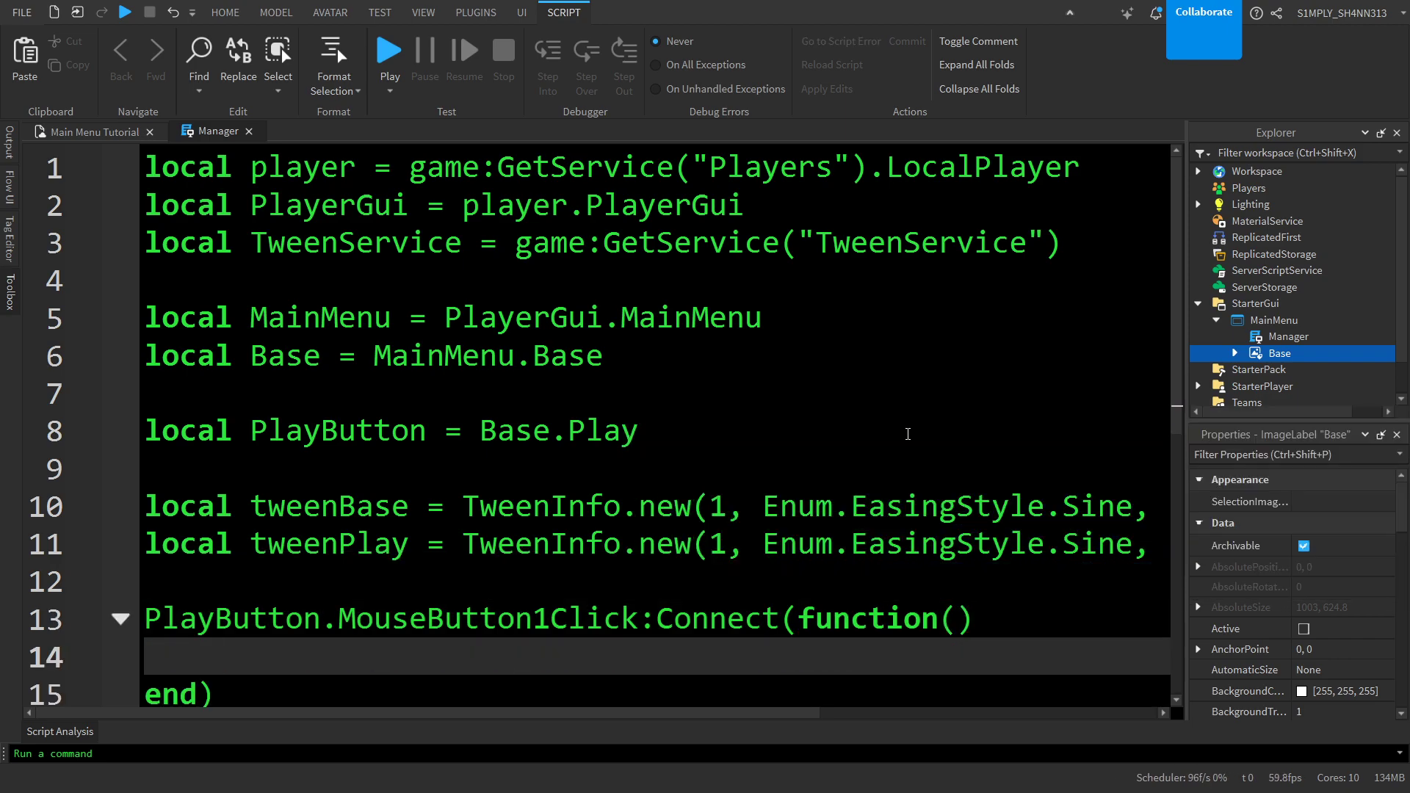
- Start a TweenService:Create call inside the click handler with Base and tweenBase as its first two arguments
text(Tweenser)
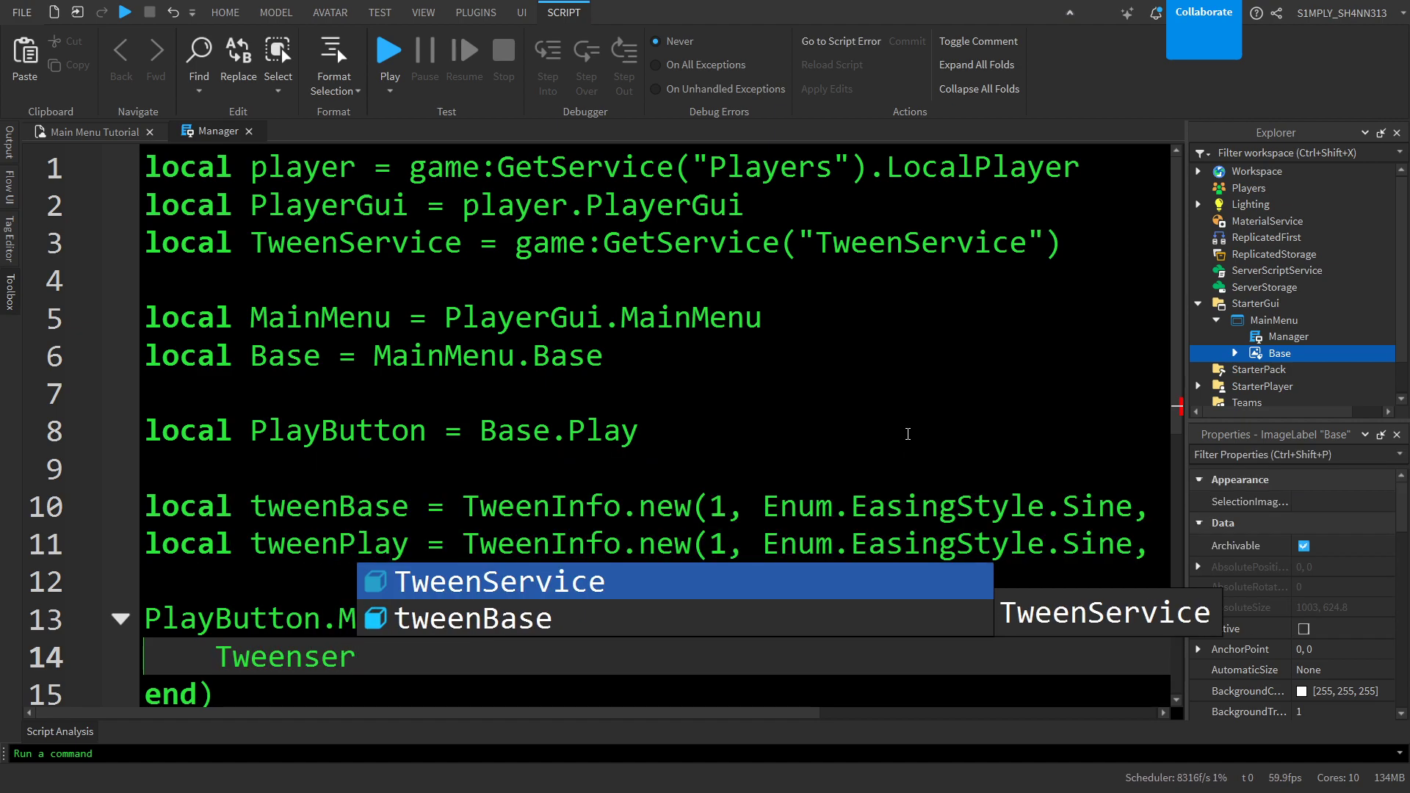
key(Tab)
text(:)
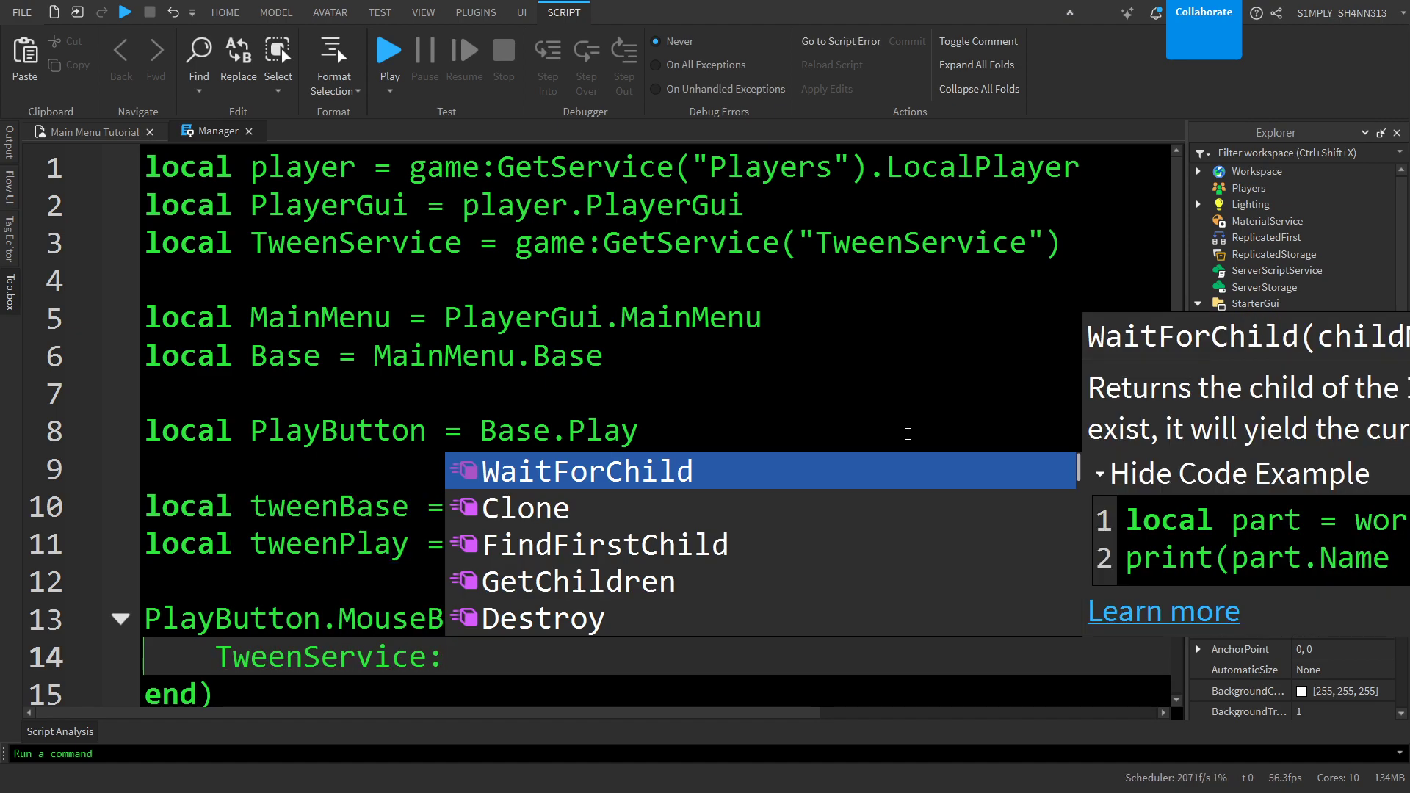
text(Crea)
key(Tab)
text(()
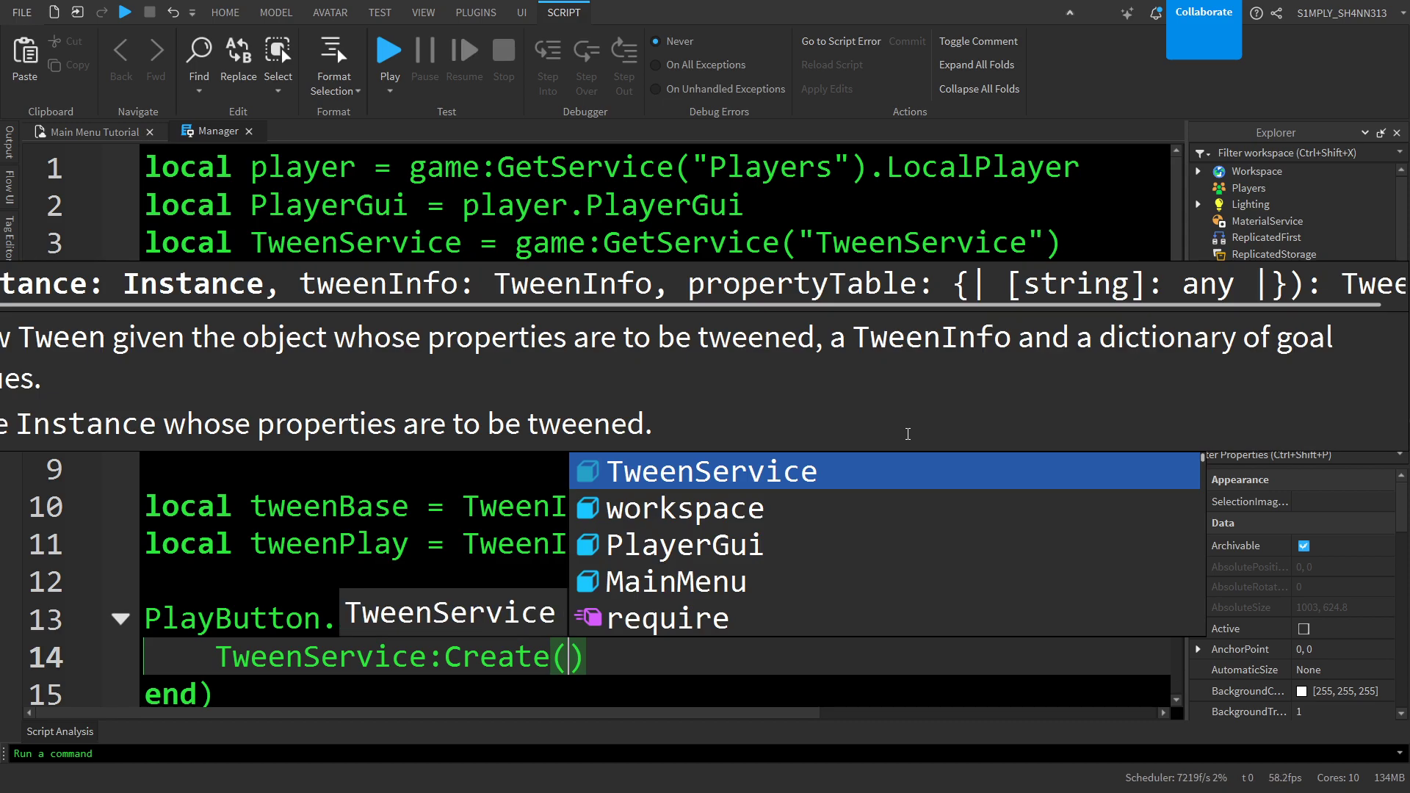
key(BackSpace)
text(Base, Te)
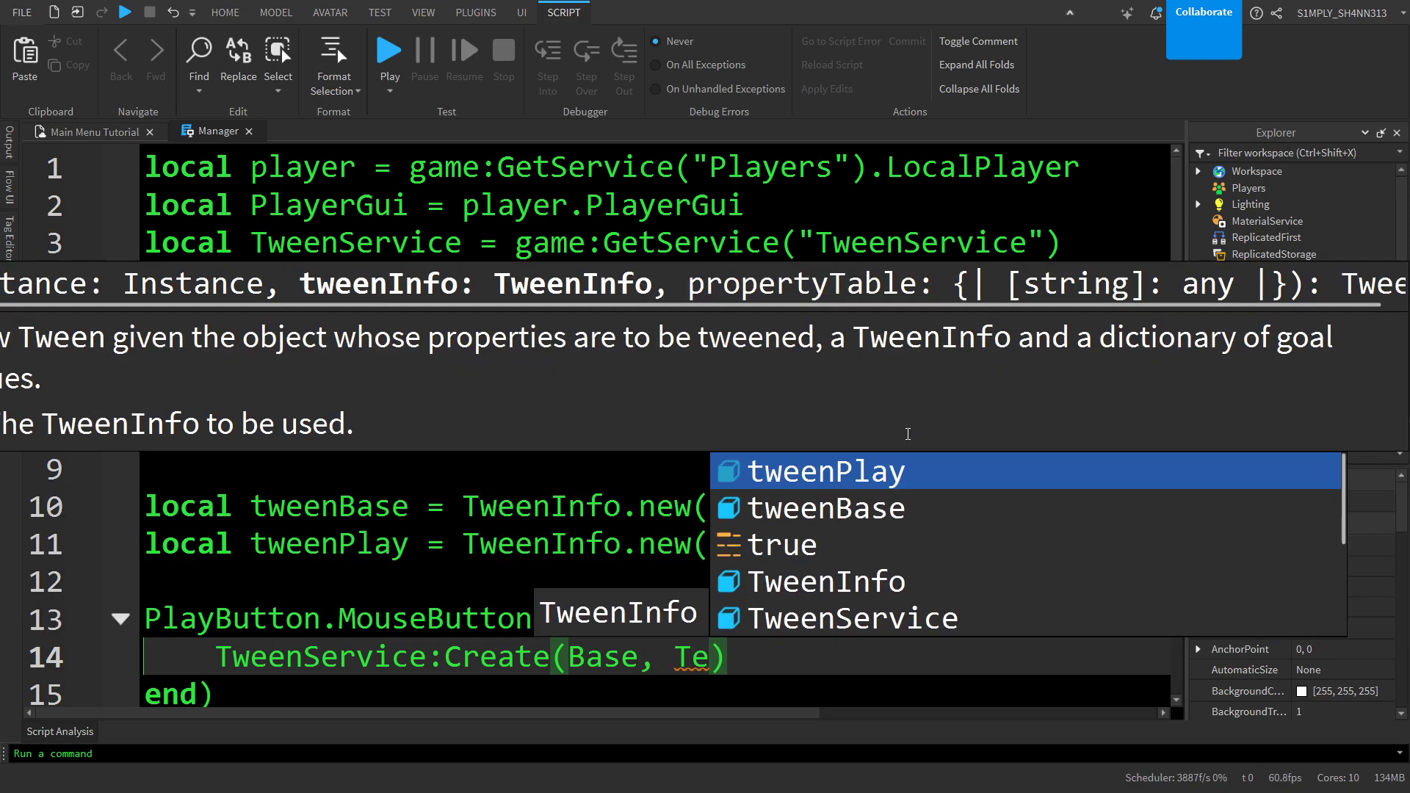
key(BackSpace)
key(BackSpace)
text(tweenBas)
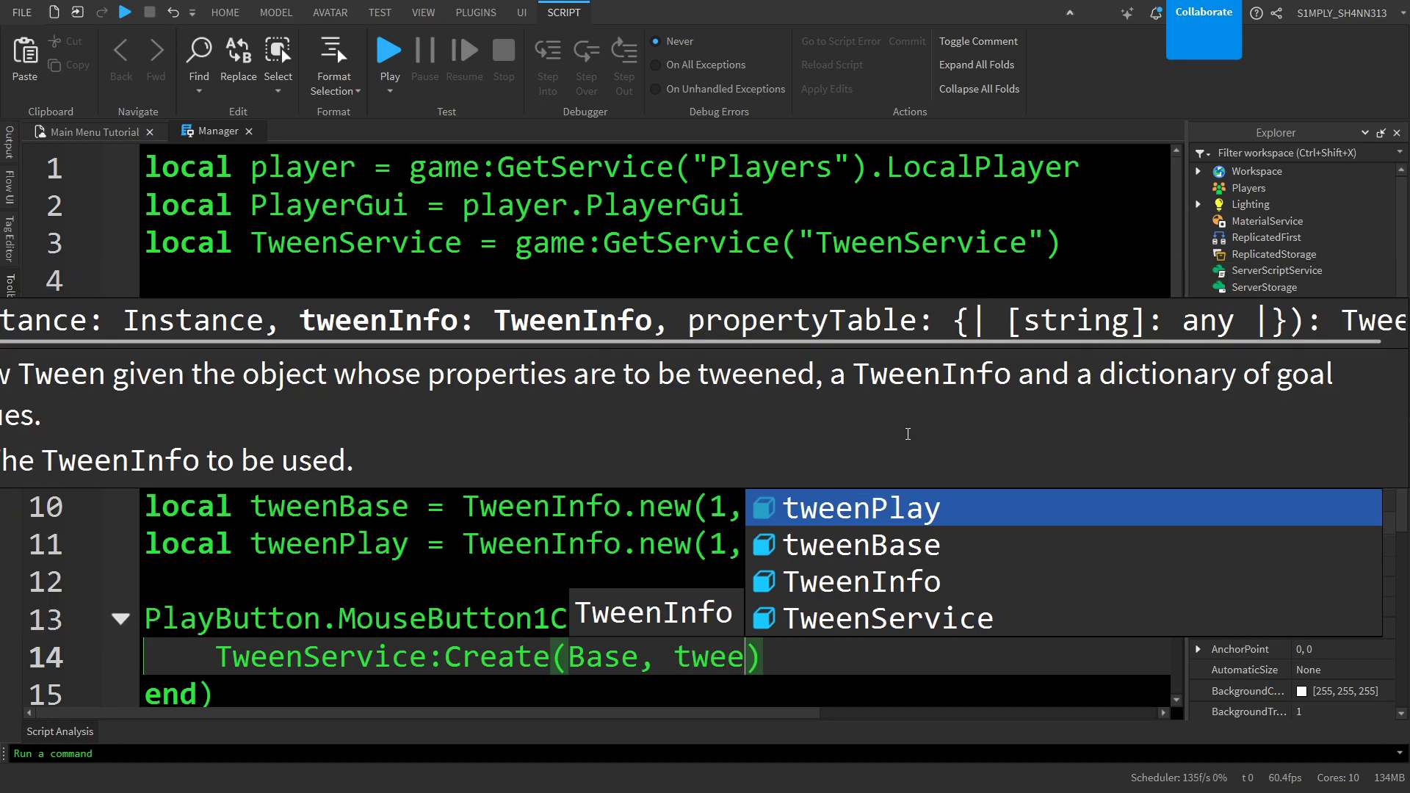
text(e,)
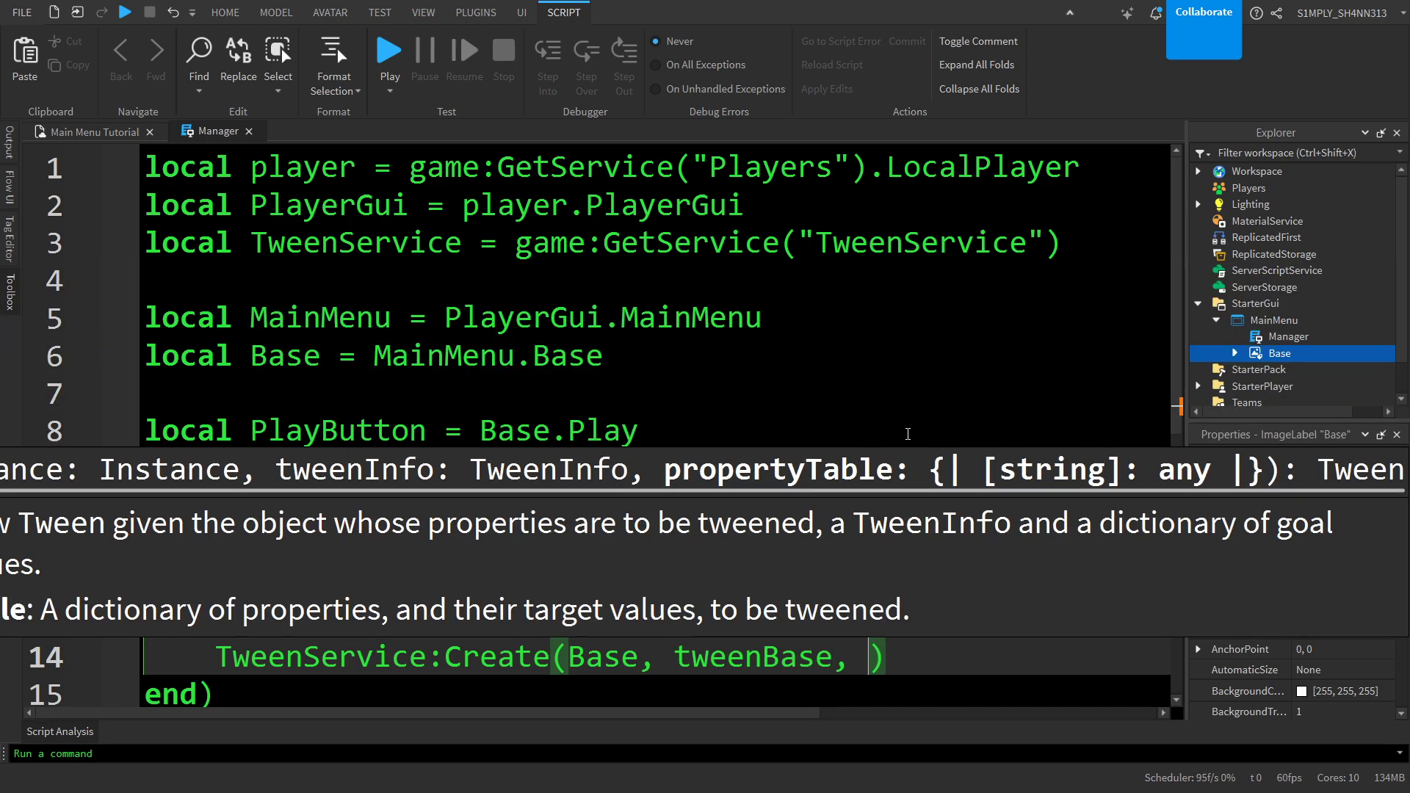
- Complete the Base tween with the property table {ImageTransparency = 1} and chain :Play() to it
key(XF86MonBrightnessDown)
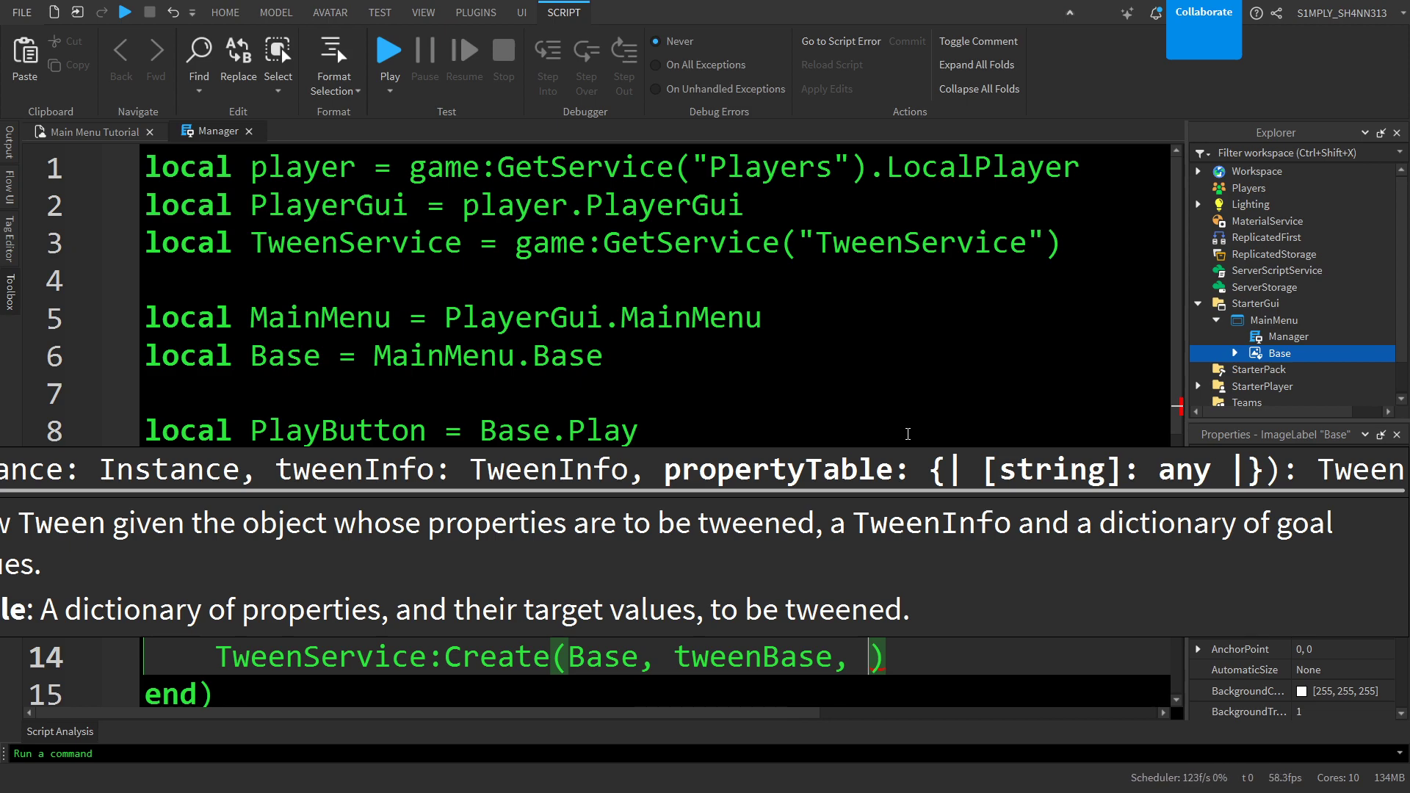
text({)
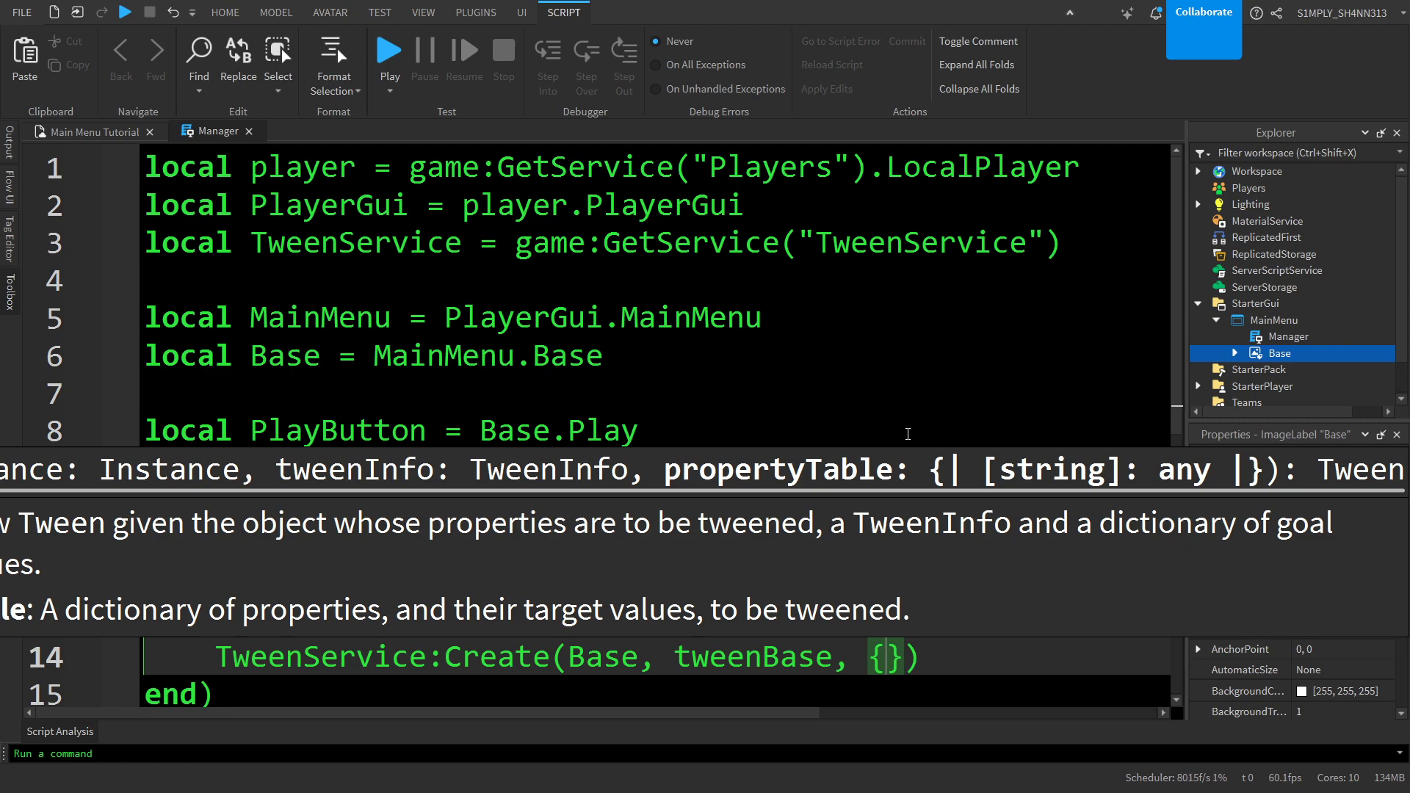
text(ImageTrans)
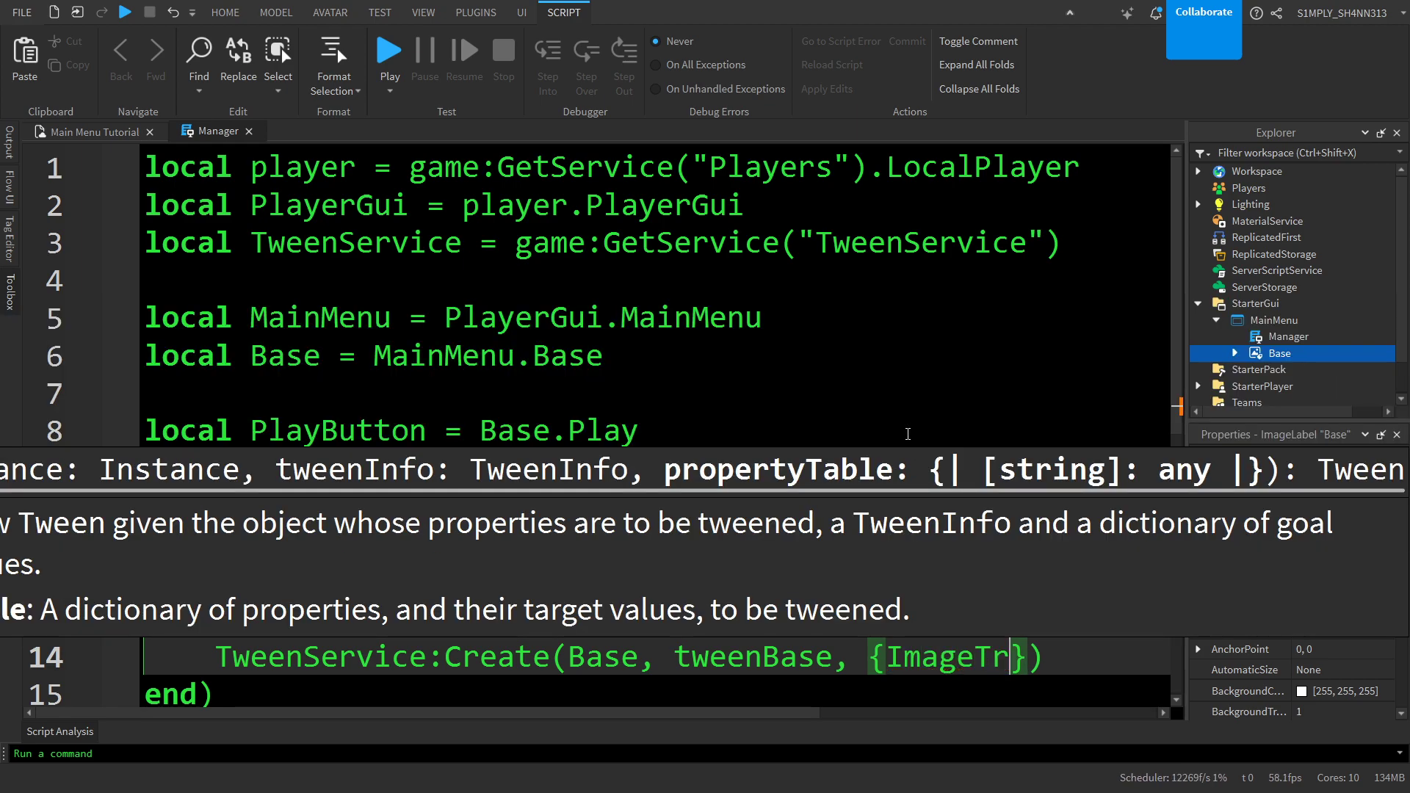
text(parency = 1)
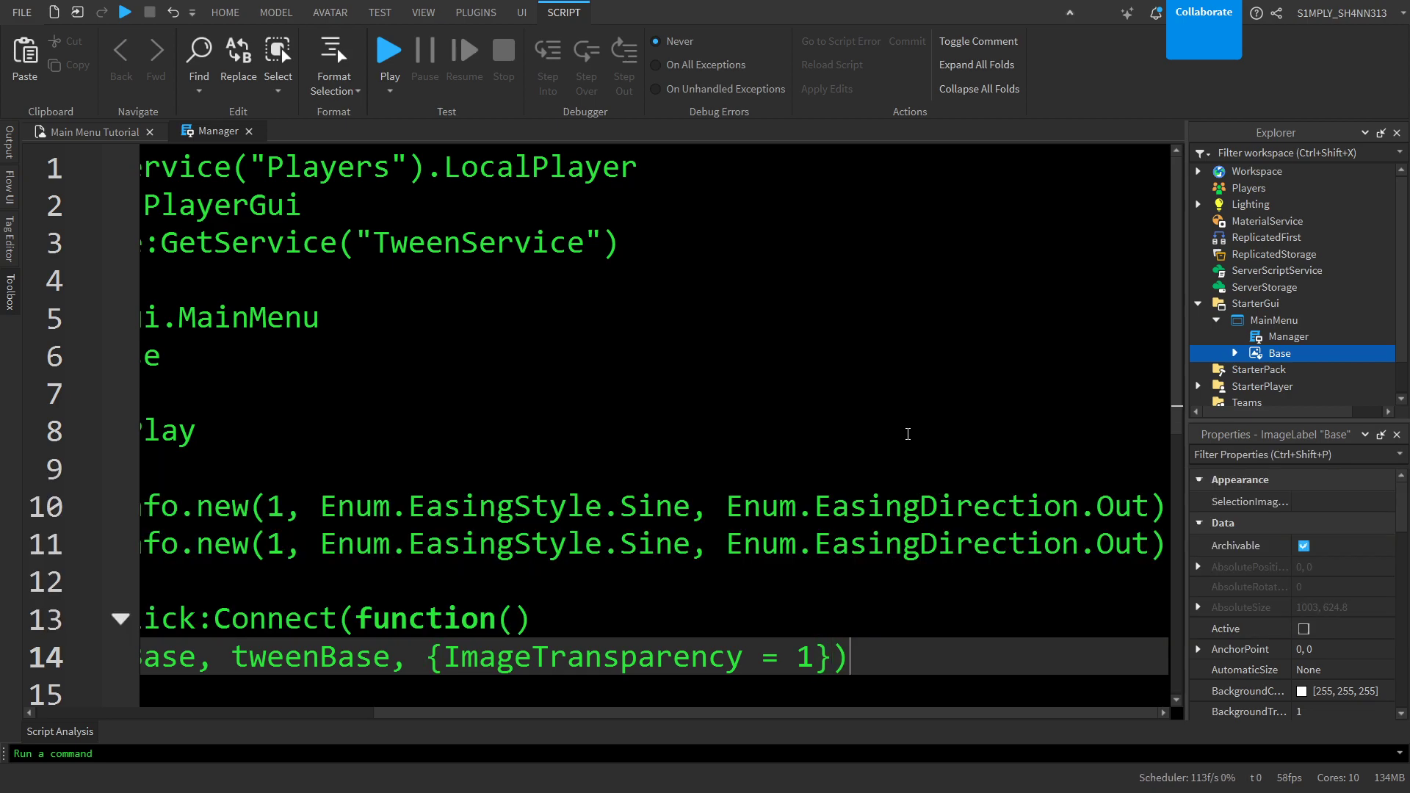
text(:Play())
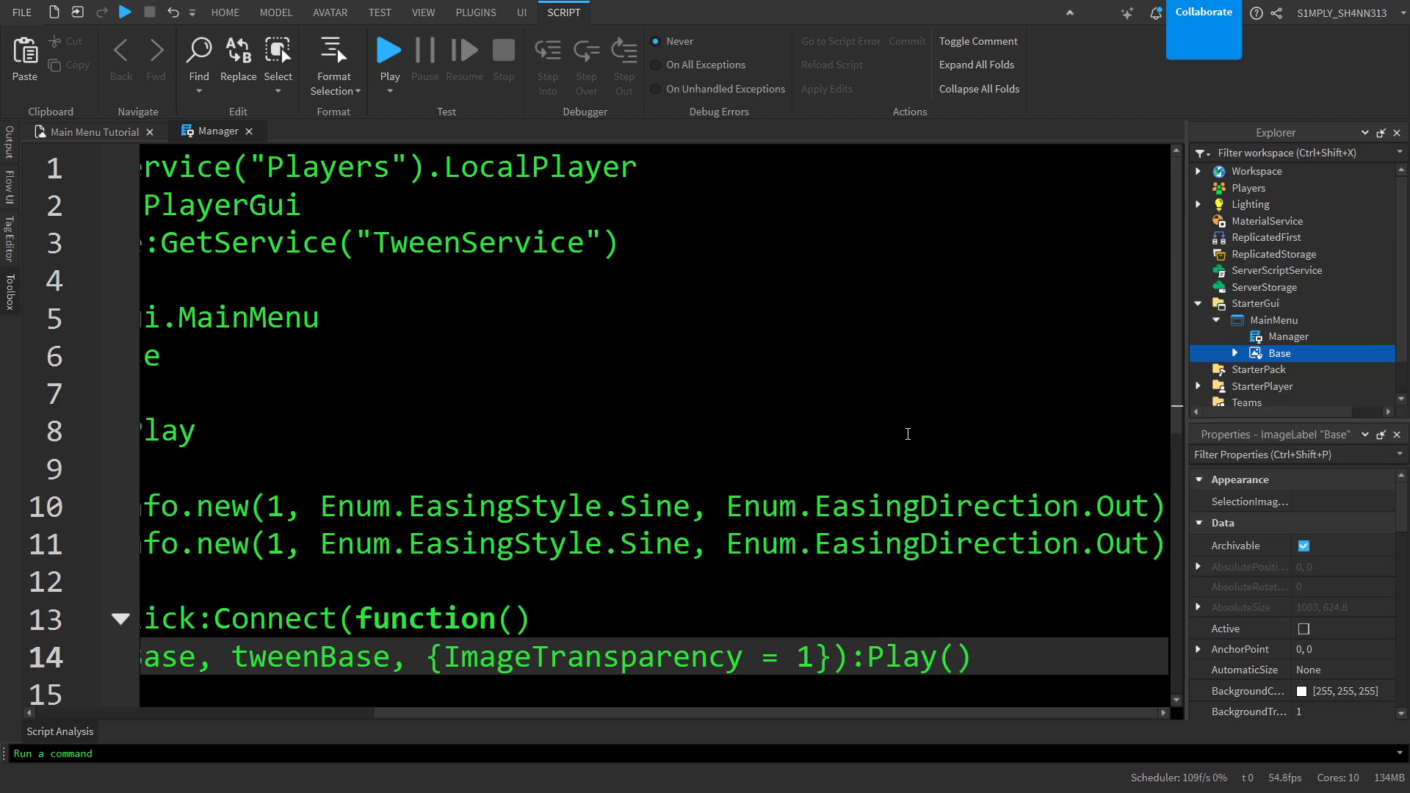
- Start a second TweenService:Create call on line 15 with PlayButton and tweenPlay as its first two arguments
key(Return)
text(TweenS)
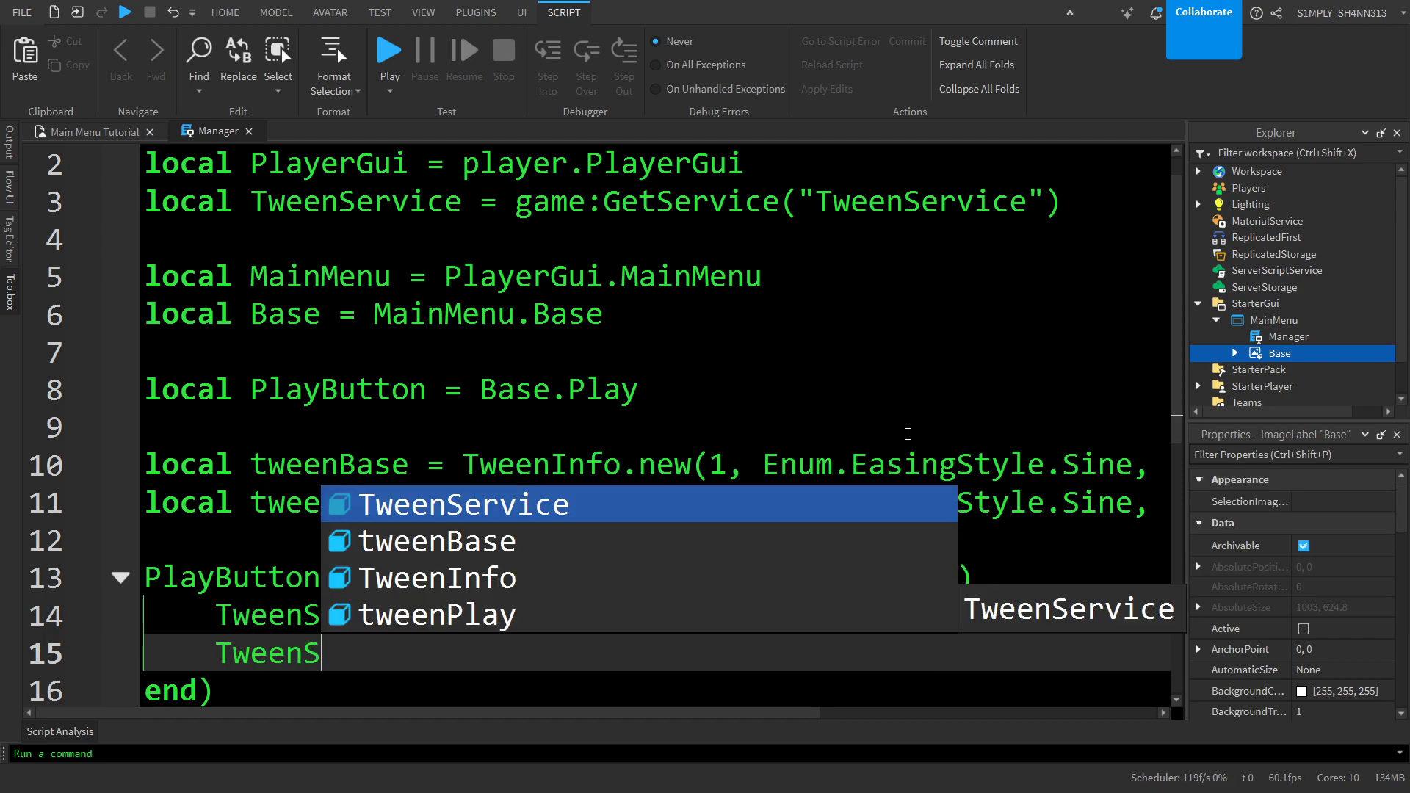
key(Tab)
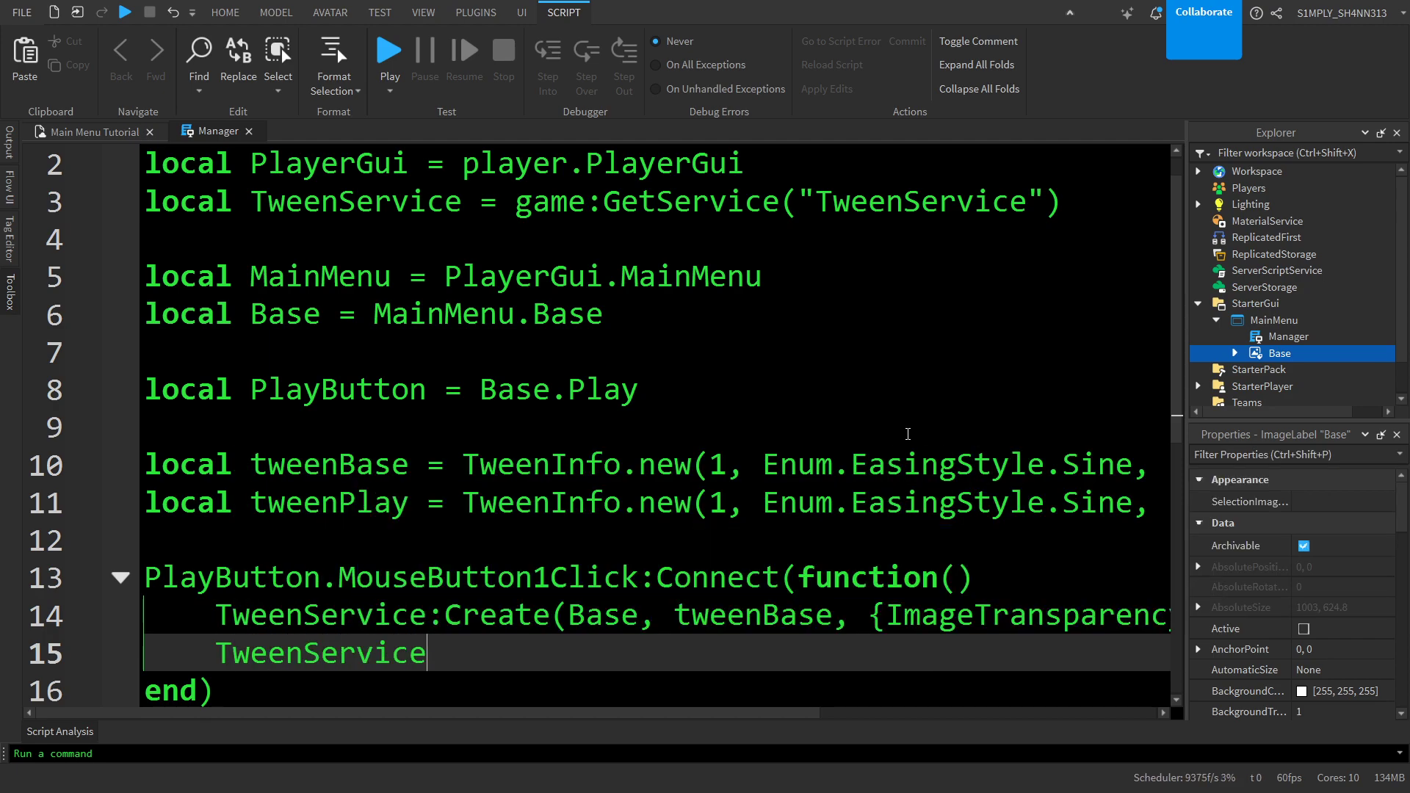
text(:Cre)
key(Tab)
text((Play)
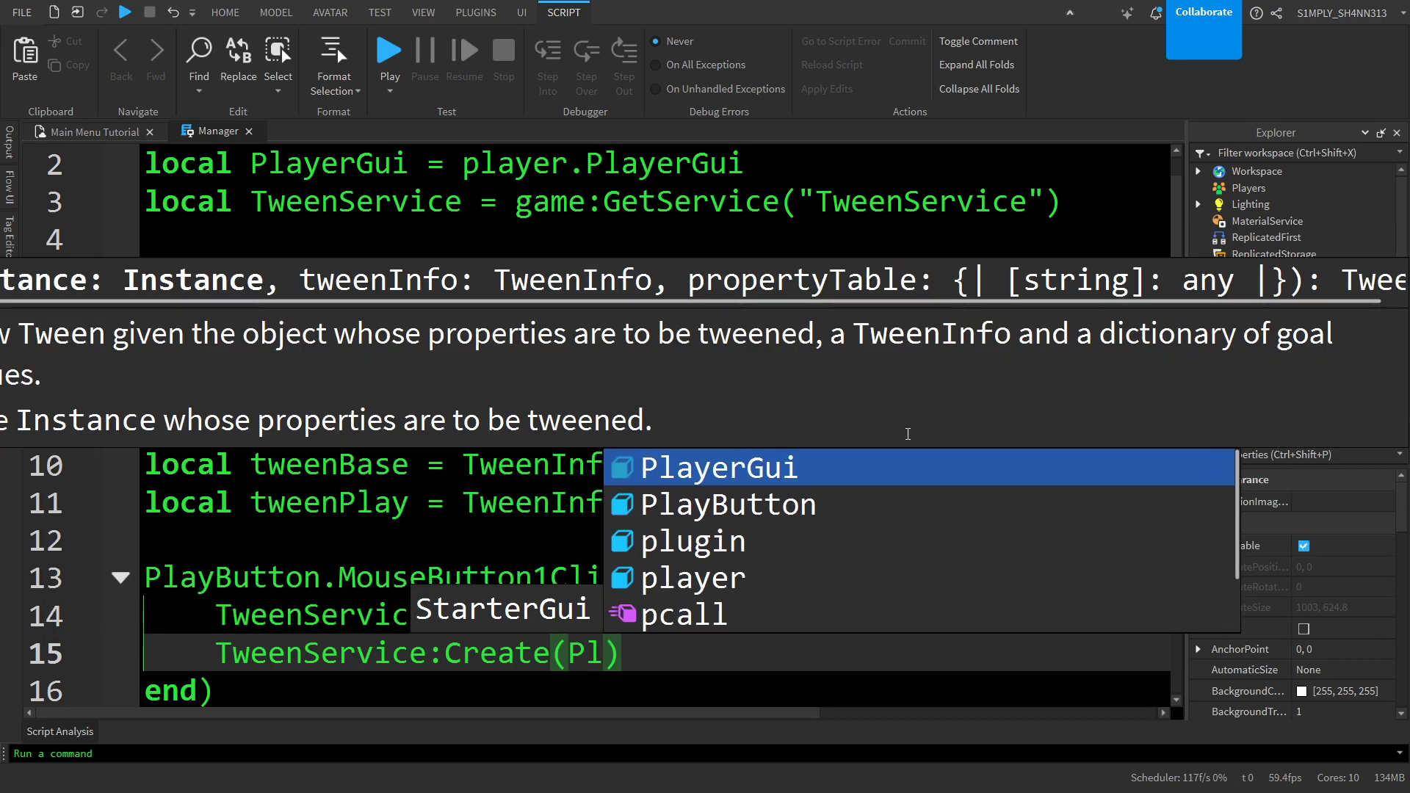
key(Down)
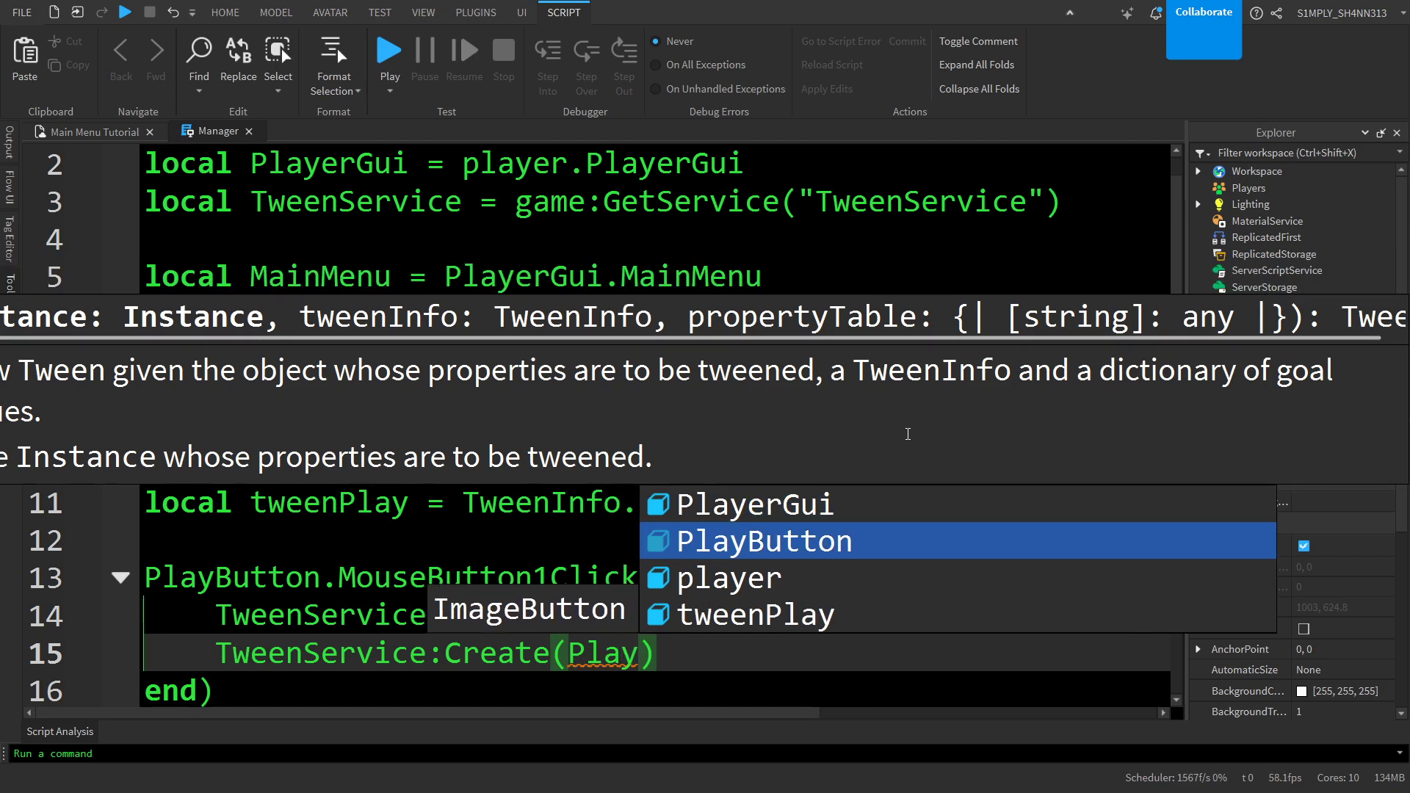
key(Tab)
text(, t)
text(weenPl)
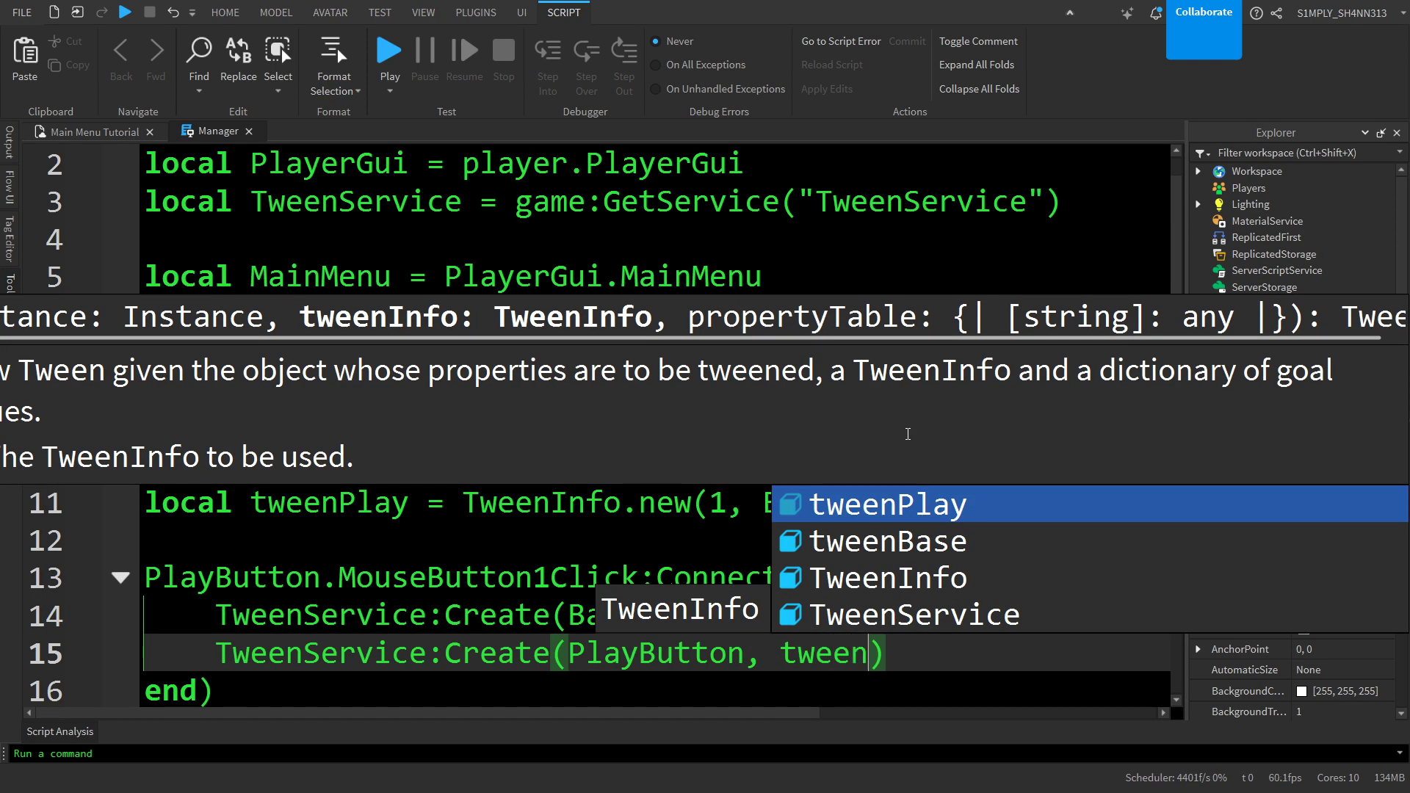
key(Tab)
- Complete the PlayButton tween with the property table {ImageTransparency = 1} and chain :Play() to it
text(, {)
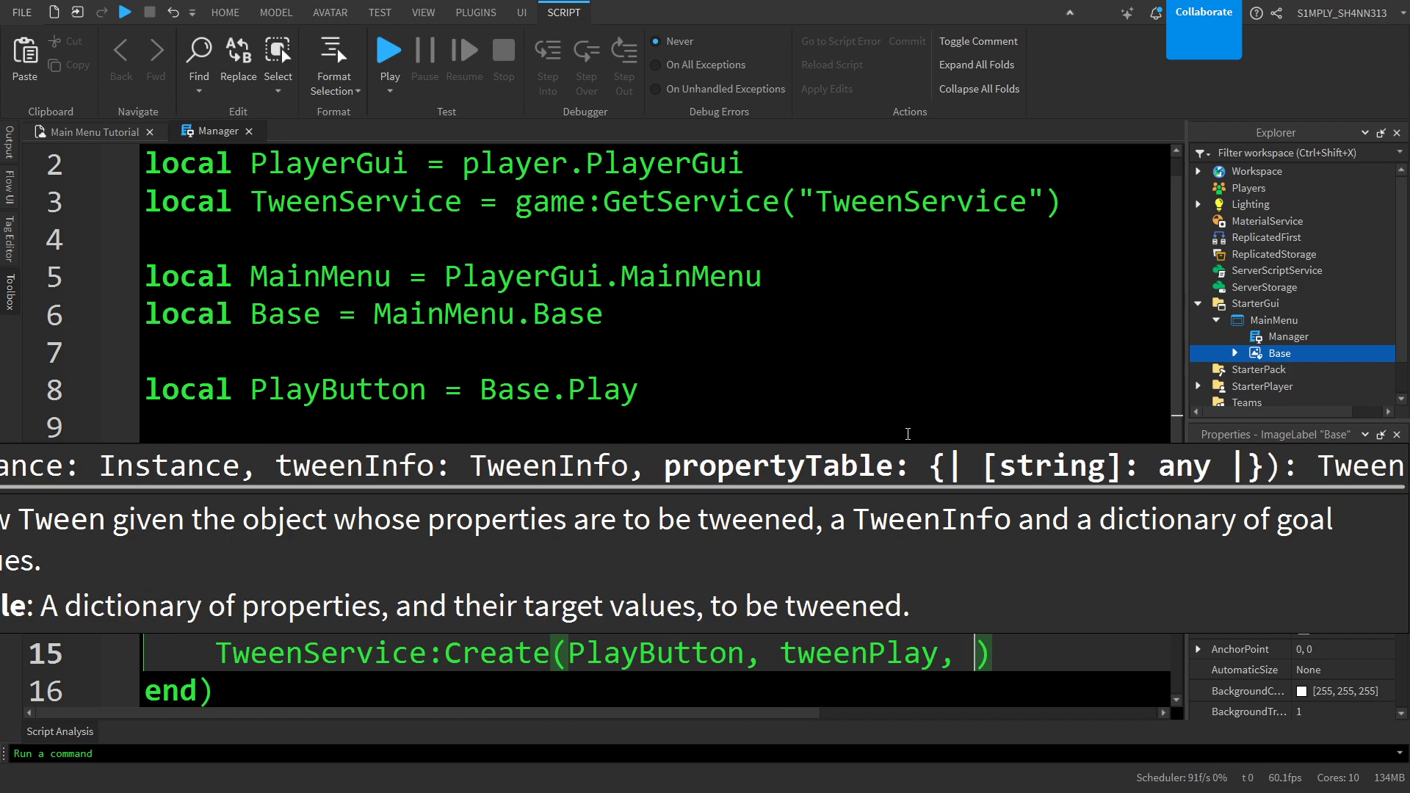
text(ImageTra)
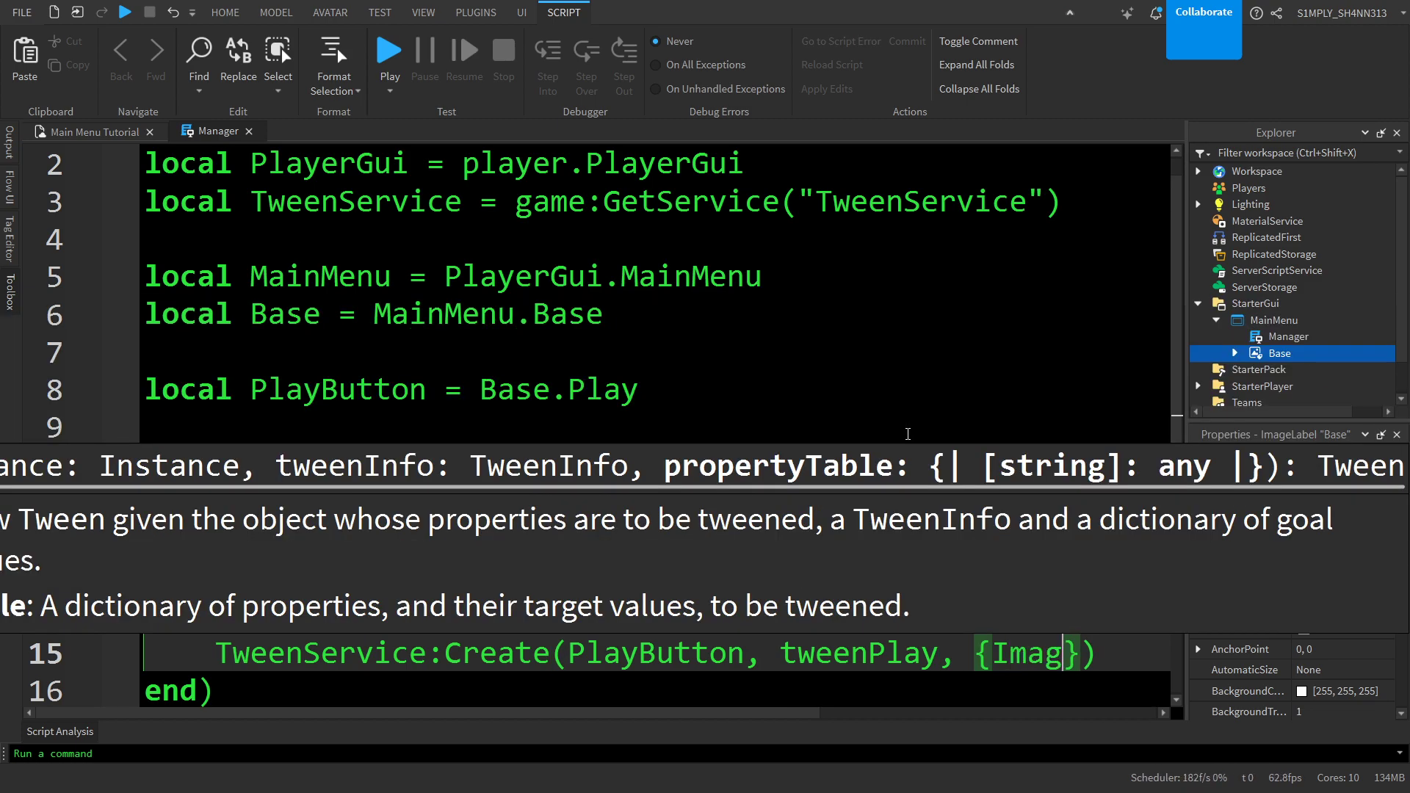
text(nsparency = 1)
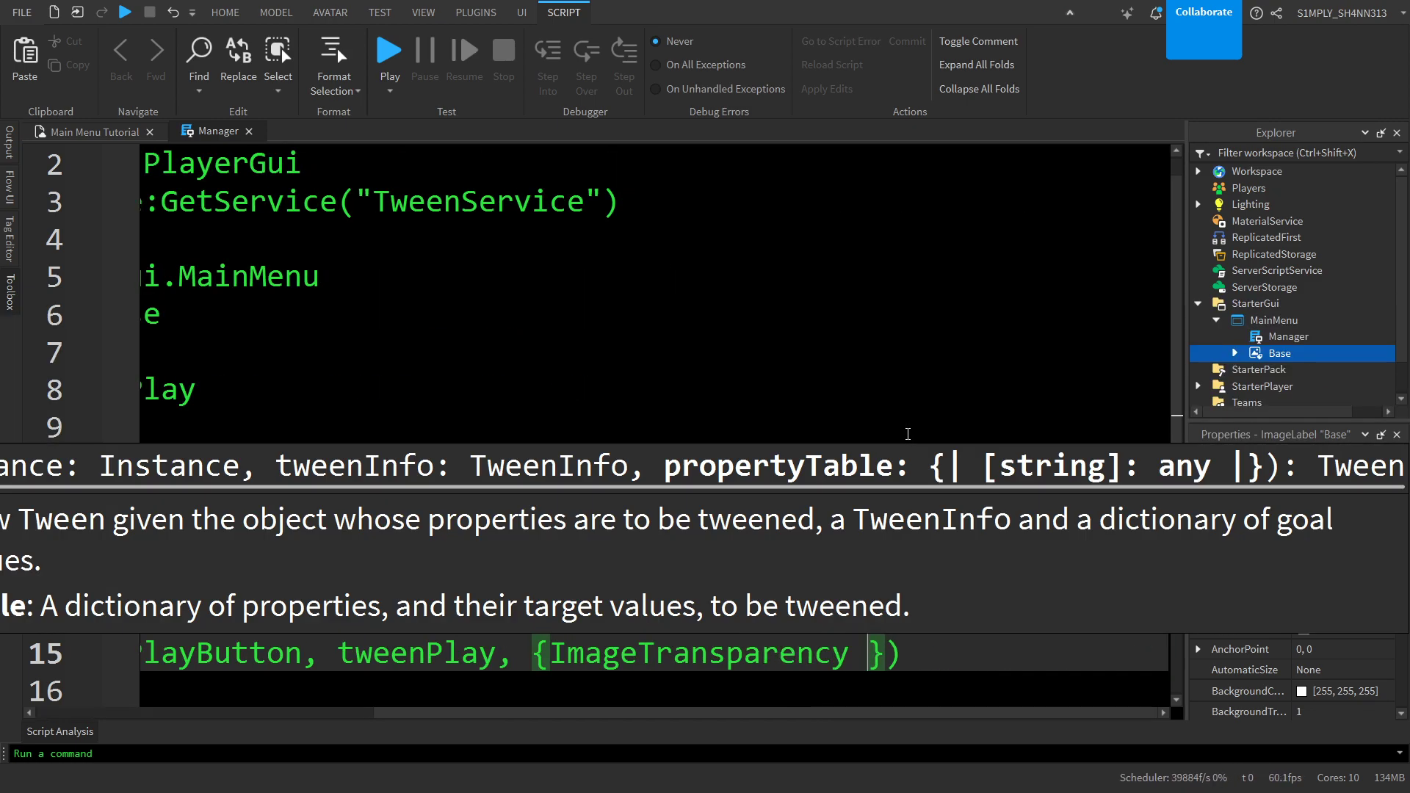
key(End)
text(:Play())
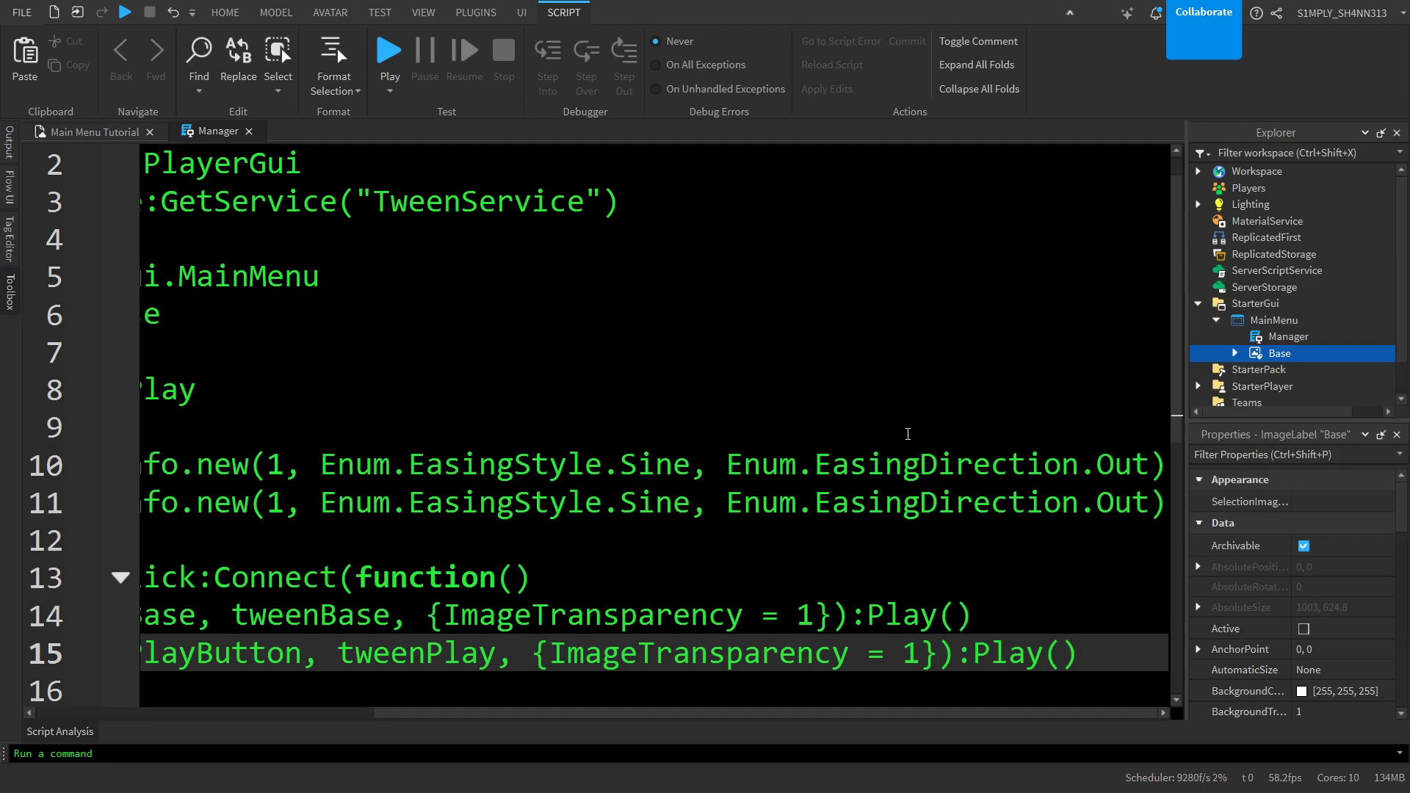
- Add task.wait(1) on line 16 and MainMenu.Enabled = false on line 17 of the click handler
key(Return)
text(task.)
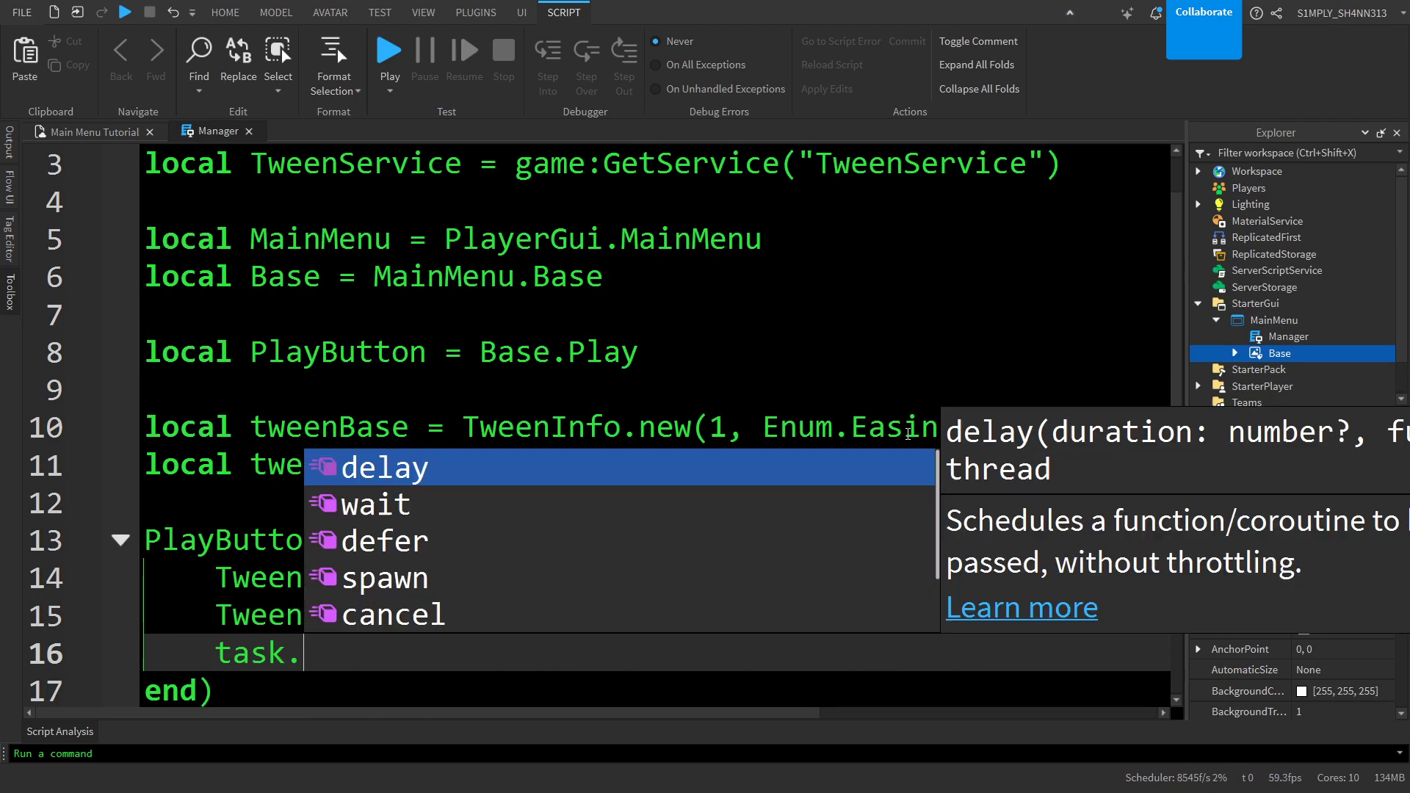
text(wait(1))
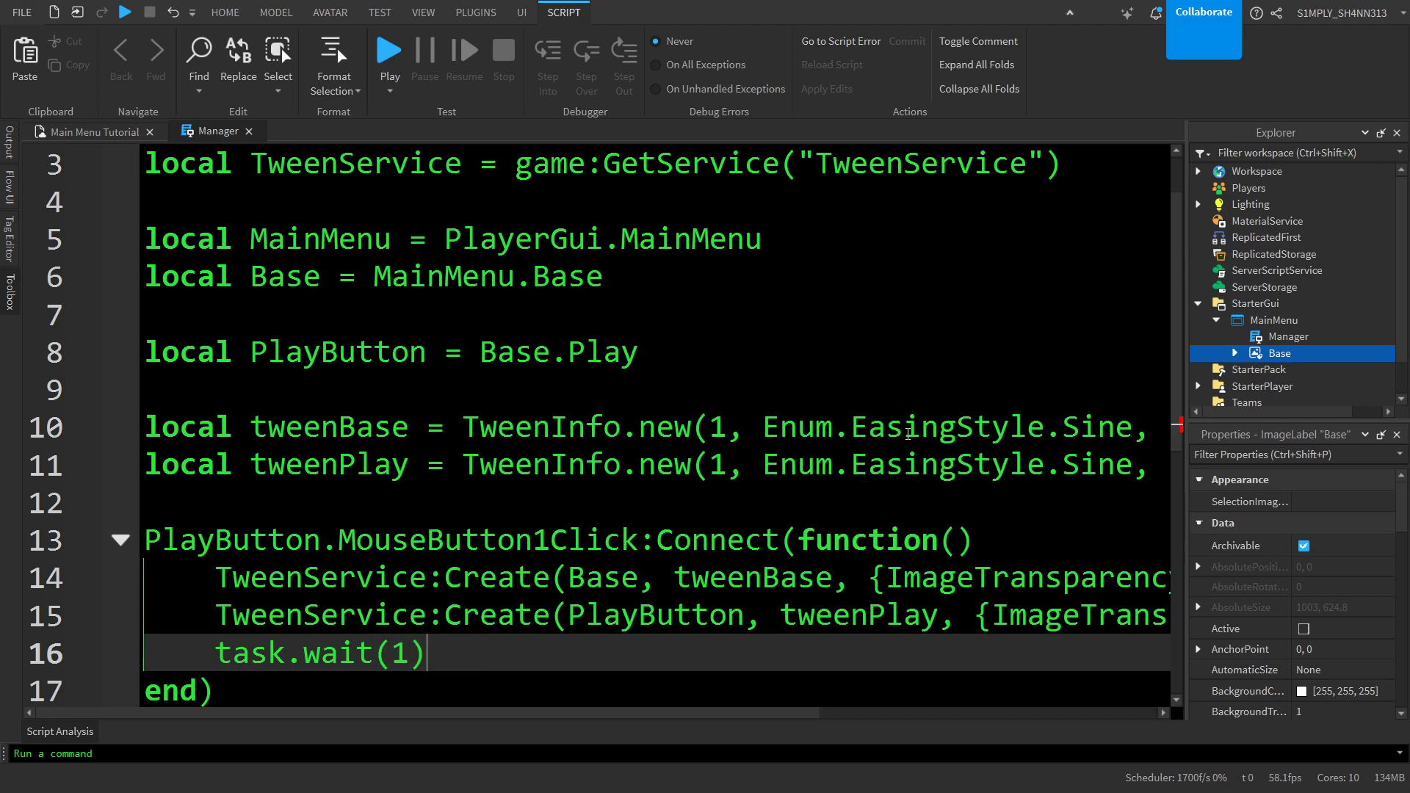
key(Return)
text(Main)
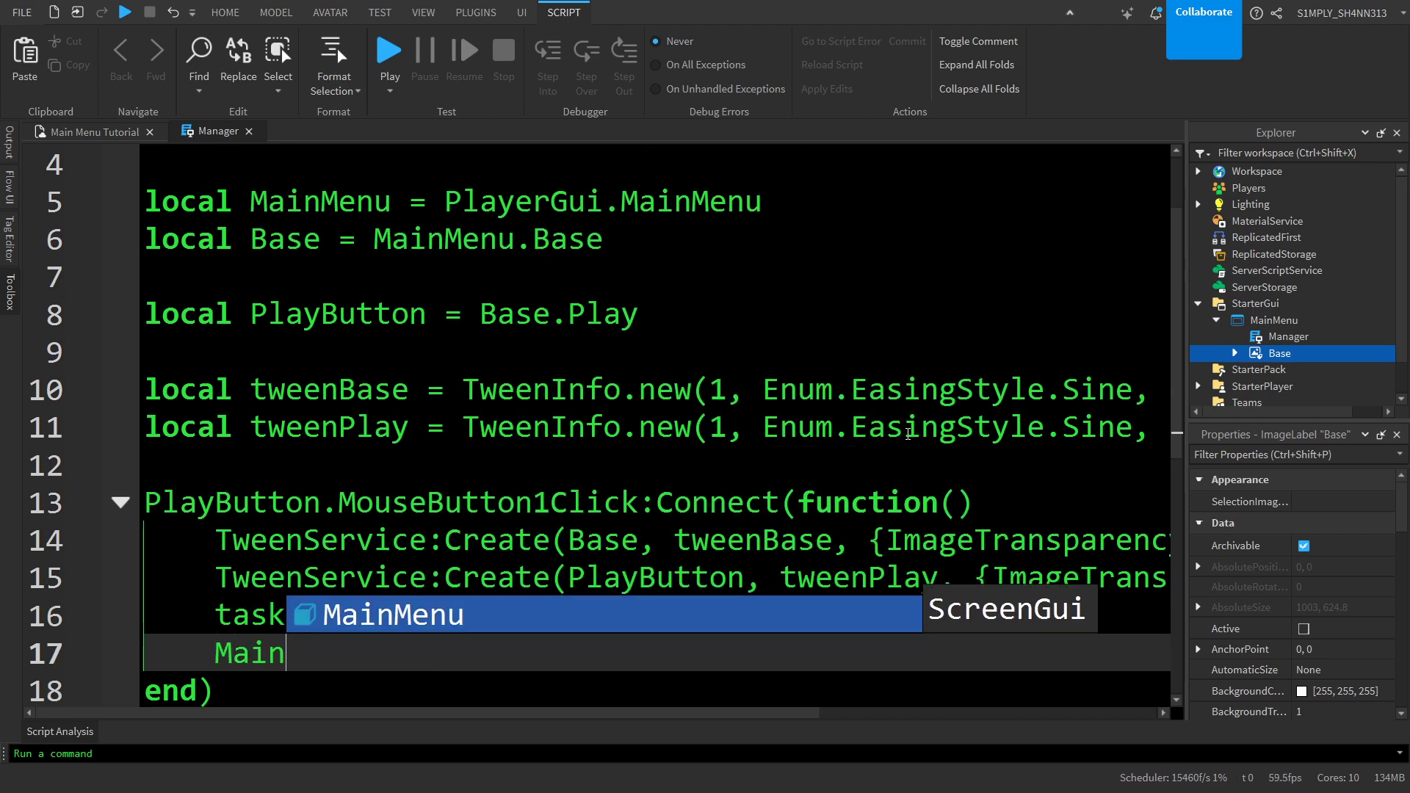
text(Menu.Enabled = fas)
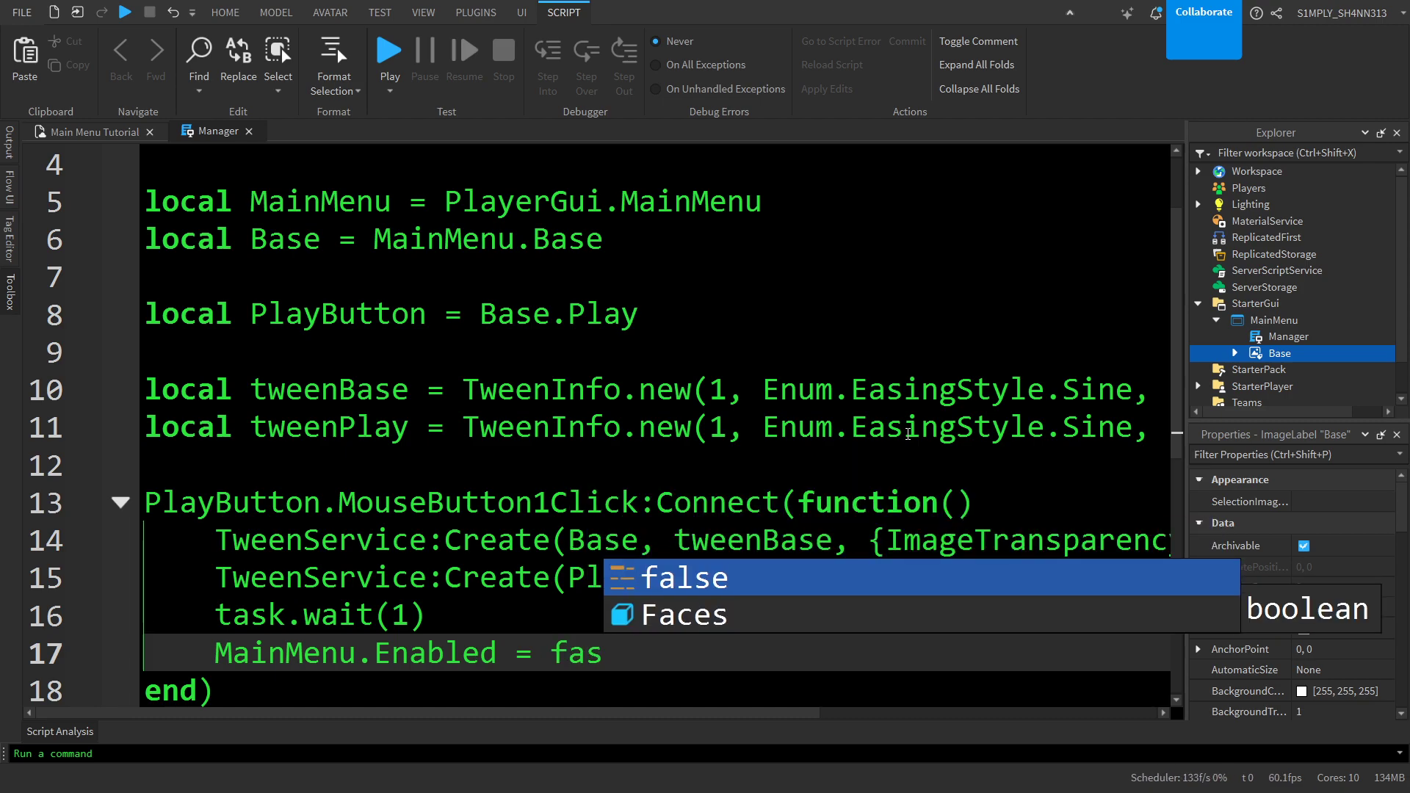
key(BackSpace)
key(Tab)
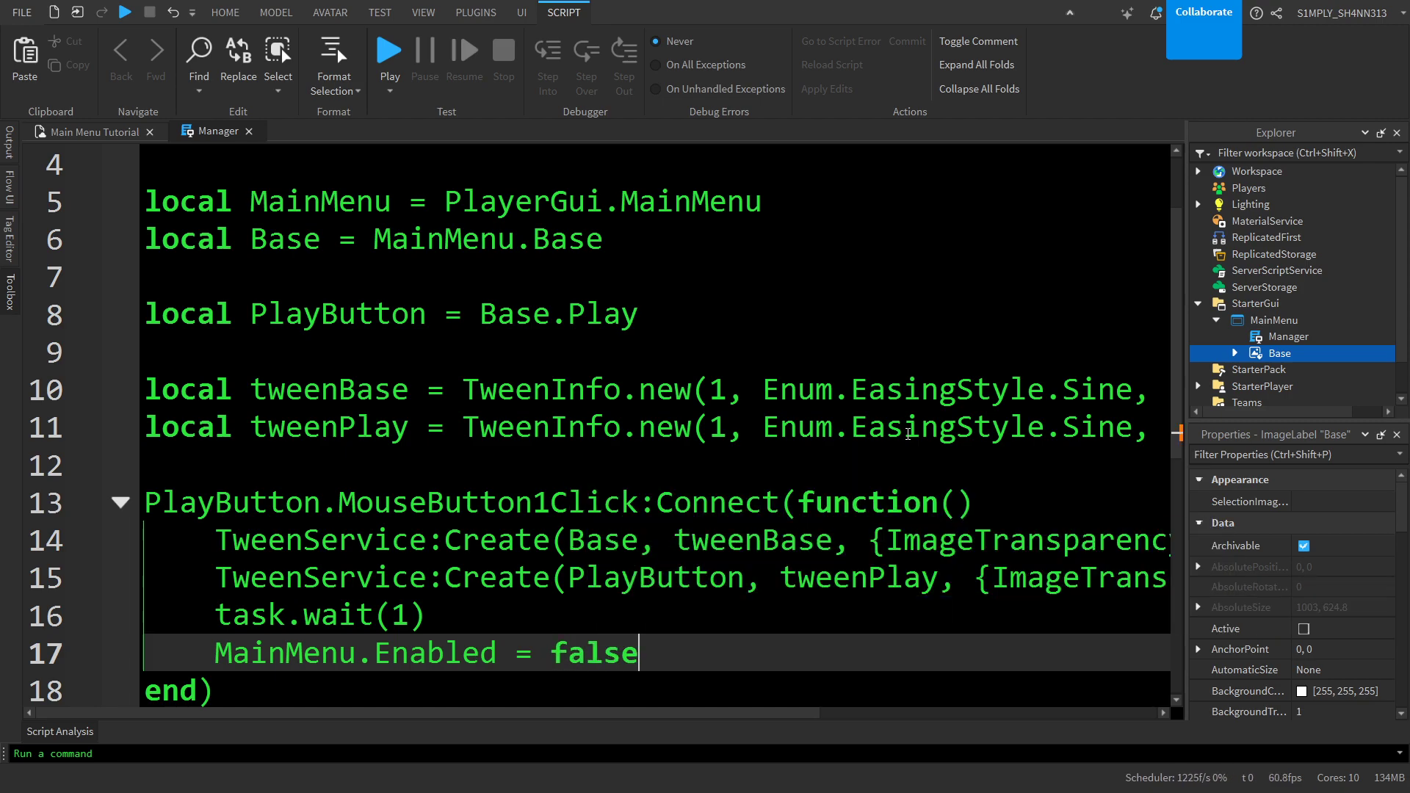
- Review the MainMenu ScreenGui's properties, including Enabled, IgnoreGuiInset and ResetOnSpawn
click(1275, 320)
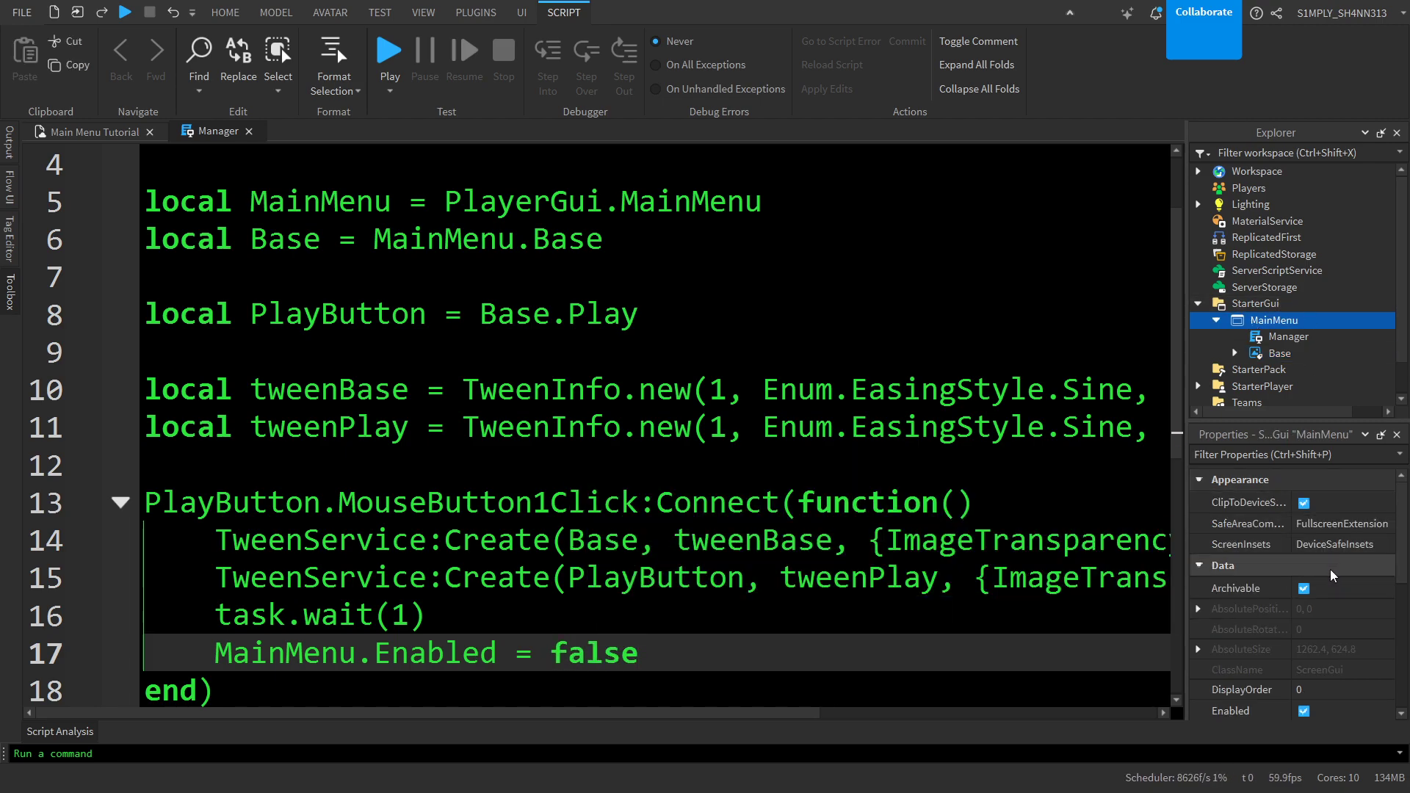
scroll(1293, 588, down, 1)
click(1293, 633)
scroll(1285, 637, down, 2)
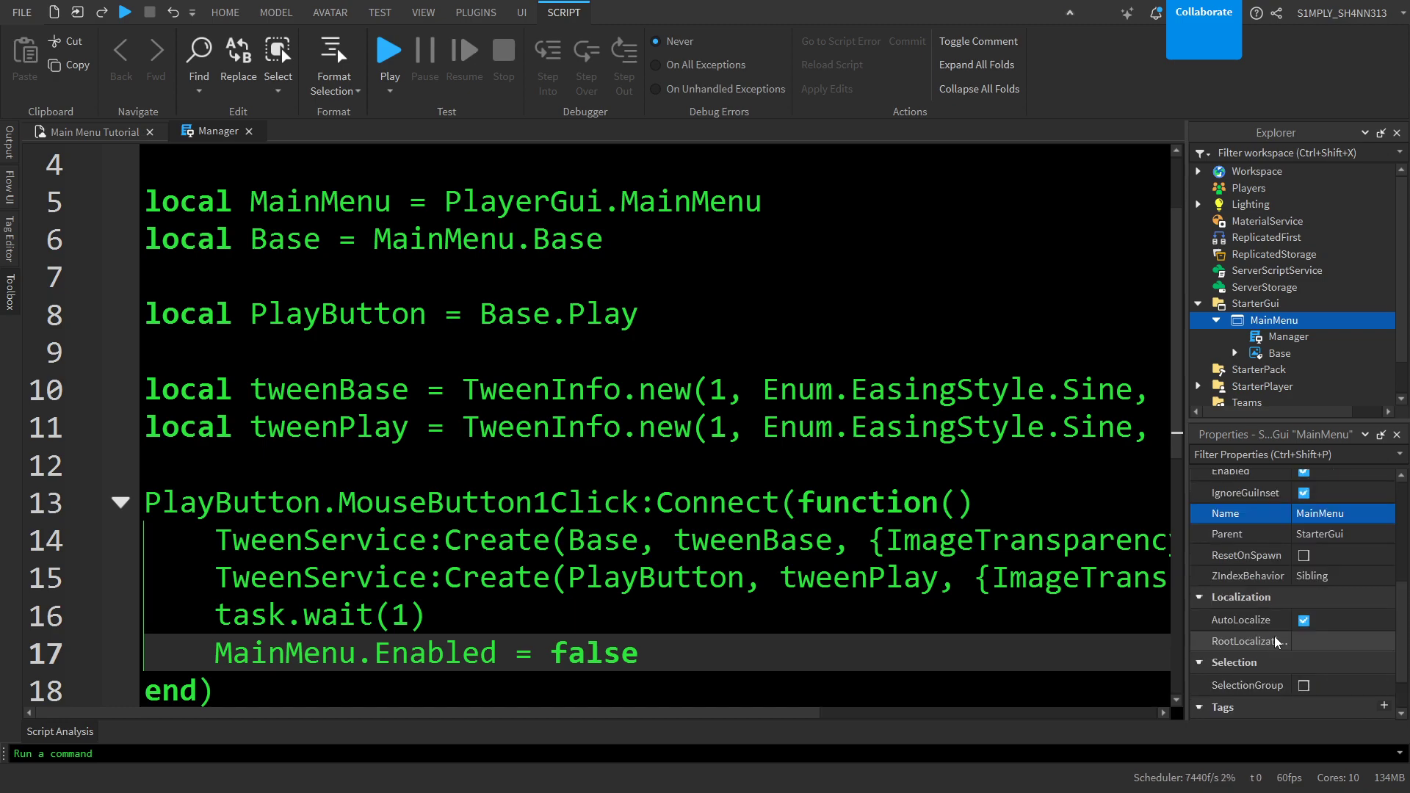
- Return to the Main Menu Tutorial viewport and start a playtest of the place
click(94, 131)
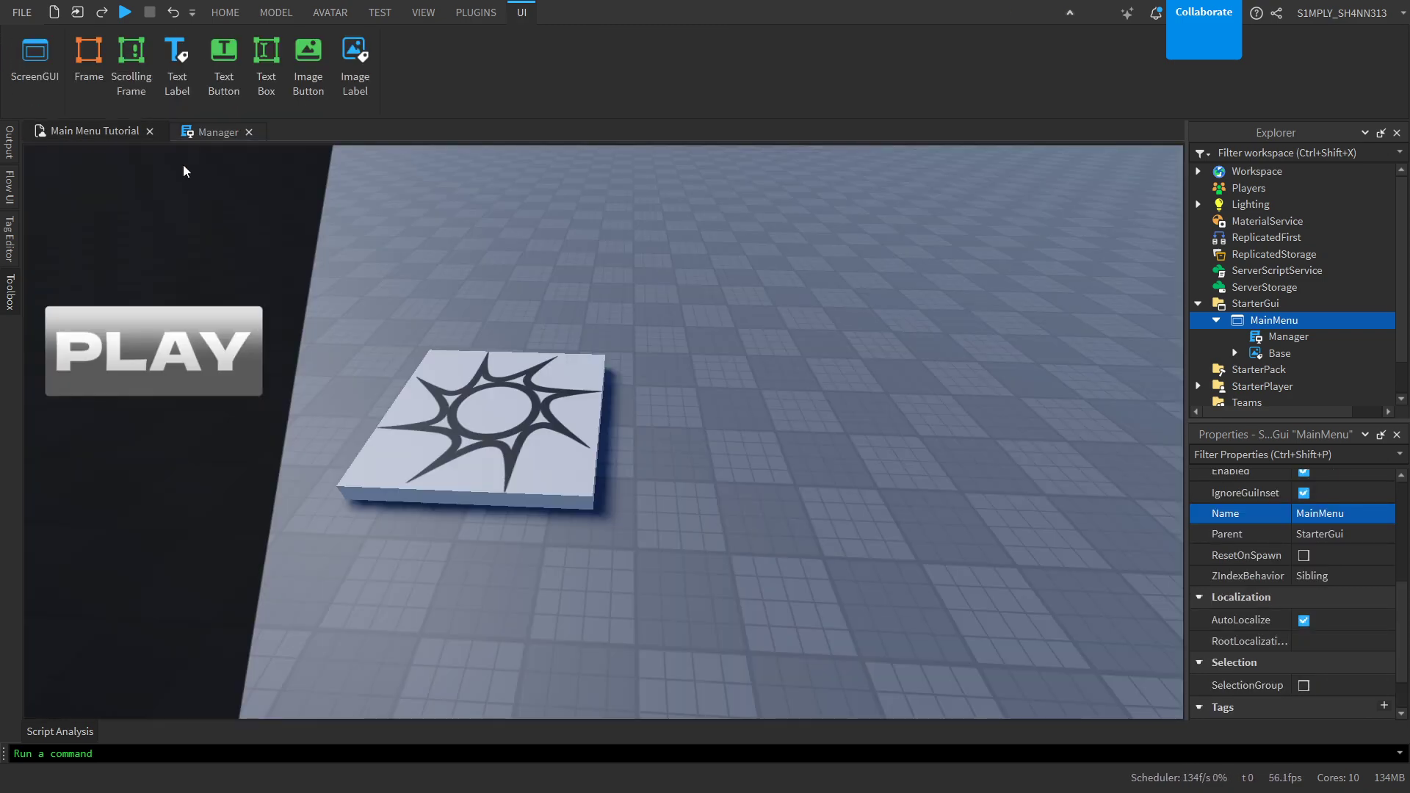
drag(827, 366, 573, 221)
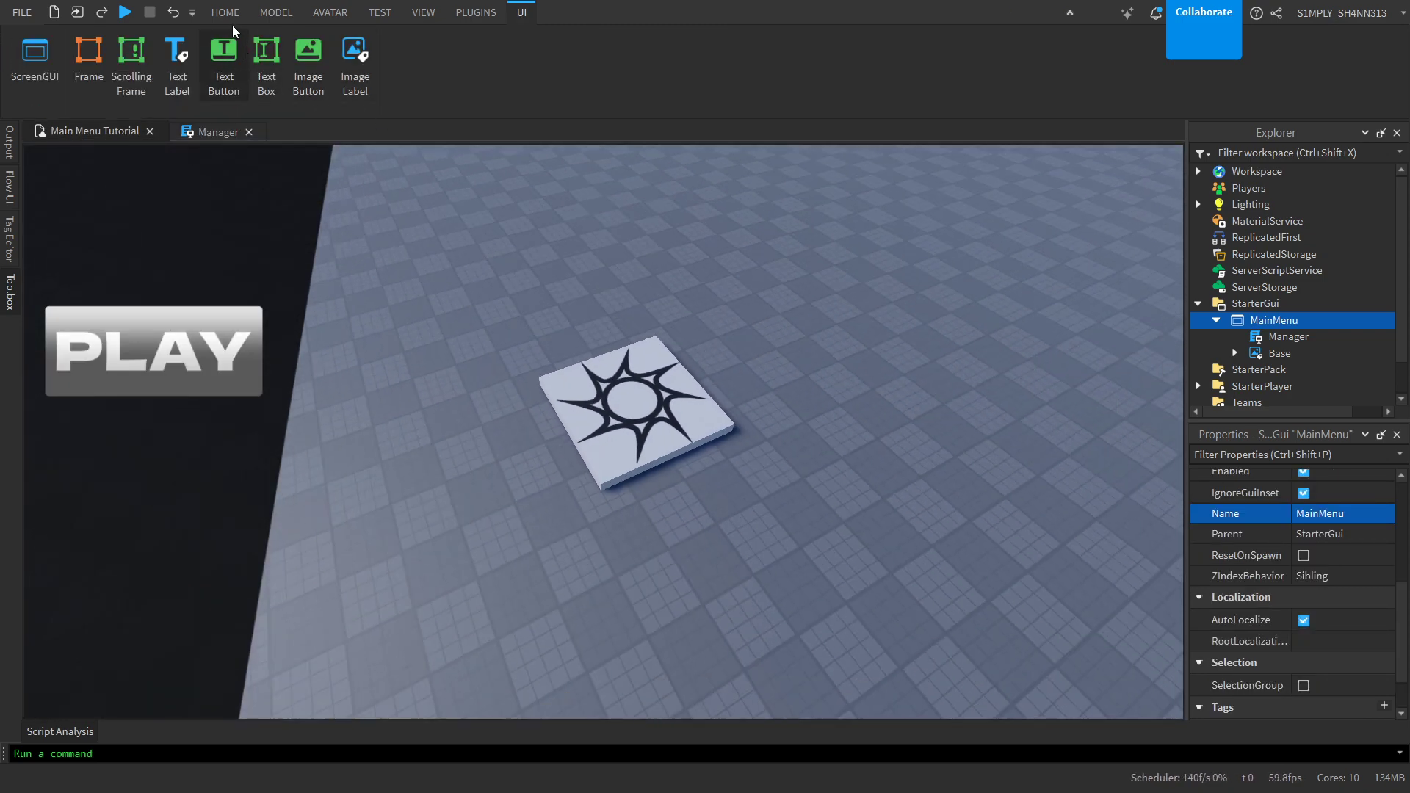
click(226, 13)
click(869, 50)
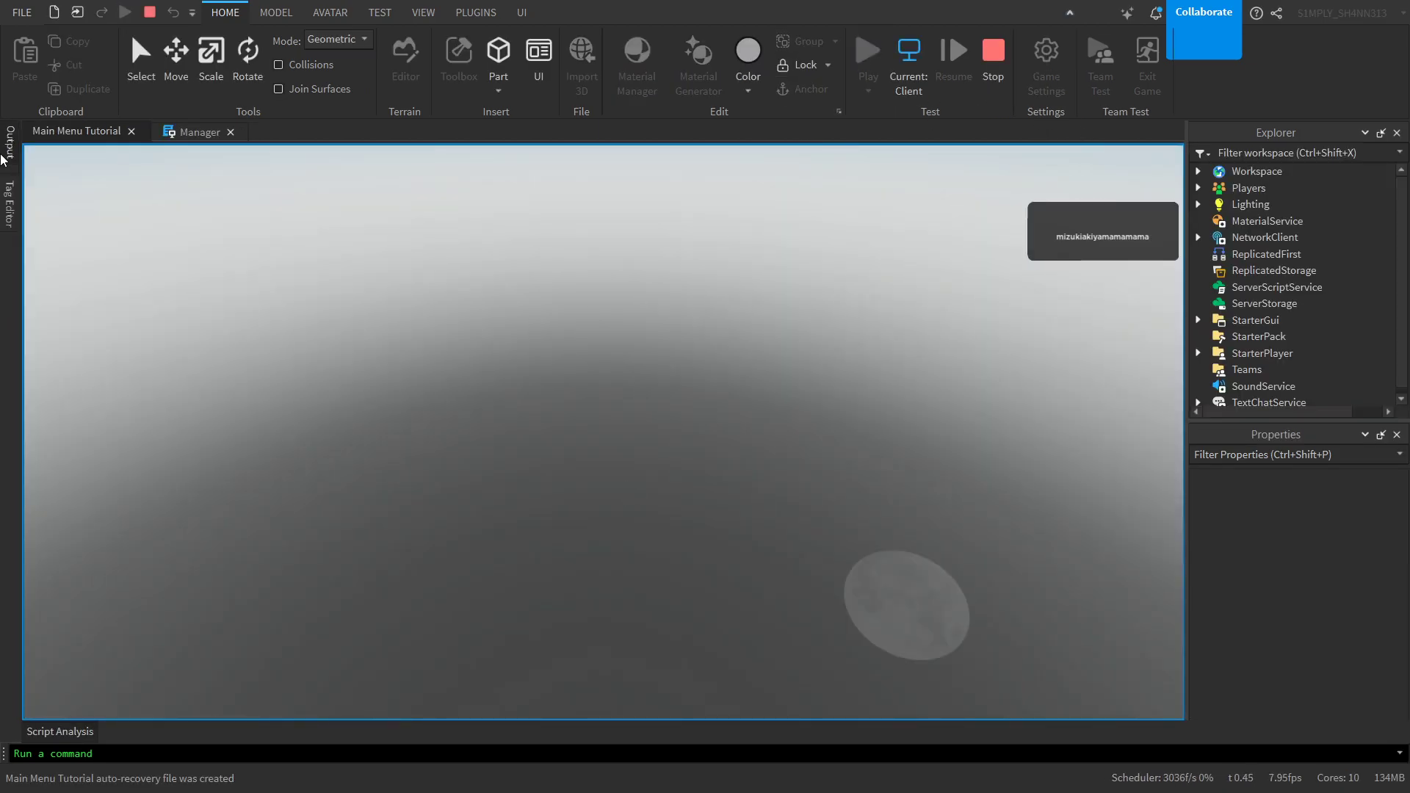
- Test the menu's PLAY button in the running game and check the Output log for script errors
click(3, 156)
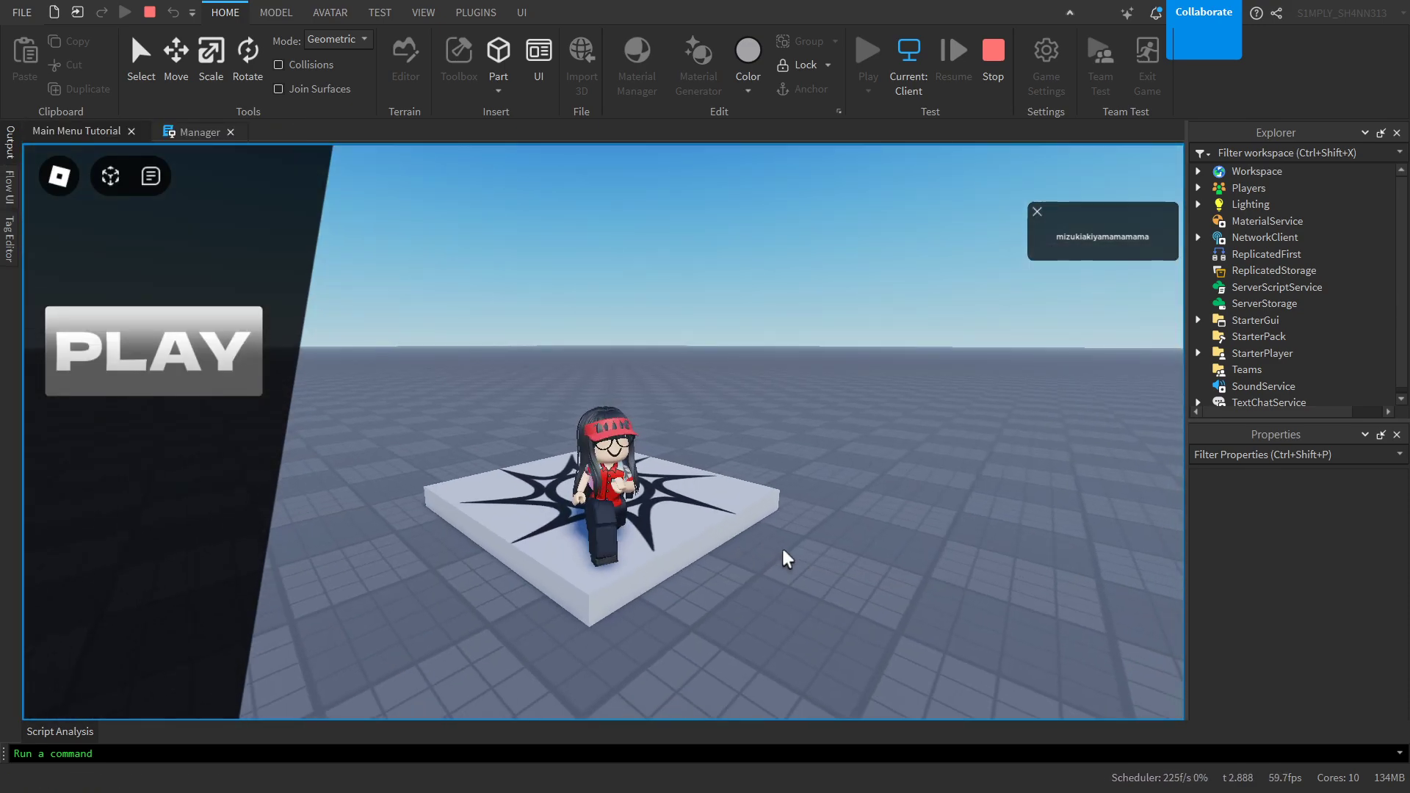
click(10, 143)
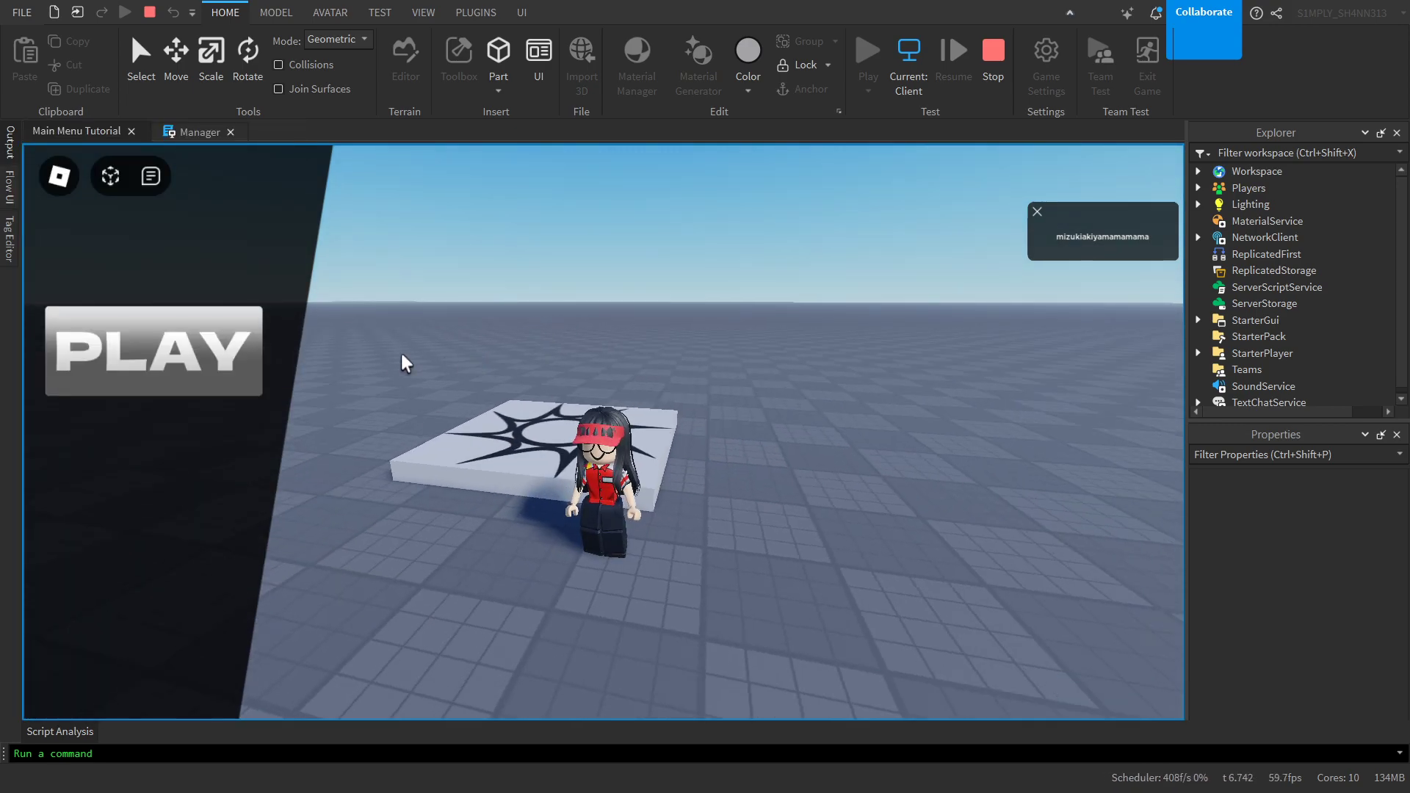
click(210, 345)
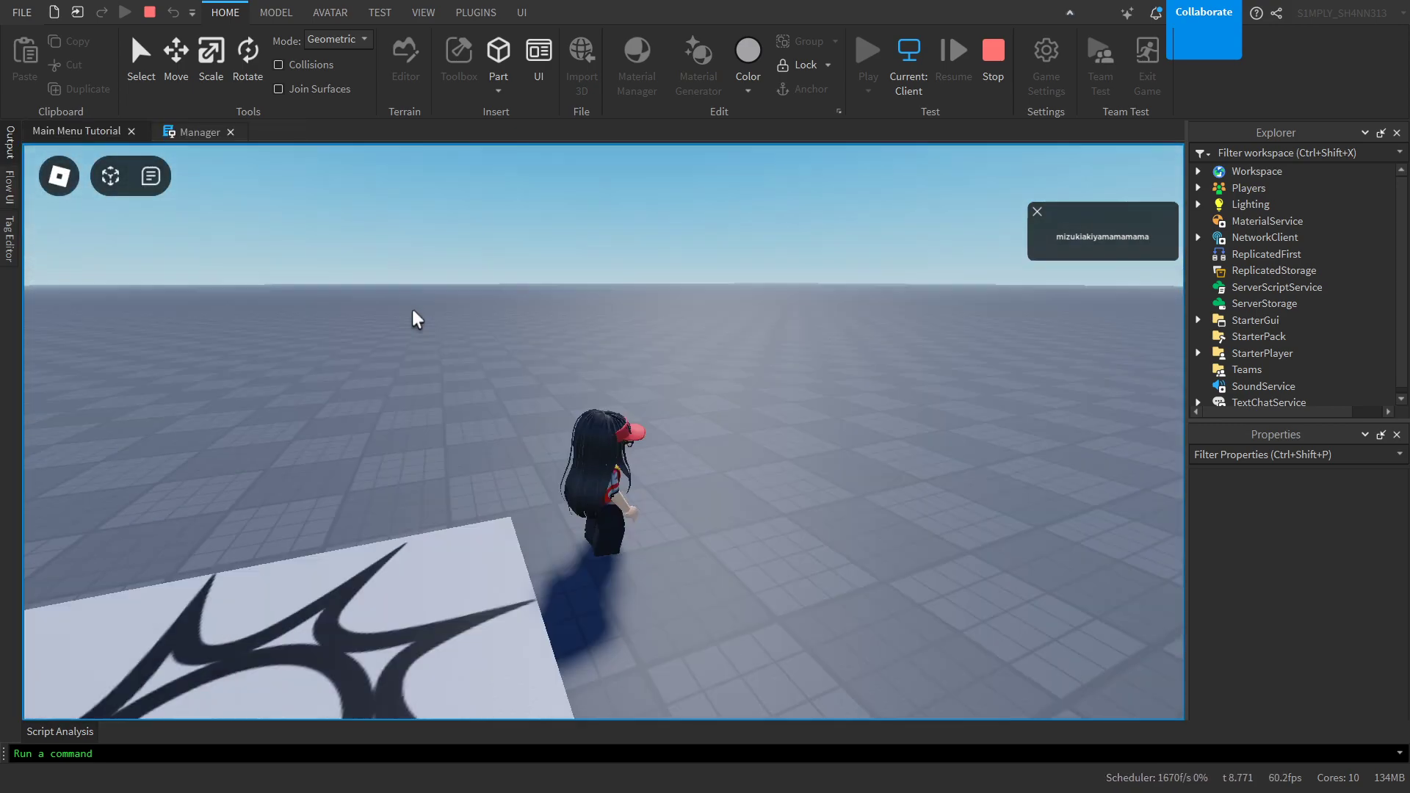
click(9, 141)
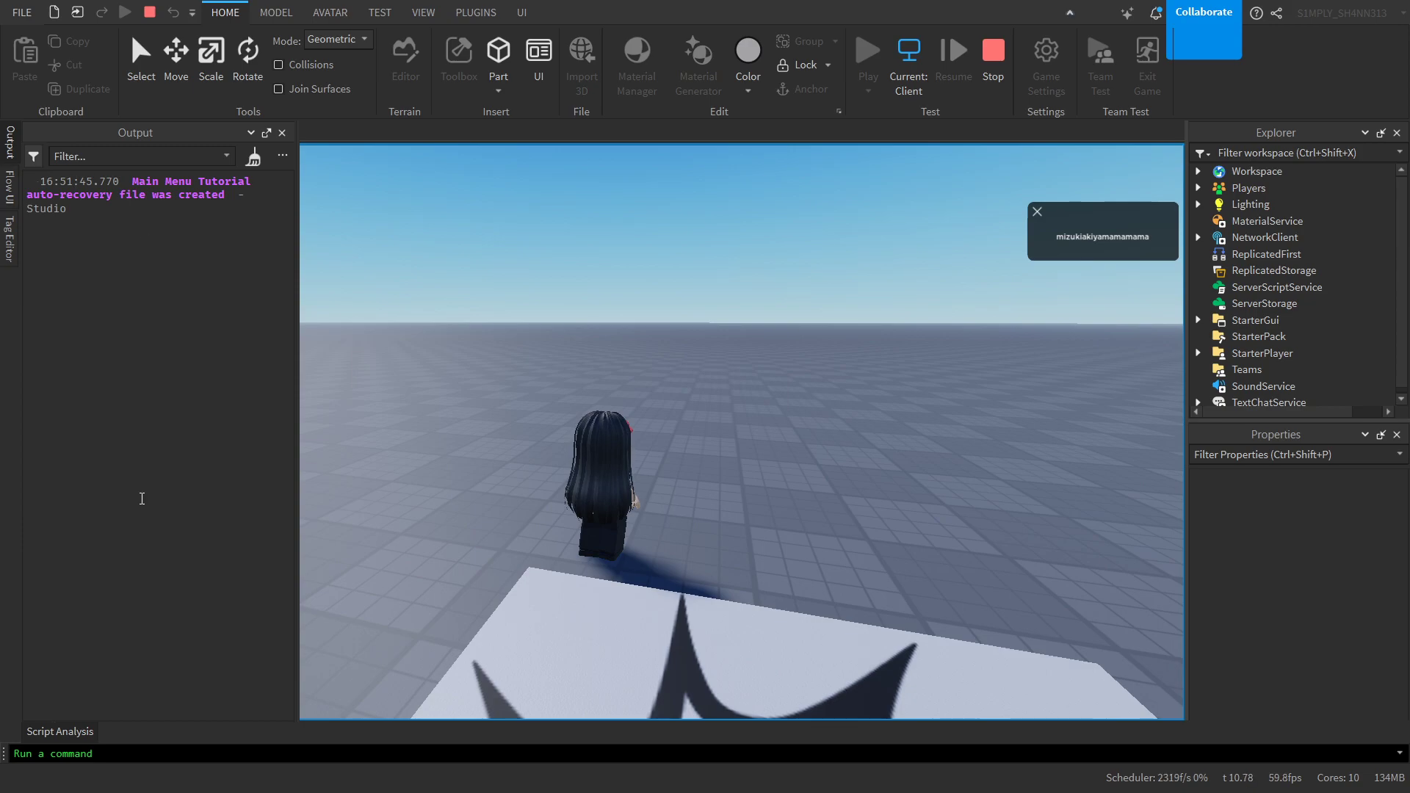
- Walk the character around the spawn area and rotate the camera to inspect the game without the menu
right_click(570, 359)
key(s)
right_click(820, 616)
key(s)
right_click(562, 515)
key(a)
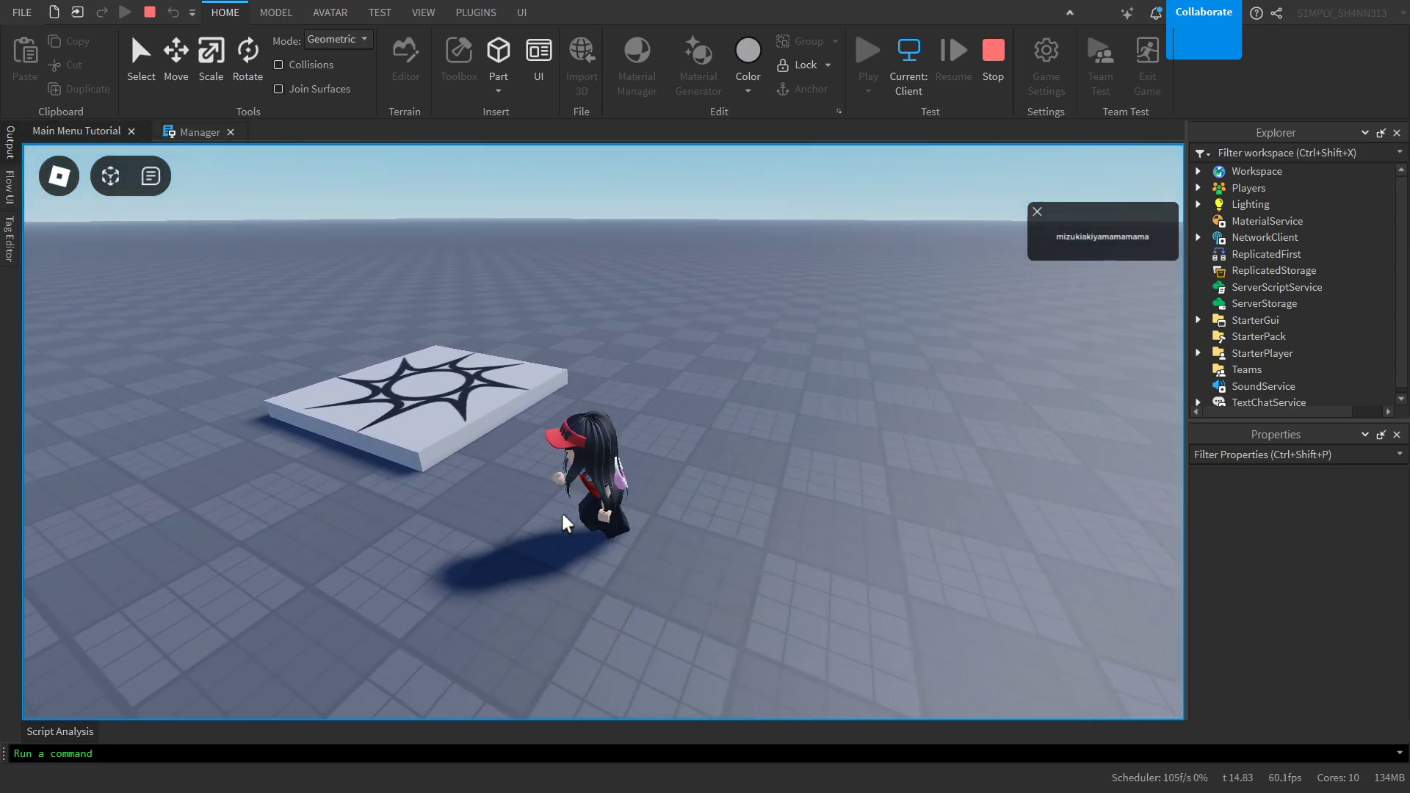
right_click(563, 522)
right_click(562, 522)
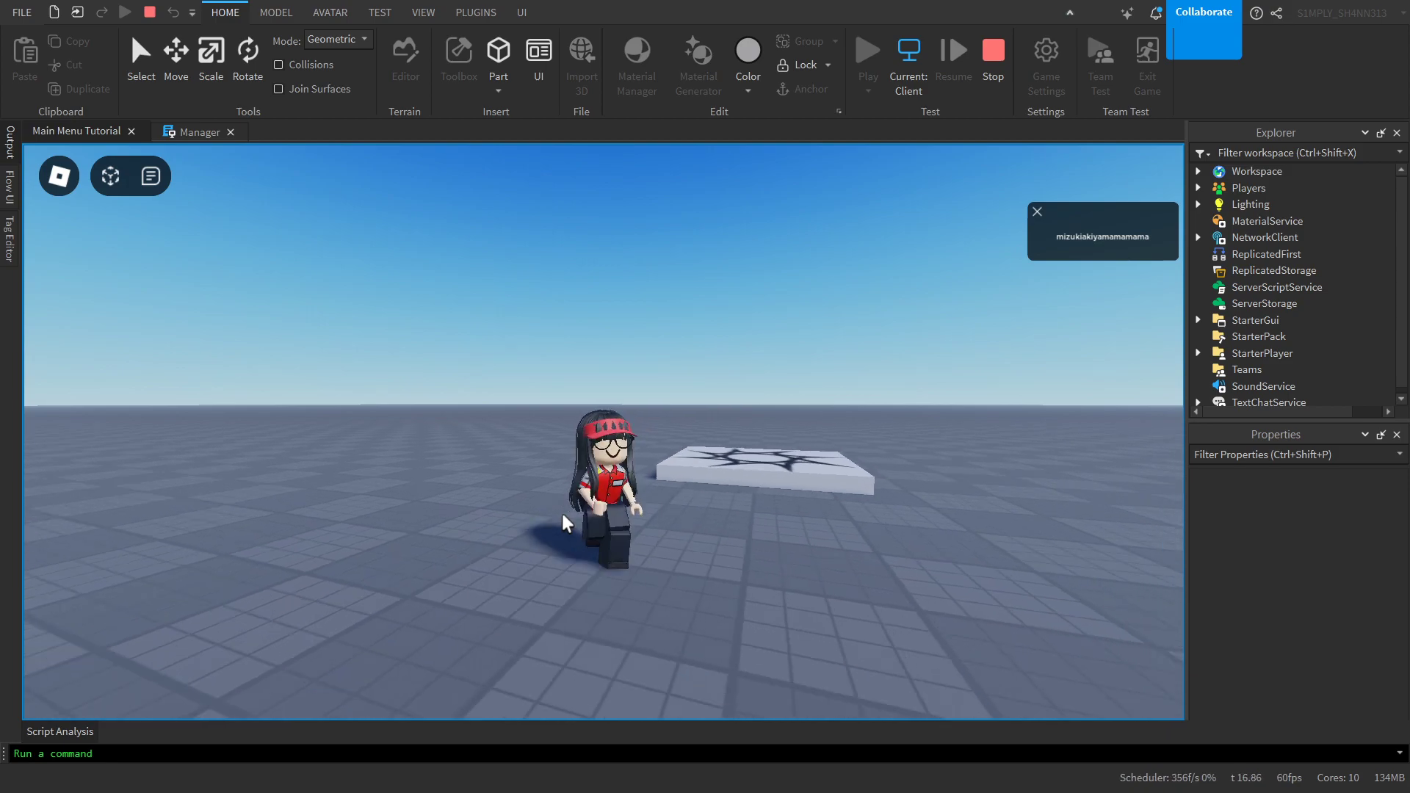